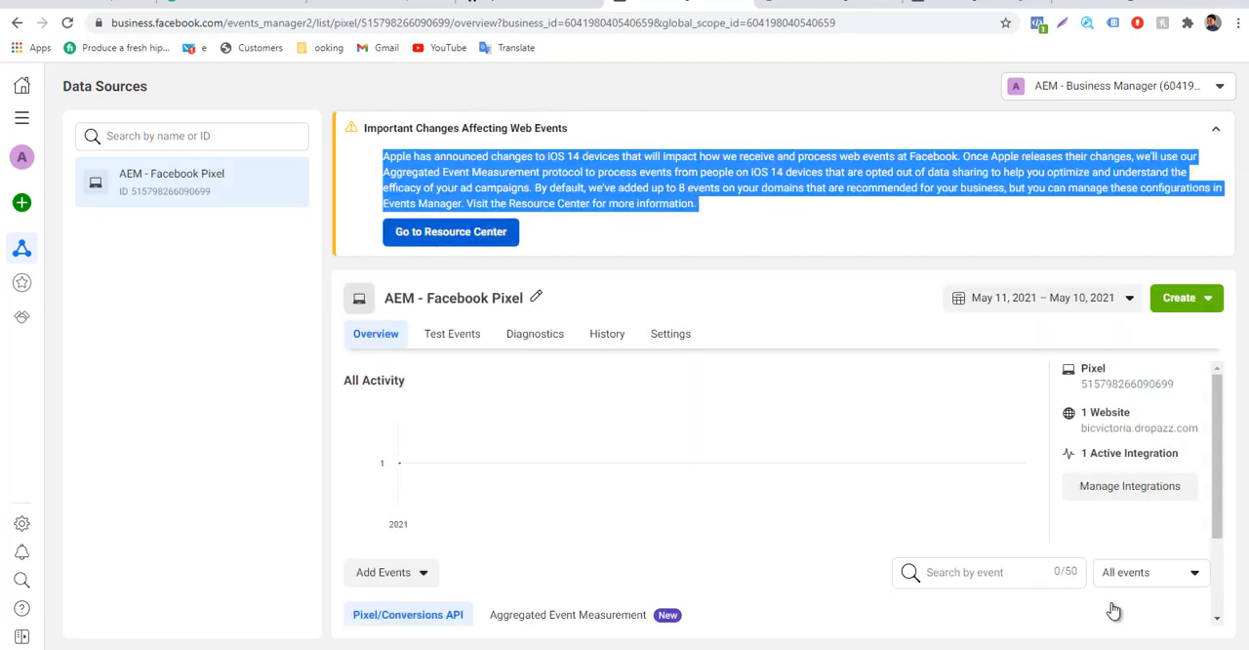
Read the notice about the iOS 14 changes affecting web events for the AEM - Facebook Pixel data source.
{"action": "left_click", "coordinate": [451, 232]}
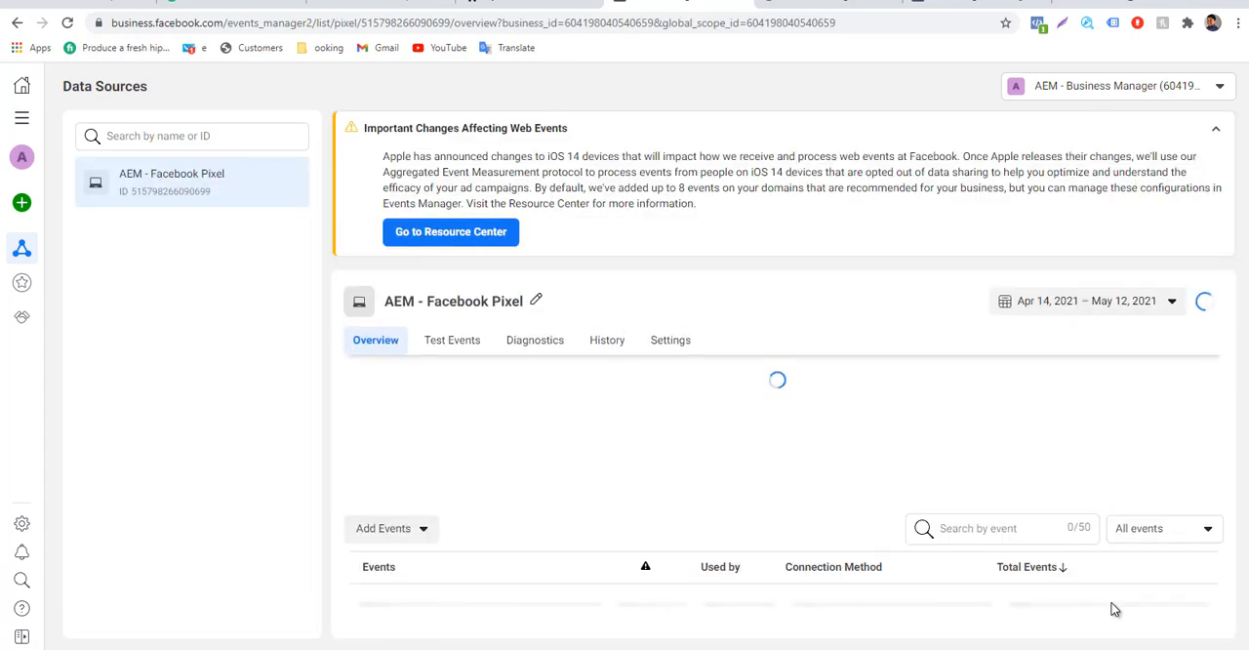
{"action": "mouse_move", "coordinate": [383, 156]}
{"action": "left_mouse_down"}
{"action": "mouse_move", "coordinate": [646, 172]}
{"action": "mouse_move", "coordinate": [699, 203]}
{"action": "left_mouse_up"}
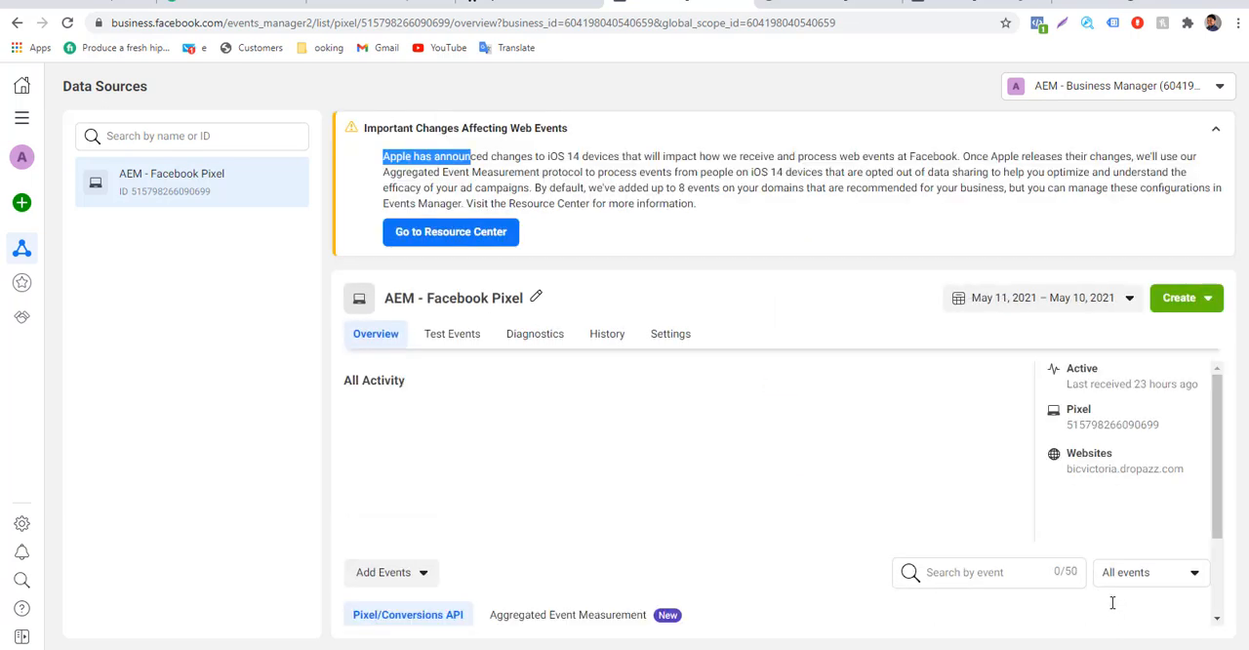
{"action": "left_click_drag", "start_coordinate": [470, 156], "coordinate": [699, 204]}
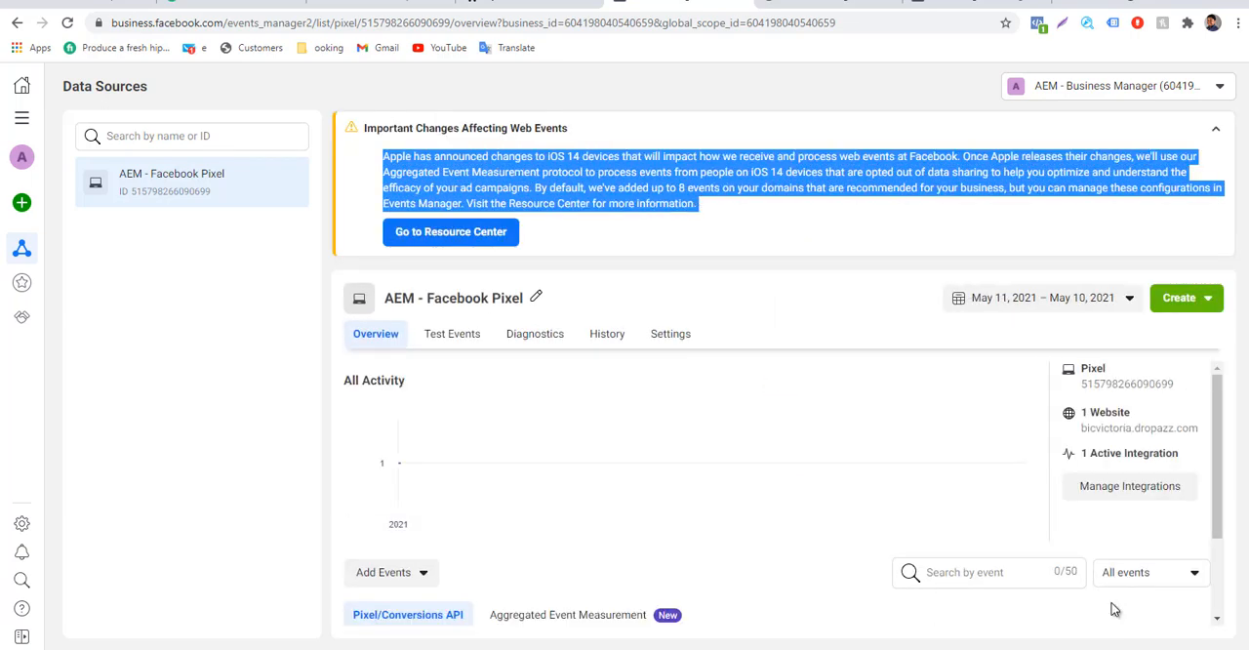
{"action": "left_click", "coordinate": [450, 233]}
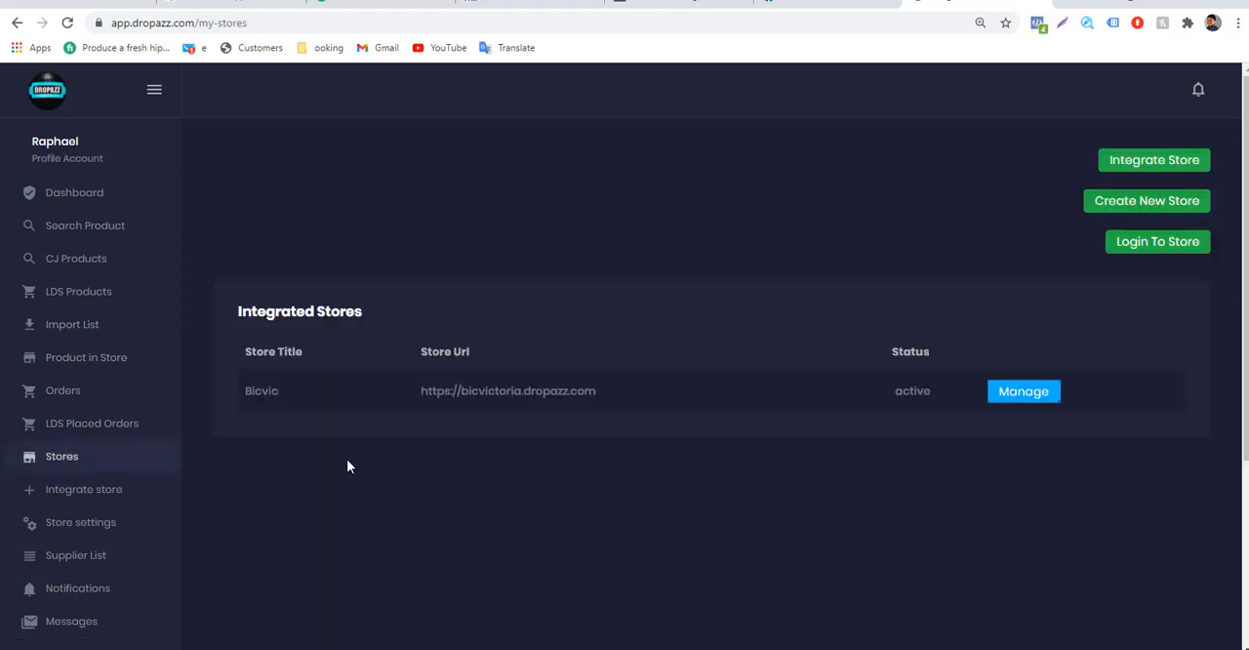
Log in to the Dropazz store and open the Pixels page of its dashboard.
{"action": "left_click", "coordinate": [1133, 245]}
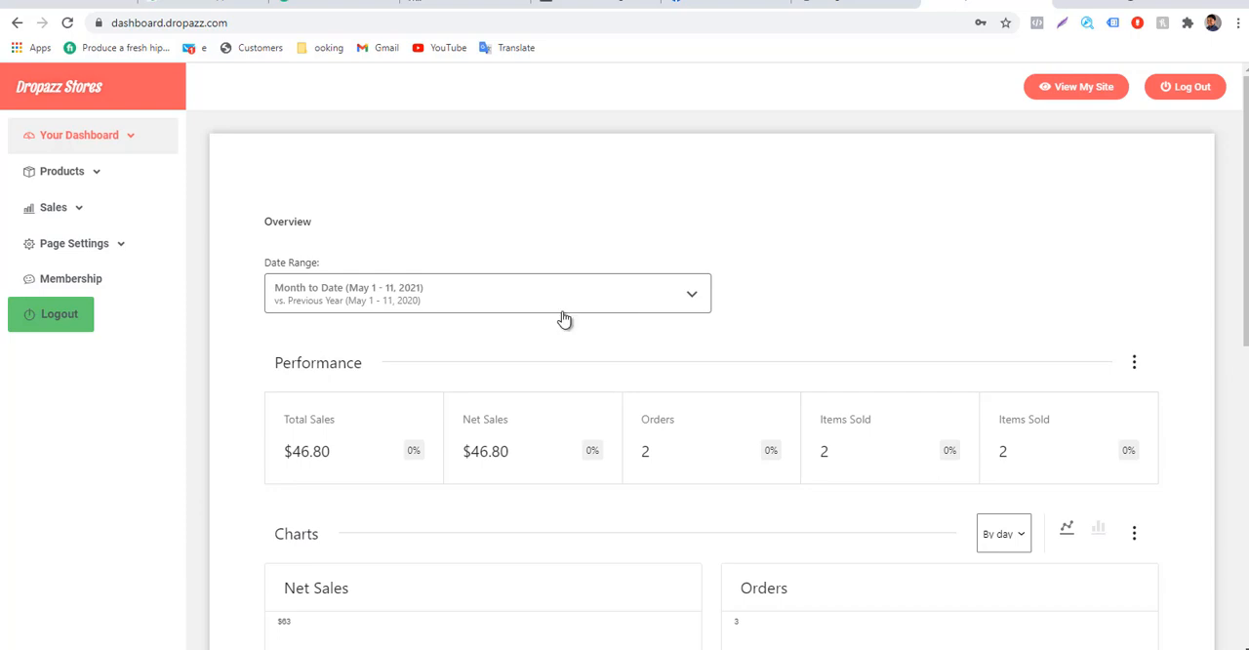
{"action": "left_click_drag", "start_coordinate": [102, 90], "coordinate": [30, 103]}
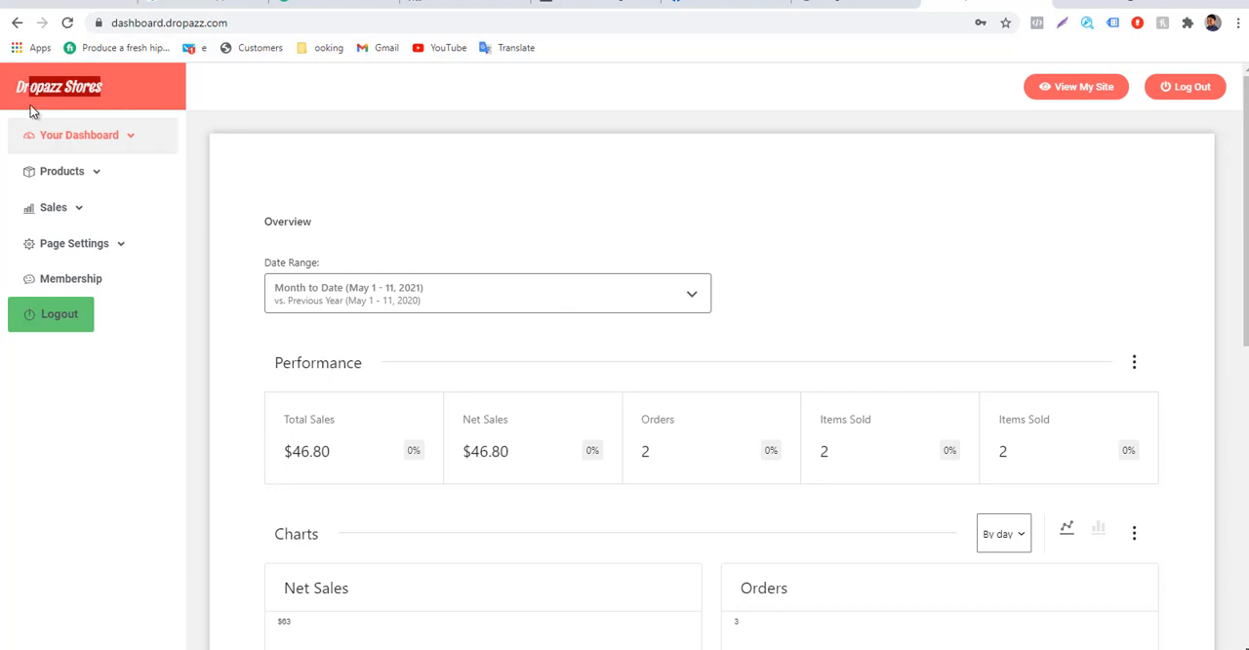
{"action": "left_click", "coordinate": [192, 380]}
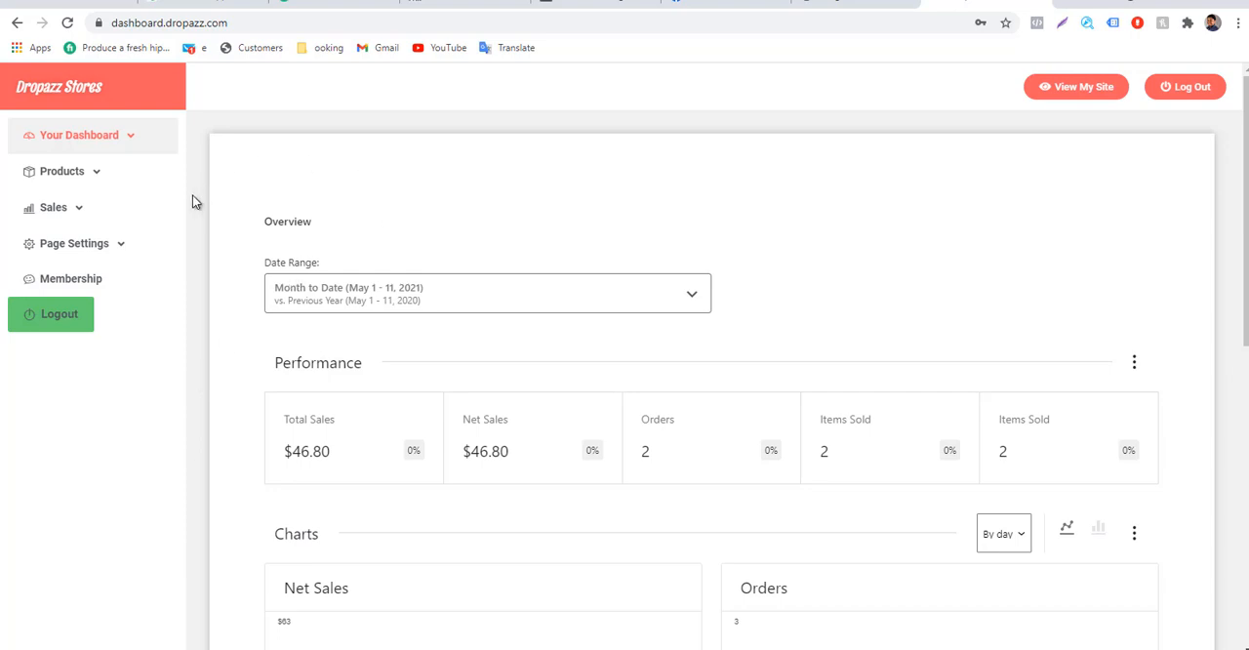
{"action": "left_click", "coordinate": [121, 245]}
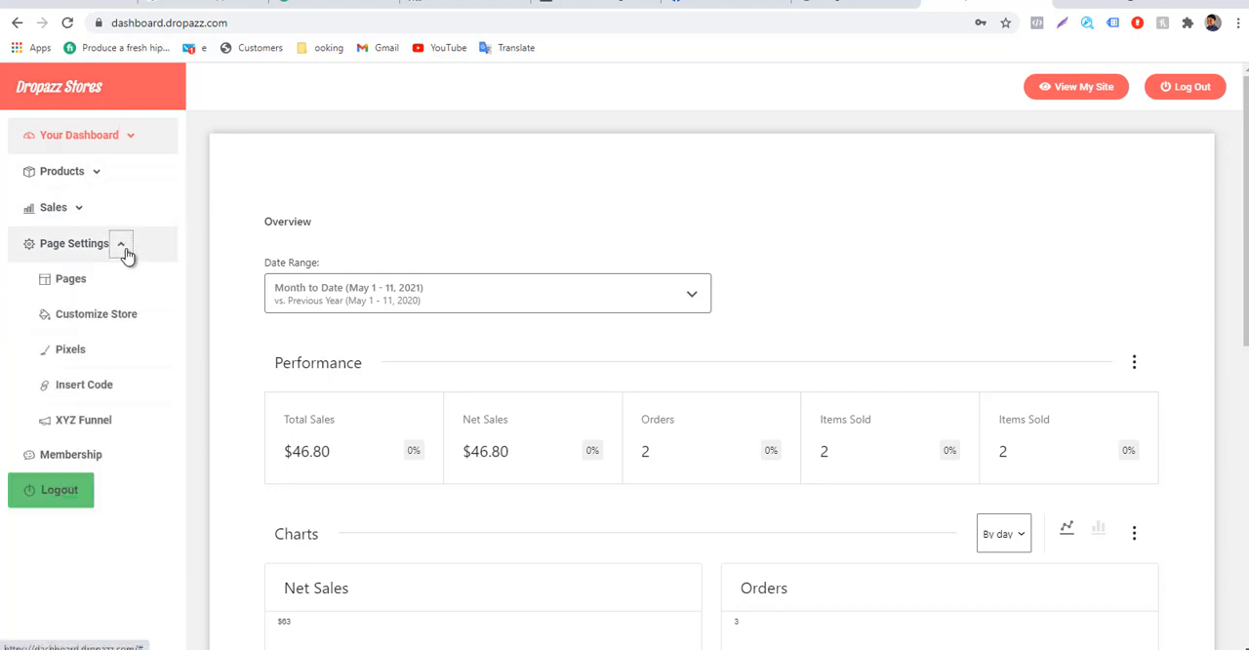
{"action": "left_click", "coordinate": [65, 358]}
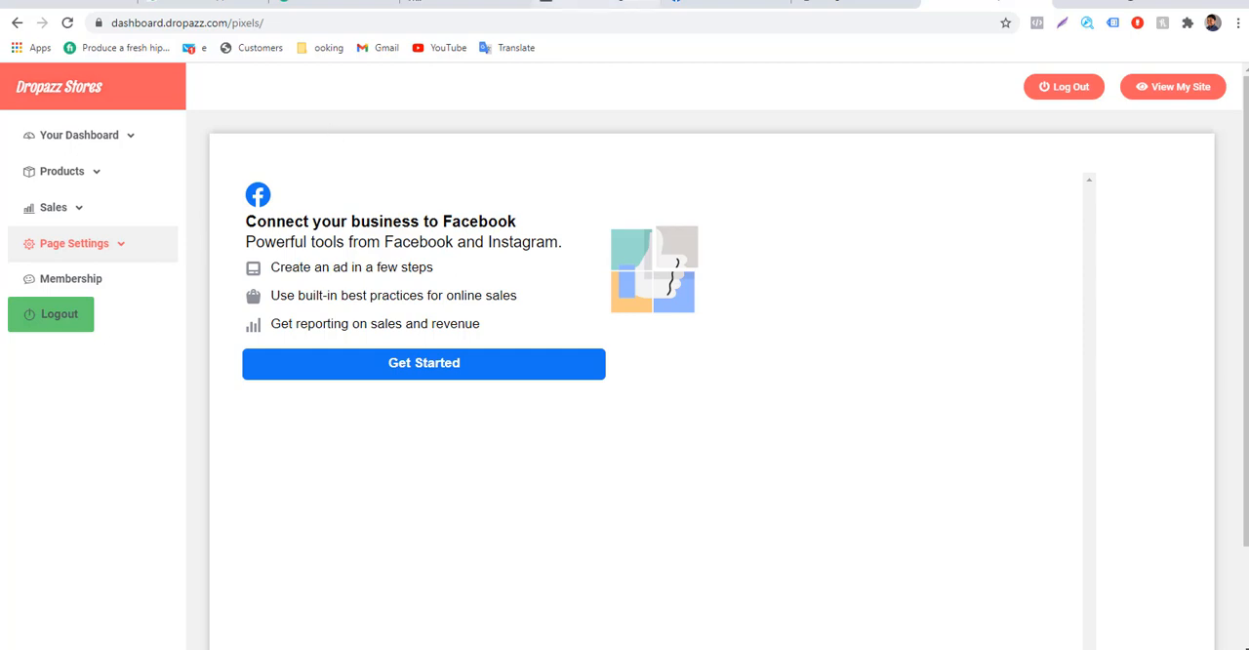
Check the open Facebook session and start connecting the business to Facebook from the store's Pixels page.
{"action": "left_click", "coordinate": [751, 1]}
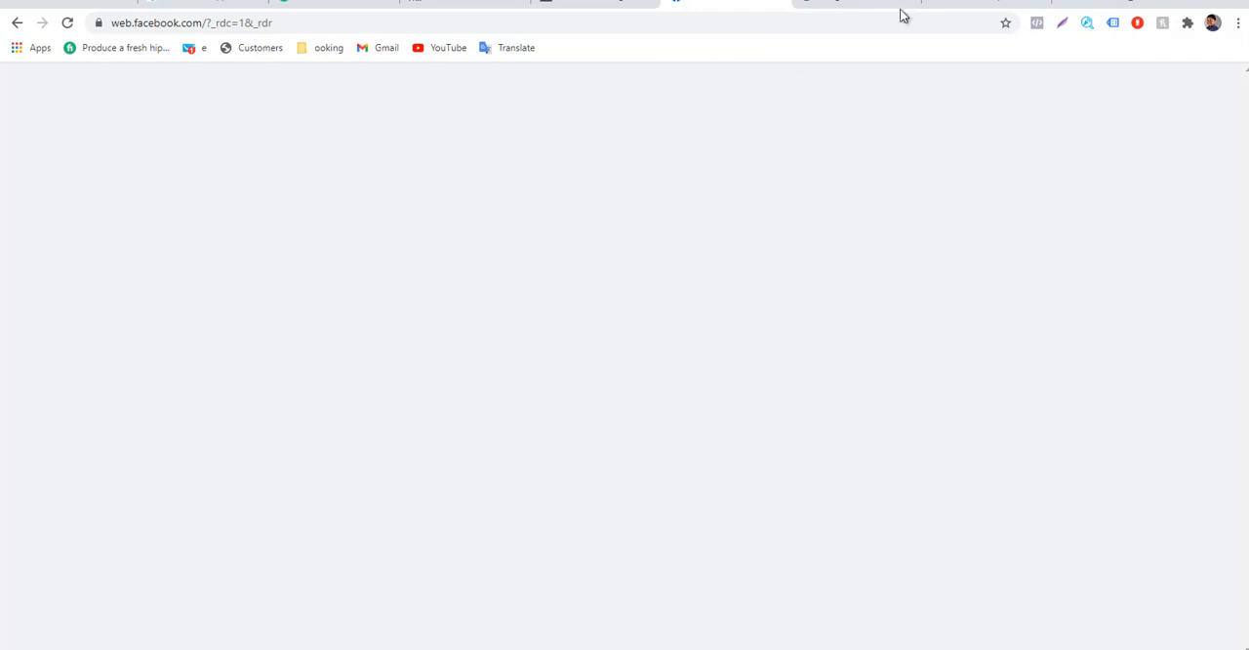
{"action": "left_click", "coordinate": [976, 4]}
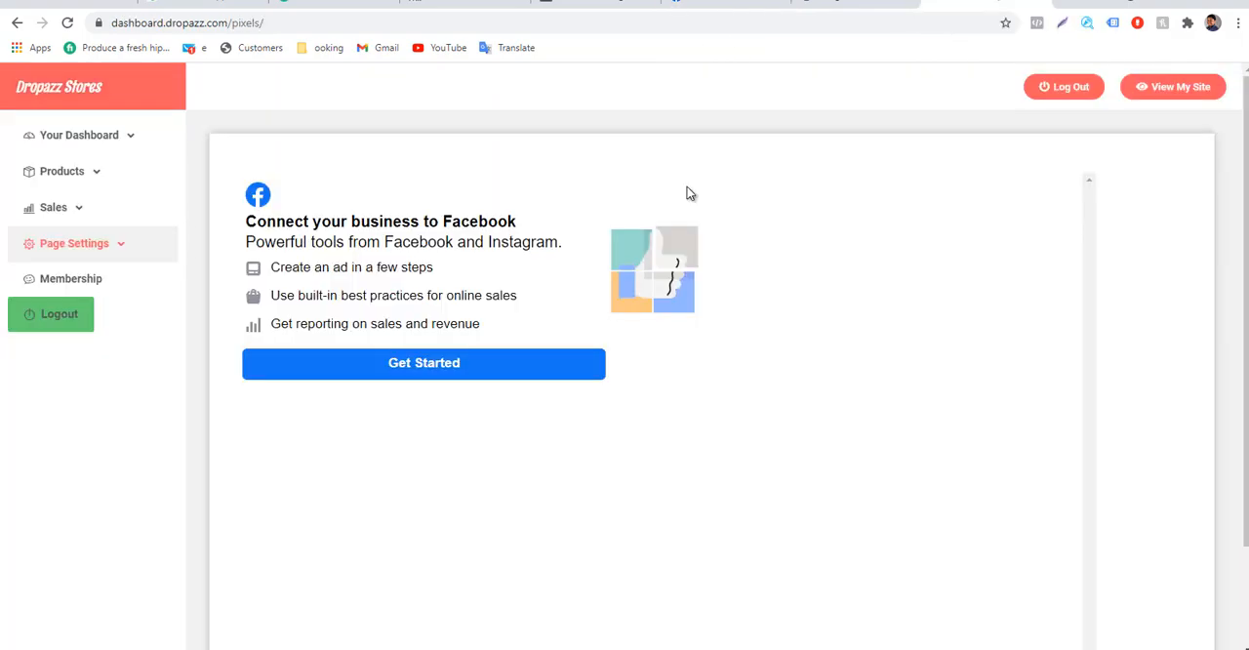
{"action": "left_click", "coordinate": [124, 244]}
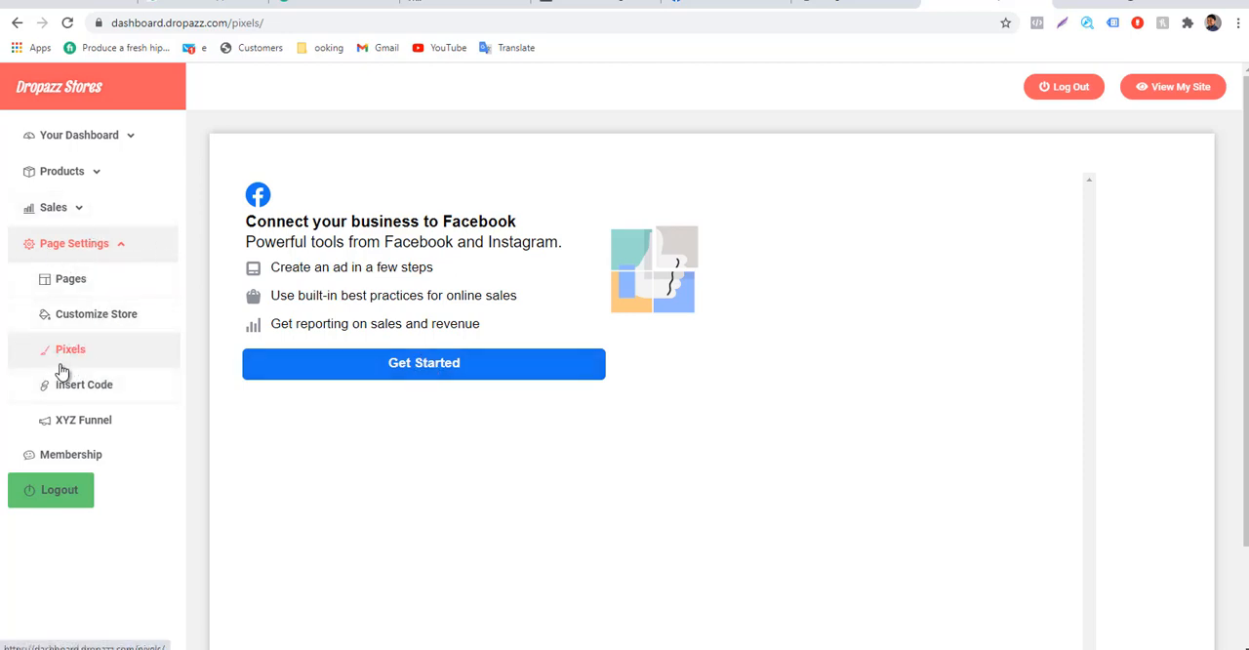
{"action": "left_click", "coordinate": [387, 371]}
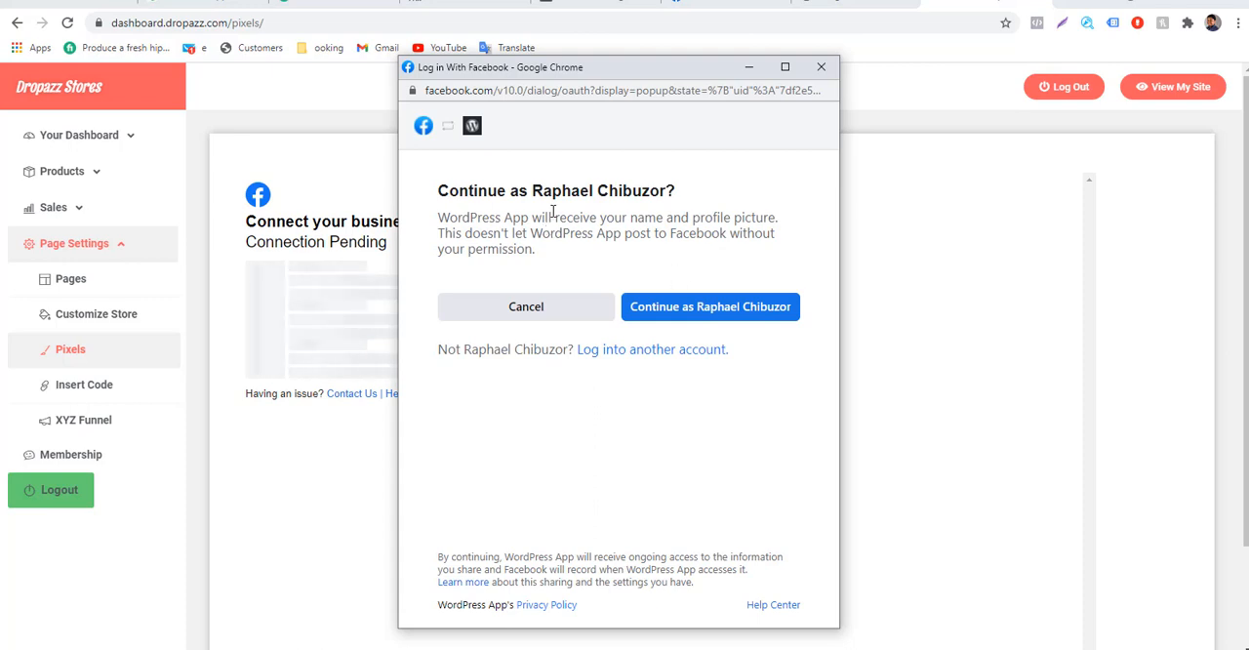
Continue with the logged-in Facebook account and accept connecting WordPress App to Facebook.
{"action": "left_click", "coordinate": [695, 322]}
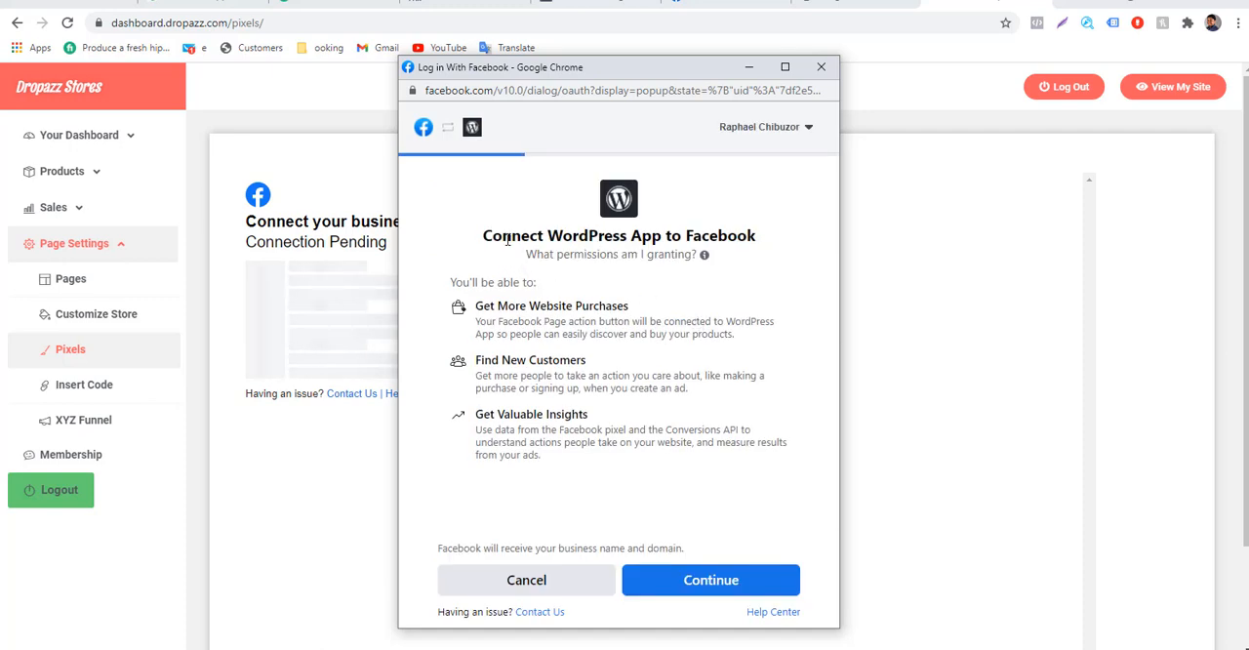
{"action": "left_click_drag", "start_coordinate": [508, 240], "coordinate": [757, 246]}
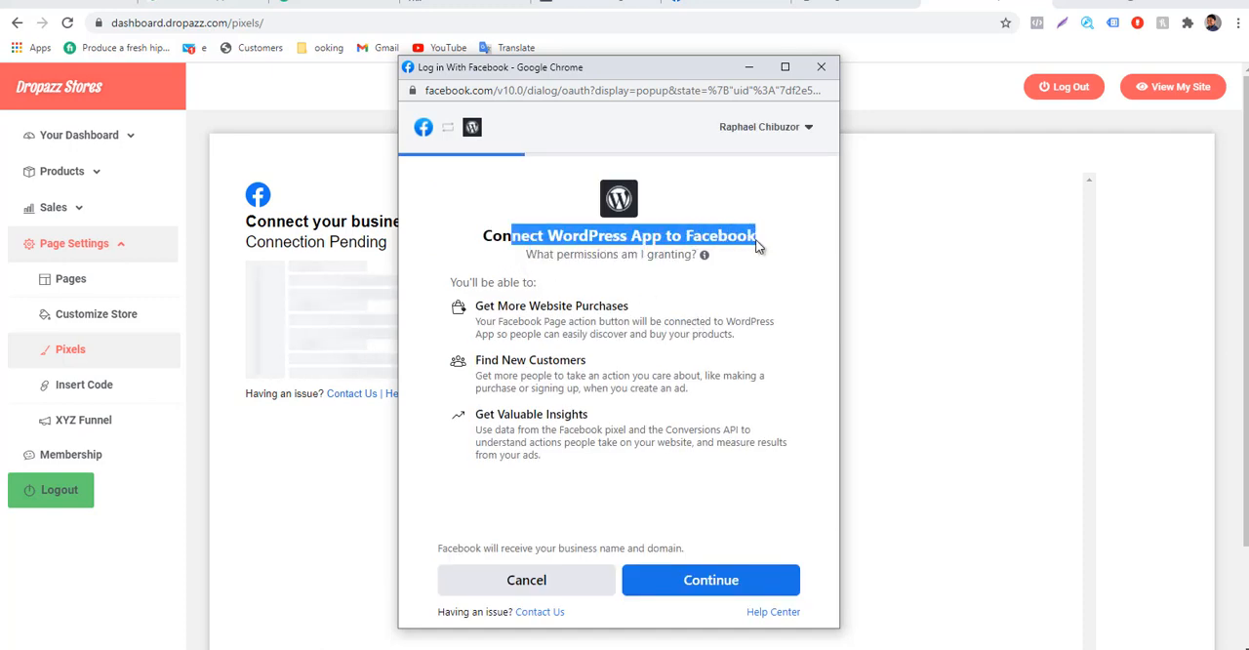
{"action": "left_click", "coordinate": [505, 490]}
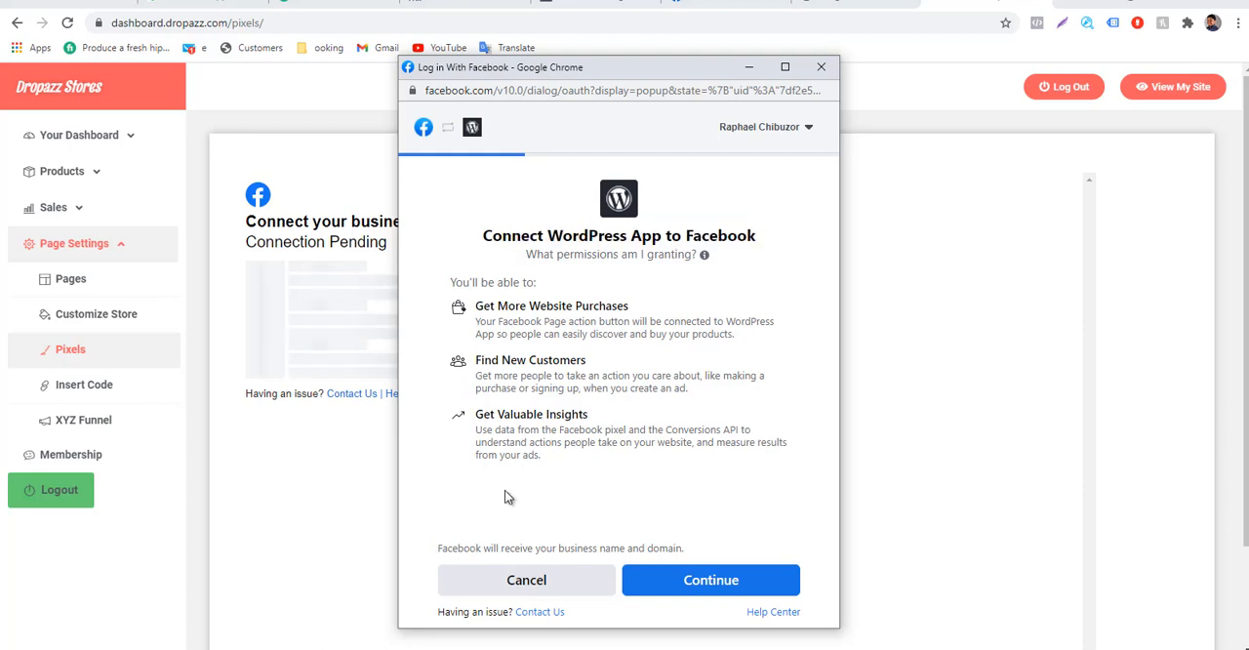
{"action": "left_click", "coordinate": [711, 581]}
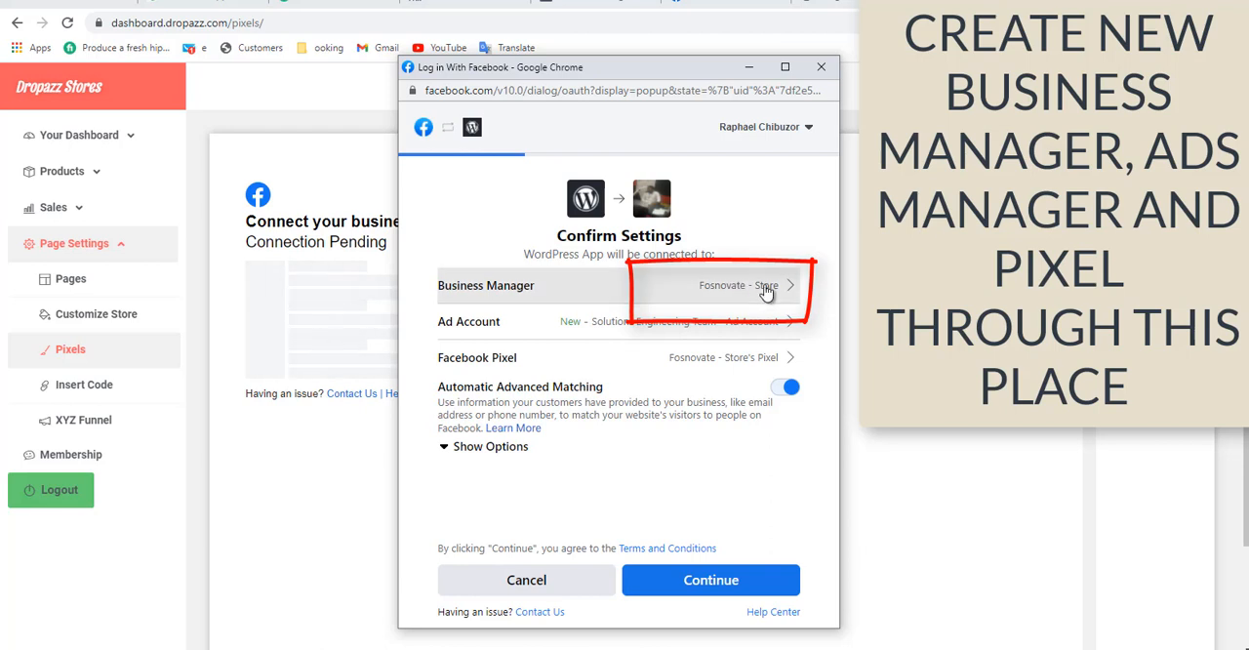
Create a new business manager named "AEM - Business Manager" and continue with it selected for the connection.
{"action": "left_click", "coordinate": [756, 287]}
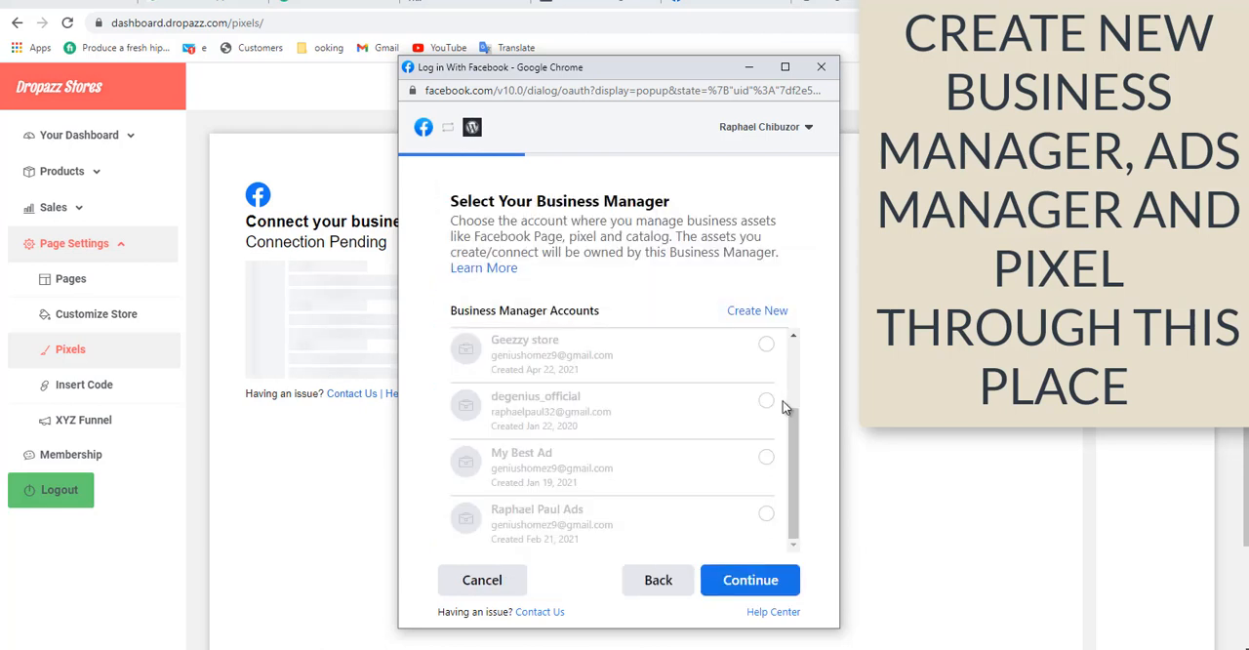
{"action": "left_click", "coordinate": [748, 311]}
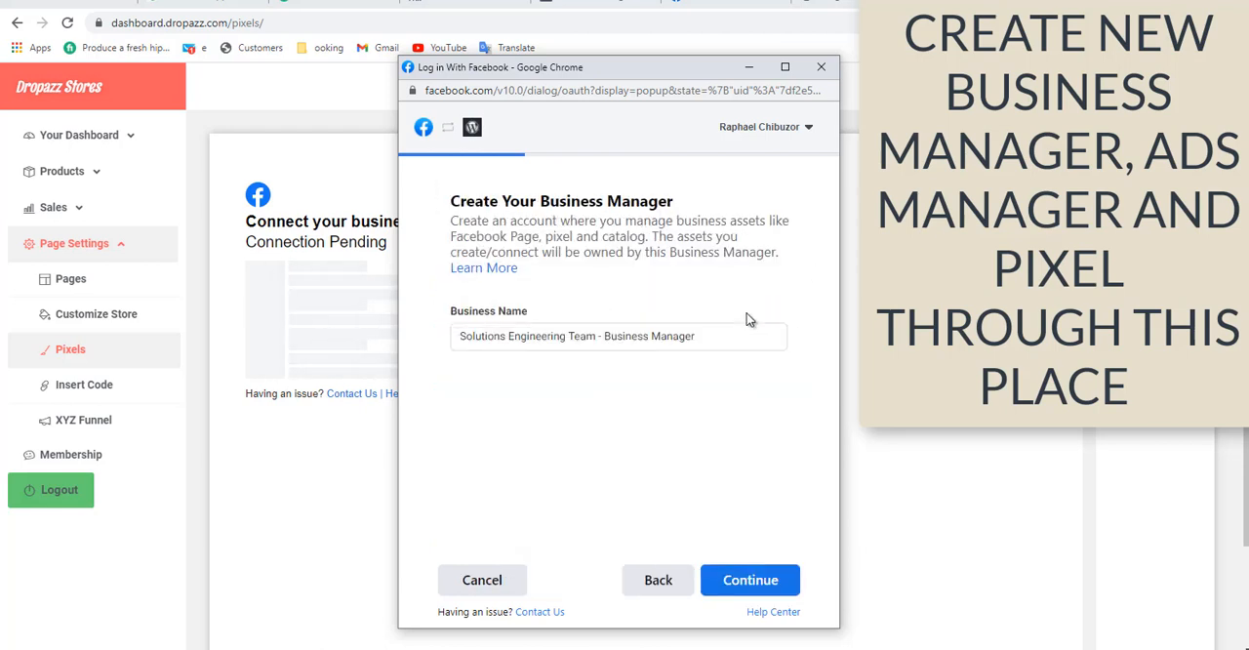
{"action": "left_click_drag", "start_coordinate": [475, 336], "coordinate": [585, 342]}
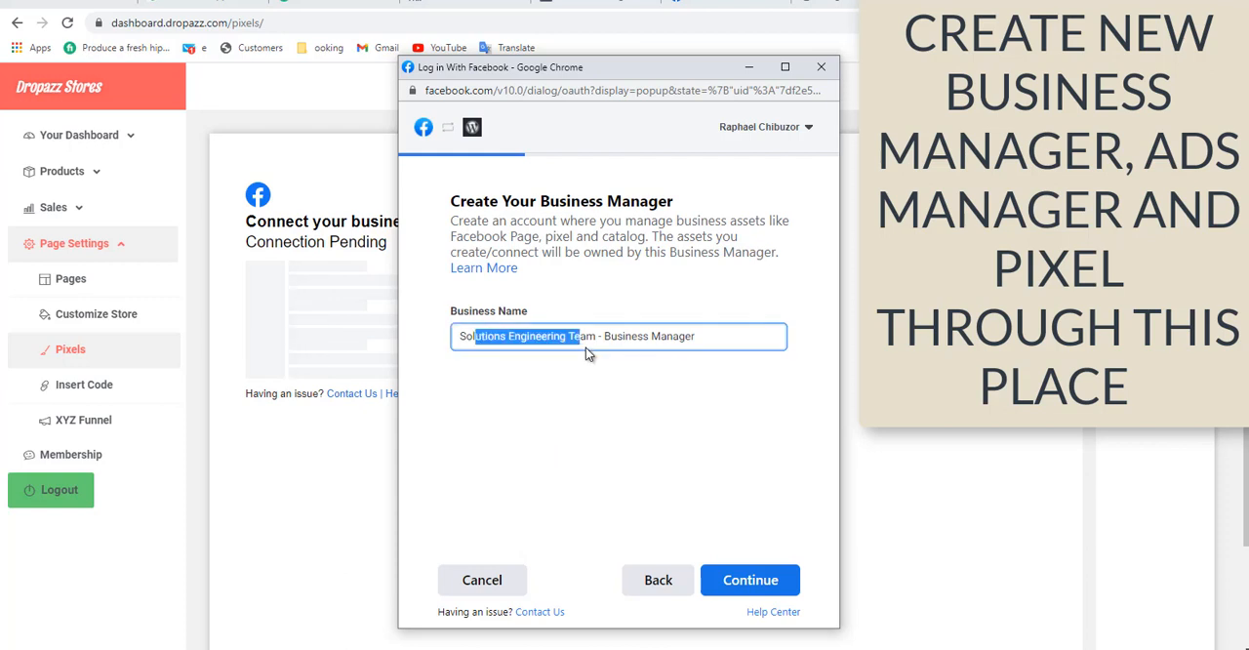
{"action": "left_click", "coordinate": [588, 340]}
{"action": "key", "text": "BackSpace"}
{"action": "key", "text": "BackSpace"}
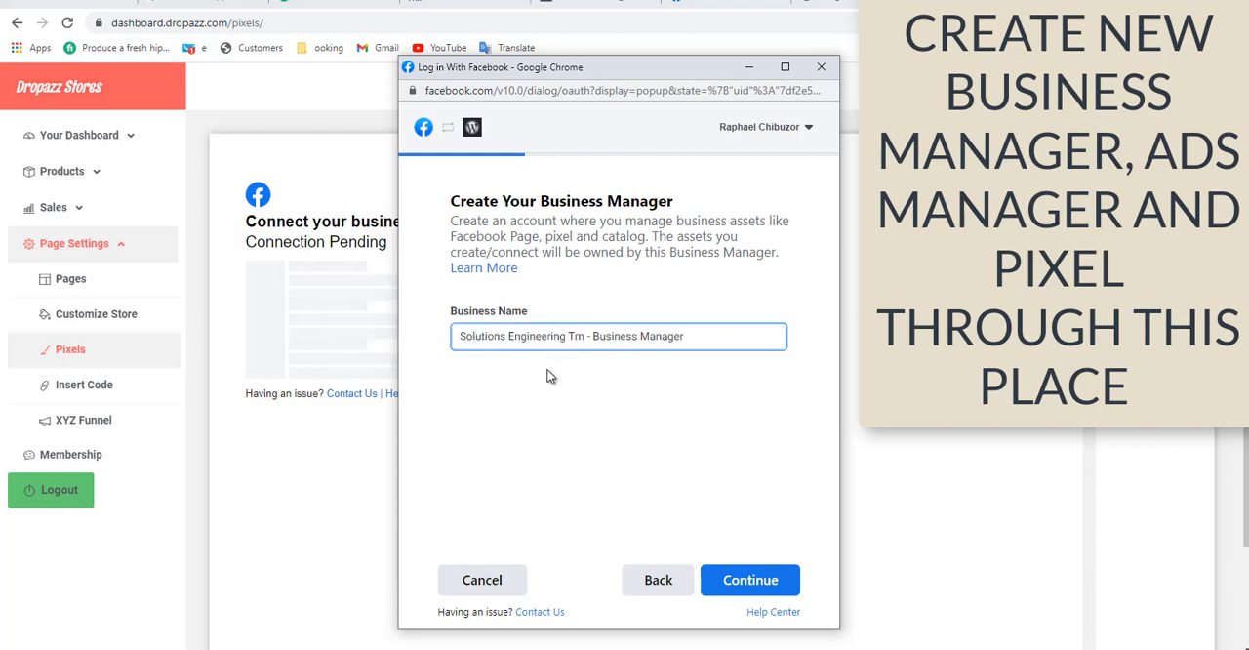
{"action": "left_click_drag", "start_coordinate": [585, 335], "coordinate": [458, 332]}
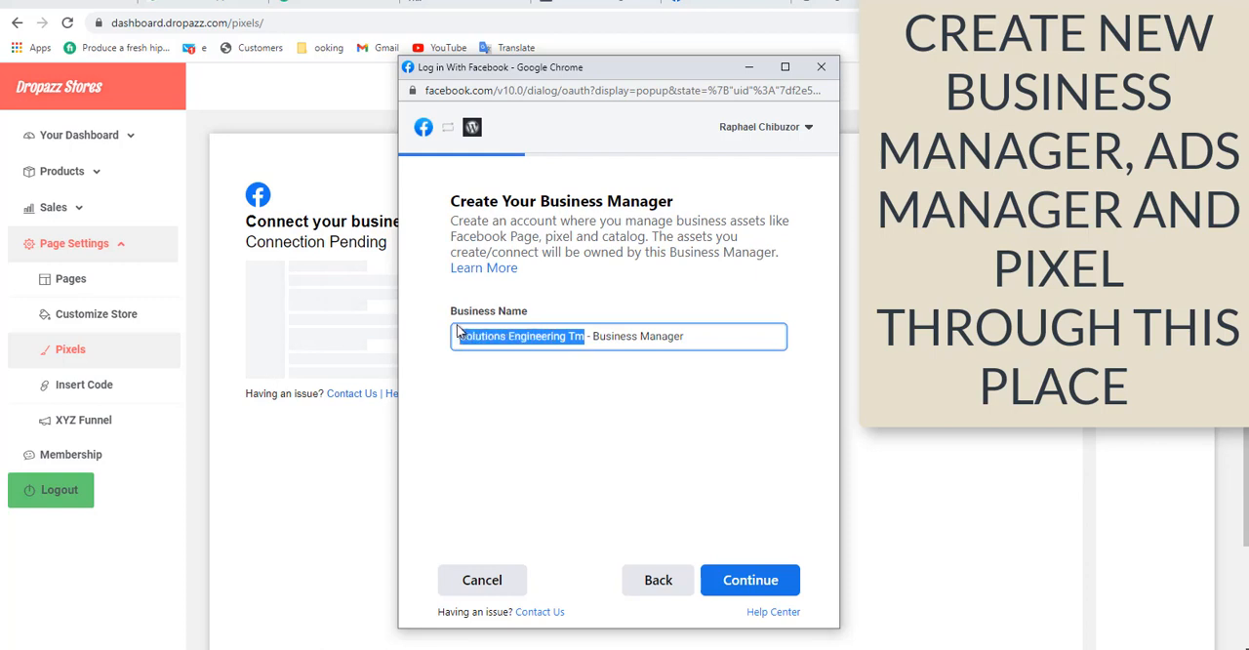
{"action": "type", "text": "A"}
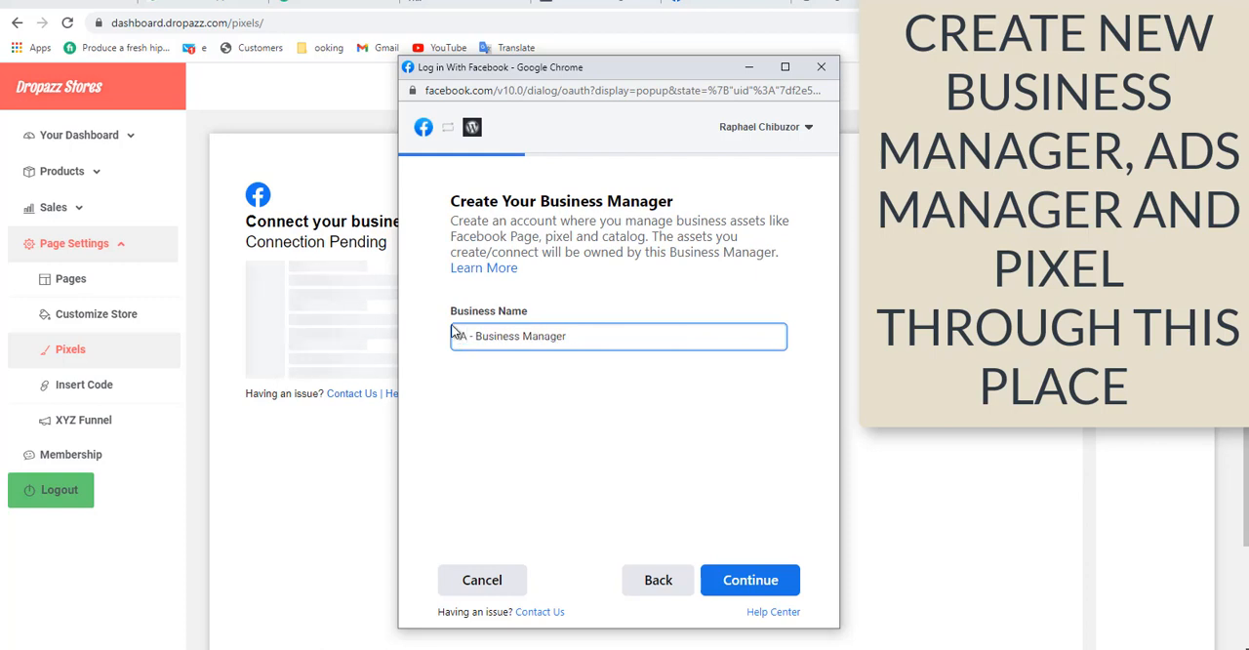
{"action": "type", "text": "EM"}
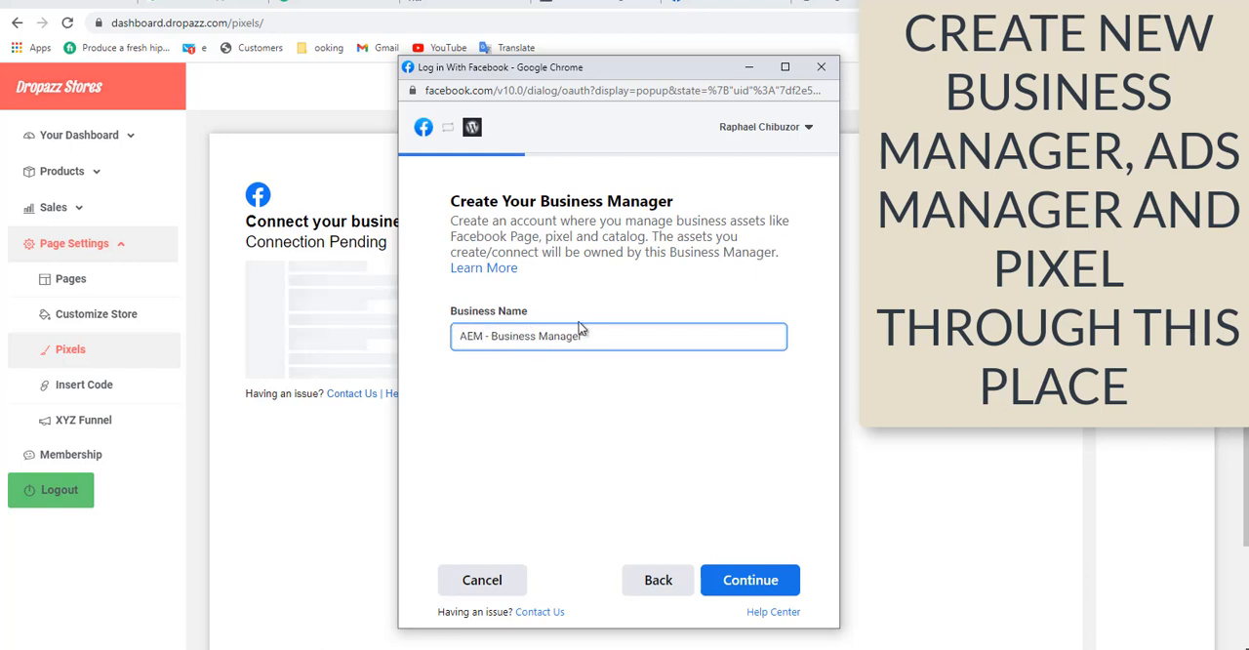
{"action": "left_click", "coordinate": [583, 470]}
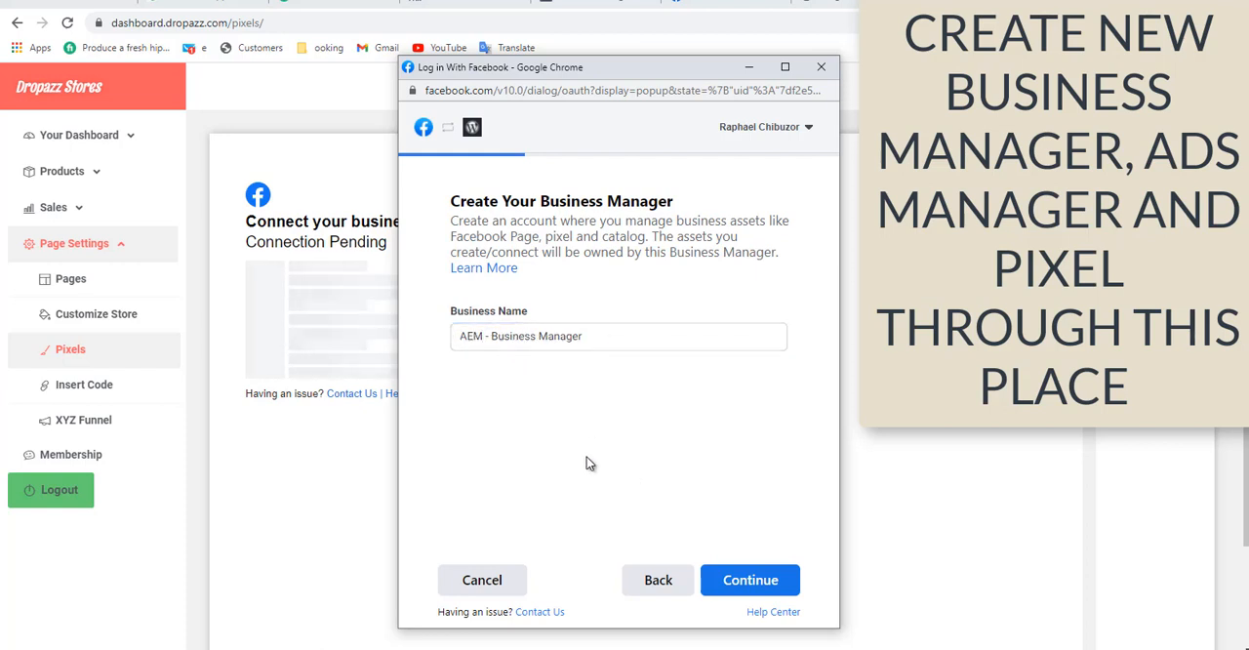
{"action": "left_click", "coordinate": [731, 585]}
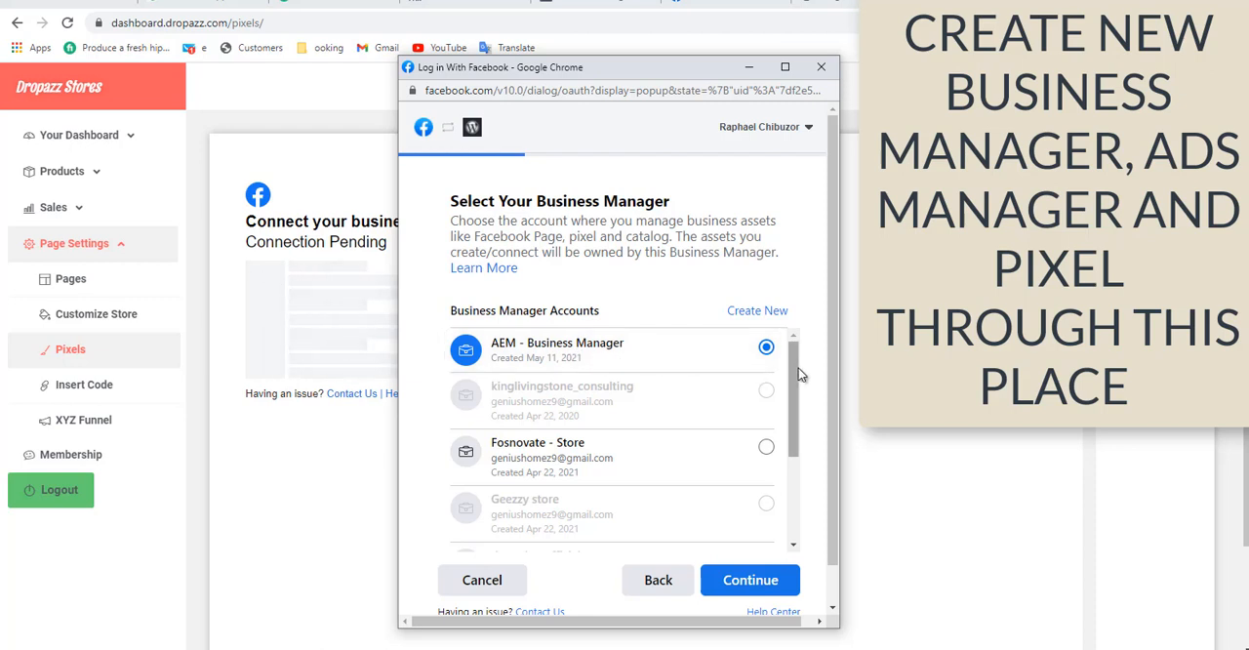
{"action": "left_click", "coordinate": [746, 581]}
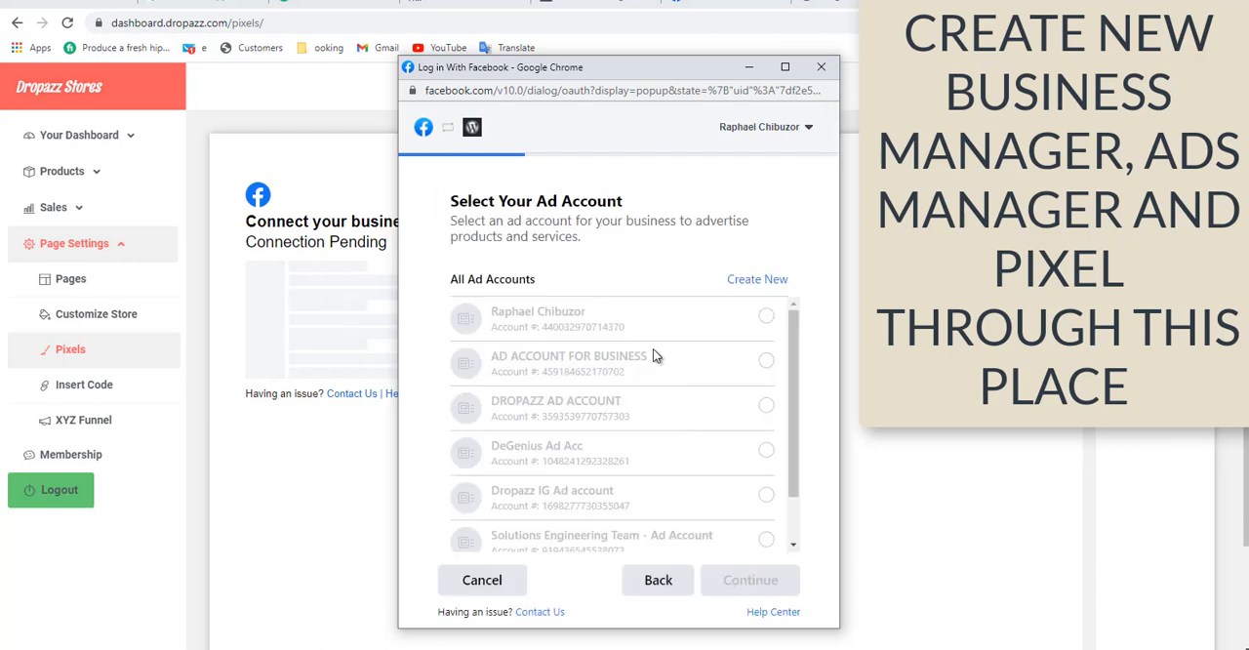
Create a new ad account named "AEM - Ad Account" for the business and continue to the pixel selection.
{"action": "left_click_drag", "start_coordinate": [450, 200], "coordinate": [639, 215]}
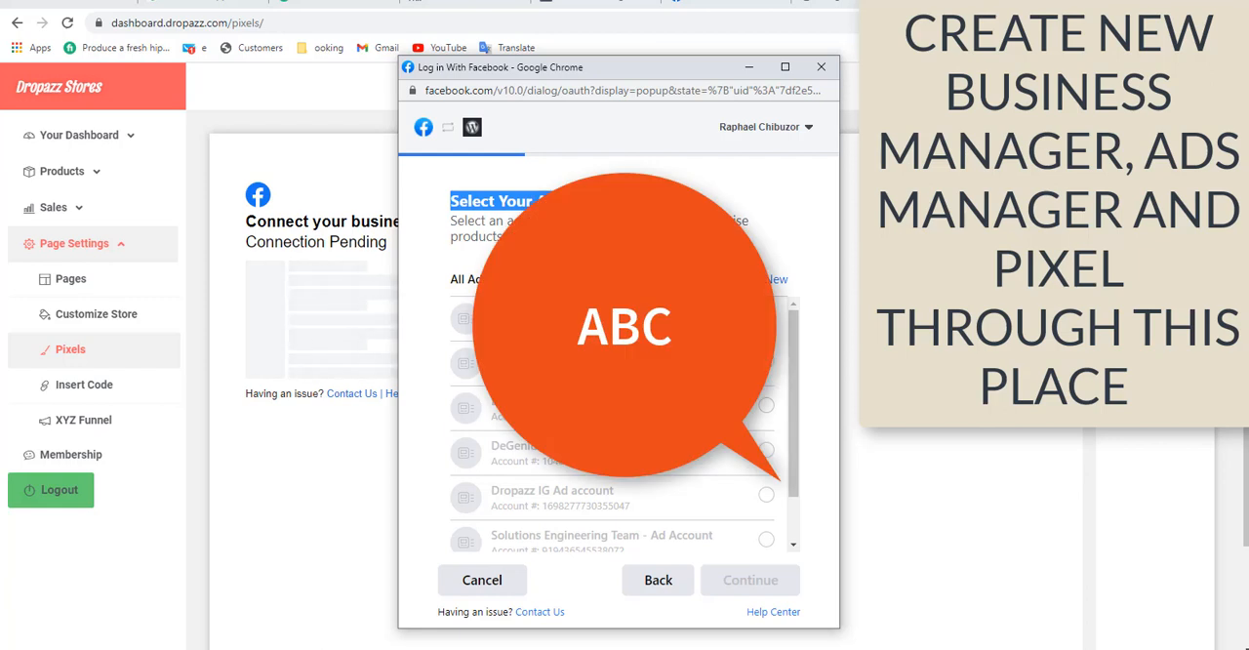
{"action": "mouse_move", "coordinate": [794, 322]}
{"action": "left_mouse_down"}
{"action": "mouse_move", "coordinate": [794, 349]}
{"action": "mouse_move", "coordinate": [794, 317]}
{"action": "left_mouse_up"}
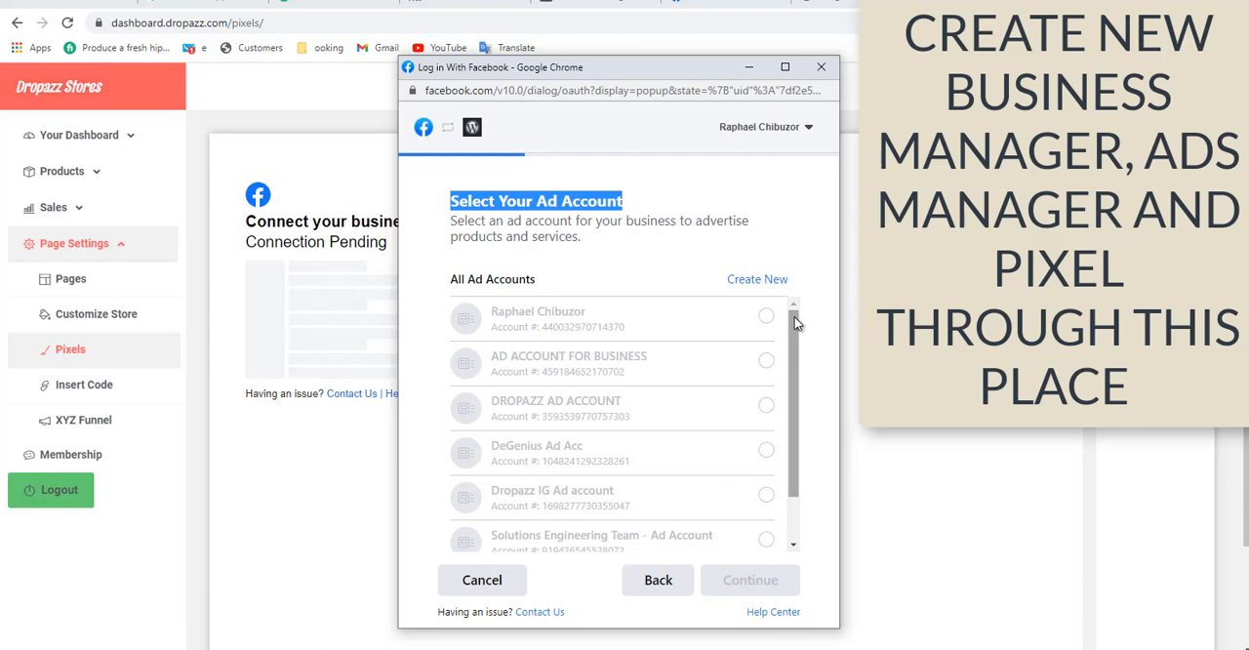
{"action": "left_click", "coordinate": [754, 280]}
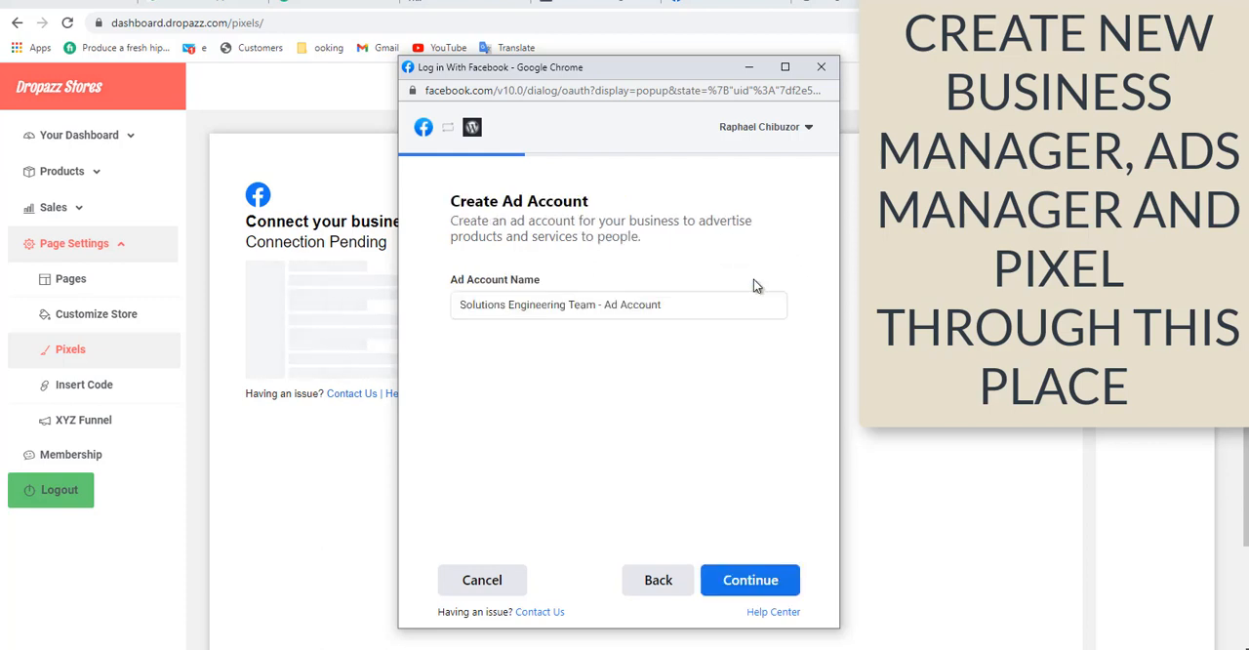
{"action": "left_click", "coordinate": [663, 304]}
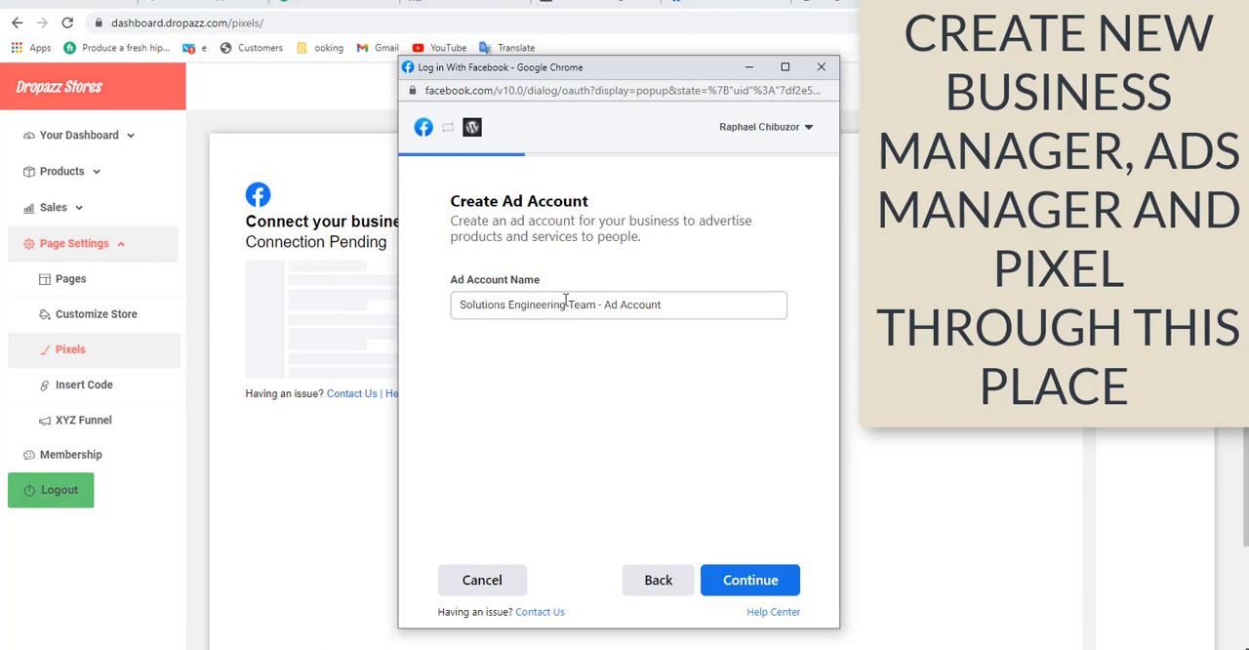
{"action": "left_click", "coordinate": [456, 299], "text": "shift"}
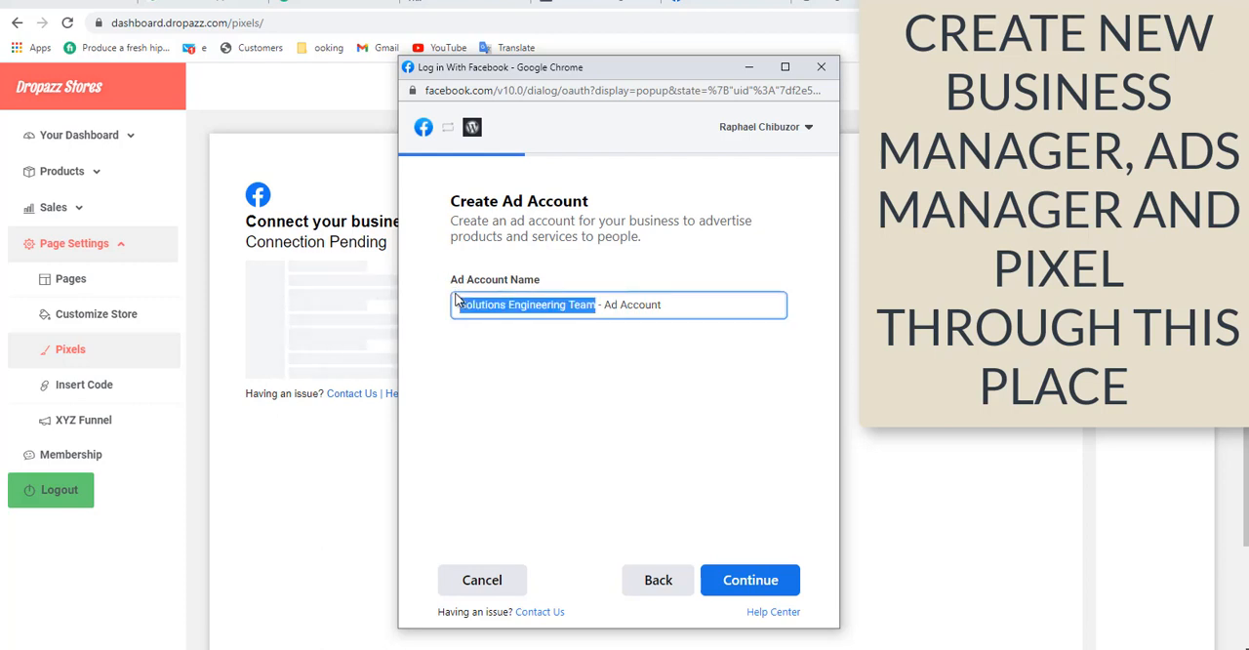
{"action": "type", "text": "AEM"}
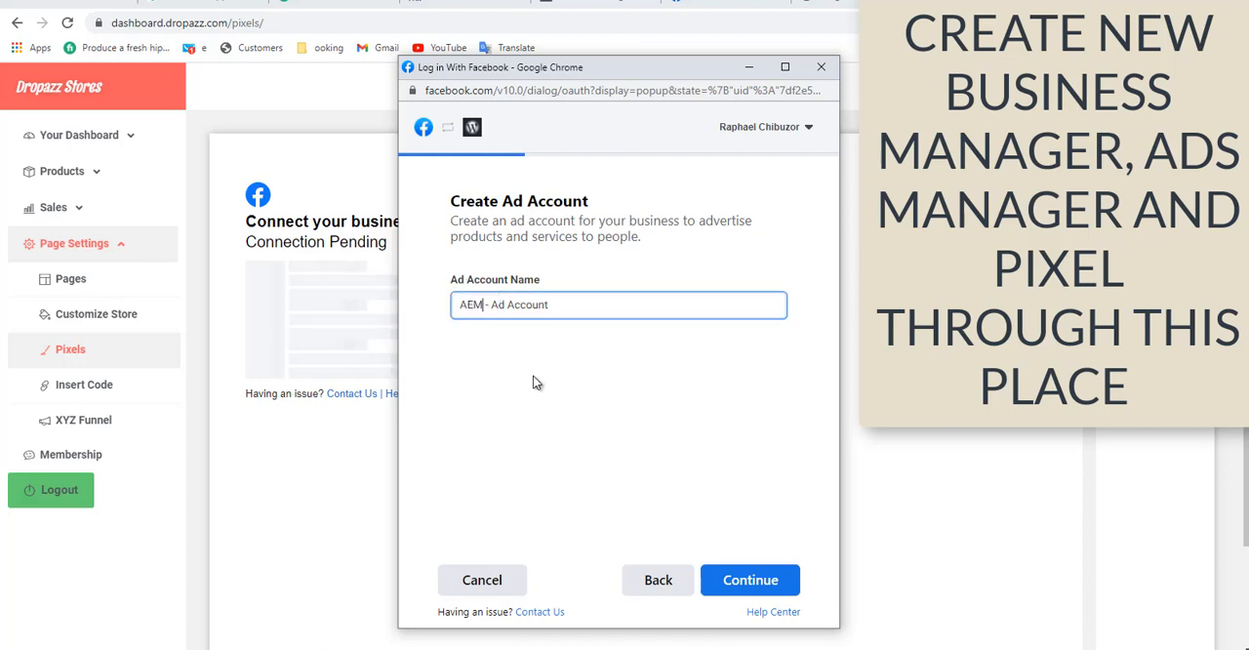
{"action": "left_click", "coordinate": [756, 586]}
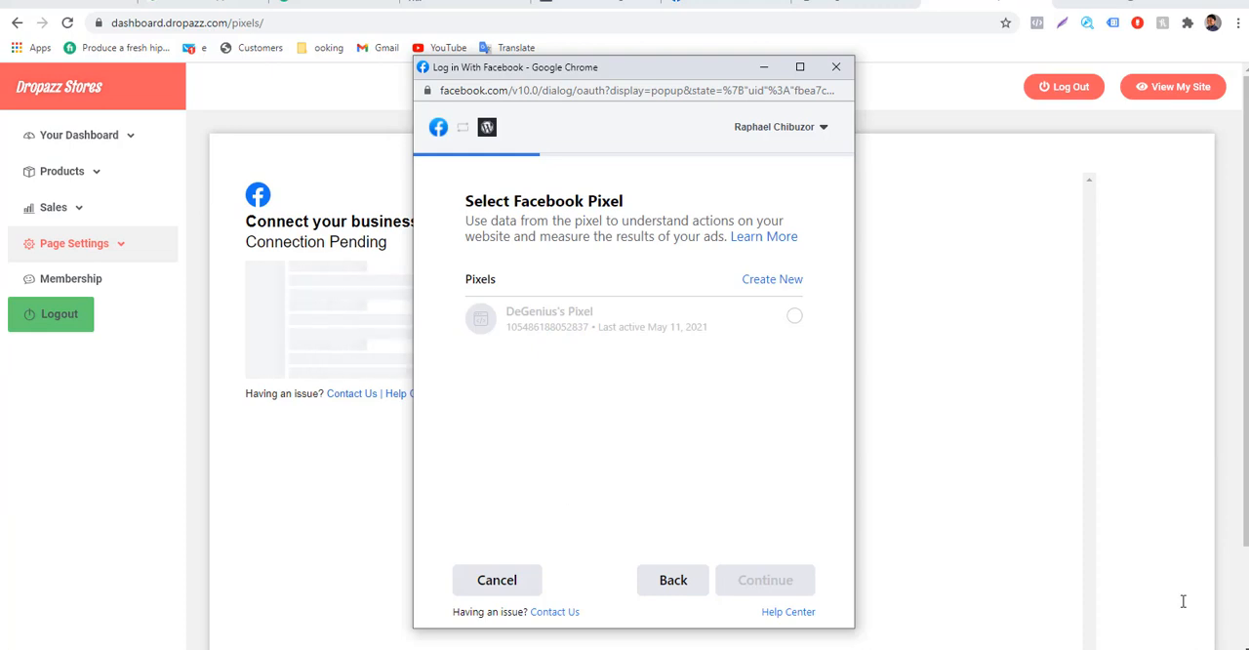
Create a new Facebook pixel named "AEM - Facebook Pixel" and continue with it selected for the connection.
{"action": "left_click_drag", "start_coordinate": [510, 201], "coordinate": [605, 221]}
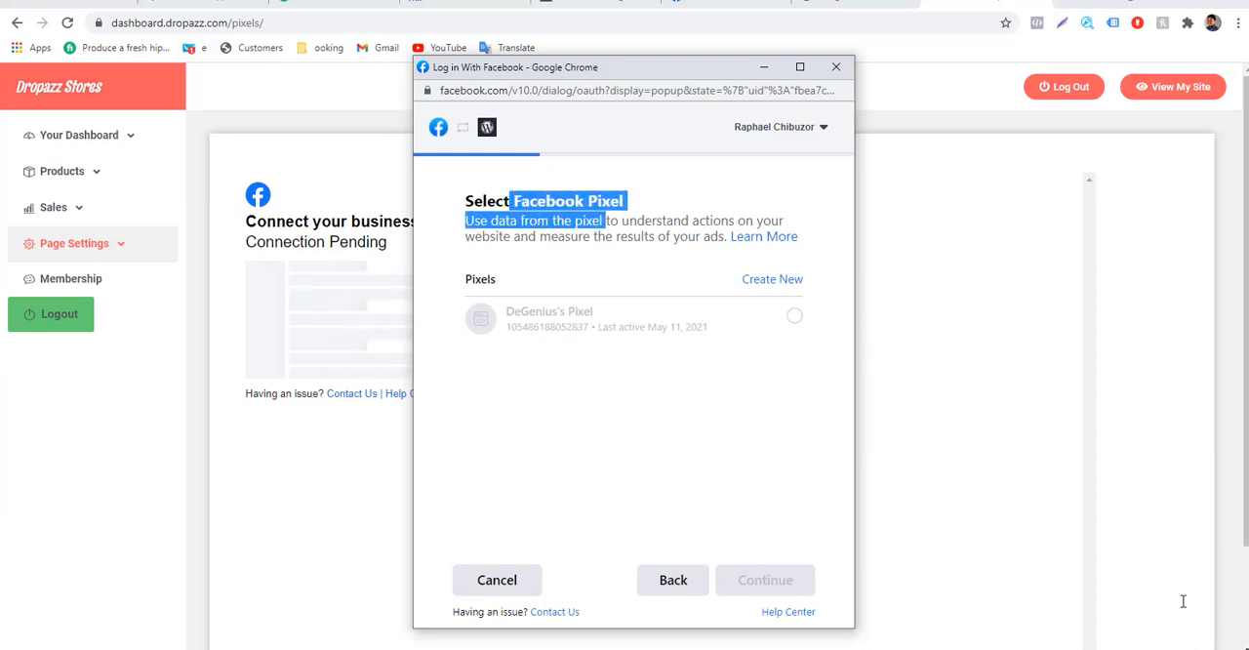
{"action": "left_click", "coordinate": [605, 222]}
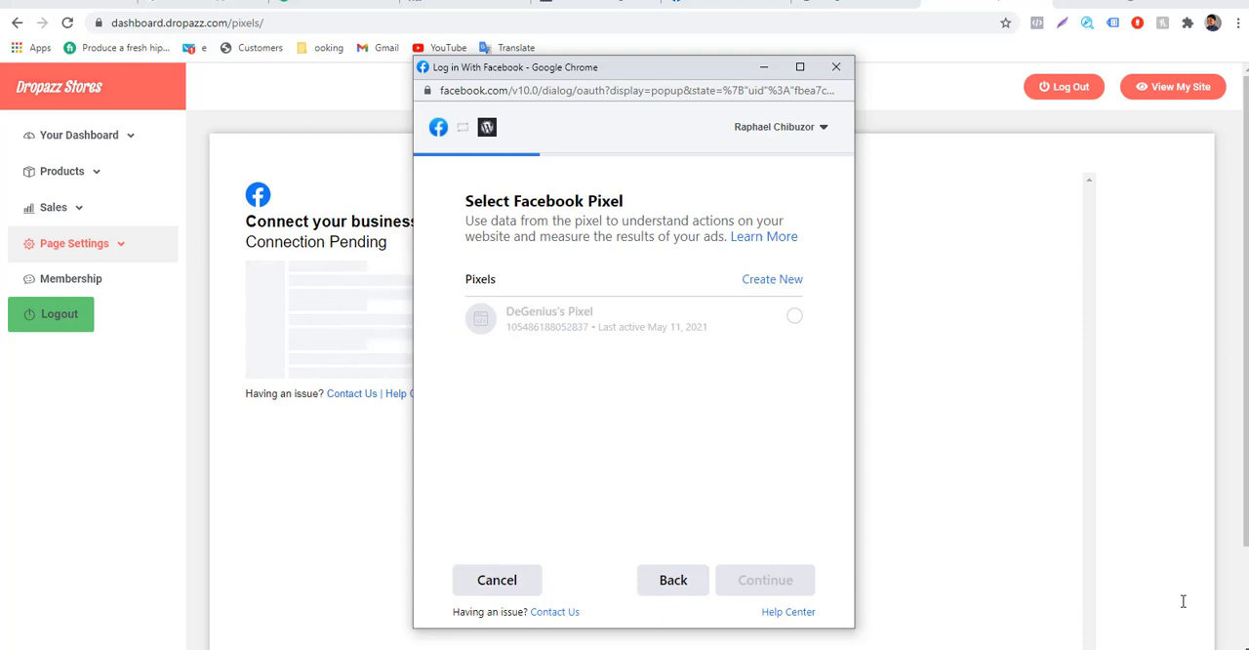
{"action": "mouse_move", "coordinate": [633, 320]}
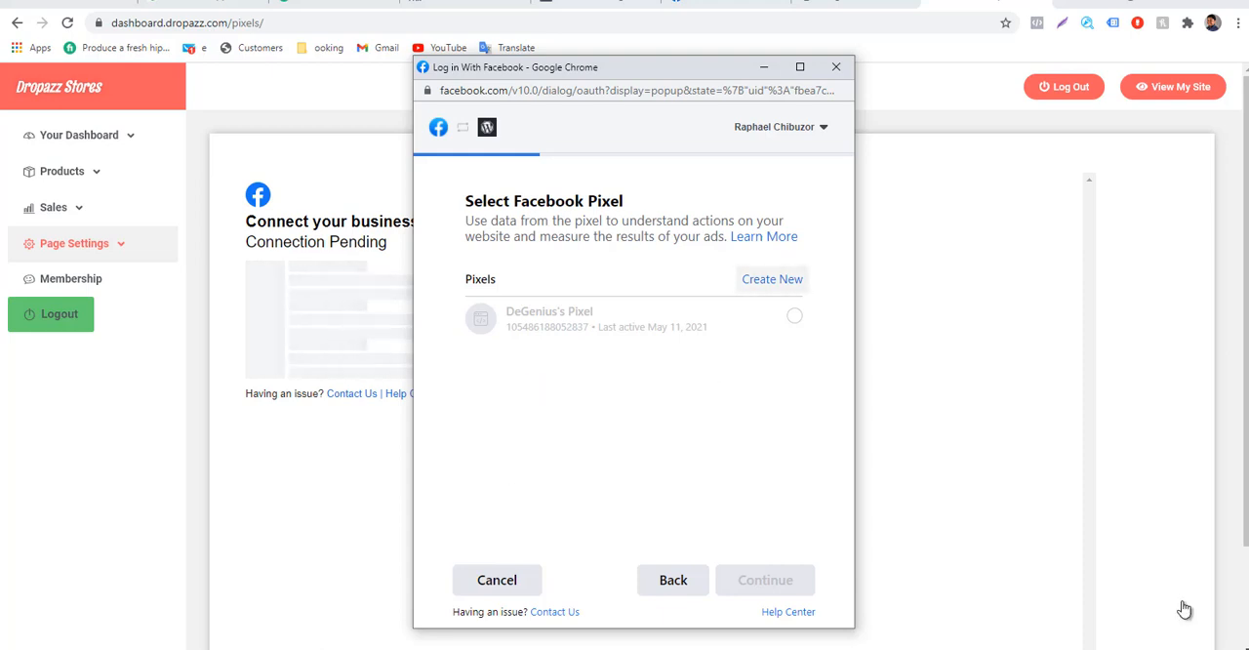
{"action": "left_click", "coordinate": [772, 279]}
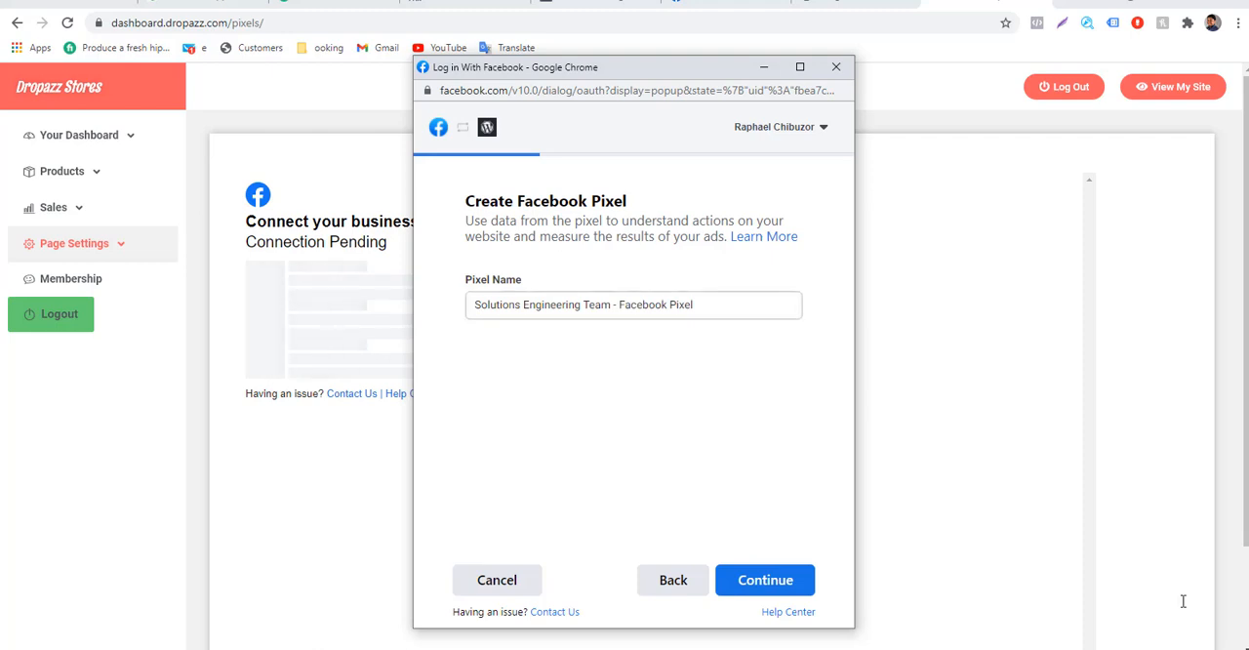
{"action": "left_click_drag", "start_coordinate": [611, 305], "coordinate": [460, 306]}
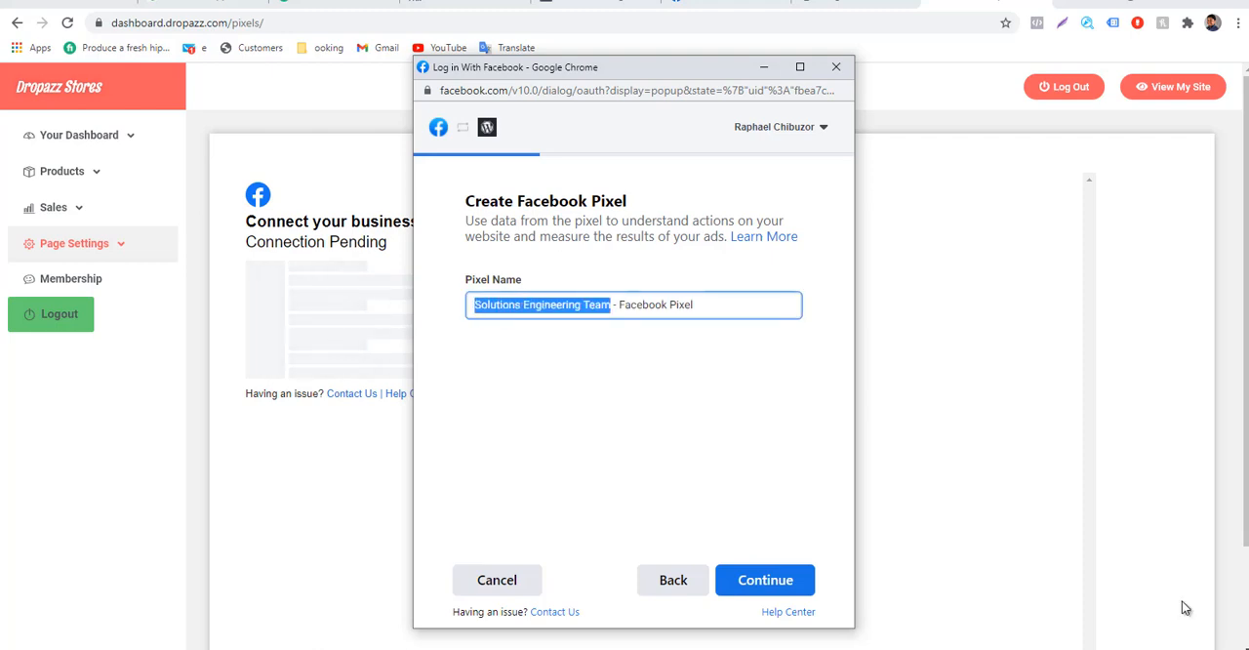
{"action": "type", "text": "AE"}
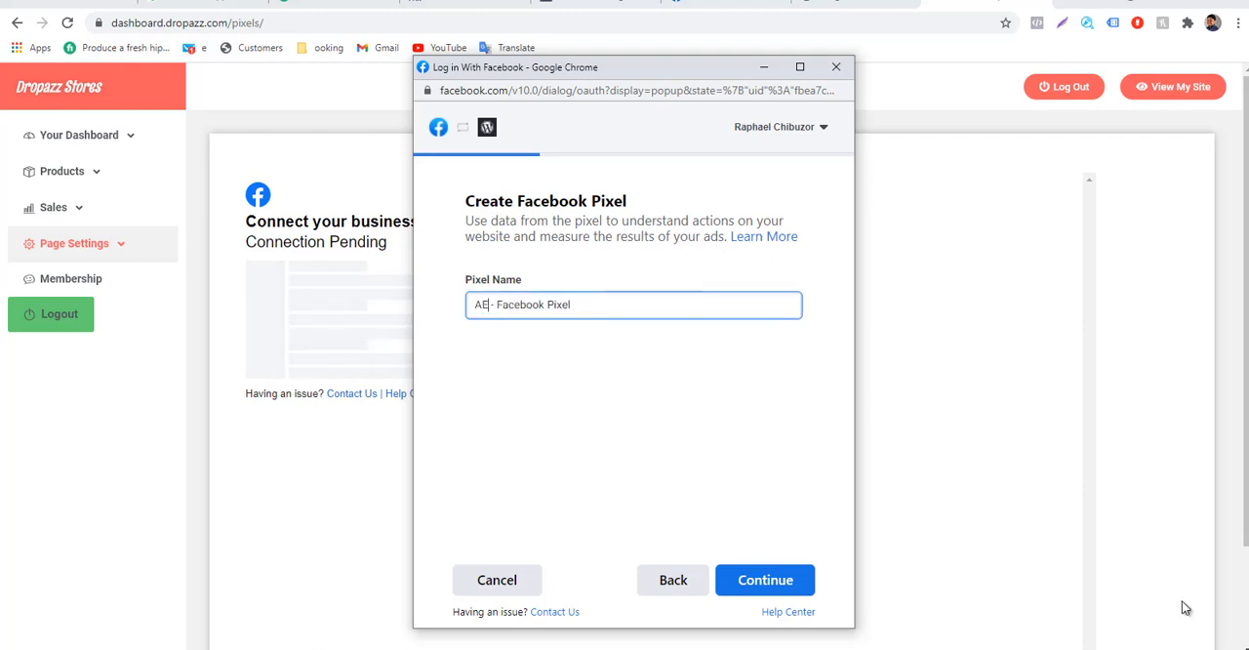
{"action": "type", "text": "M"}
{"action": "left_click_drag", "start_coordinate": [582, 305], "coordinate": [513, 305]}
{"action": "left_click", "coordinate": [625, 400]}
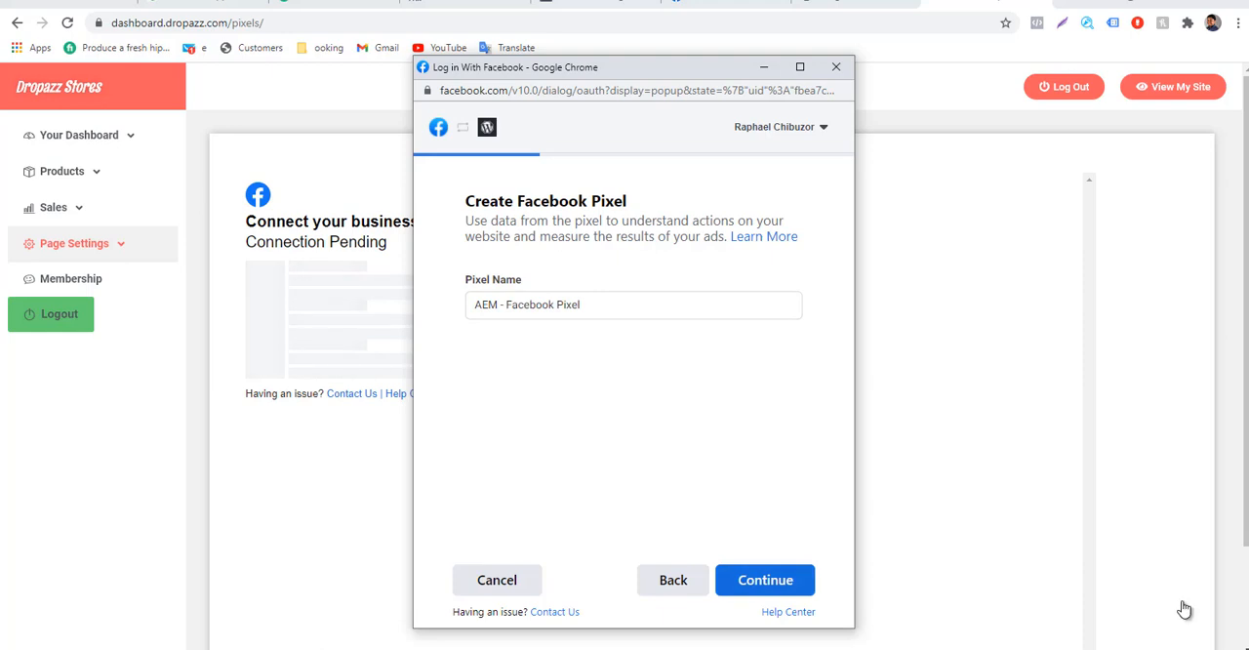
{"action": "left_click", "coordinate": [765, 581]}
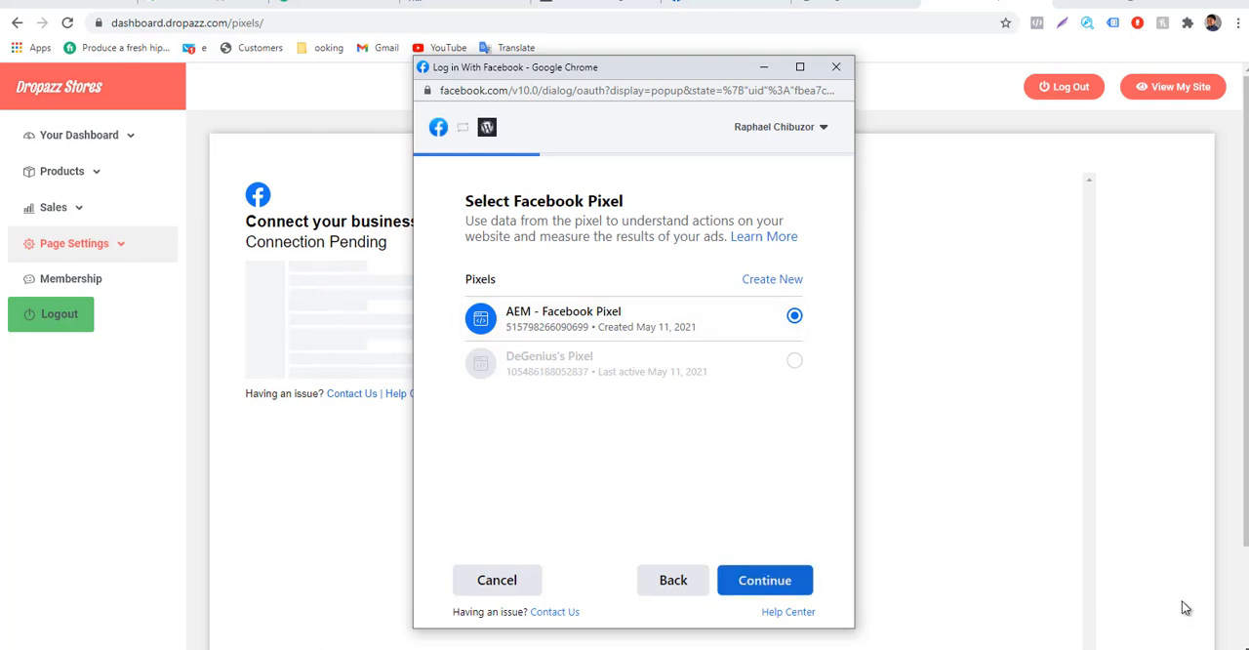
{"action": "left_click", "coordinate": [765, 579]}
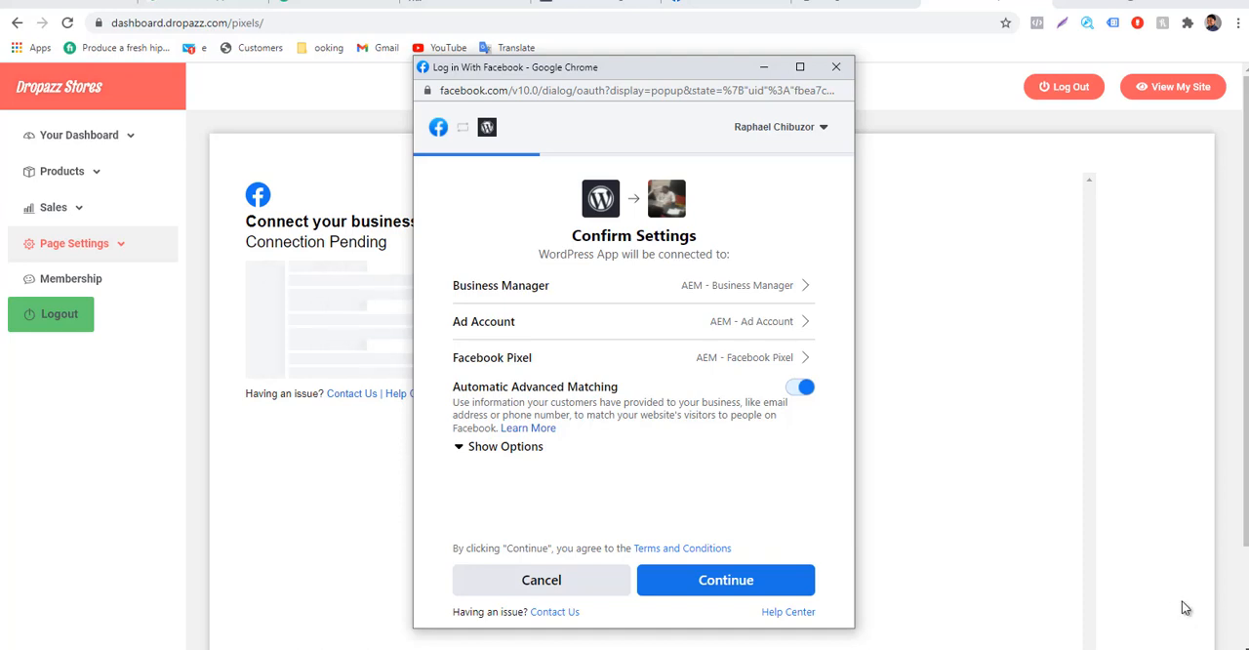
Review the automatic advanced matching options, then confirm the connection settings and WordPress App's permissions.
{"action": "left_click", "coordinate": [506, 447]}
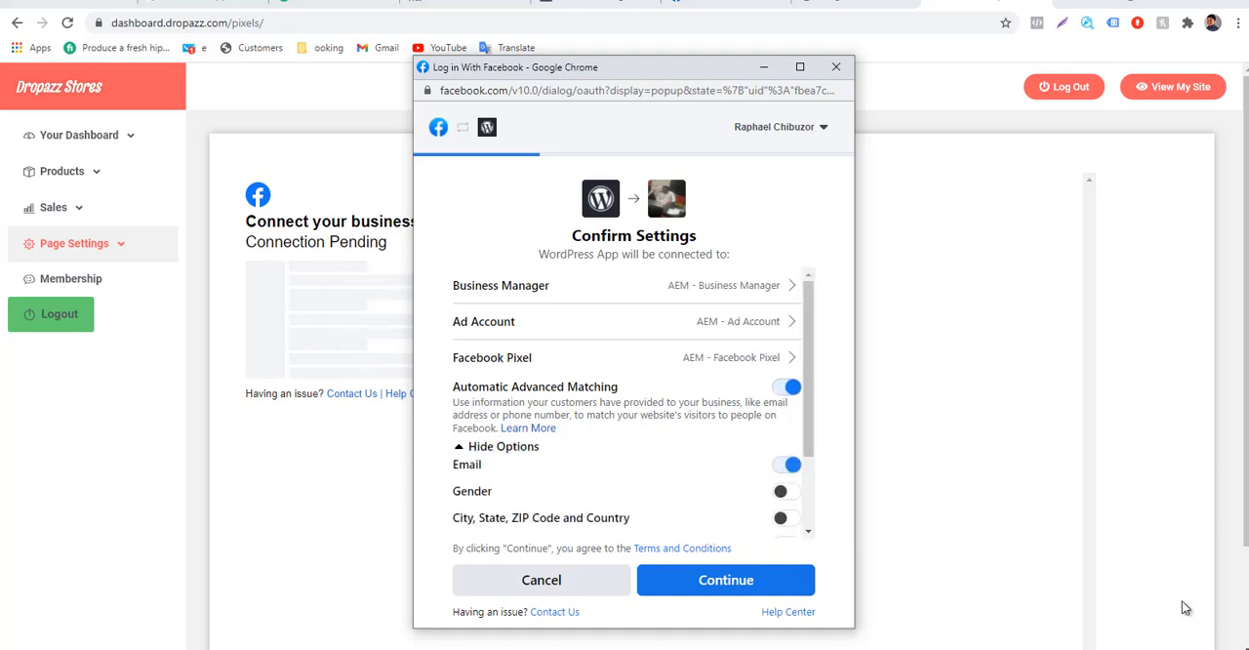
{"action": "scroll", "coordinate": [634, 402], "scroll_direction": "down", "scroll_amount": 1}
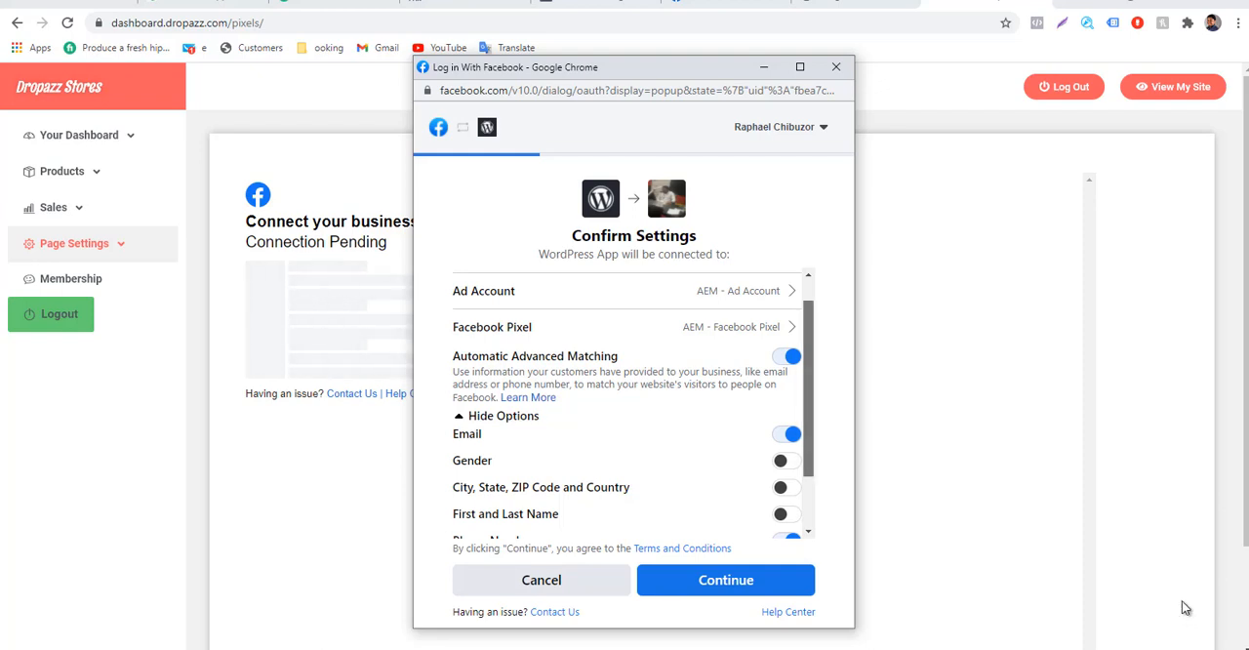
{"action": "scroll", "coordinate": [629, 402], "scroll_direction": "down", "scroll_amount": 2}
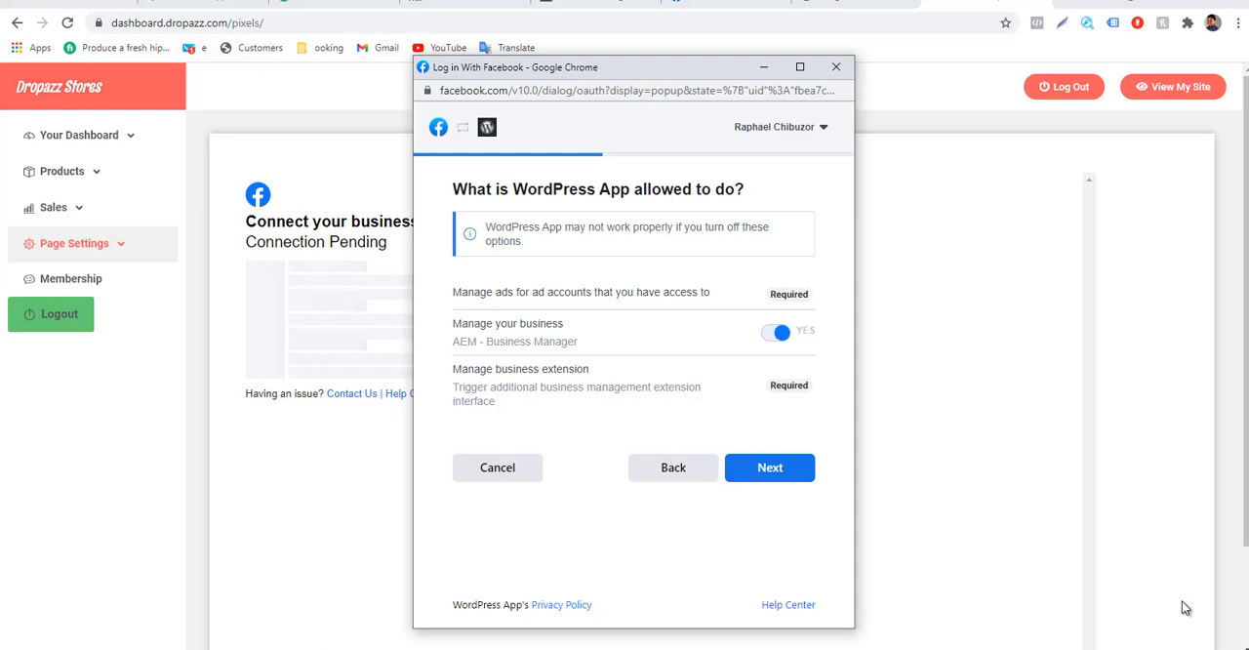
{"action": "left_click_drag", "start_coordinate": [781, 294], "coordinate": [792, 294]}
{"action": "left_click", "coordinate": [770, 467]}
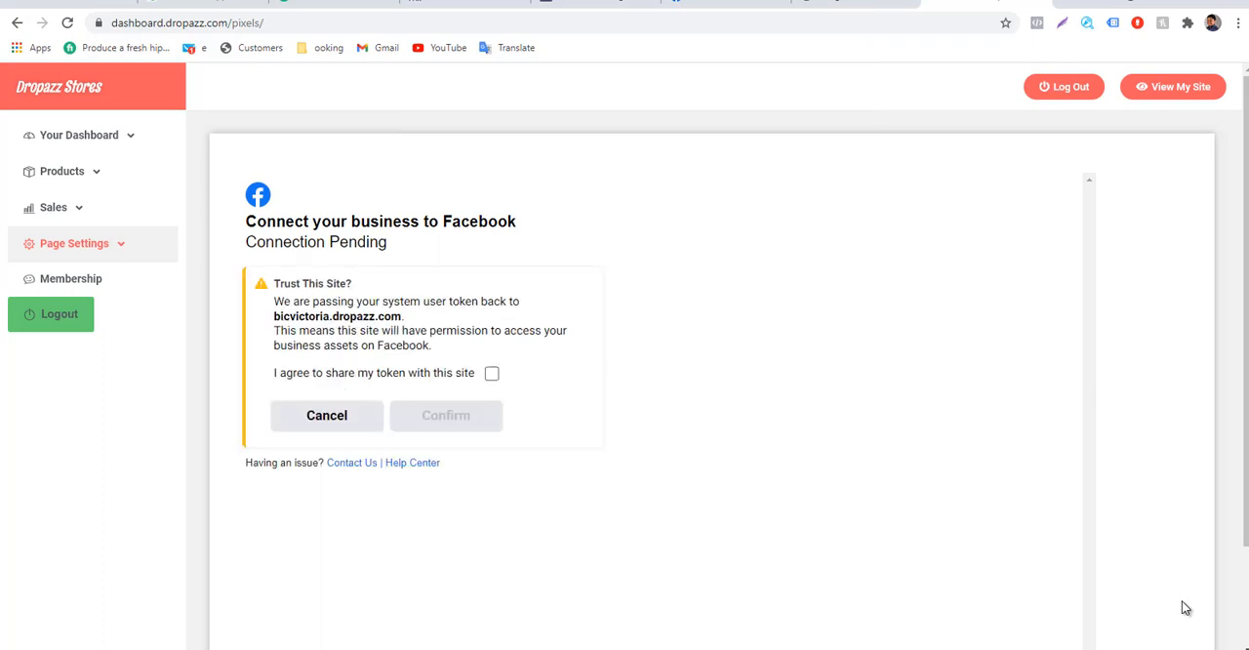
Agree to share the system user token with bicvictoria.dropazz.com, confirm it, and expand the connection settings.
{"action": "mouse_move", "coordinate": [284, 284]}
{"action": "left_mouse_down"}
{"action": "mouse_move", "coordinate": [340, 301]}
{"action": "mouse_move", "coordinate": [276, 316]}
{"action": "mouse_move", "coordinate": [377, 317]}
{"action": "left_mouse_up"}
{"action": "left_click", "coordinate": [340, 301]}
{"action": "left_click_drag", "start_coordinate": [404, 316], "coordinate": [273, 317]}
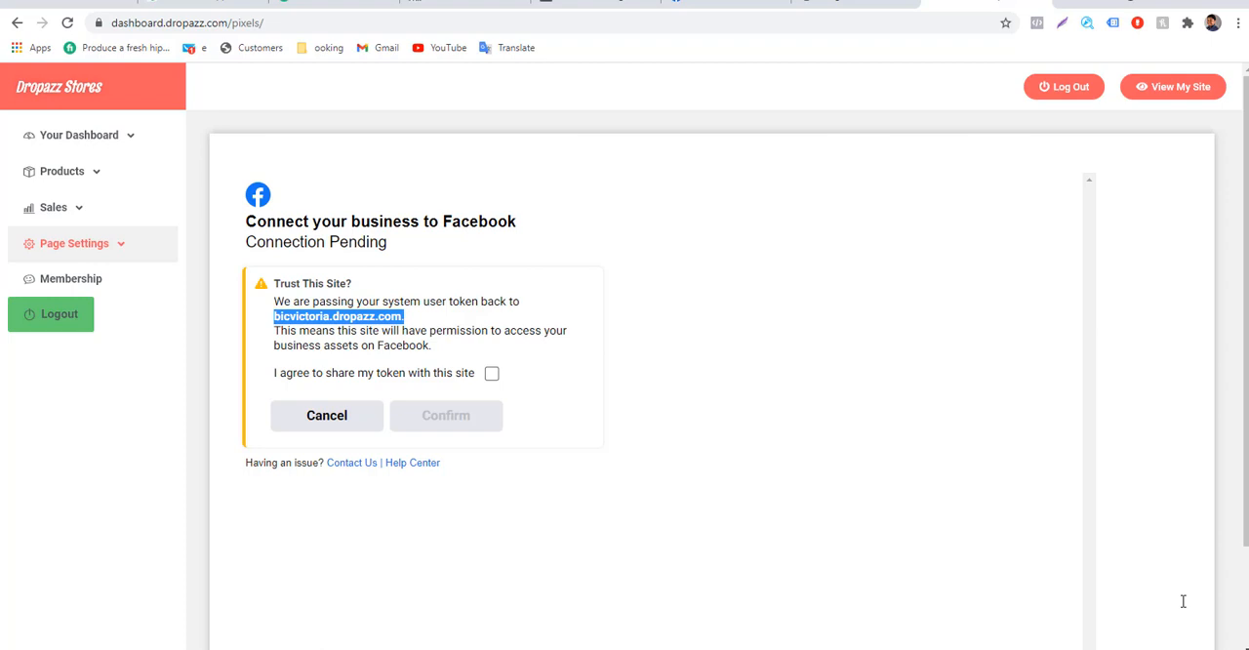
{"action": "left_click", "coordinate": [1183, 601]}
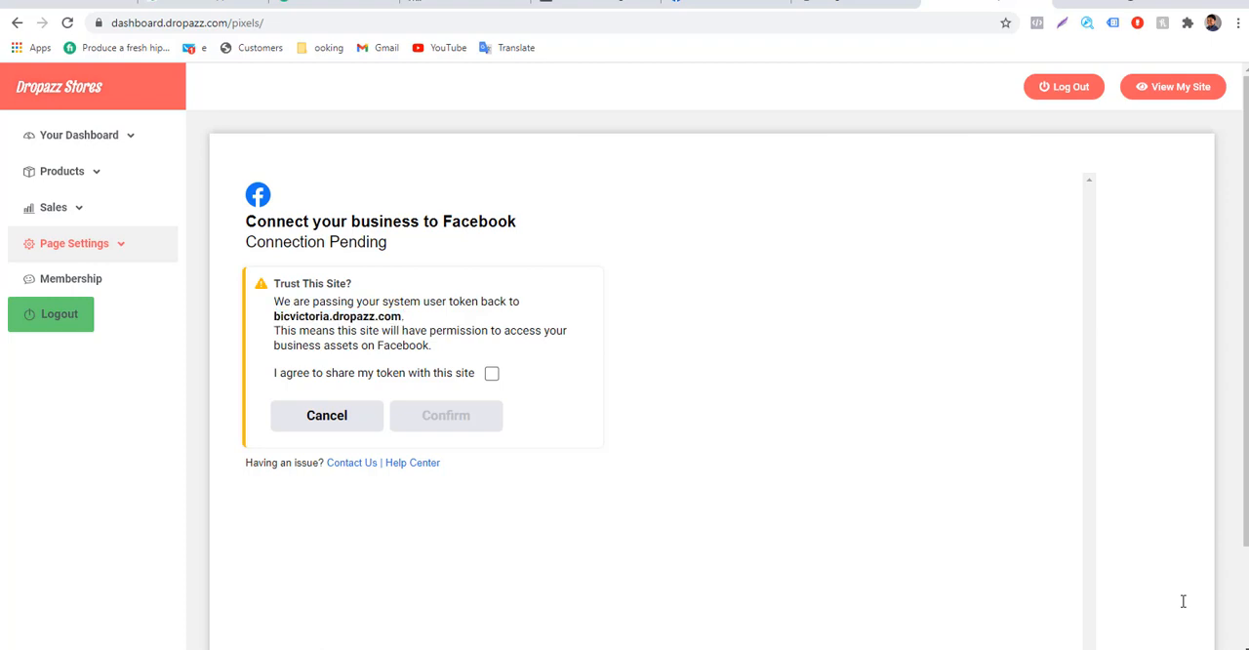
{"action": "left_click_drag", "start_coordinate": [333, 316], "coordinate": [280, 316]}
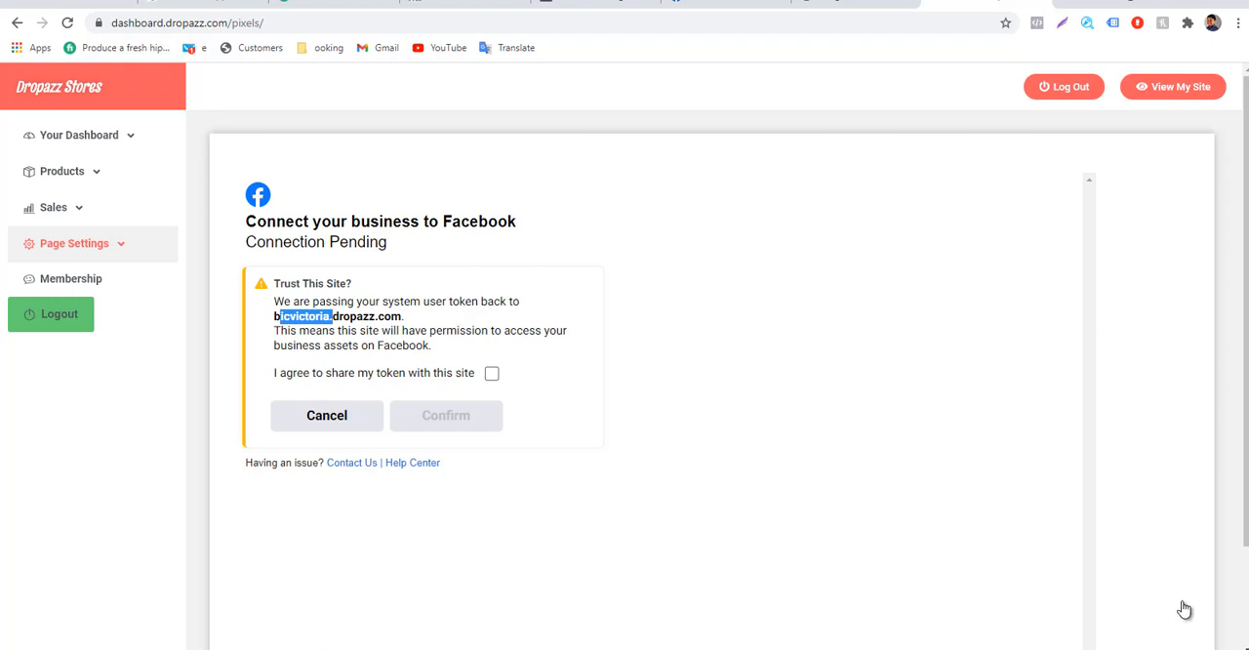
{"action": "left_click", "coordinate": [492, 374]}
{"action": "left_click", "coordinate": [446, 415]}
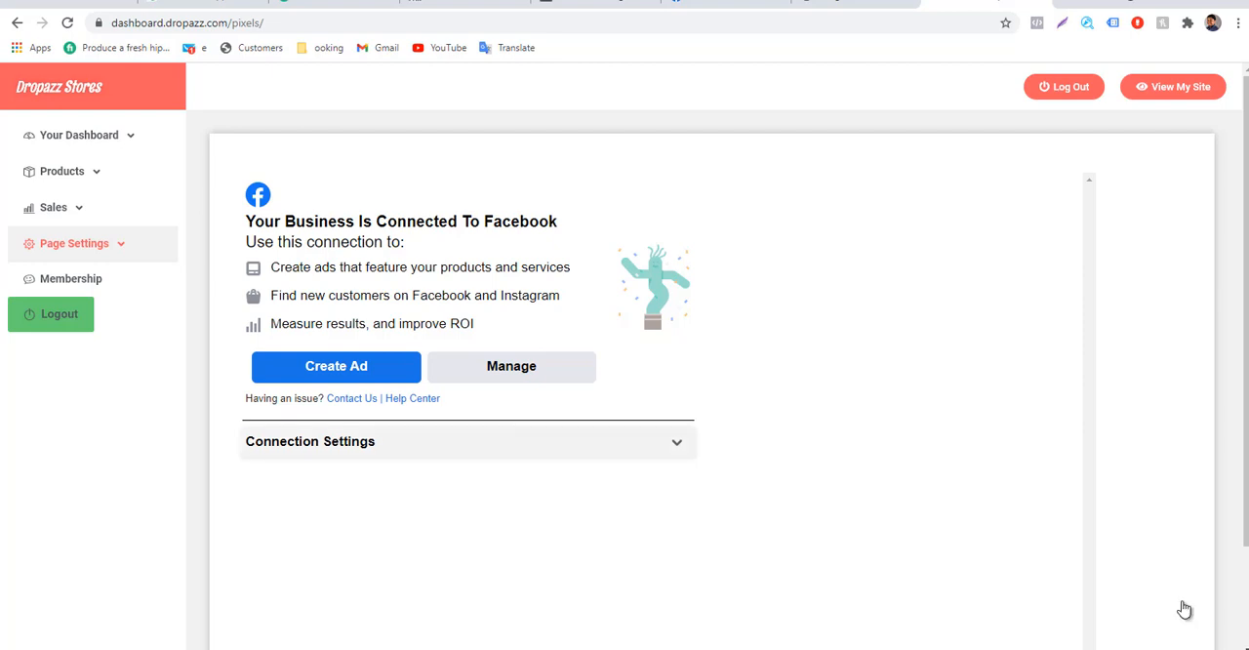
{"action": "left_click", "coordinate": [676, 442]}
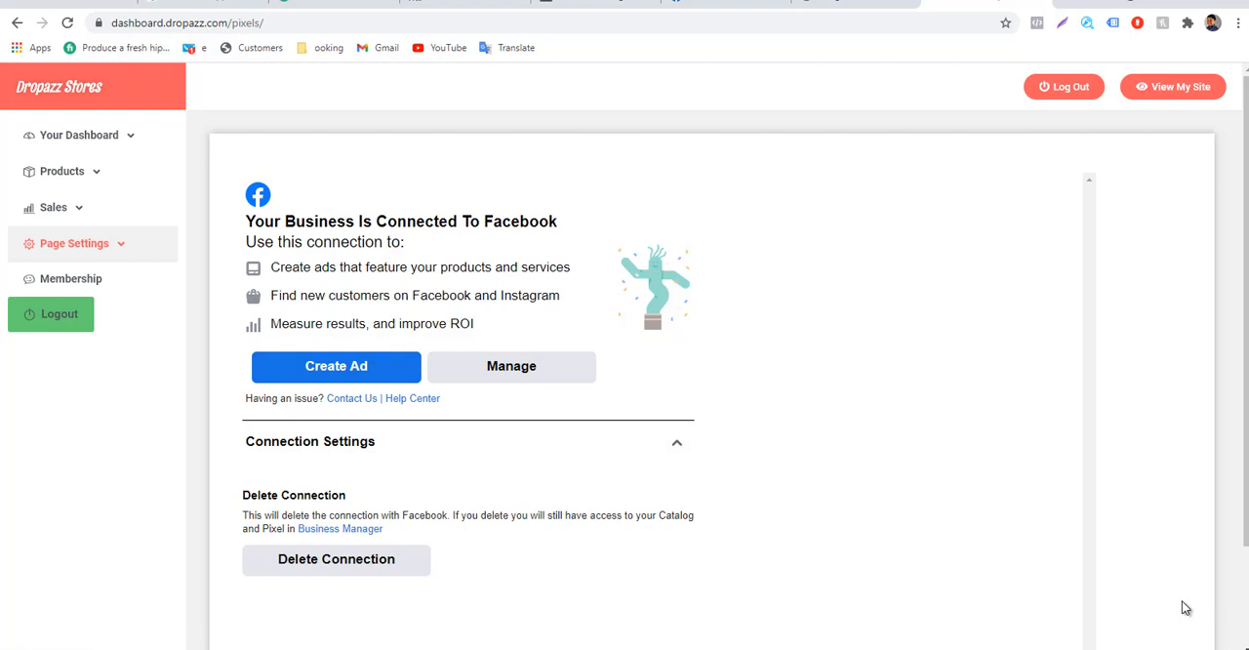
Switch to the crashed Facebook tab and load the Ads Manager campaigns page there.
{"action": "key", "text": "ctrl+shift+Tab"}
{"action": "key", "text": "ctrl+shift+Tab"}
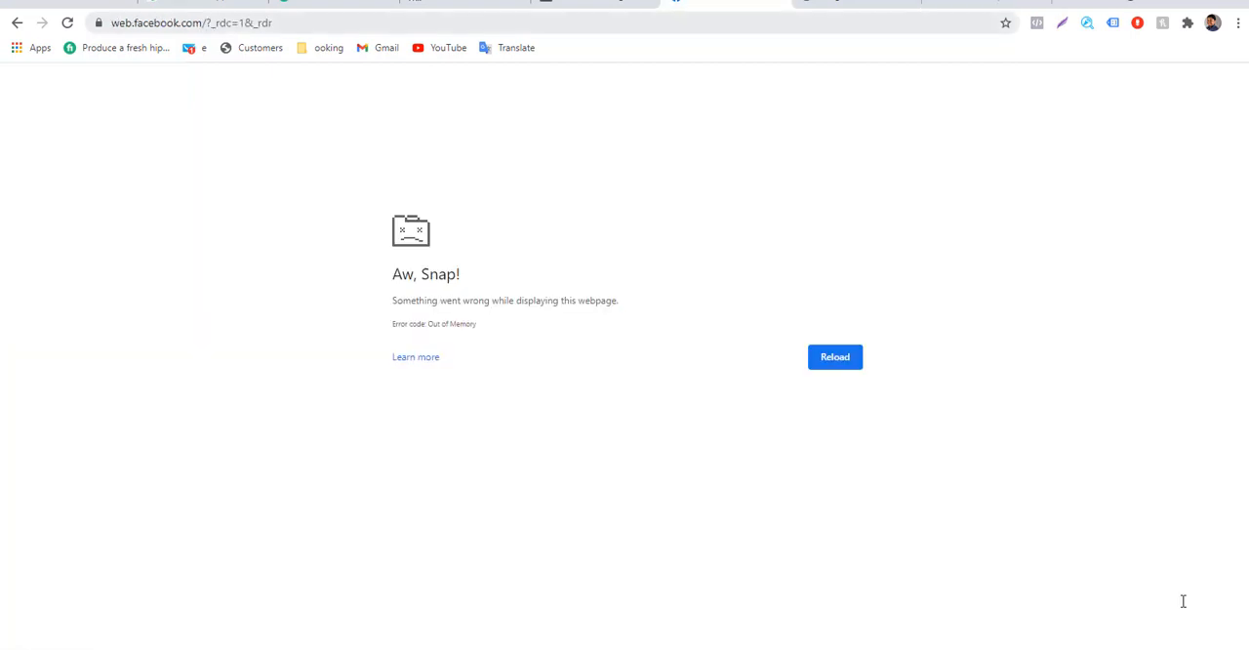
{"action": "key", "text": "ctrl+l"}
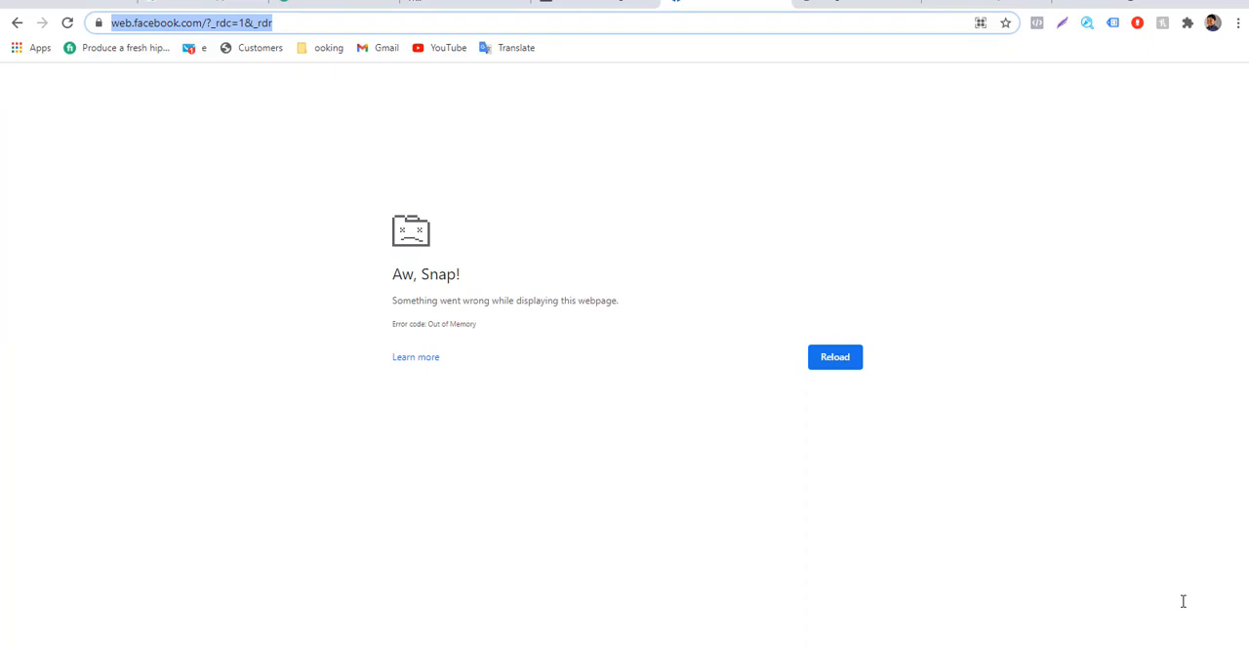
{"action": "type", "text": "faceb"}
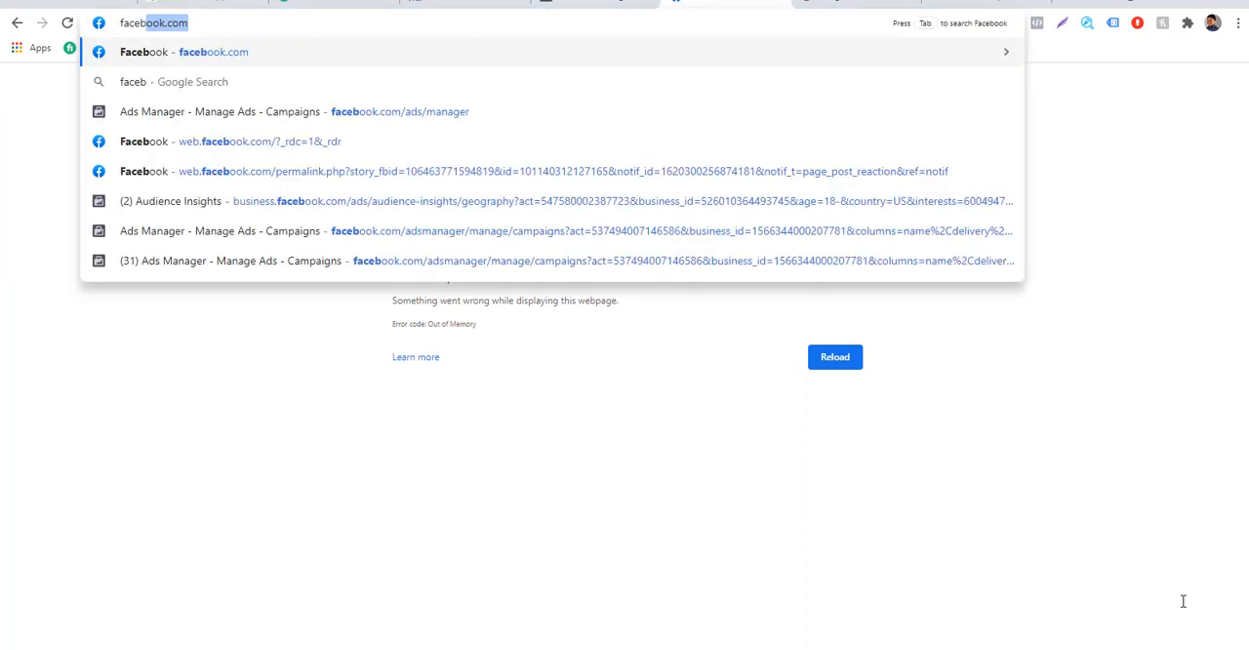
{"action": "key", "text": "Down"}
{"action": "key", "text": "Down"}
{"action": "key", "text": "Return"}
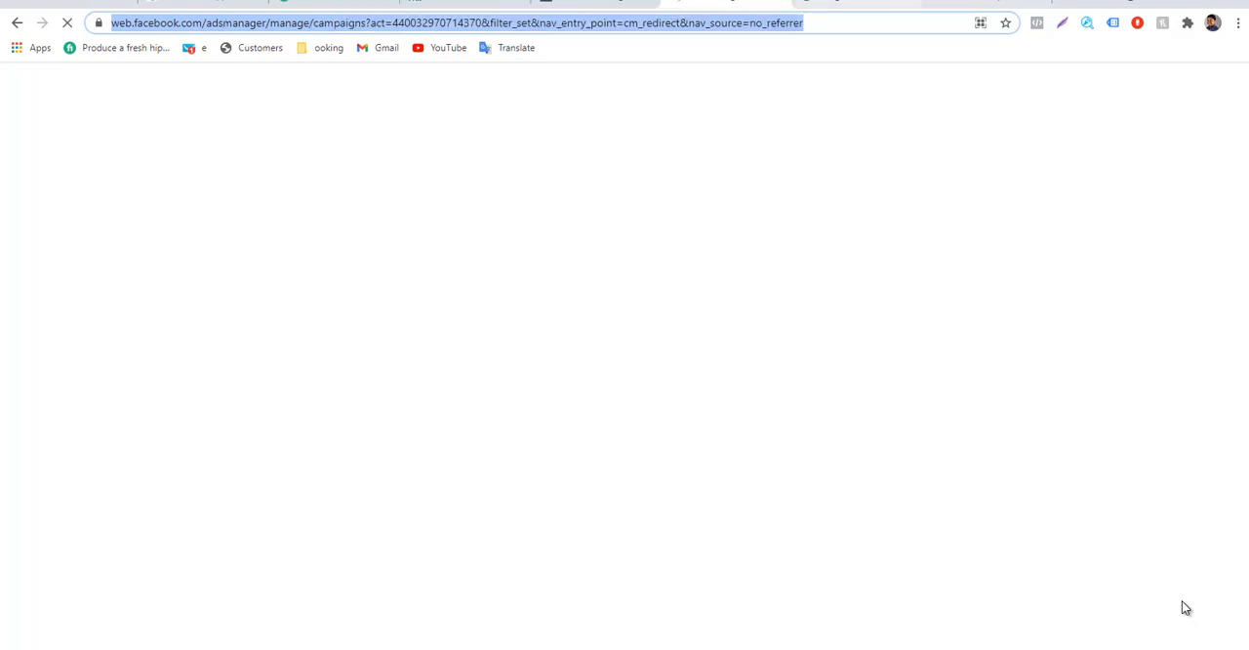
Return to the store's Pixels page and open Business Manager through the link in the connection settings.
{"action": "key", "text": "ctrl+Tab"}
{"action": "key", "text": "ctrl+Tab"}
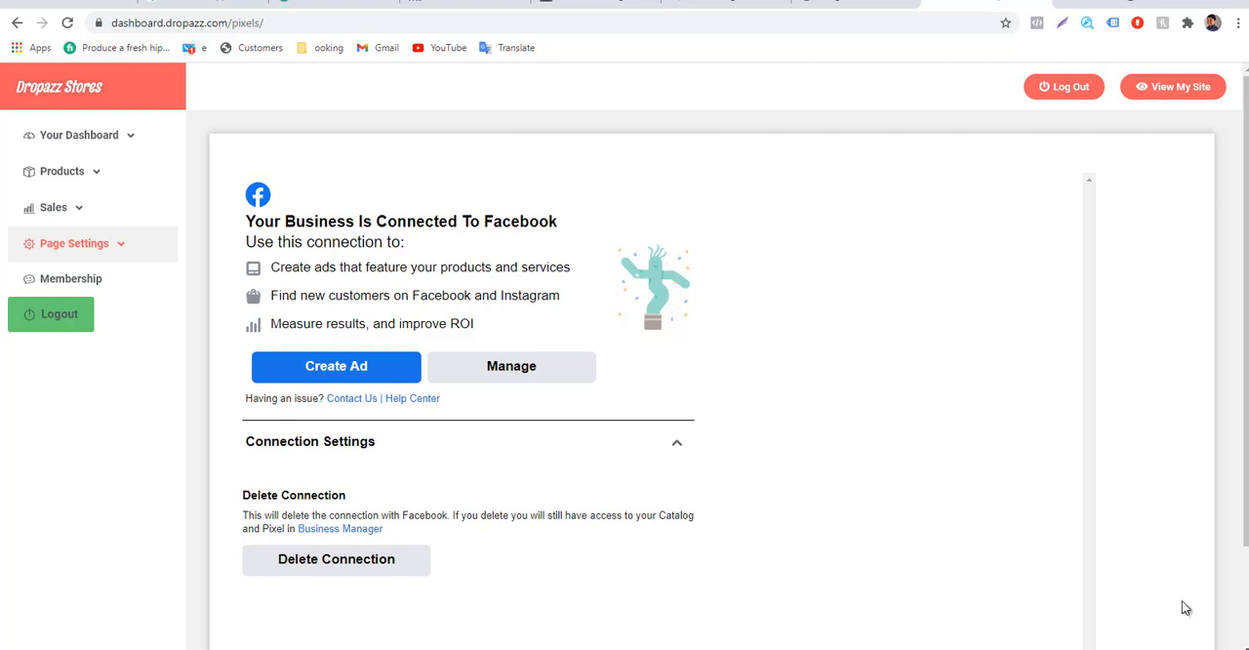
{"action": "left_click", "coordinate": [676, 442]}
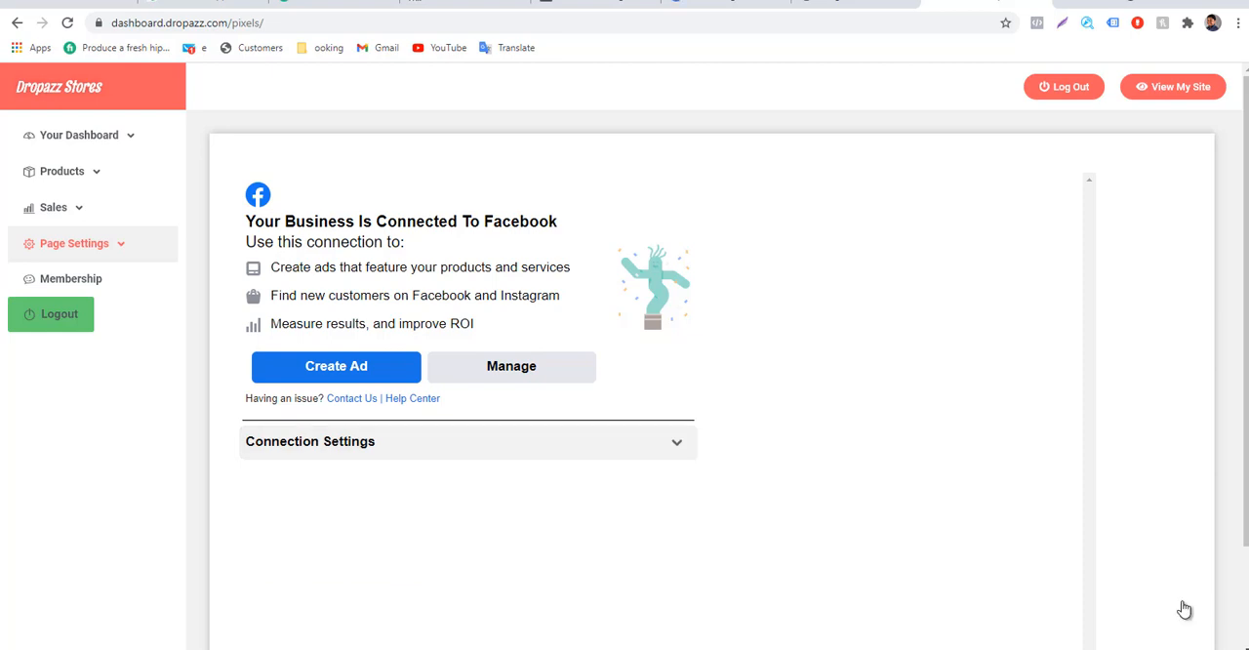
{"action": "left_click", "coordinate": [677, 442]}
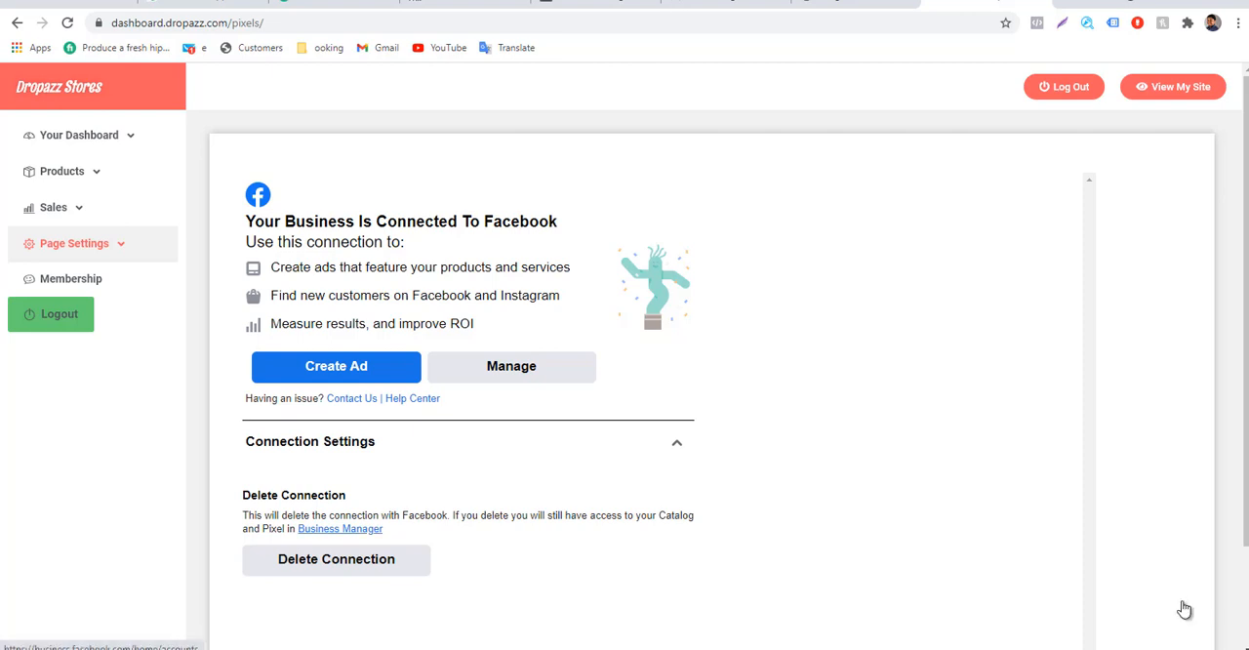
{"action": "left_click", "coordinate": [1183, 609]}
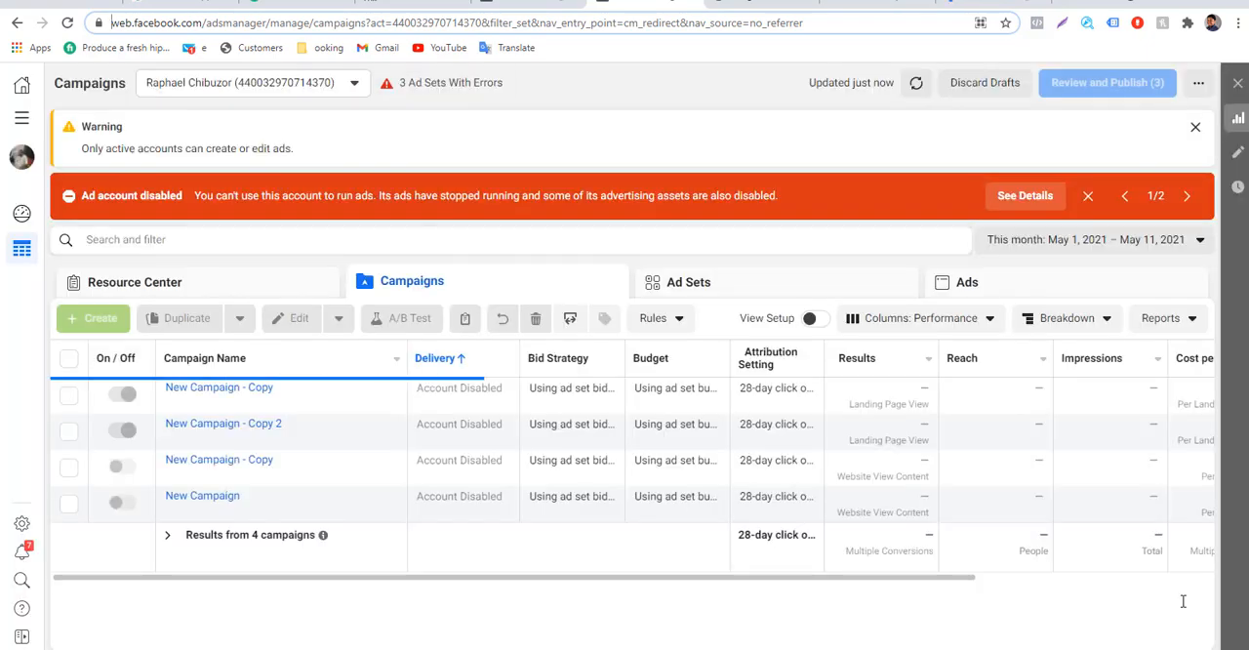
Load business.facebook.com in the tab showing the Ads Manager campaigns.
{"action": "left_click", "coordinate": [22, 118]}
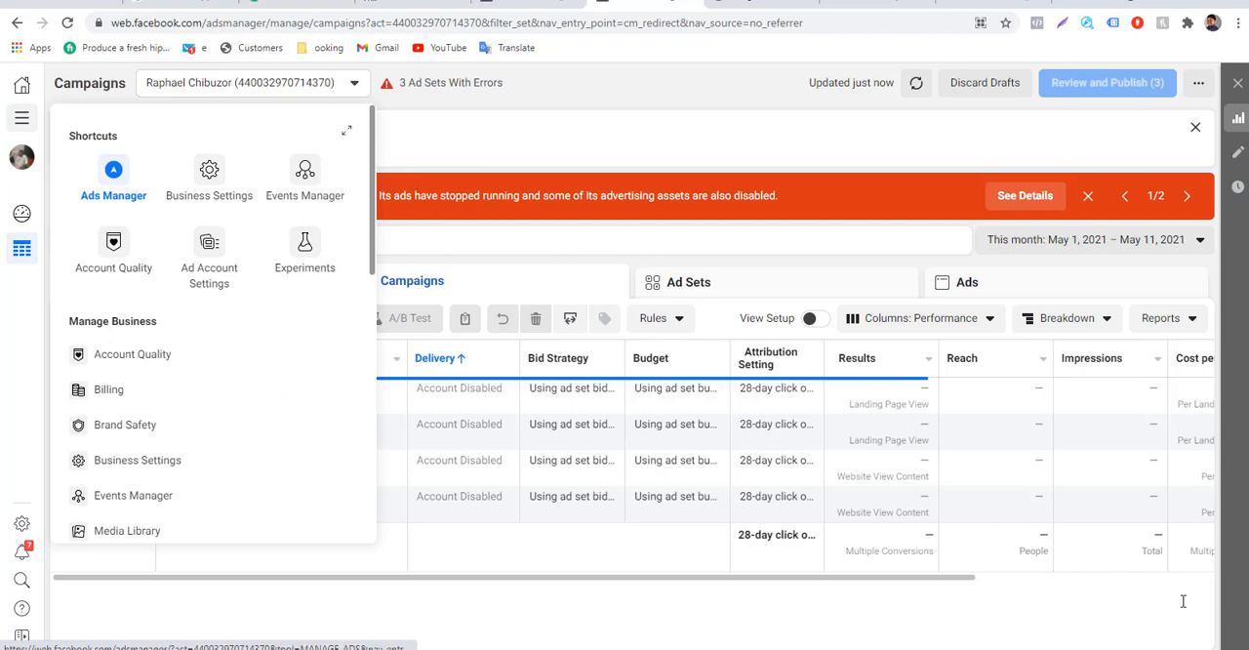
{"action": "left_click", "coordinate": [240, 22]}
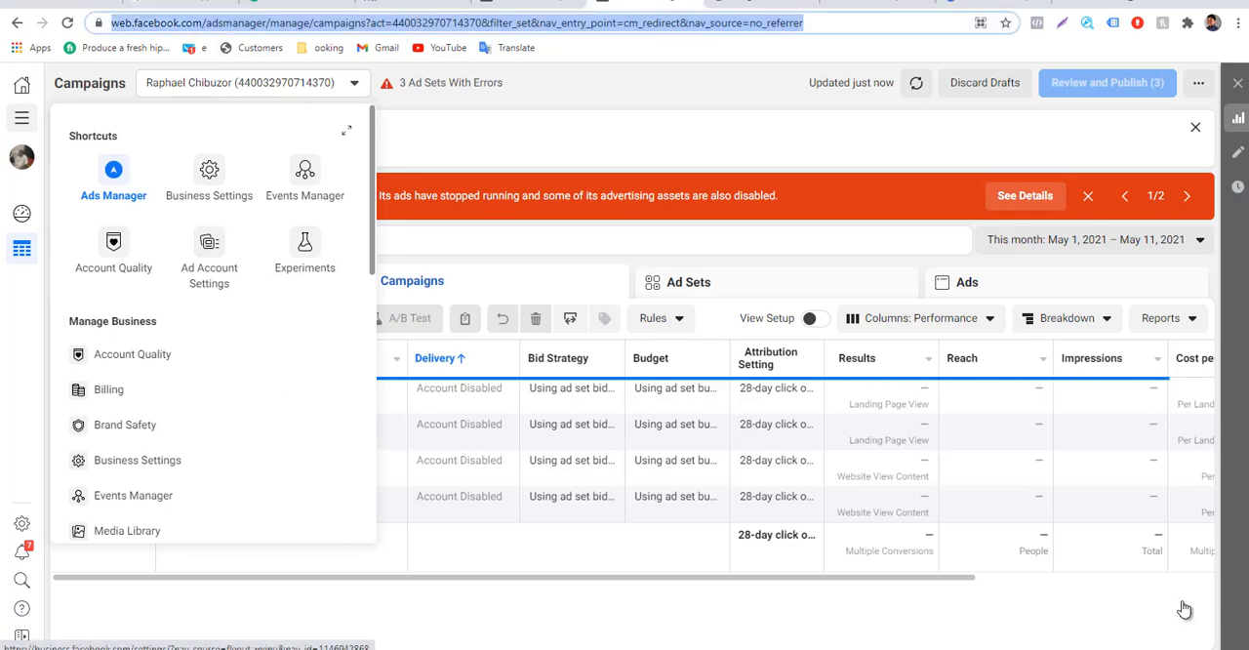
{"action": "type", "text": "business"}
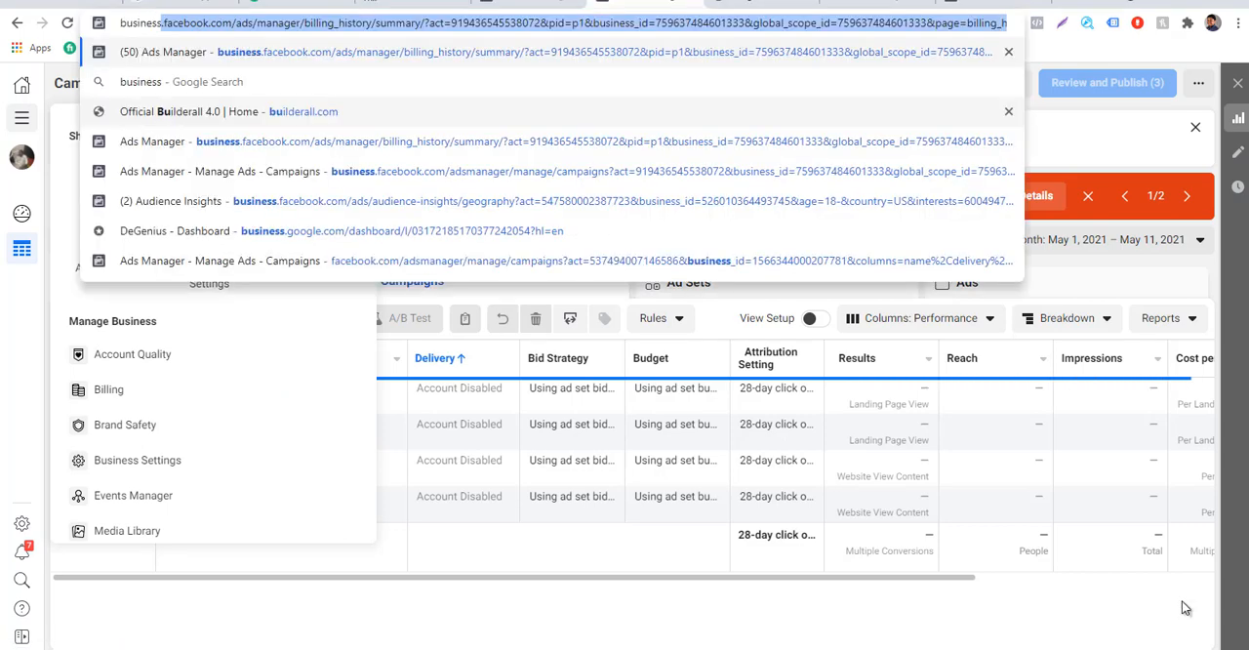
{"action": "type", "text": ".faceb"}
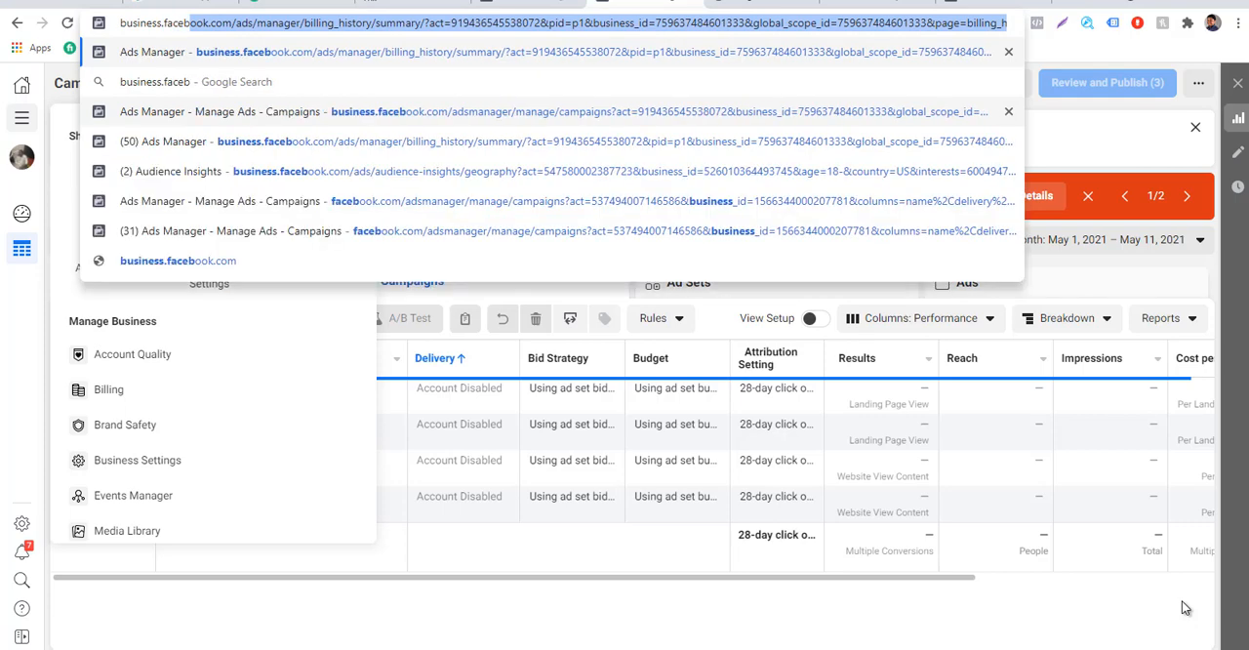
{"action": "type", "text": "ook.com"}
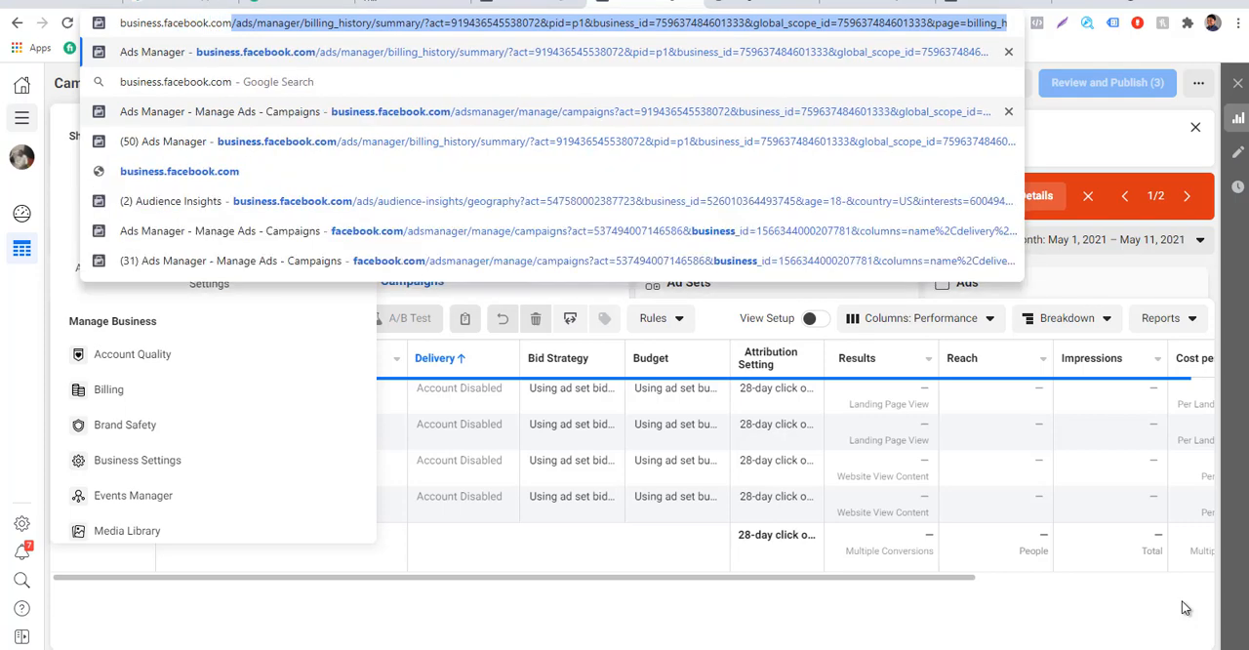
{"action": "key", "text": "Return"}
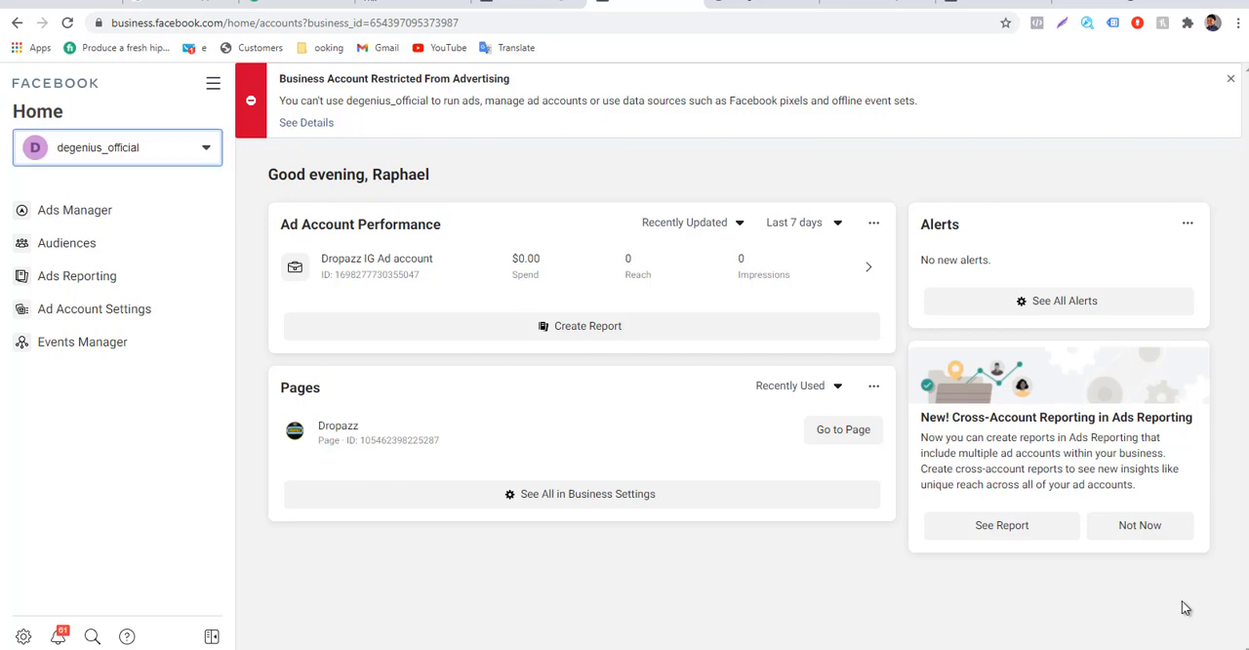
Switch the business account from degenius_official to AEM - Business Manager and open its Events Manager.
{"action": "left_click", "coordinate": [117, 147]}
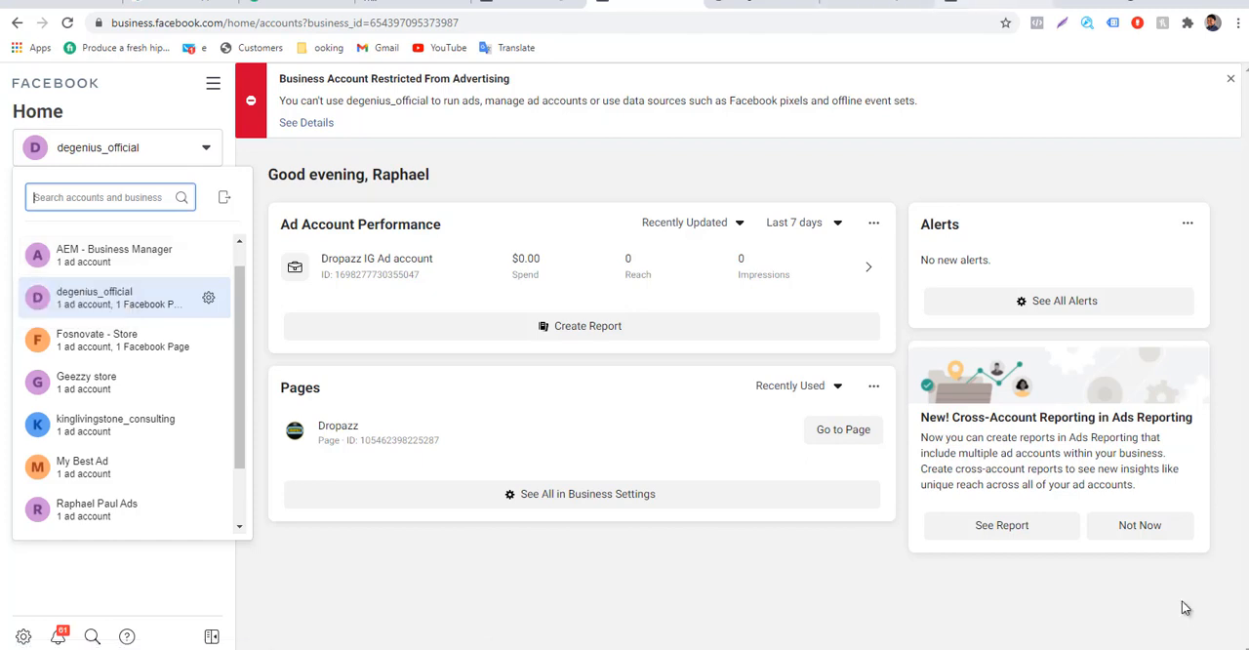
{"action": "left_click", "coordinate": [995, 3]}
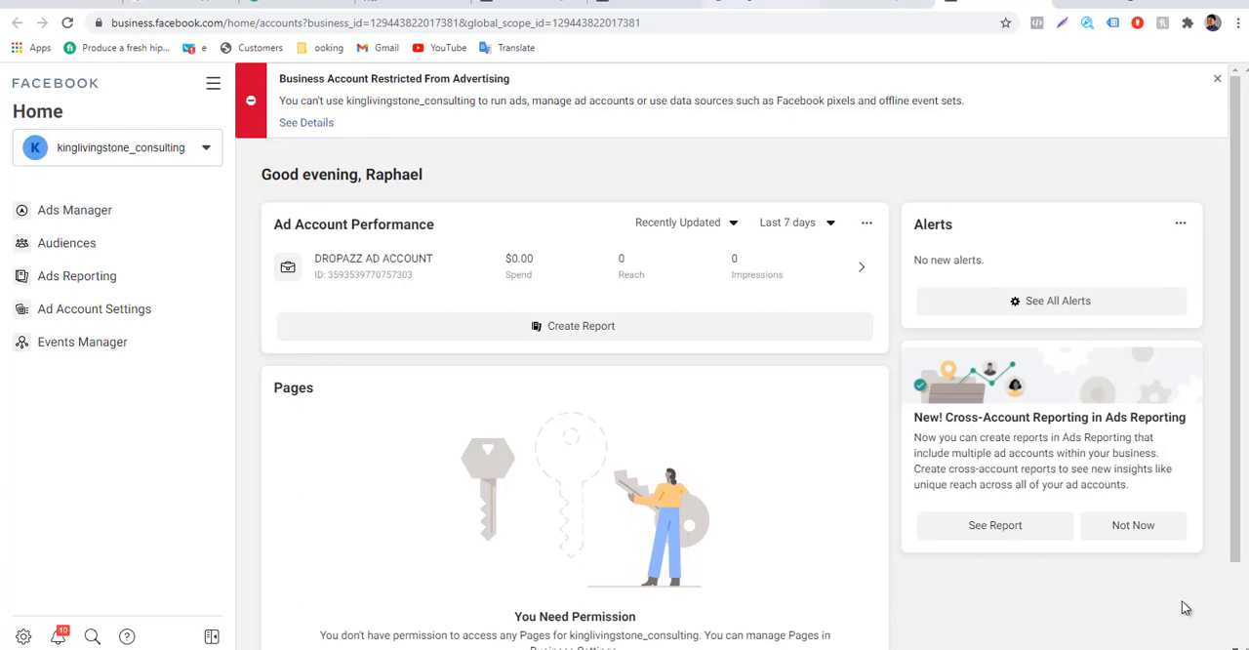
{"action": "left_click", "coordinate": [644, 3]}
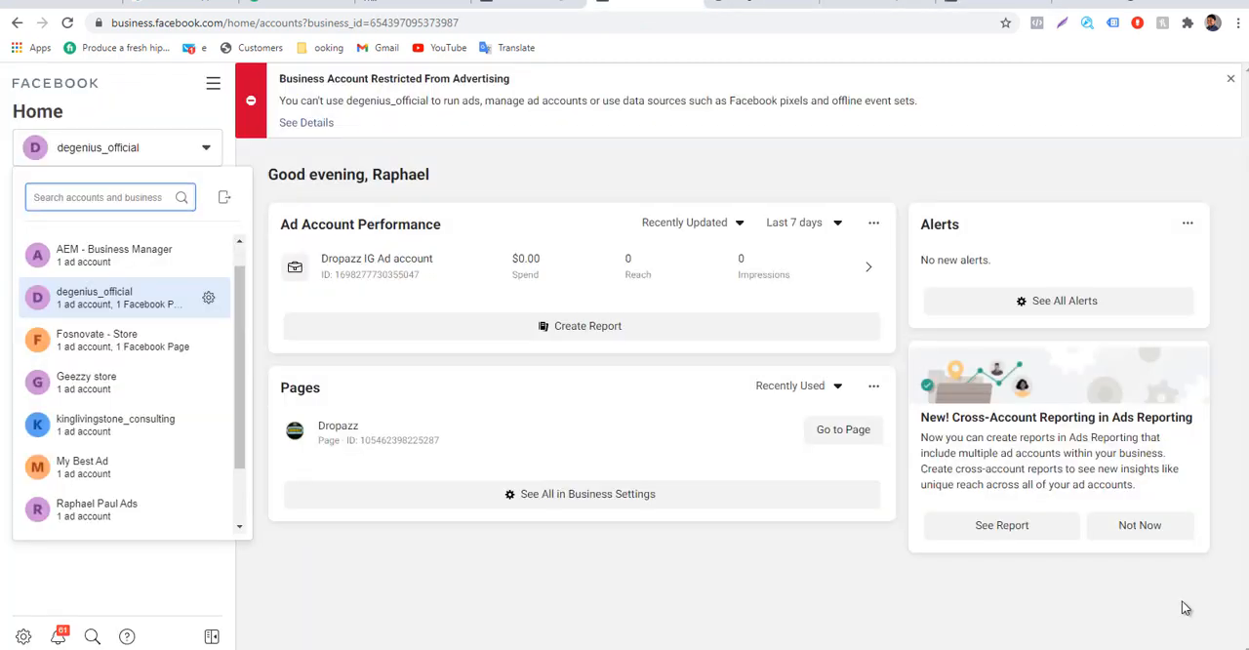
{"action": "left_click", "coordinate": [114, 251]}
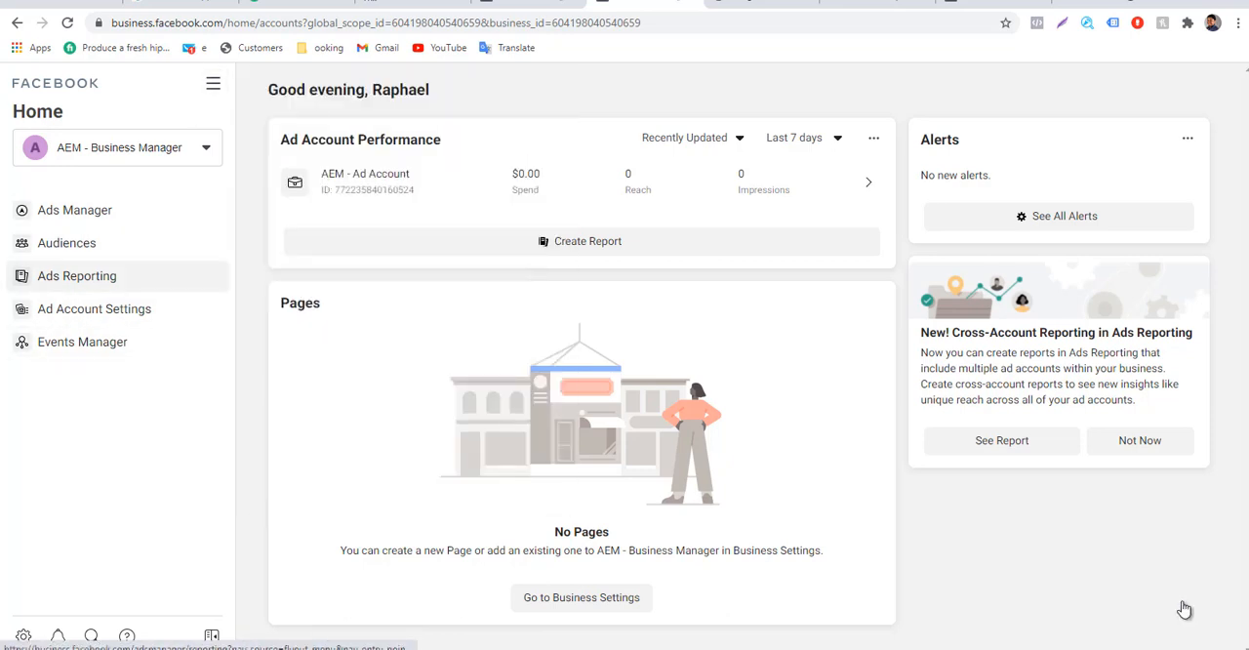
{"action": "left_click", "coordinate": [82, 342]}
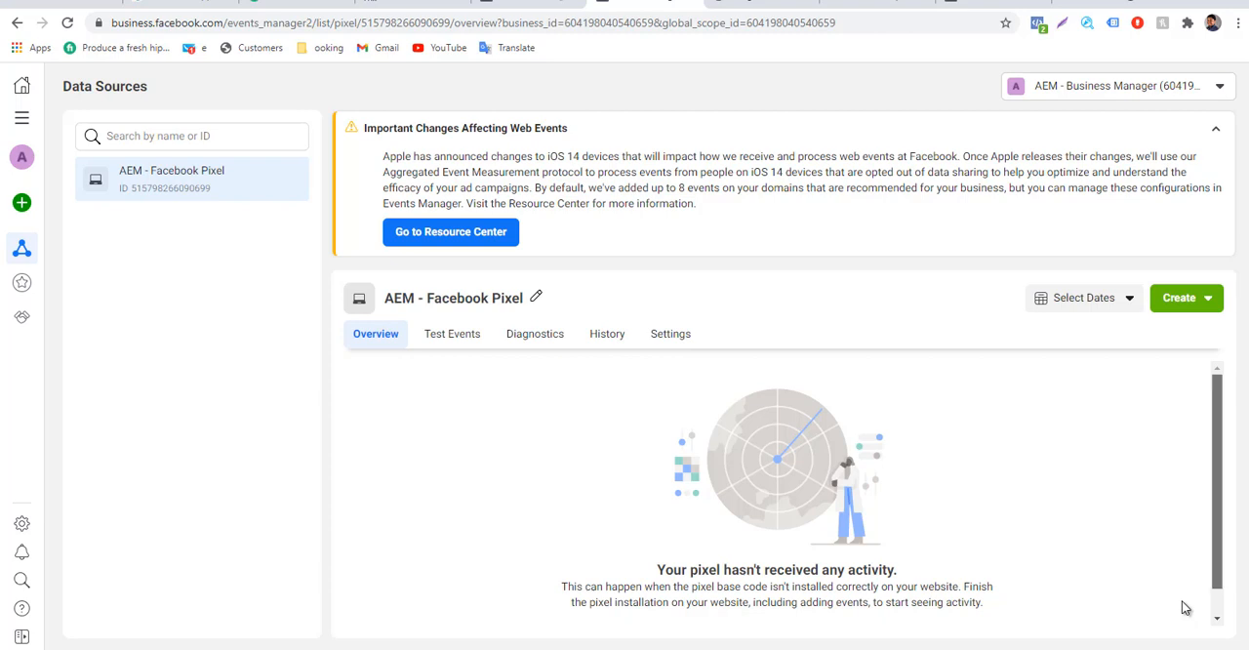
{"action": "scroll", "coordinate": [1184, 608], "scroll_direction": "down", "scroll_amount": 1}
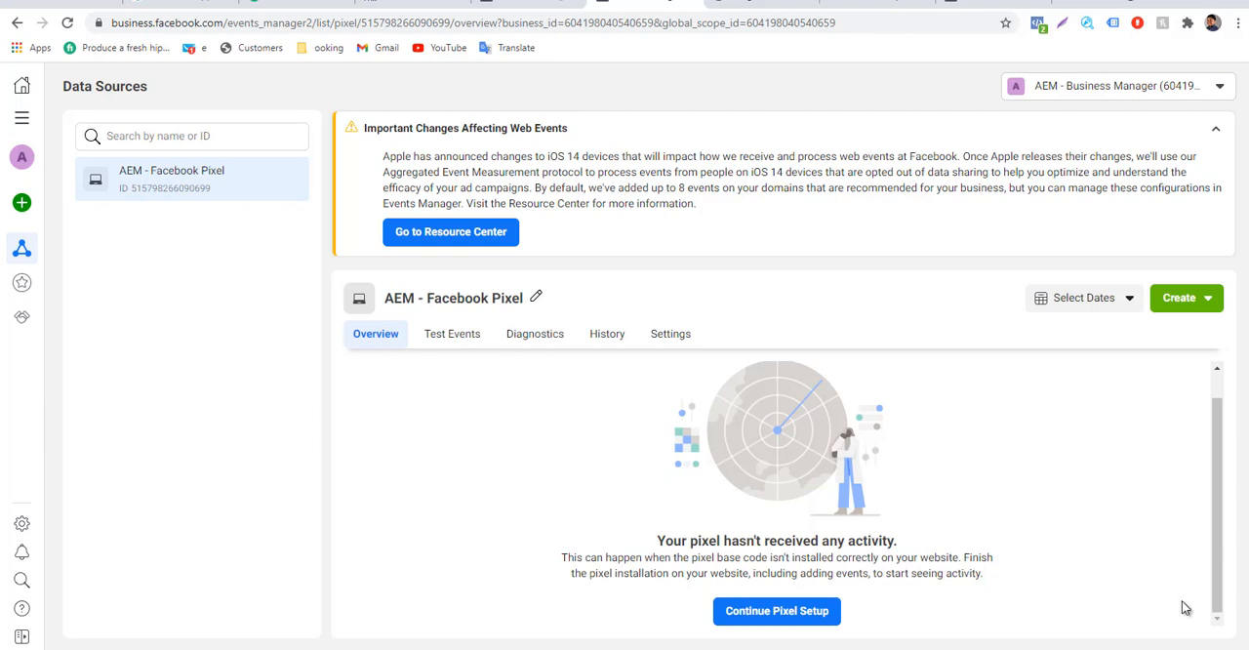
Return to the store's Pixels page, open the live site in a new tab and dismiss its coupon popup.
{"action": "key", "text": "ctrl+Tab"}
{"action": "key", "text": "ctrl+Tab"}
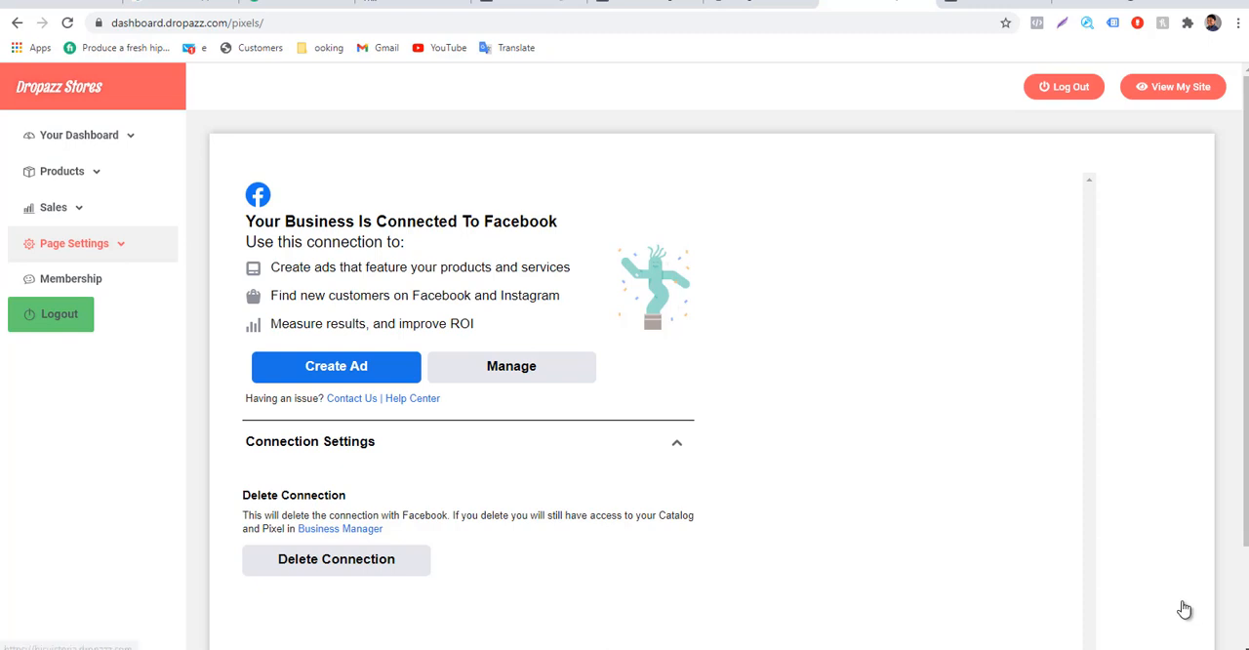
{"action": "right_click", "coordinate": [1173, 89]}
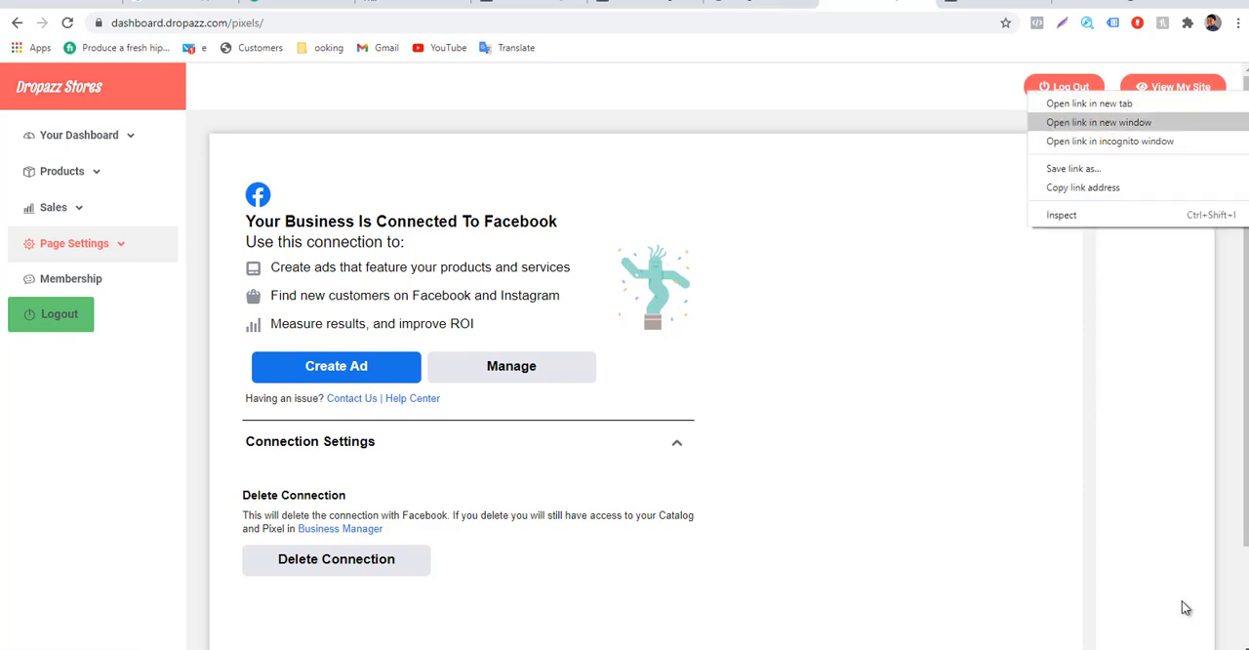
{"action": "left_click", "coordinate": [1112, 103]}
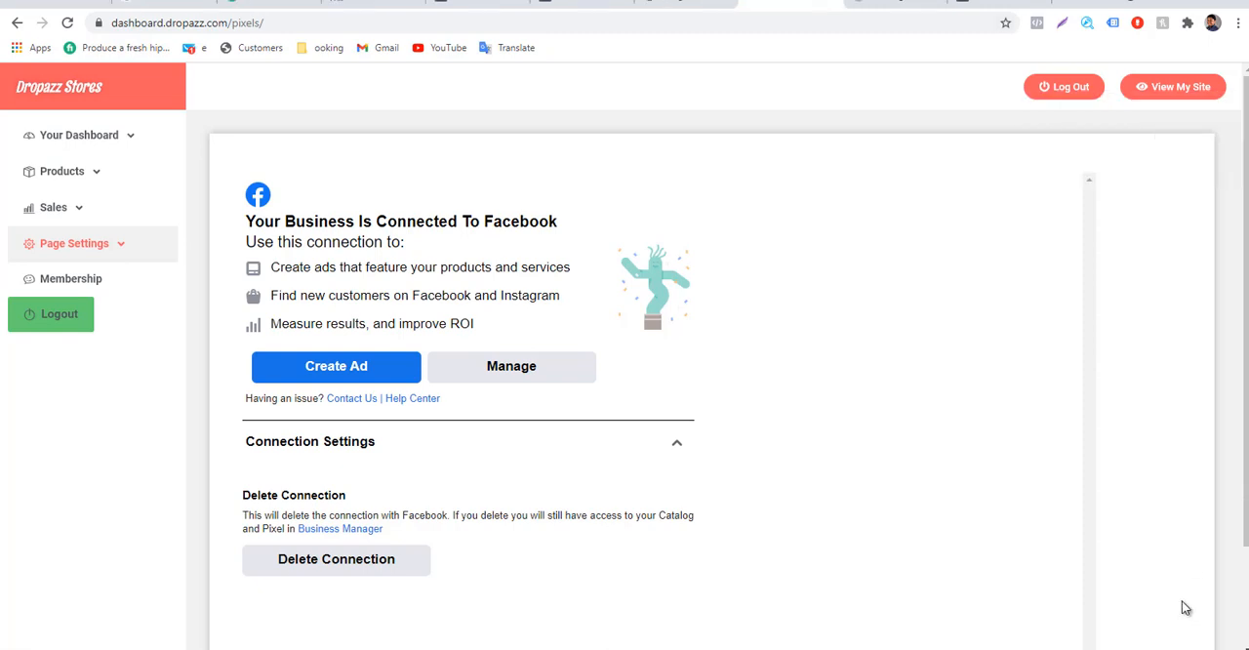
{"action": "left_click", "coordinate": [897, 3]}
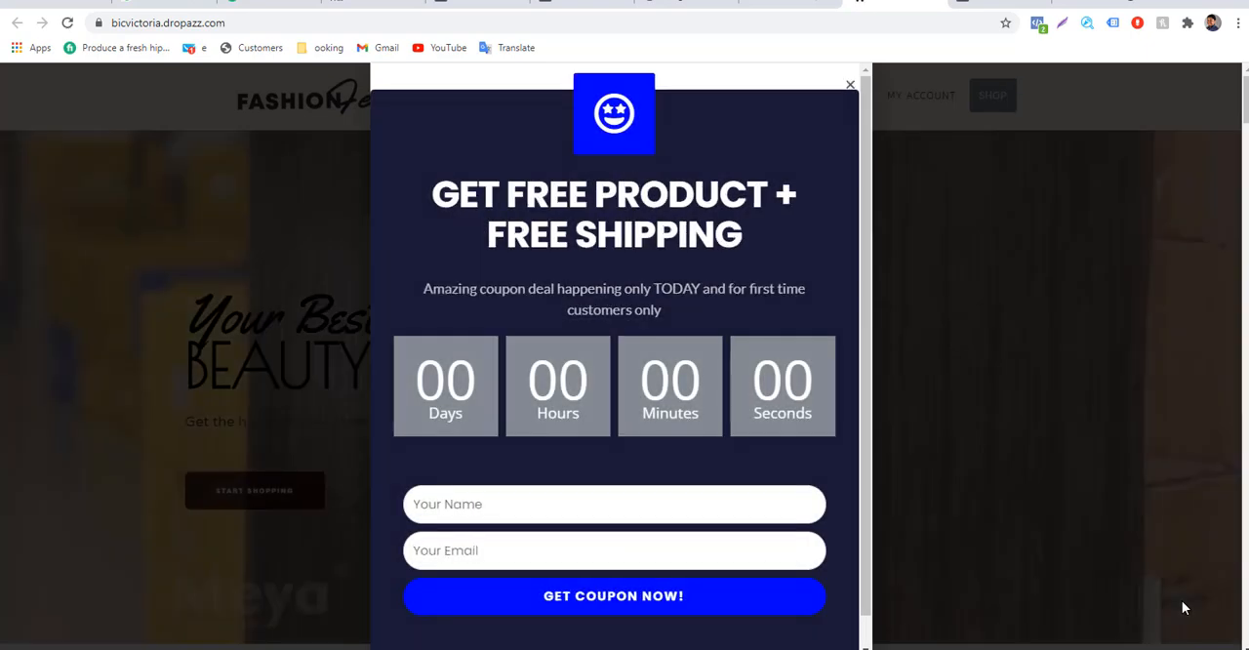
{"action": "left_click", "coordinate": [1183, 609]}
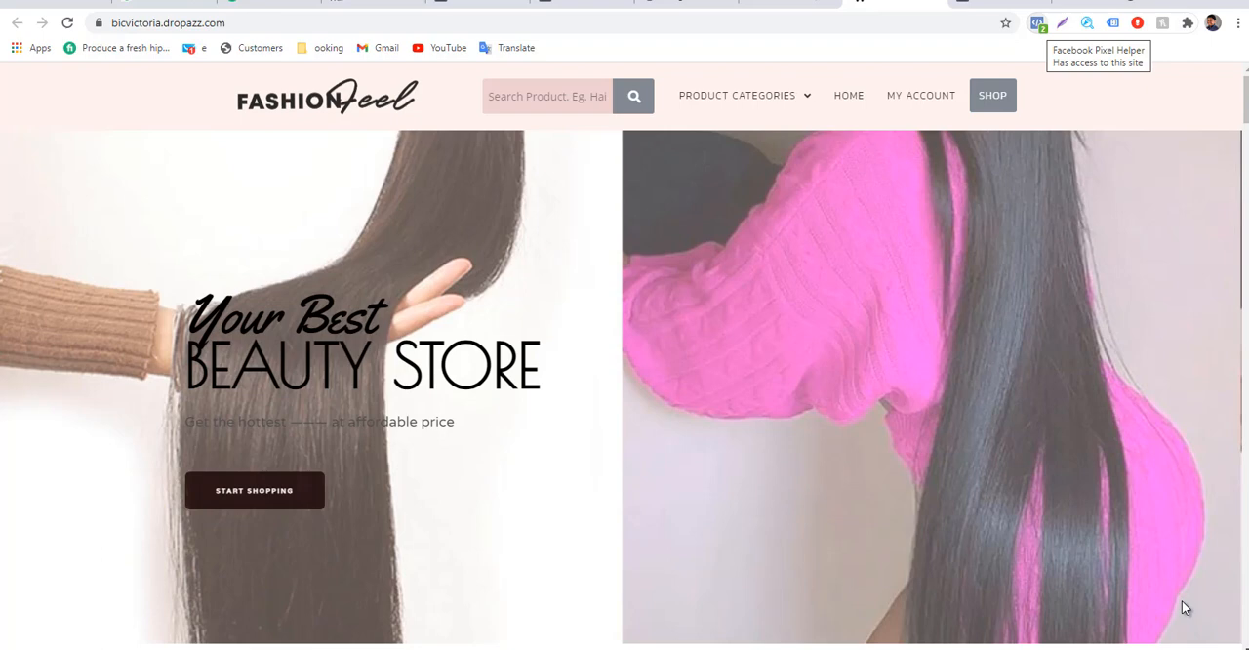
Search the web for "facebook pixel helper" in a new tab and open its Chrome Web Store page.
{"action": "key", "text": "ctrl+t"}
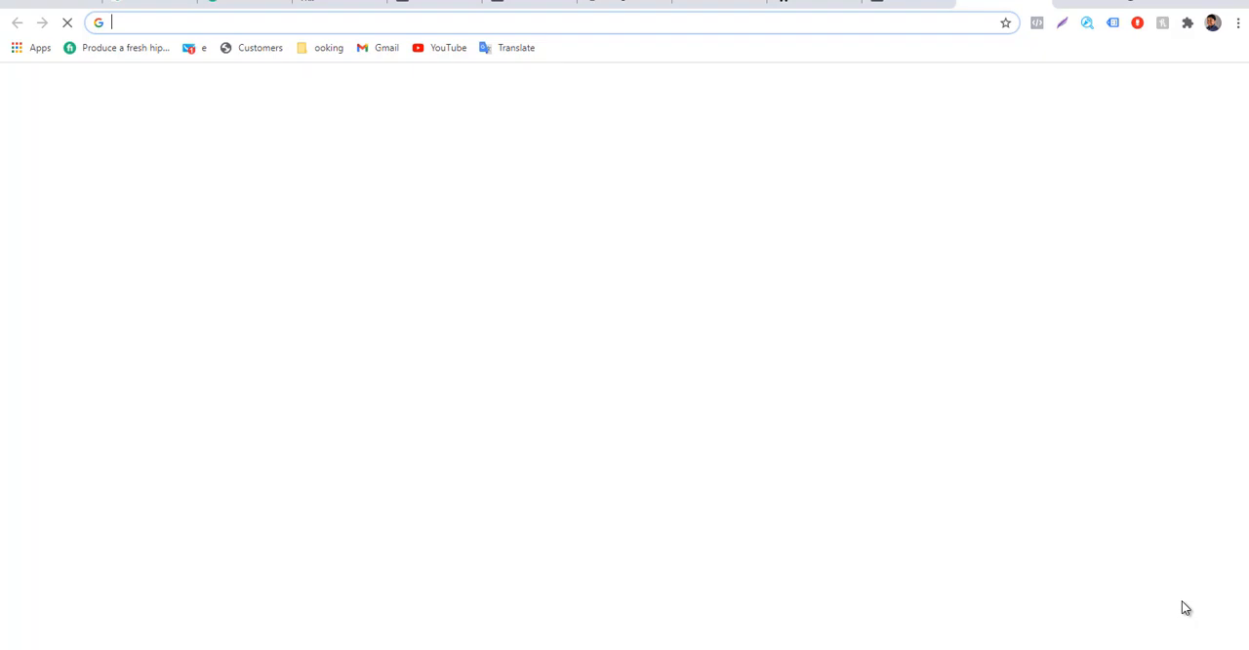
{"action": "type", "text": "facebook "}
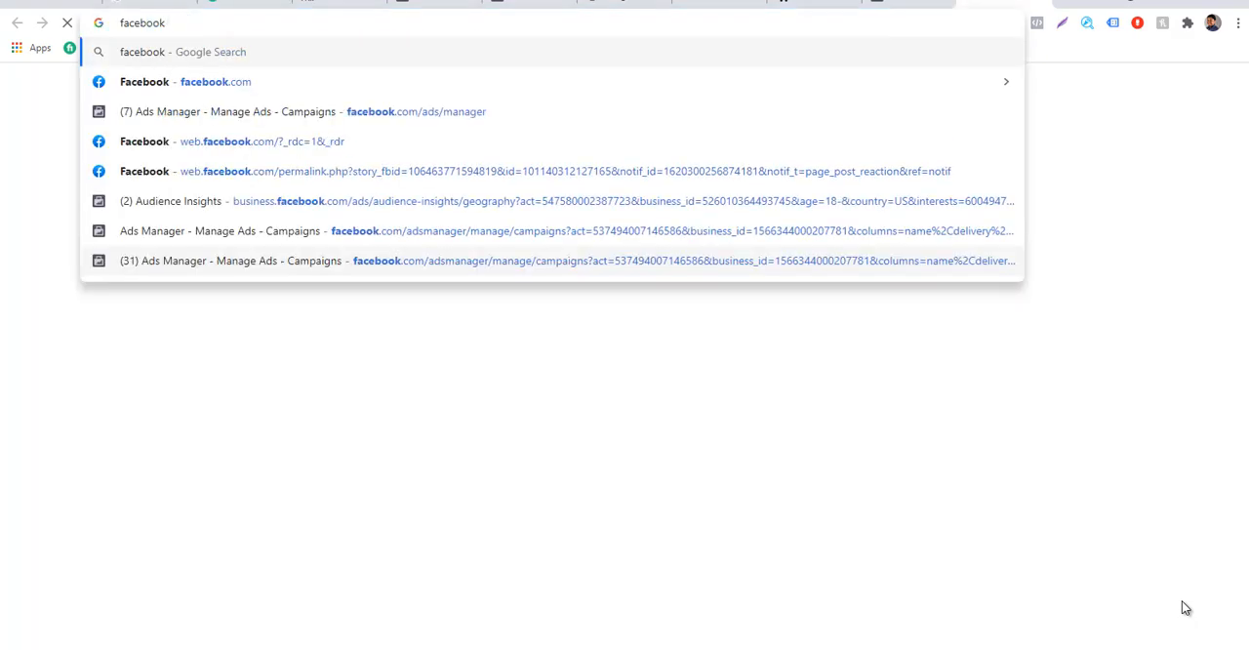
{"action": "type", "text": "pixe"}
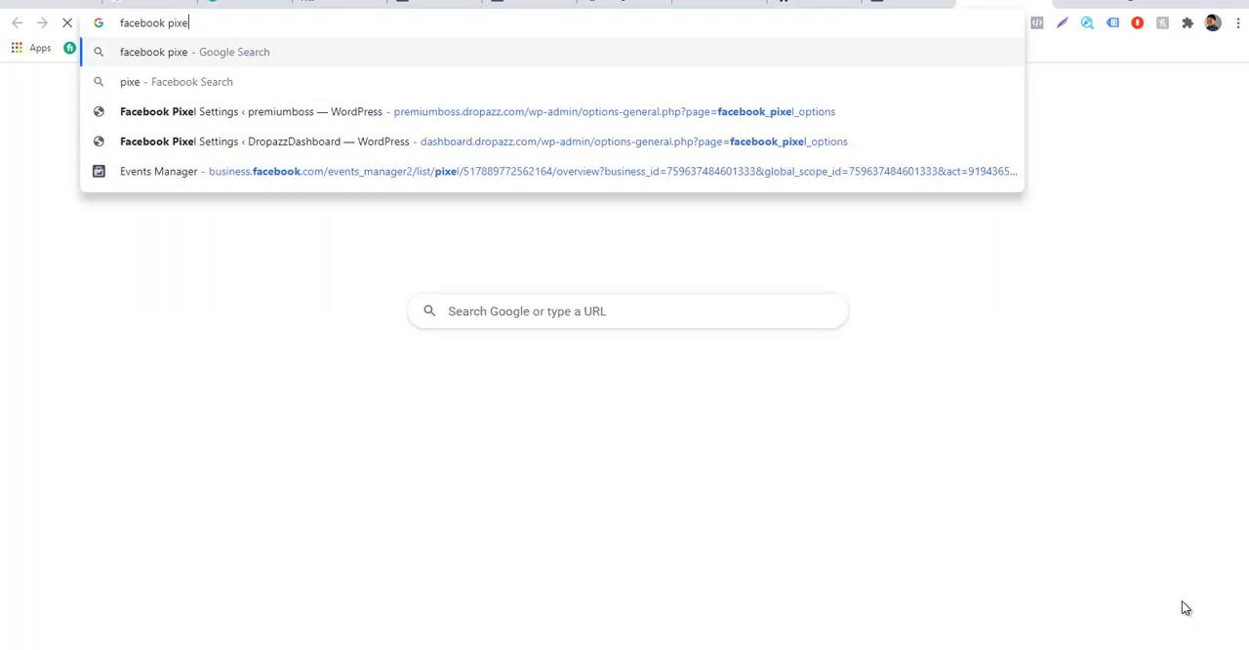
{"action": "type", "text": "l"}
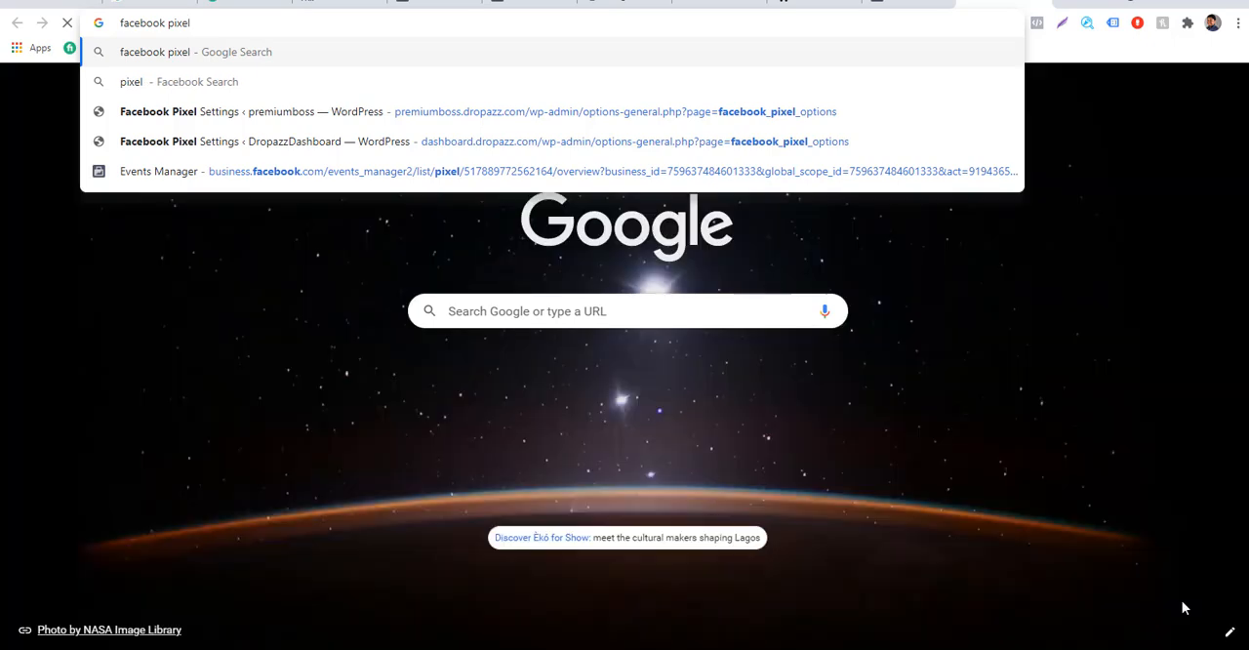
{"action": "type", "text": " helper"}
{"action": "key", "text": "Return"}
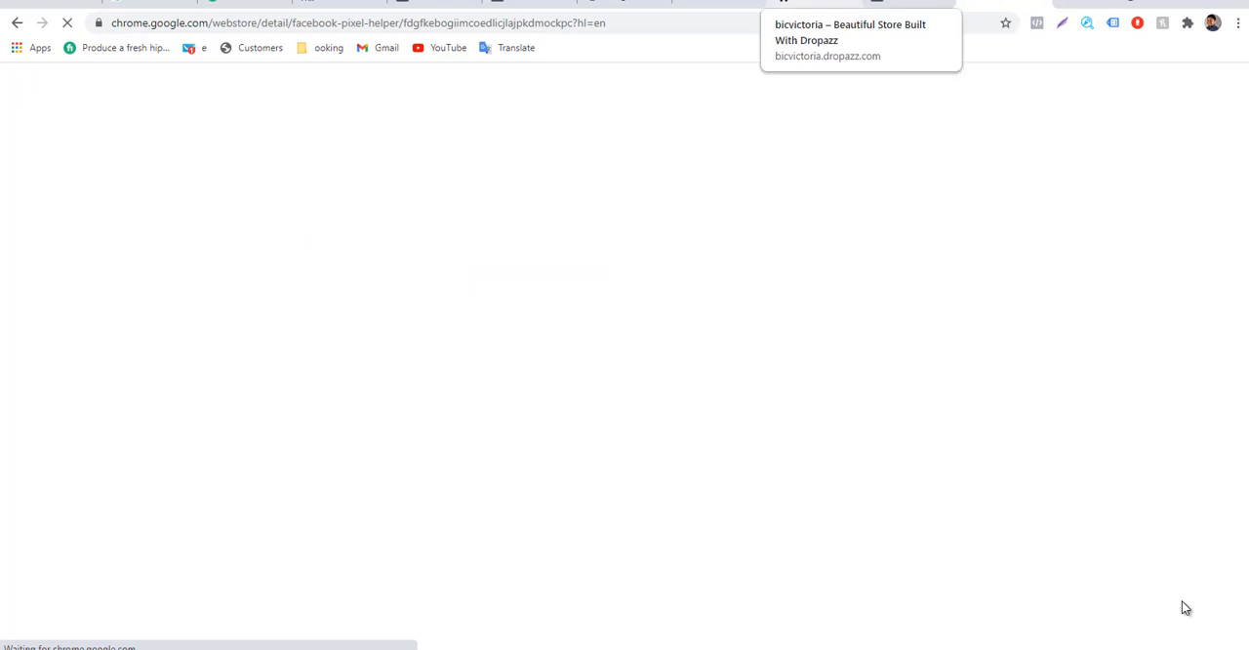
Return to the bicvictoria.dropazz.com storefront and inspect its pixel with the Facebook Pixel Helper extension.
{"action": "left_click", "coordinate": [815, 3]}
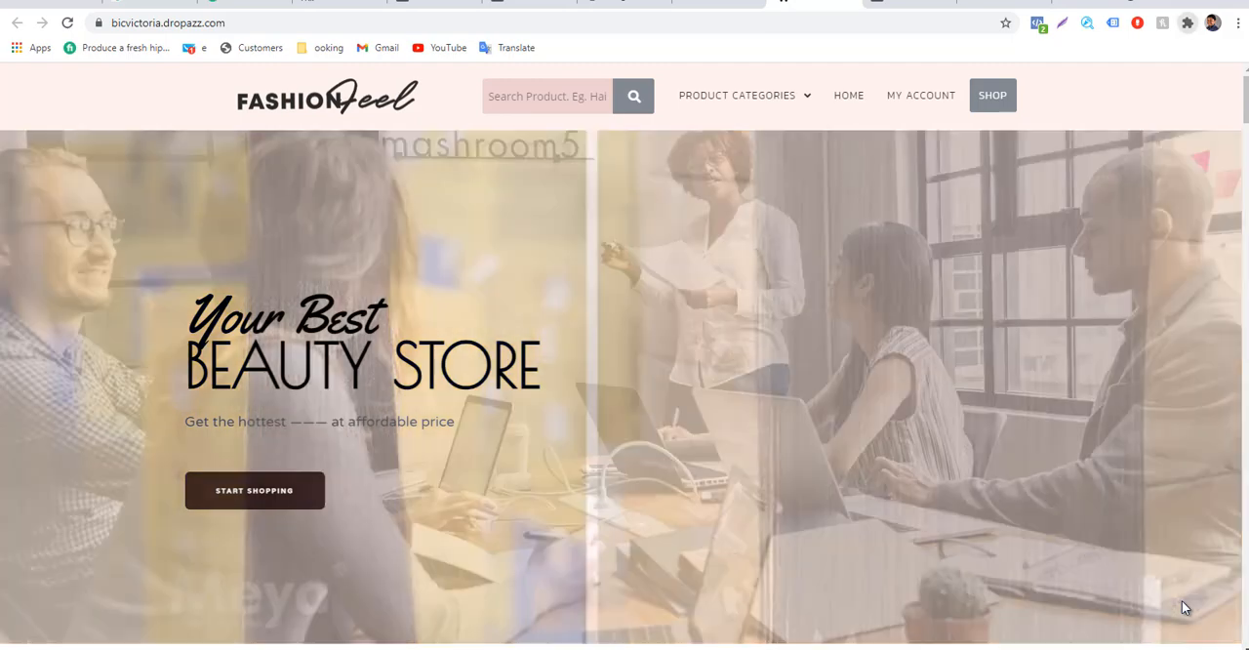
{"action": "left_click", "coordinate": [1187, 23]}
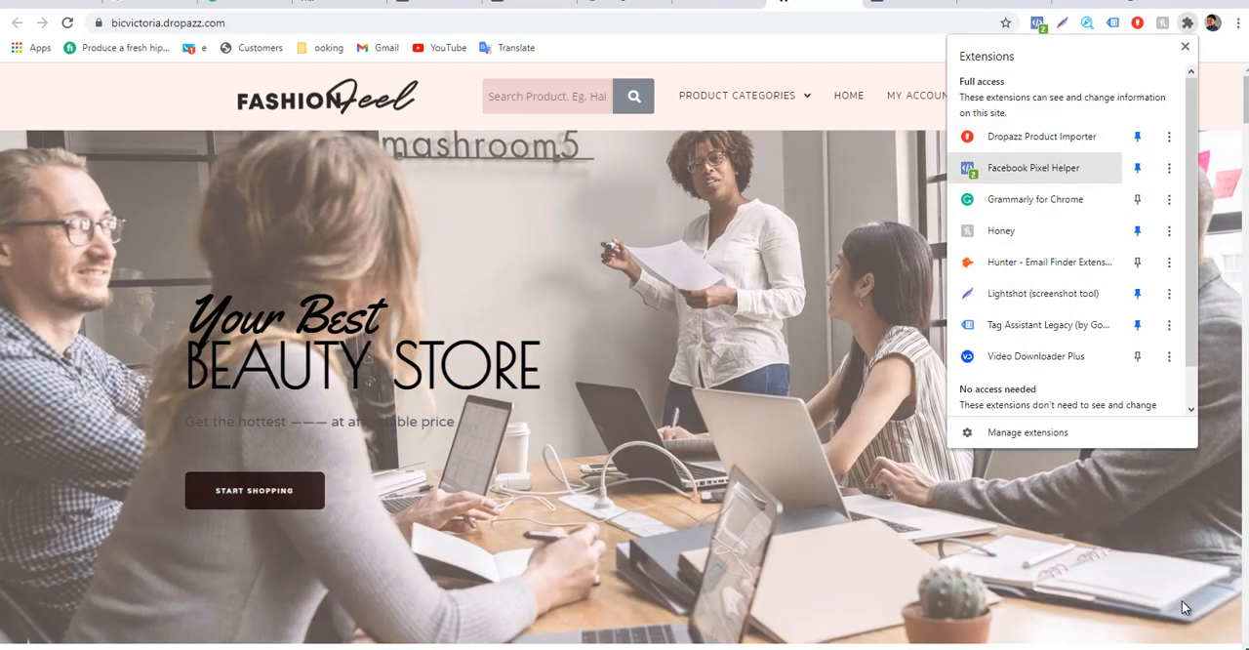
{"action": "left_click", "coordinate": [1187, 23]}
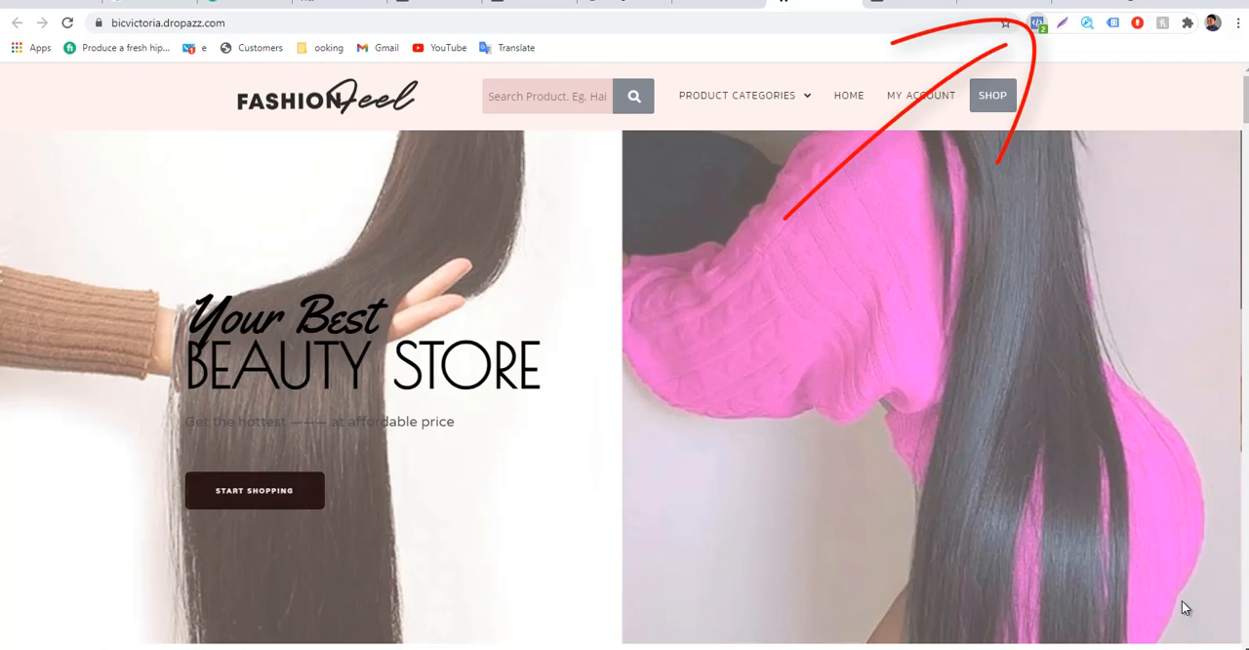
{"action": "left_click", "coordinate": [1037, 23]}
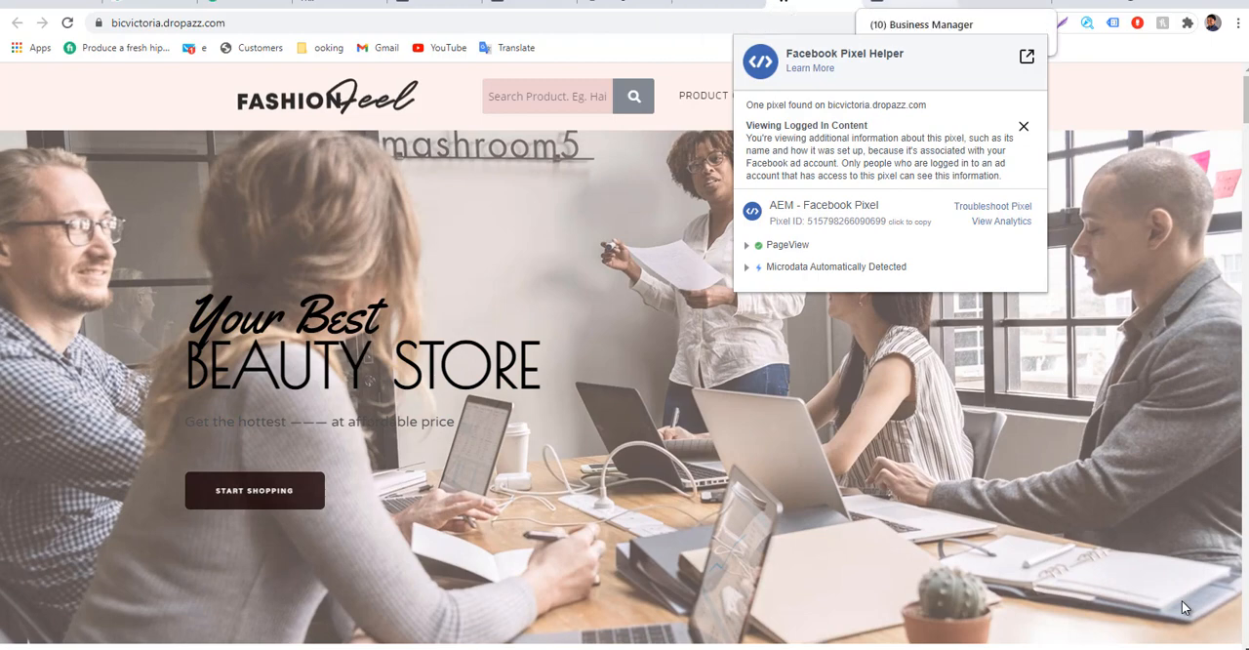
Switch back to Events Manager and examine the AEM - Facebook Pixel overview, including its activity, integrations and Pixel/Conversions API events.
{"action": "left_click", "coordinate": [906, 3]}
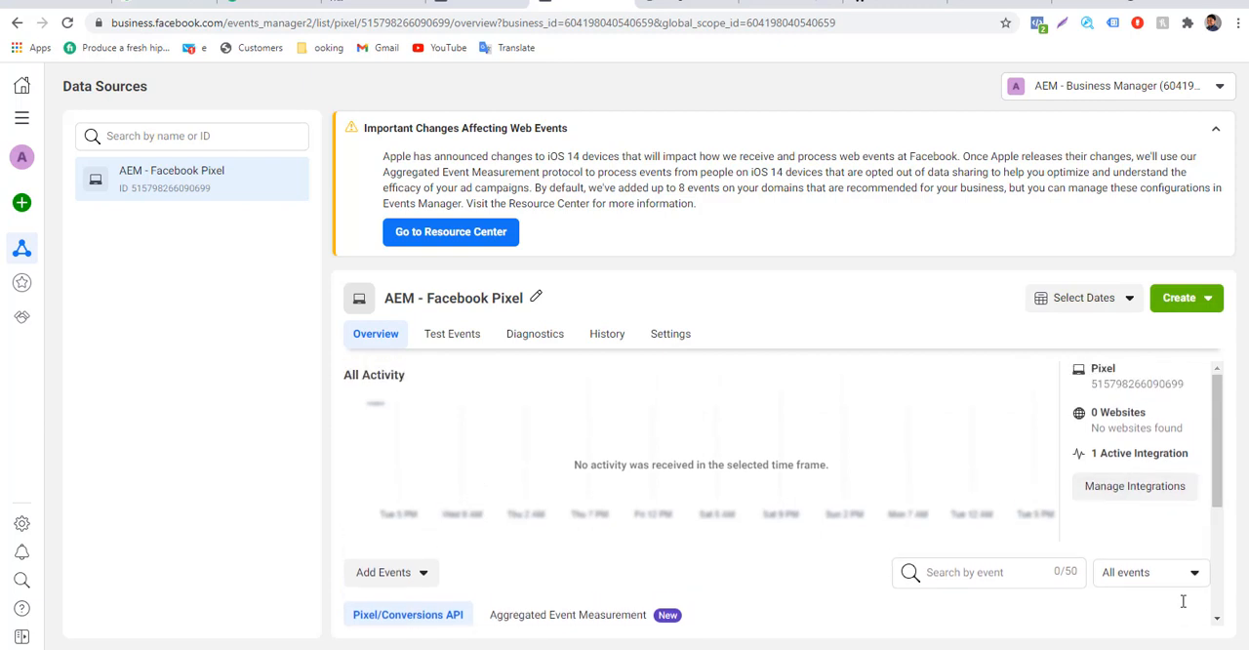
{"action": "left_click_drag", "start_coordinate": [1189, 454], "coordinate": [1090, 453]}
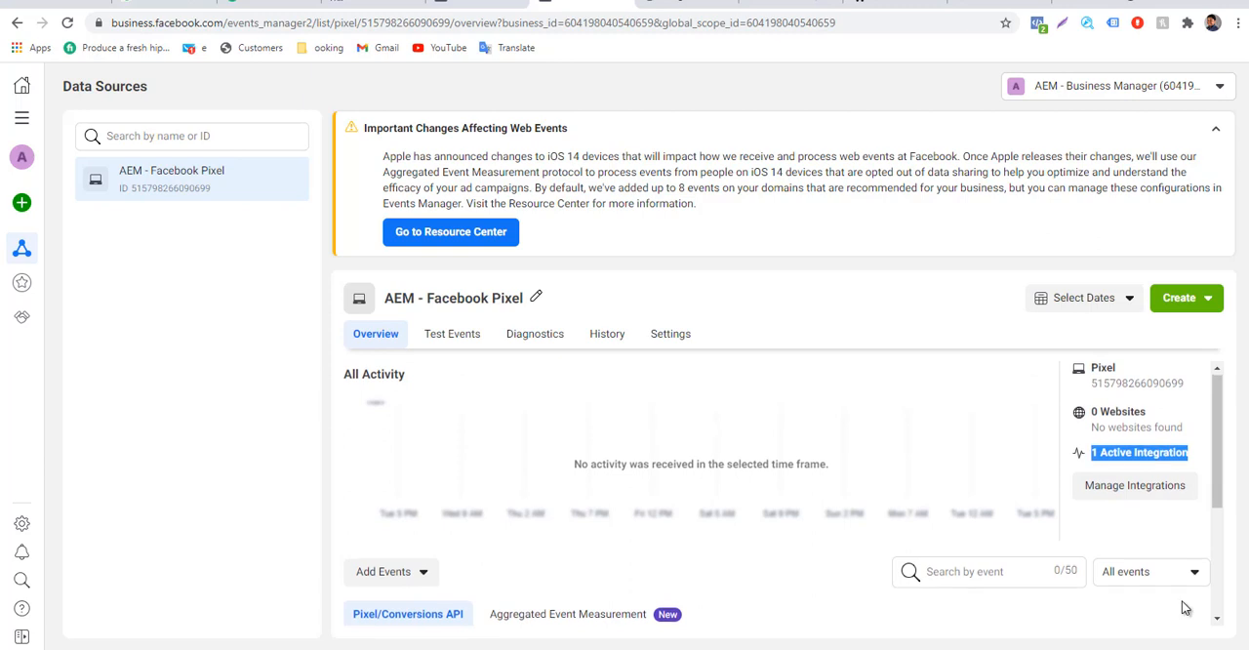
{"action": "scroll", "coordinate": [1184, 607], "scroll_direction": "down", "scroll_amount": 3}
{"action": "scroll", "coordinate": [1183, 607], "scroll_direction": "up", "scroll_amount": 3}
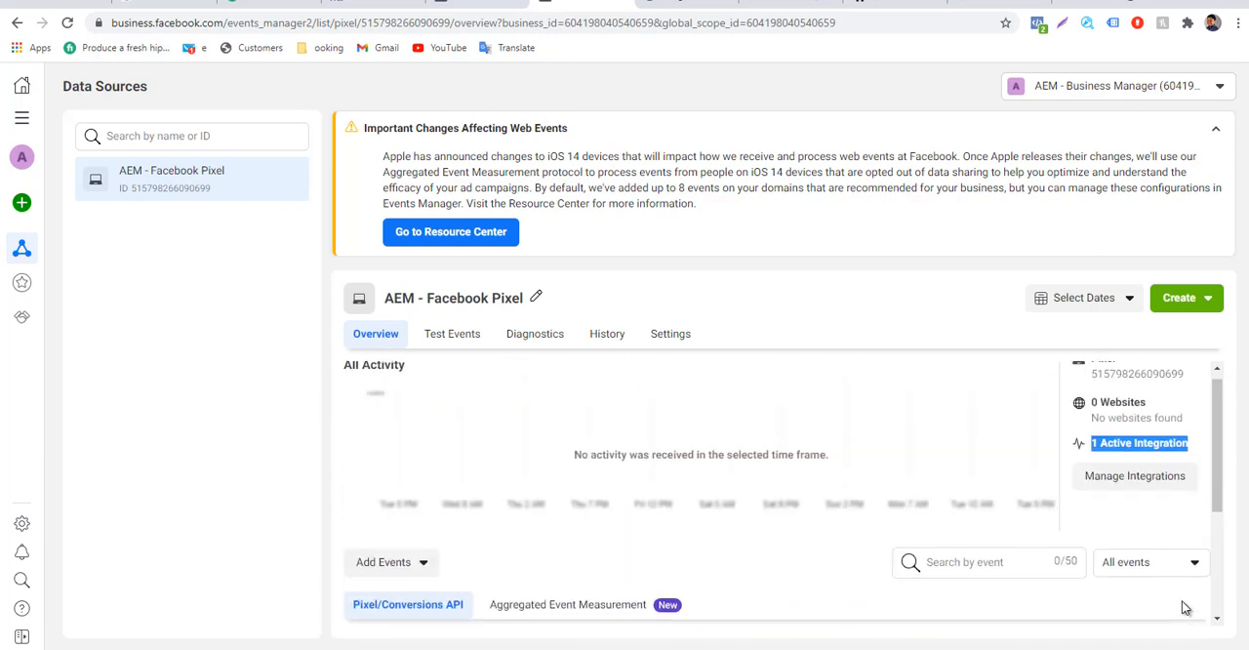
{"action": "left_click_drag", "start_coordinate": [574, 466], "coordinate": [715, 466]}
{"action": "left_click", "coordinate": [715, 466]}
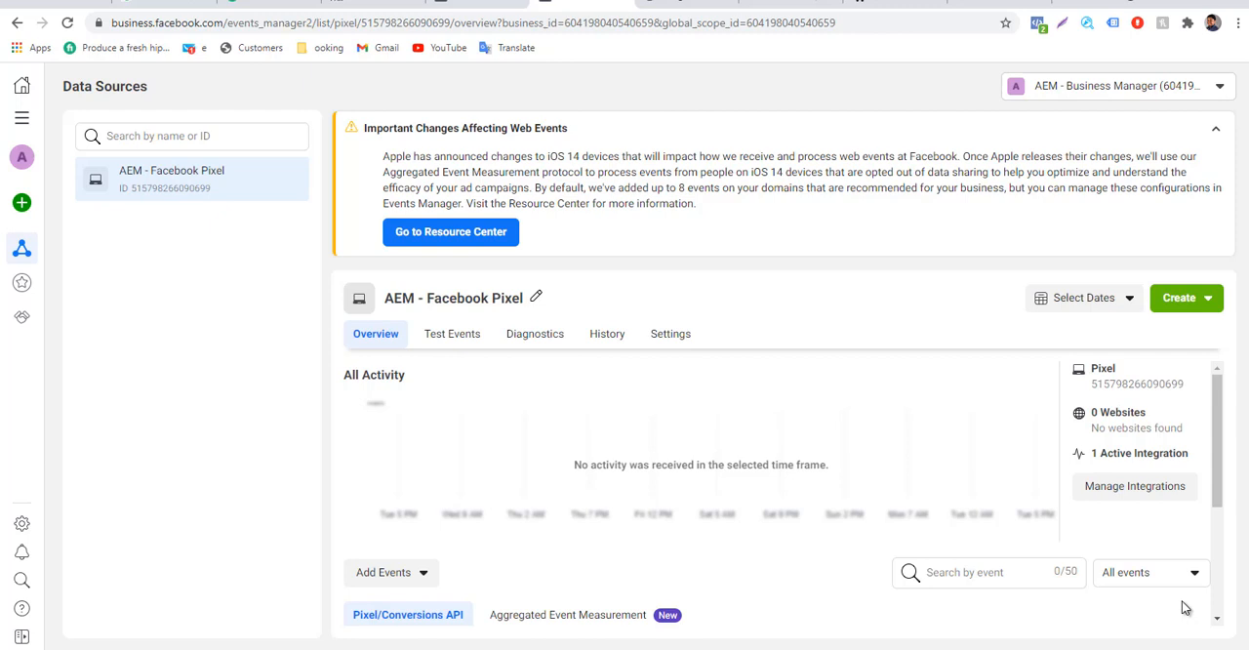
{"action": "scroll", "coordinate": [1183, 607], "scroll_direction": "down", "scroll_amount": 4}
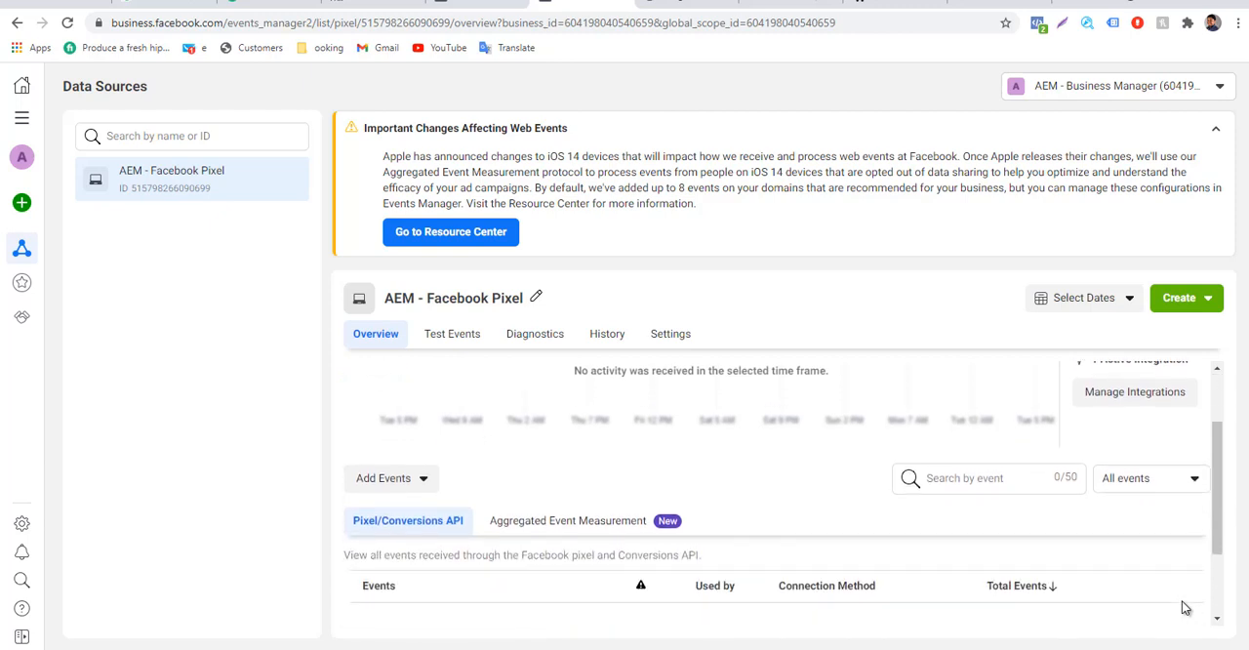
{"action": "scroll", "coordinate": [1184, 607], "scroll_direction": "down", "scroll_amount": 1}
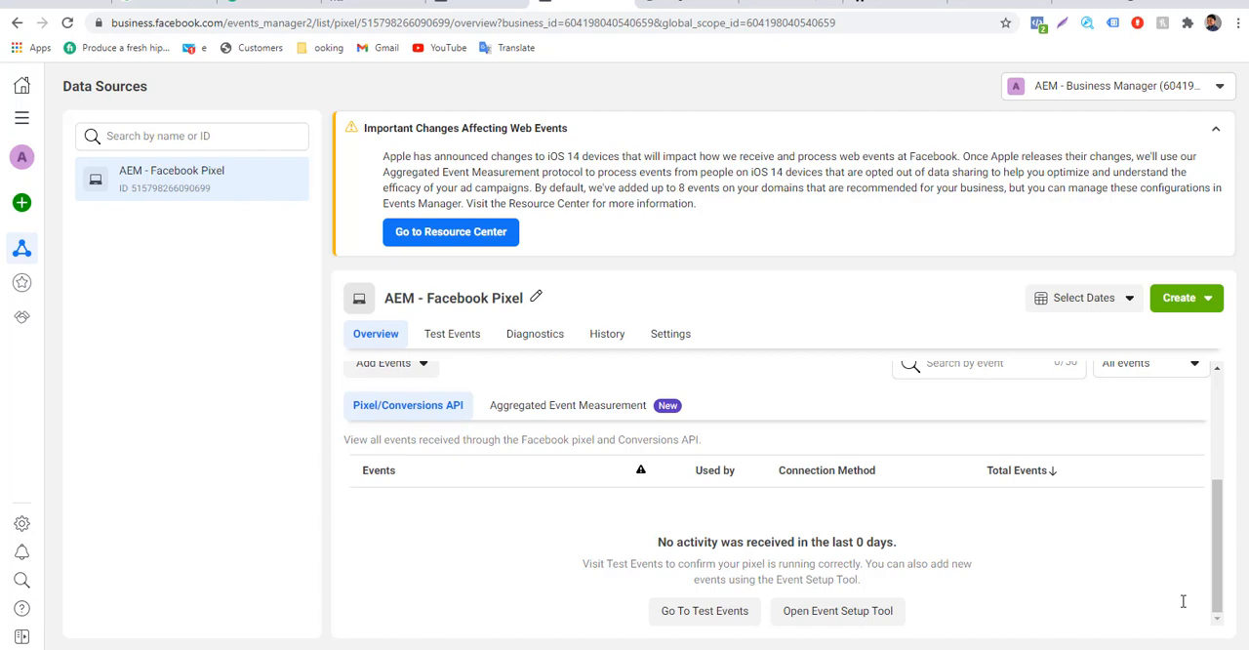
{"action": "scroll", "coordinate": [1184, 607], "scroll_direction": "up", "scroll_amount": 2}
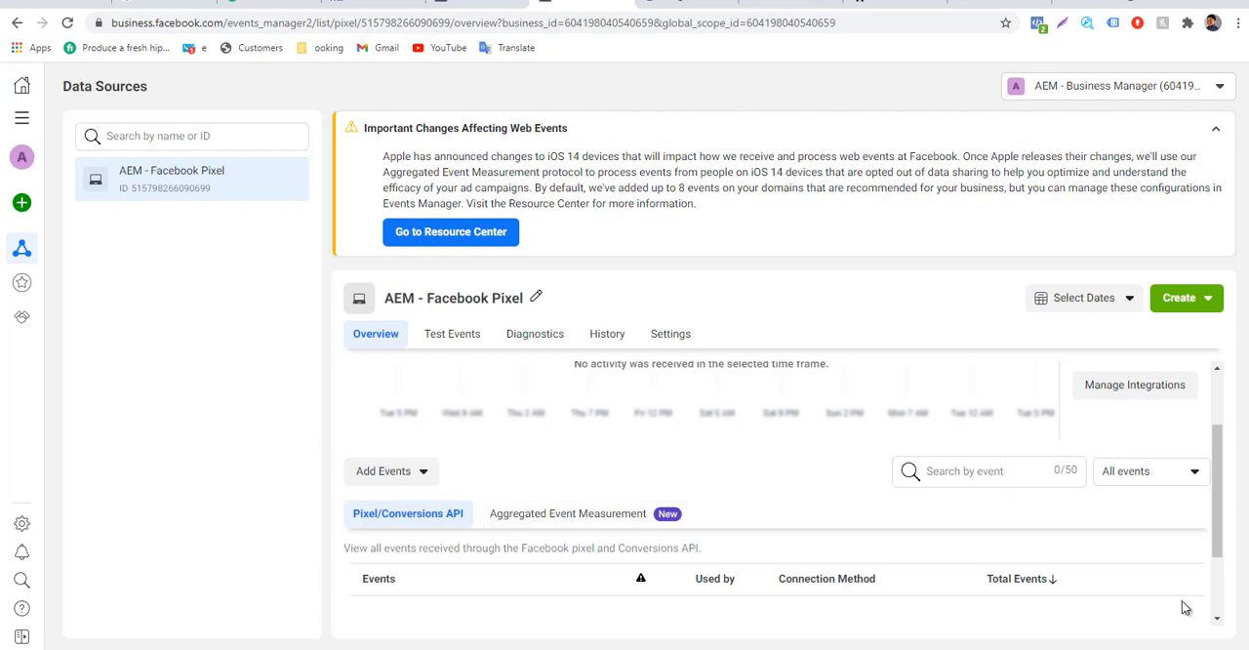
{"action": "scroll", "coordinate": [1183, 608], "scroll_direction": "up", "scroll_amount": 1}
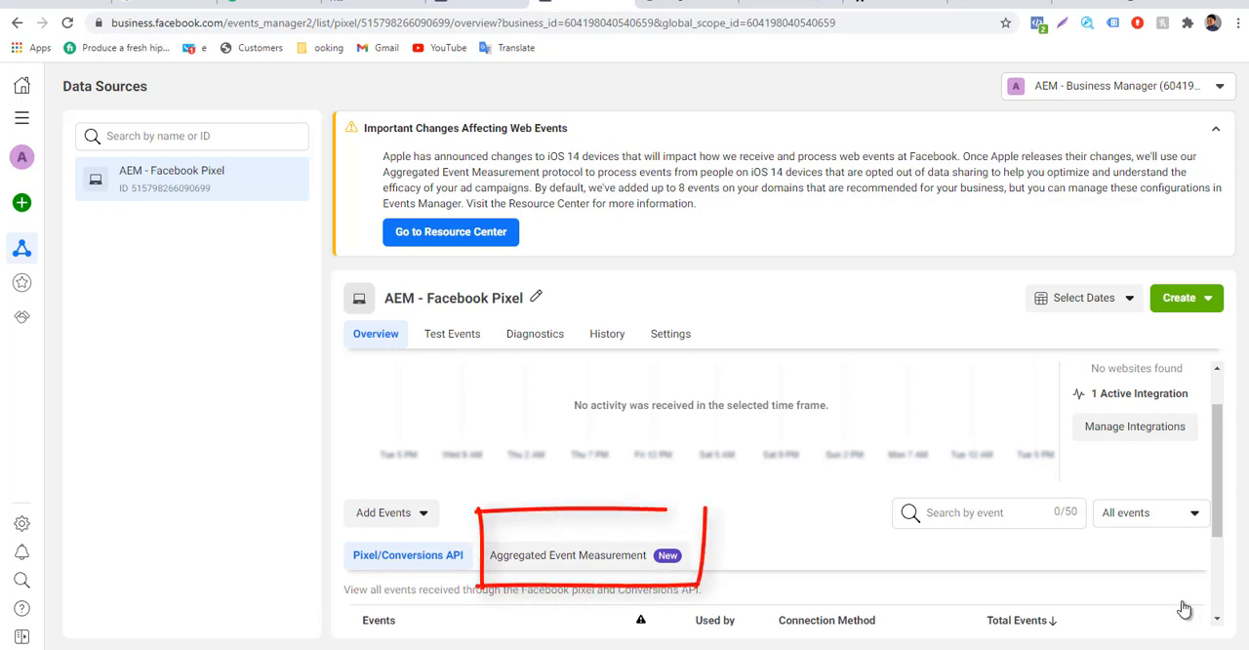
Show the pixel's Aggregated Event Measurement events and start configuring web events, continuing to the Domains page in Business Settings.
{"action": "left_click", "coordinate": [568, 555]}
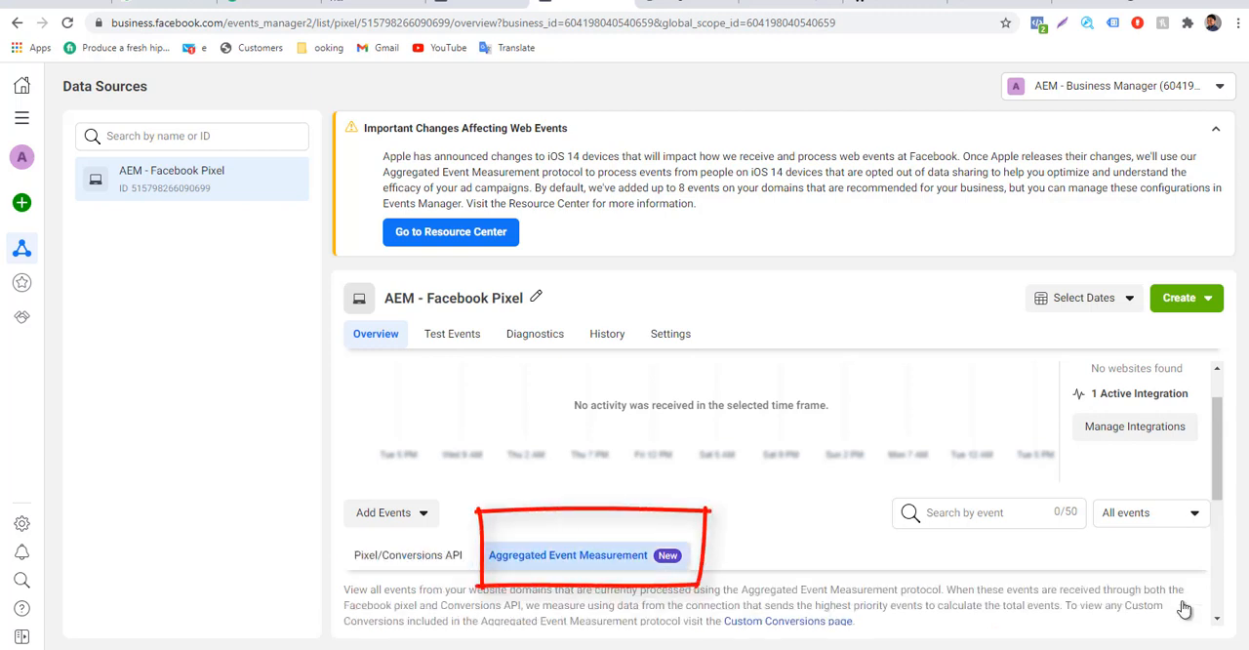
{"action": "scroll", "coordinate": [1182, 605], "scroll_direction": "down", "scroll_amount": 1}
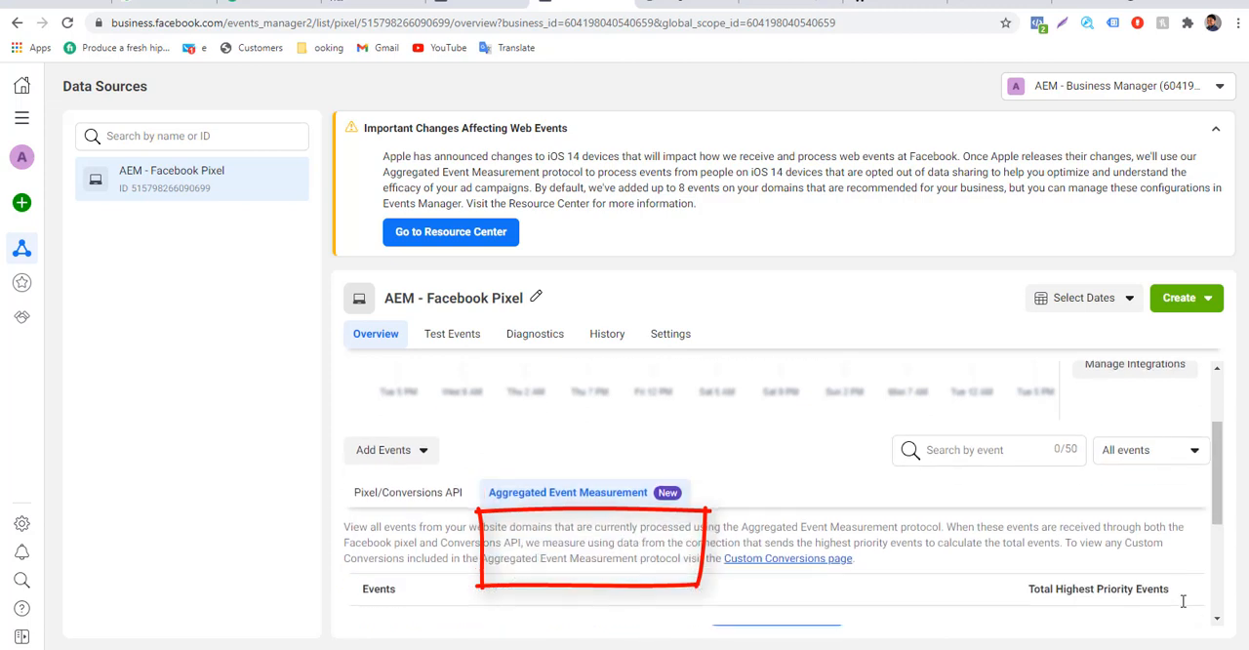
{"action": "scroll", "coordinate": [1183, 602], "scroll_direction": "down", "scroll_amount": 1}
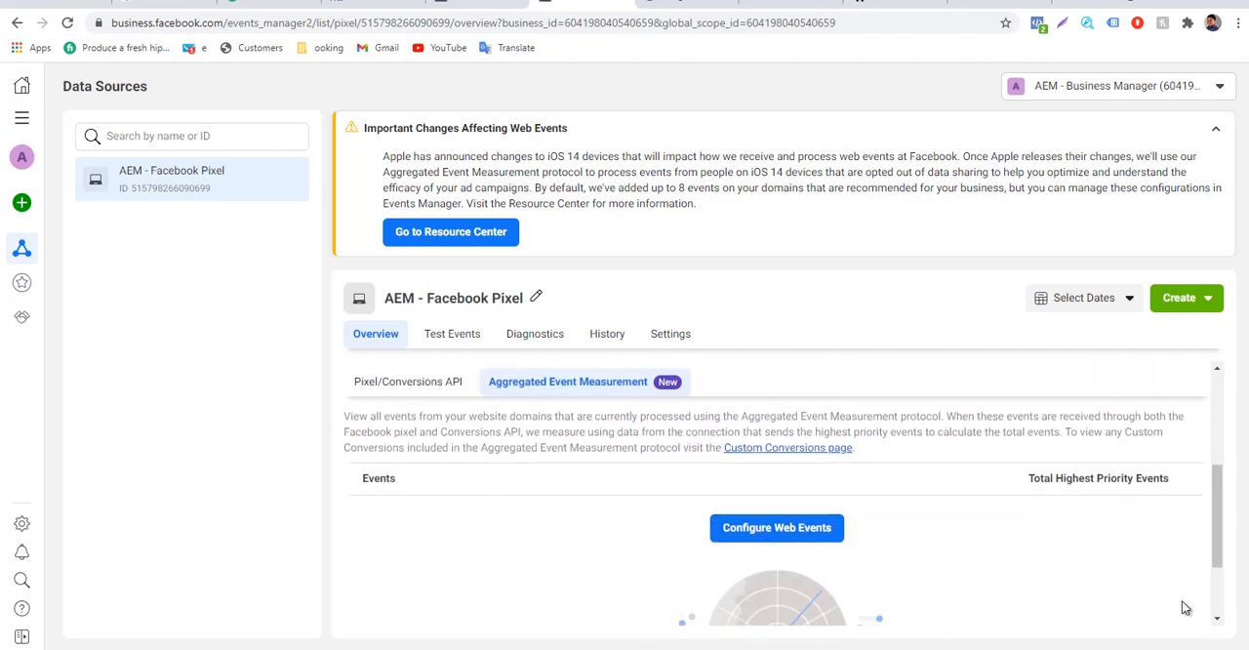
{"action": "left_click", "coordinate": [777, 528]}
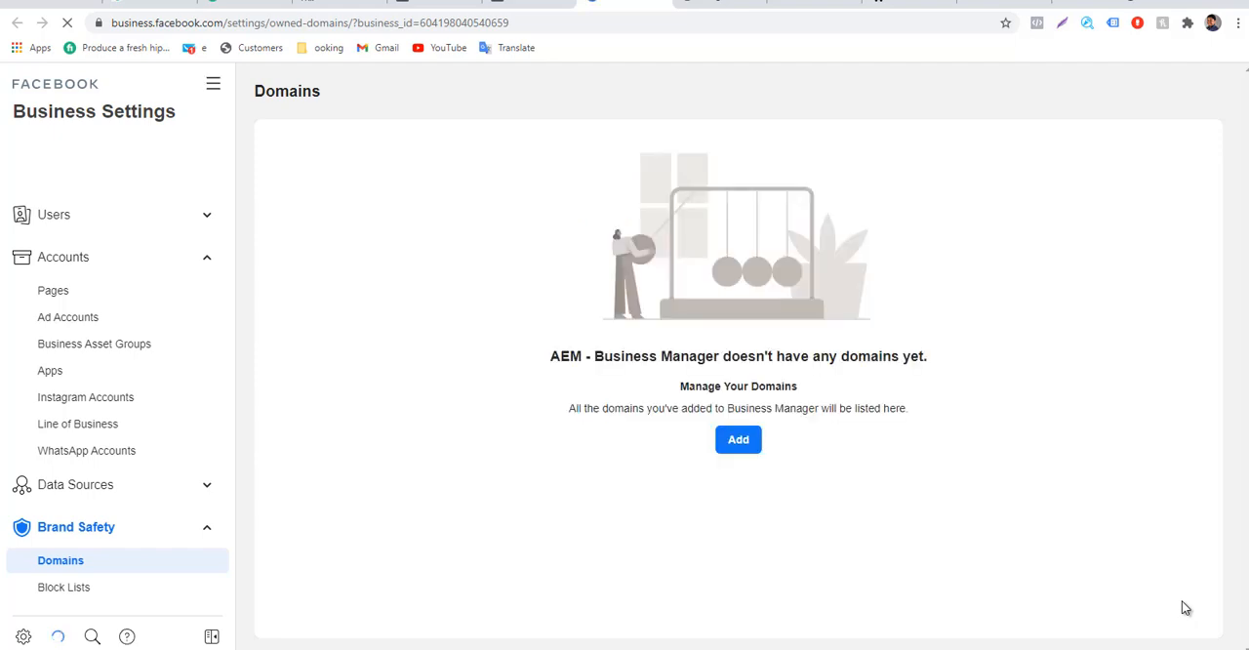
Add the domain bicvictoria.dropazz.com to the AEM - Business Manager account.
{"action": "left_click_drag", "start_coordinate": [562, 356], "coordinate": [592, 356]}
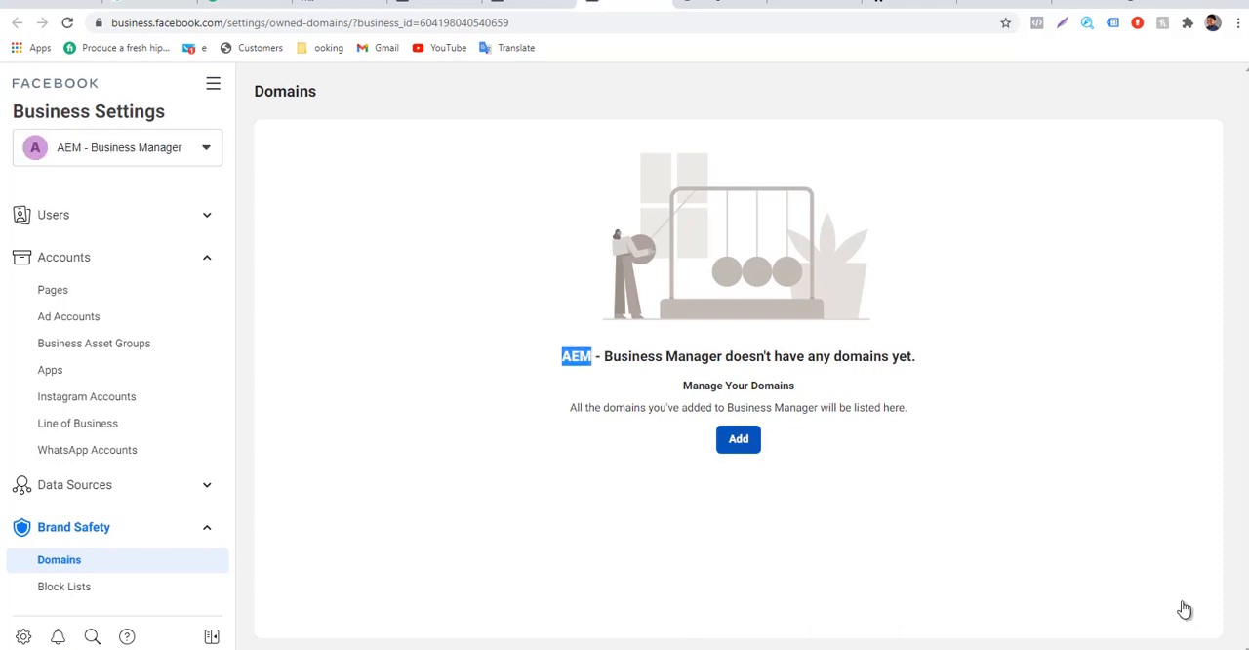
{"action": "left_click", "coordinate": [738, 439]}
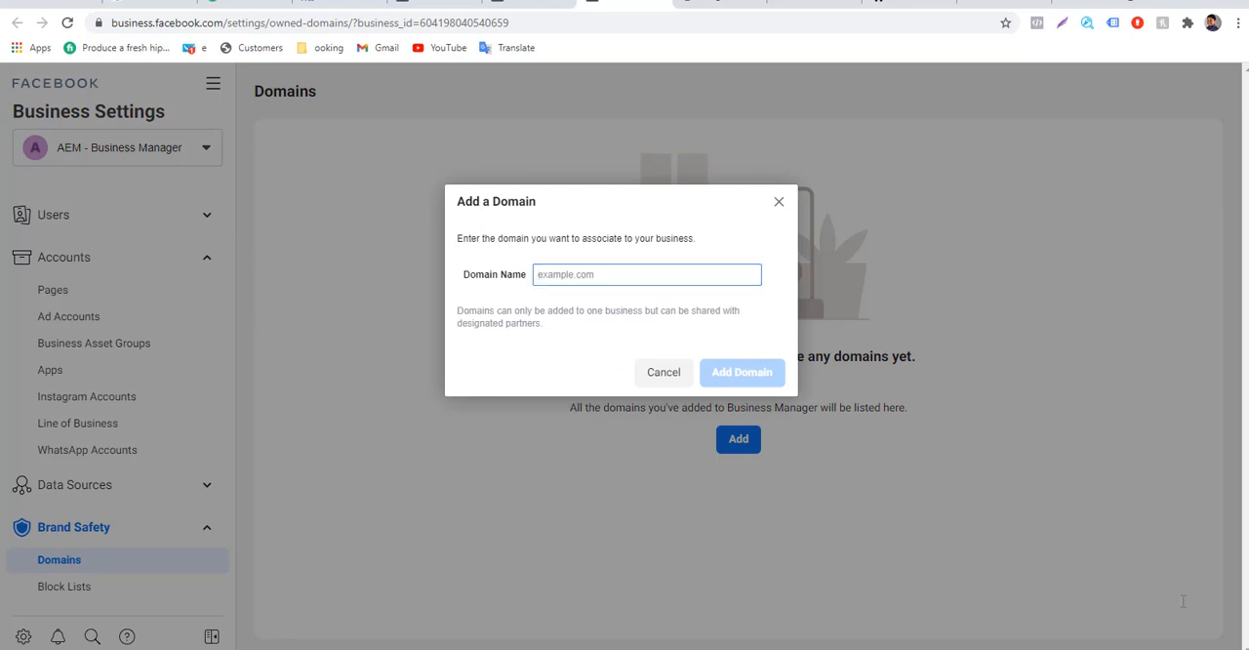
{"action": "type", "text": "bic"}
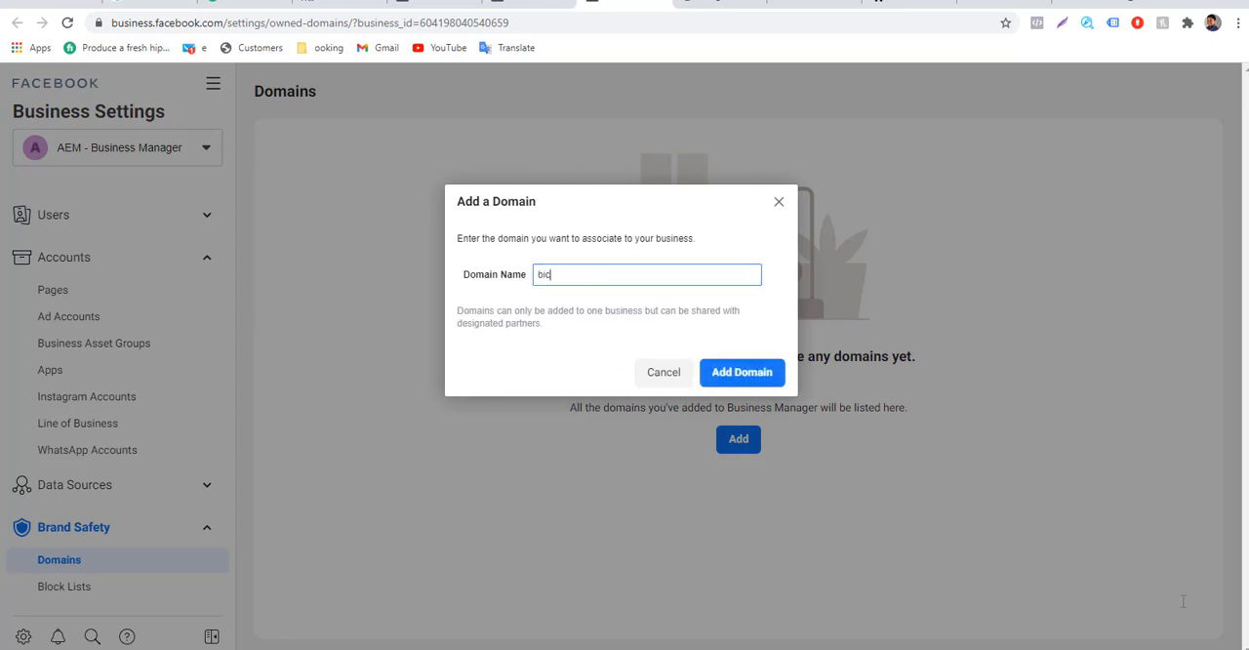
{"action": "type", "text": "victoria.dropazz.com"}
{"action": "key", "text": "Return"}
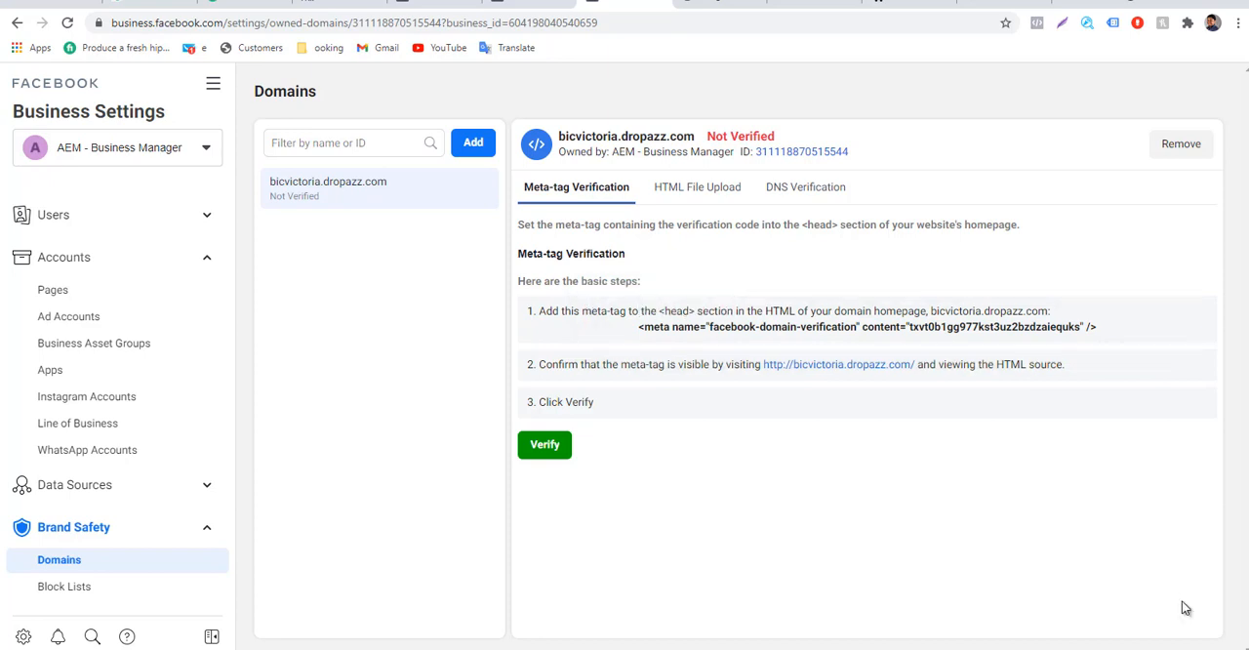
Copy the domain's verification meta-tag, switch to the Dropazz store dashboard and open its Insert Code page.
{"action": "key", "text": "ctrl+Tab"}
{"action": "key", "text": "ctrl+Tab"}
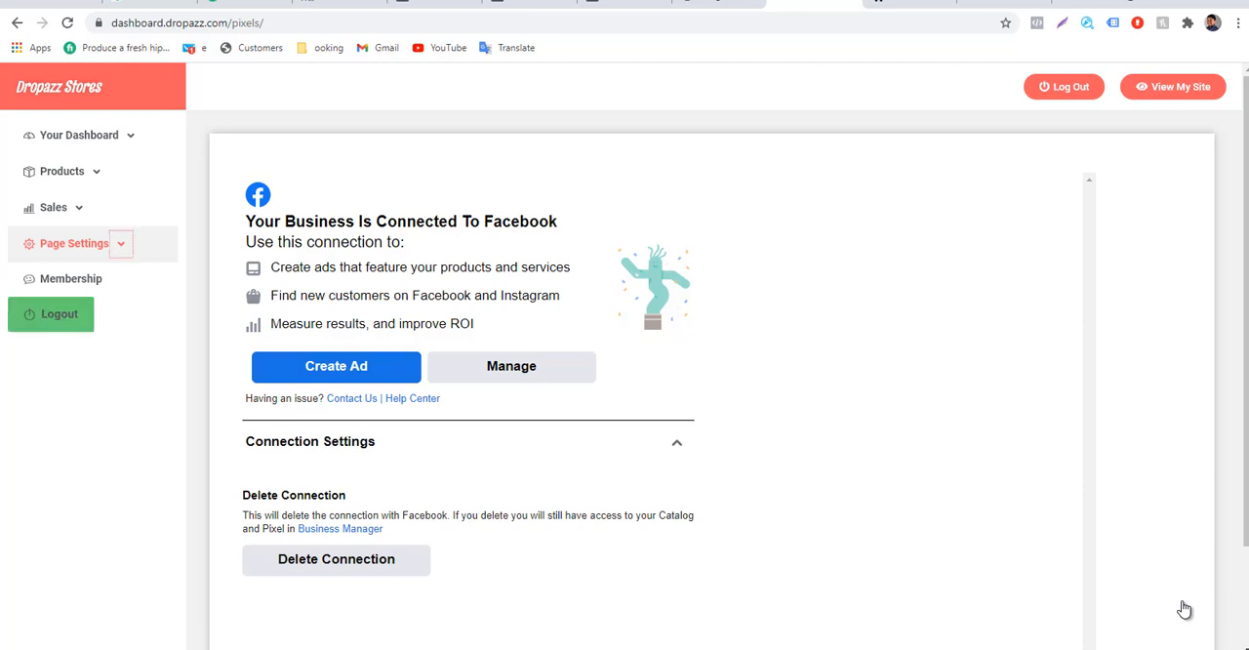
{"action": "key", "text": "Return"}
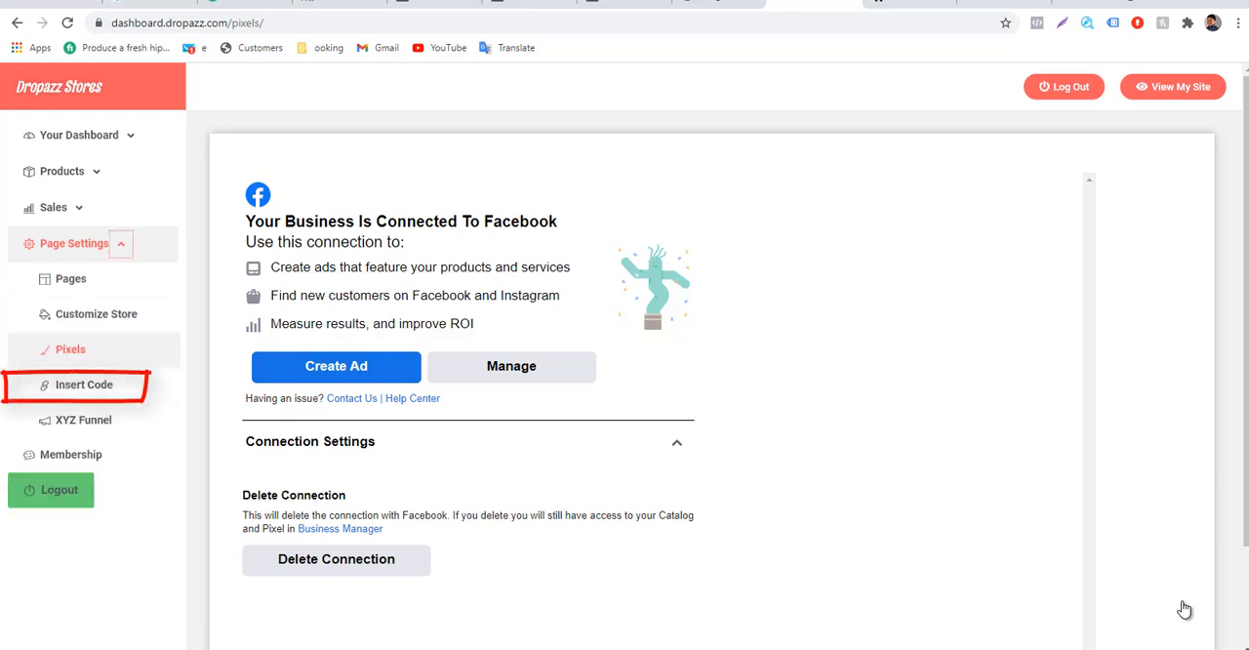
{"action": "key", "text": "Tab"}
{"action": "key", "text": "Tab"}
{"action": "key", "text": "Tab"}
{"action": "key", "text": "Tab"}
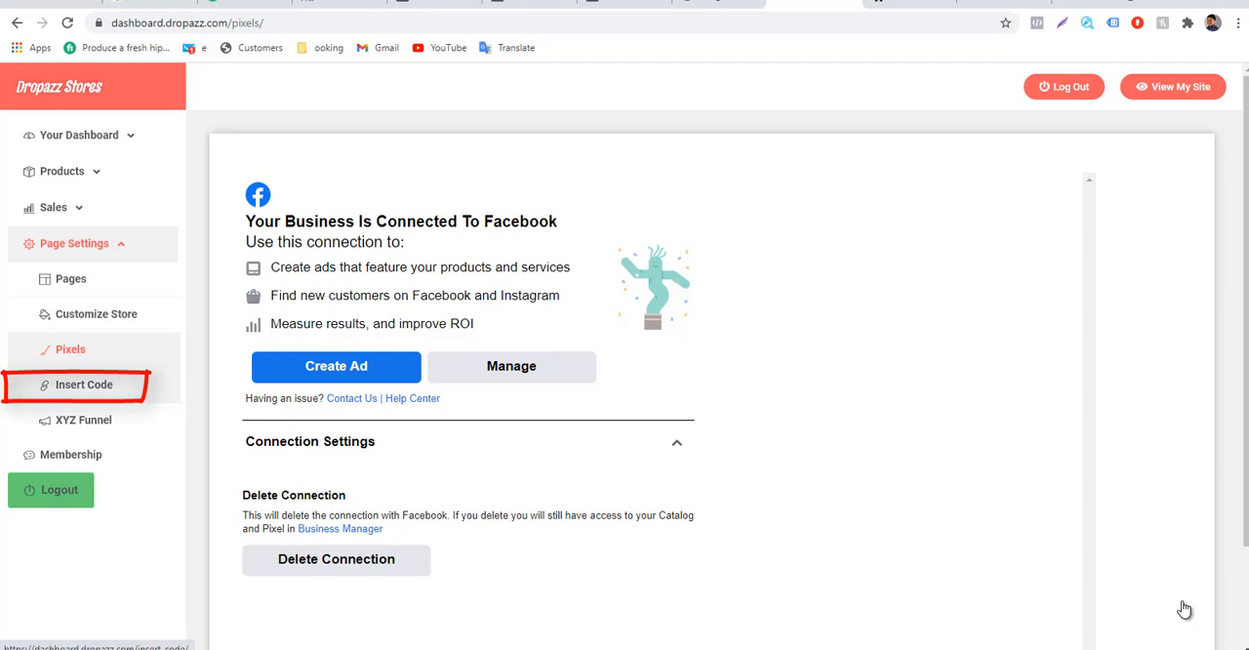
{"action": "key", "text": "Return"}
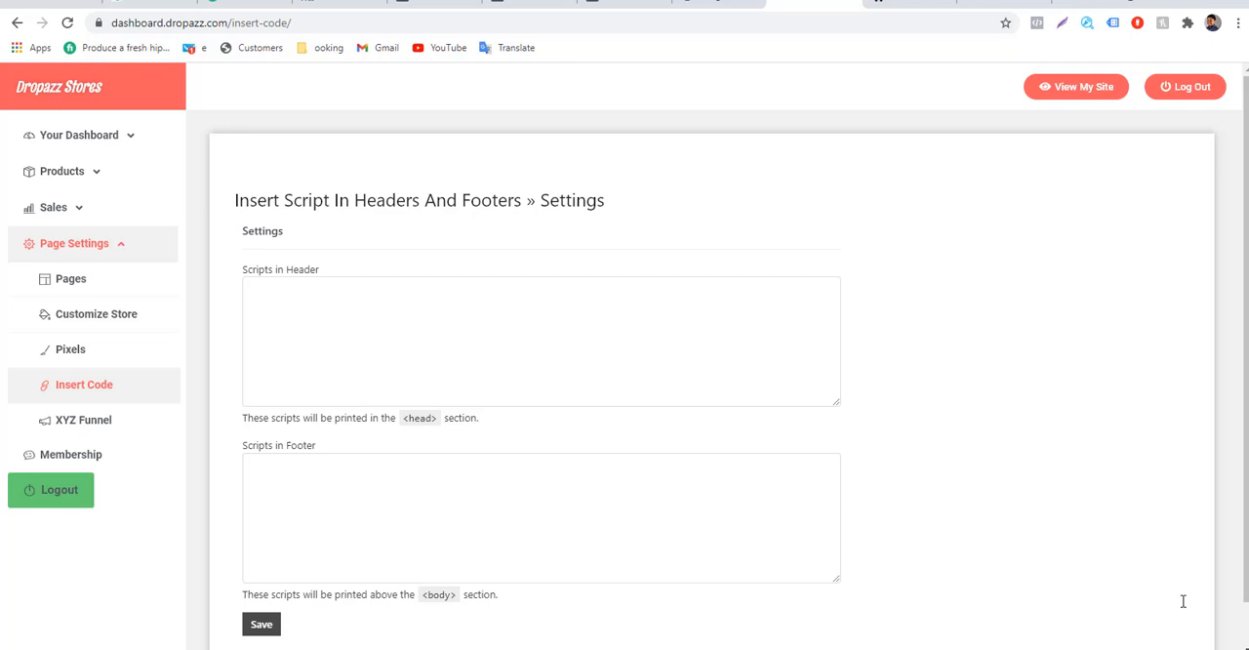
Paste the Facebook domain-verification meta-tag into Scripts in Header and save the script settings.
{"action": "key", "text": "Tab"}
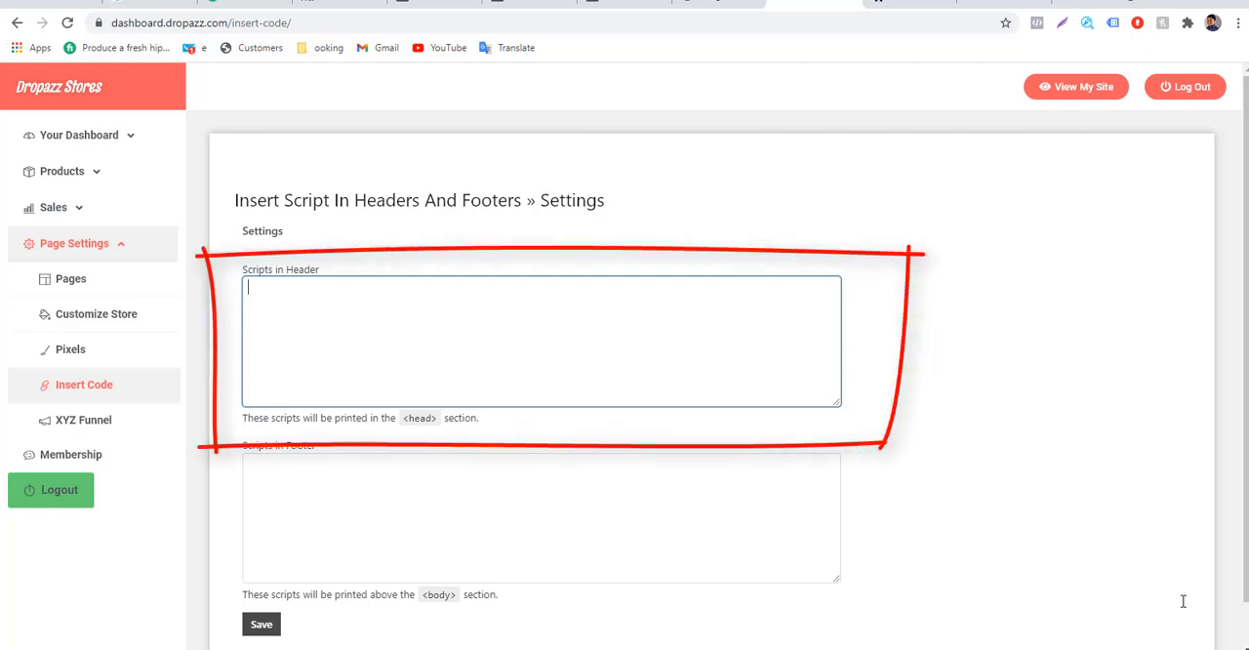
{"action": "type", "text": "<meta name=\"facebook-domain-verification\" content=\"txvt0b1gg977kst3uz2bzdzaiequks\" />"}
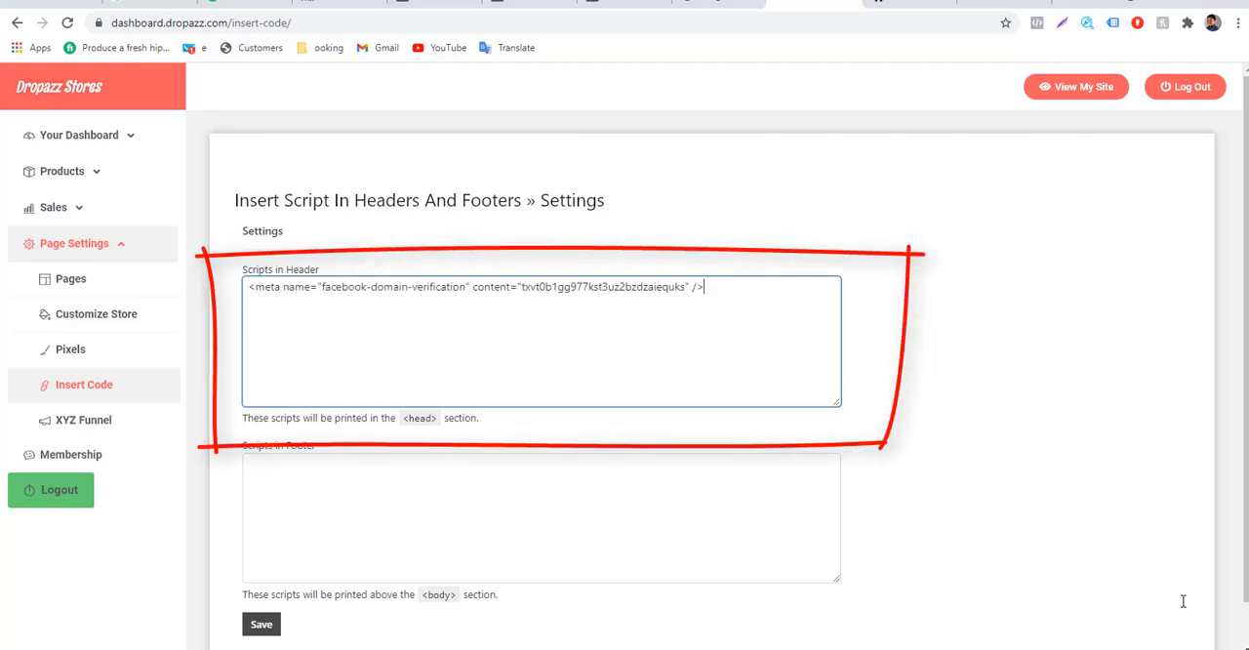
{"action": "key", "text": "ctrl+a"}
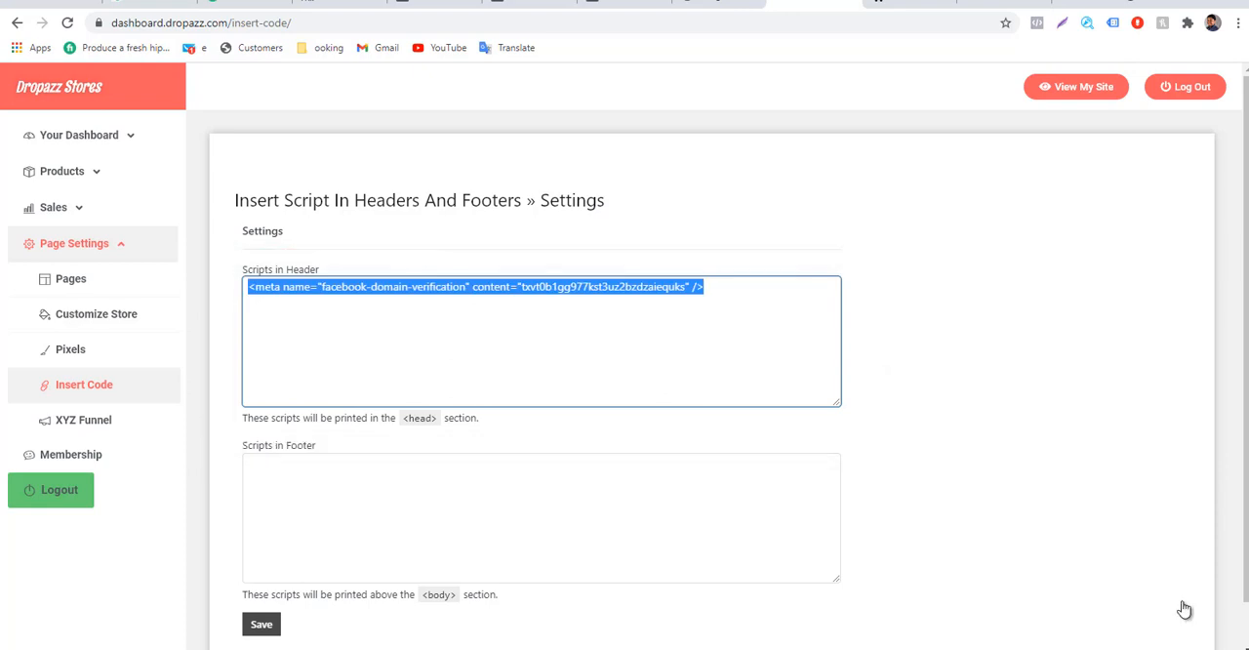
{"action": "left_click", "coordinate": [262, 625]}
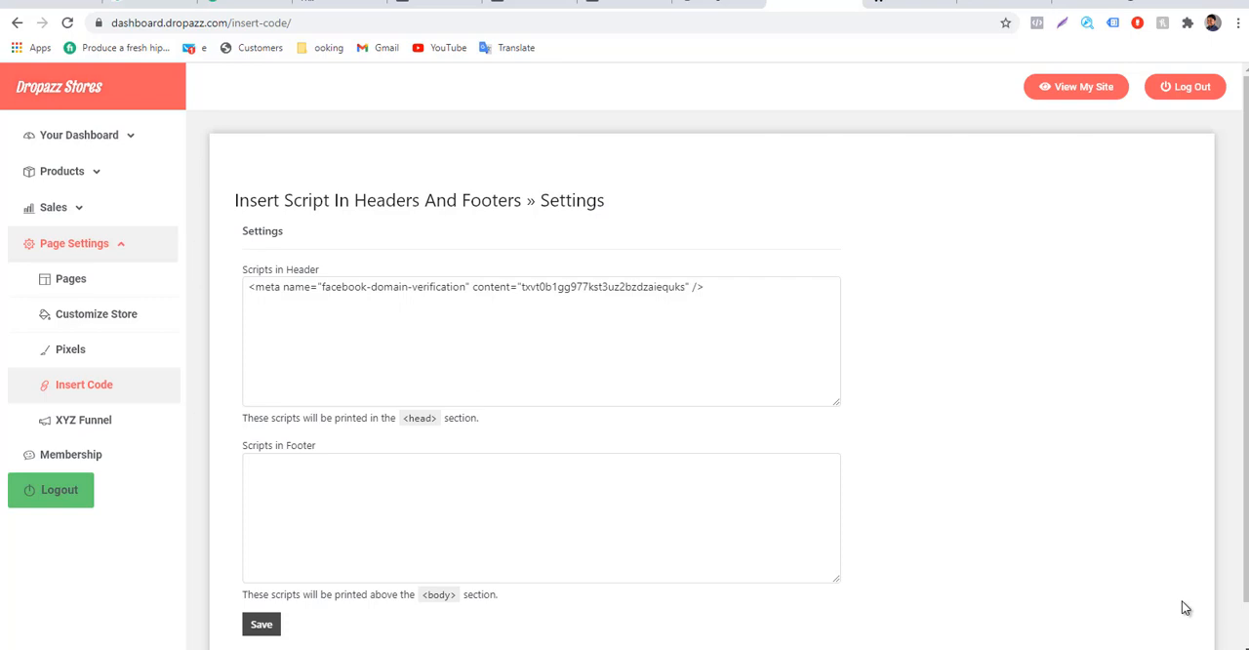
Return to the Domains page in Business Settings, verify bicvictoria.dropazz.com and dismiss the confirmation.
{"action": "left_click", "coordinate": [625, 3]}
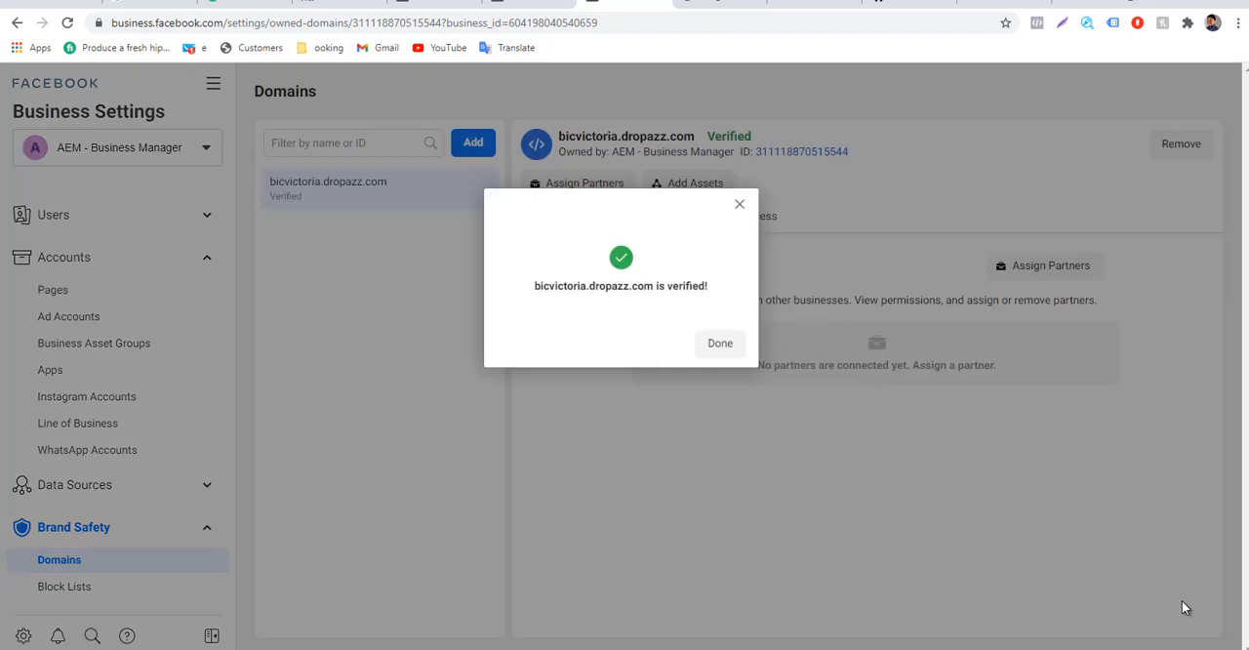
{"action": "left_click", "coordinate": [1184, 607]}
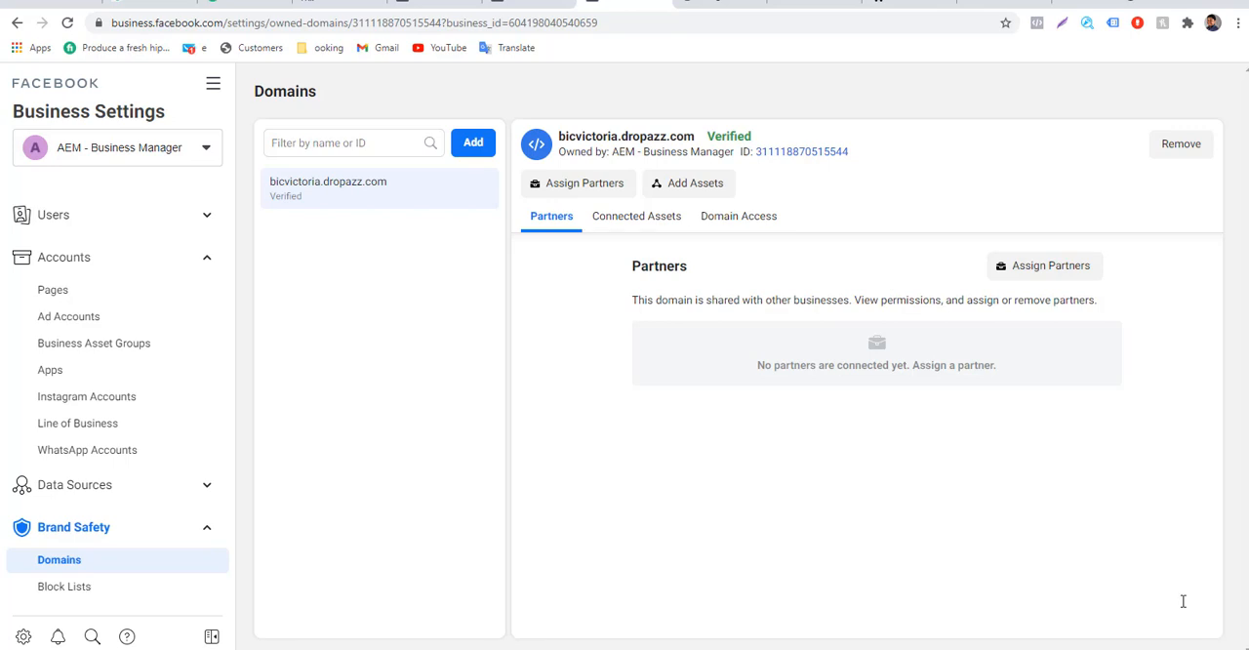
{"action": "left_click_drag", "start_coordinate": [695, 136], "coordinate": [566, 136]}
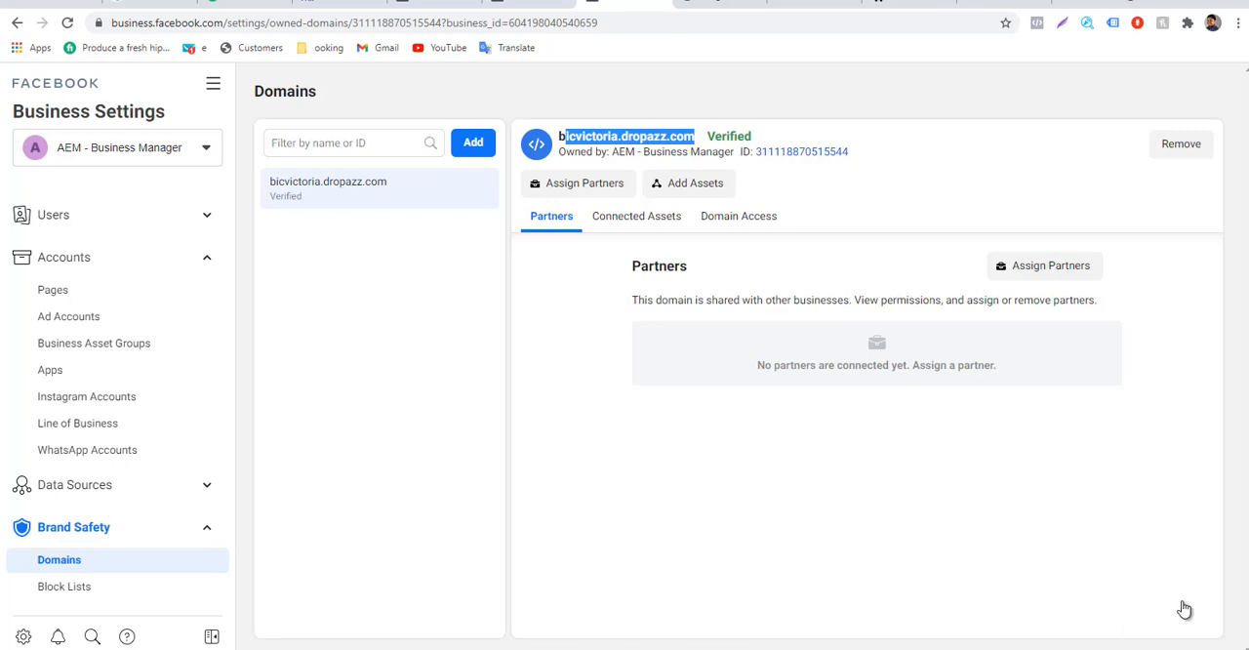
{"action": "left_click", "coordinate": [1184, 607]}
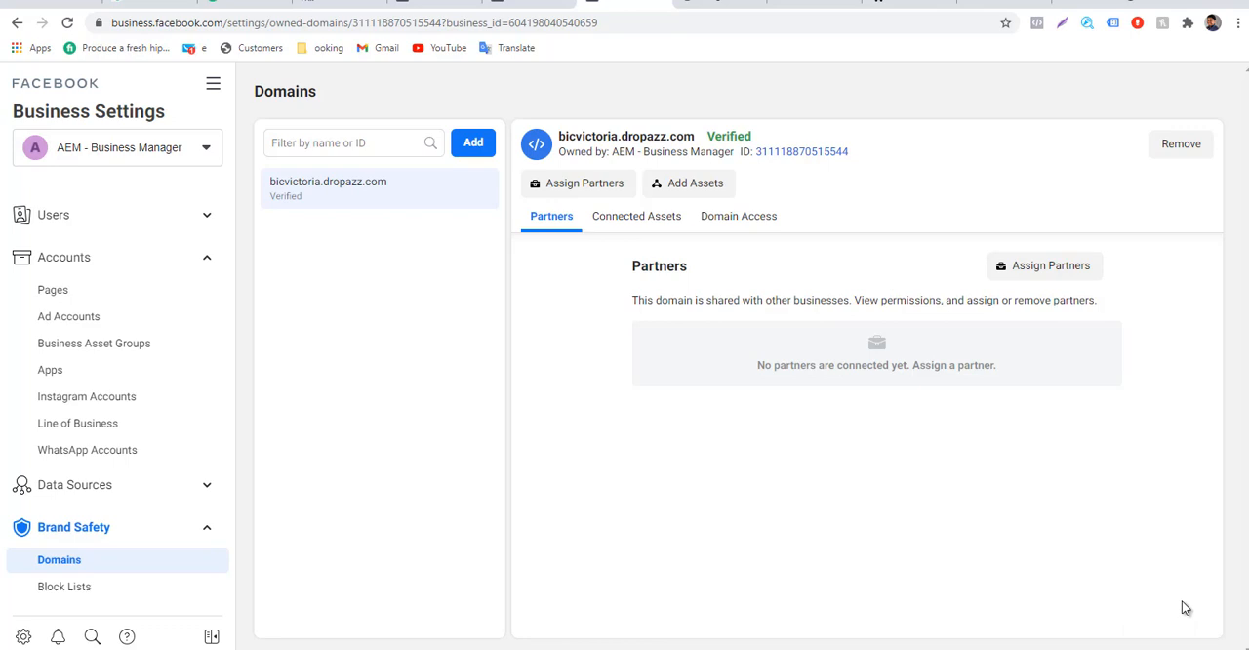
Switch back to Events Manager to resume configuring web events.
{"action": "key", "text": "ctrl+shift+Tab"}
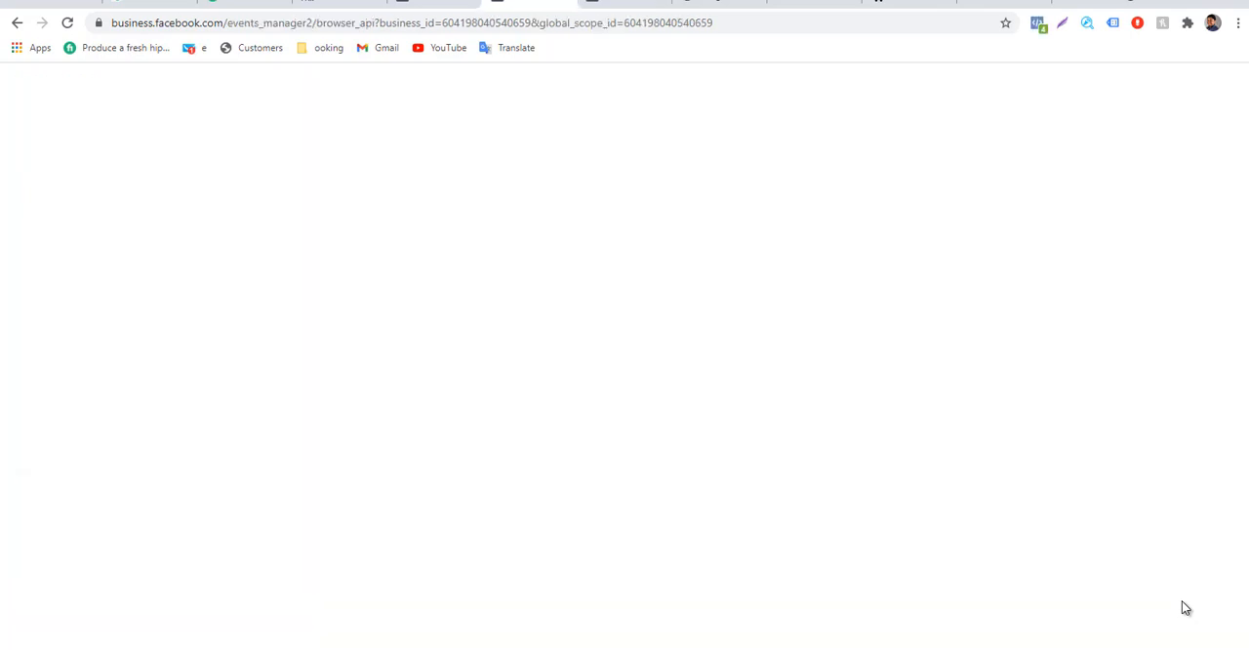
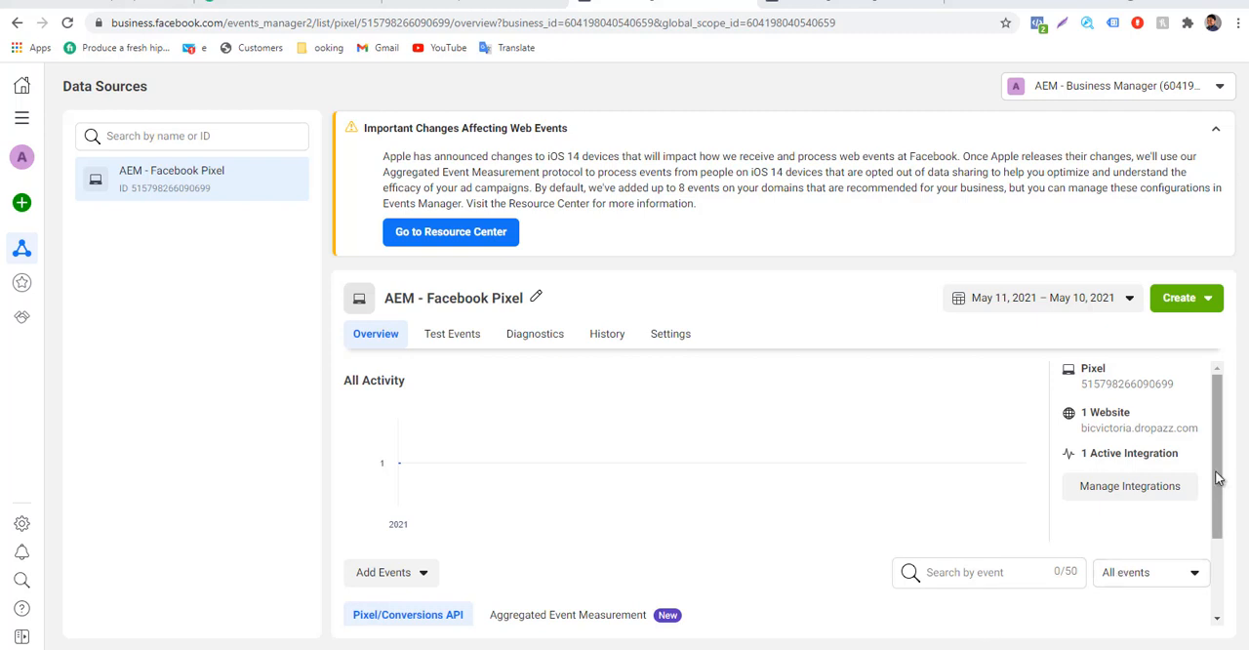
Examine the PageView event's recent activities and source URL in its details, then close them.
{"action": "left_click_drag", "start_coordinate": [1218, 479], "coordinate": [1184, 599]}
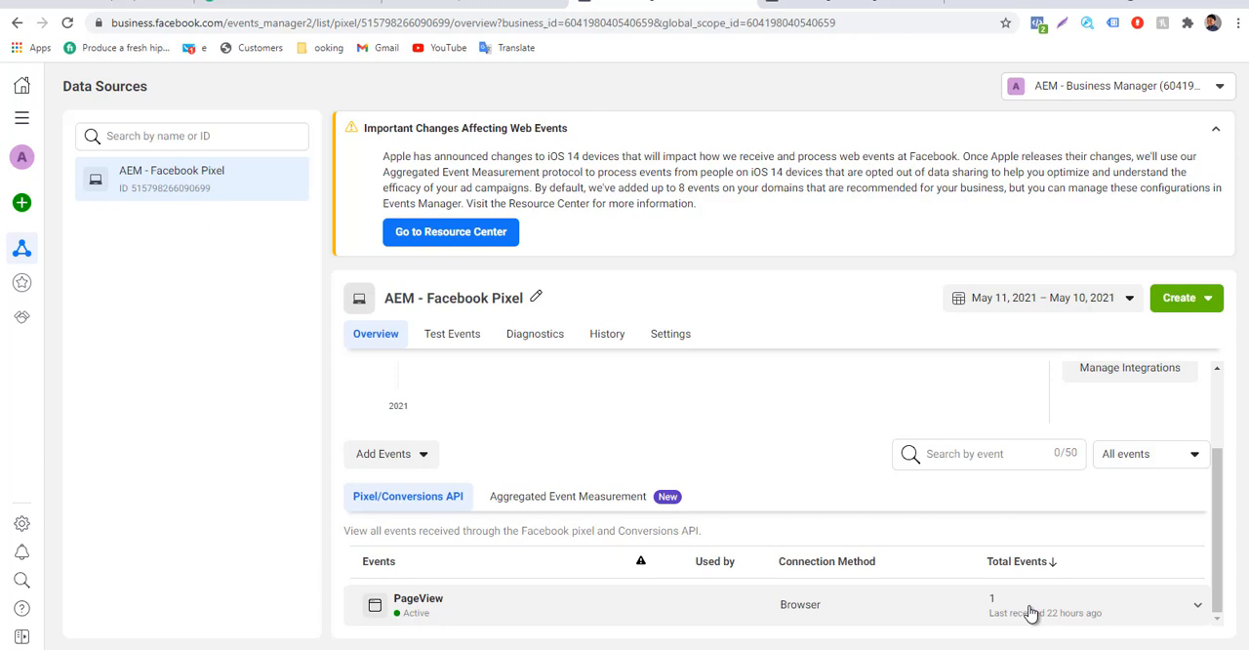
{"action": "left_click", "coordinate": [1196, 610]}
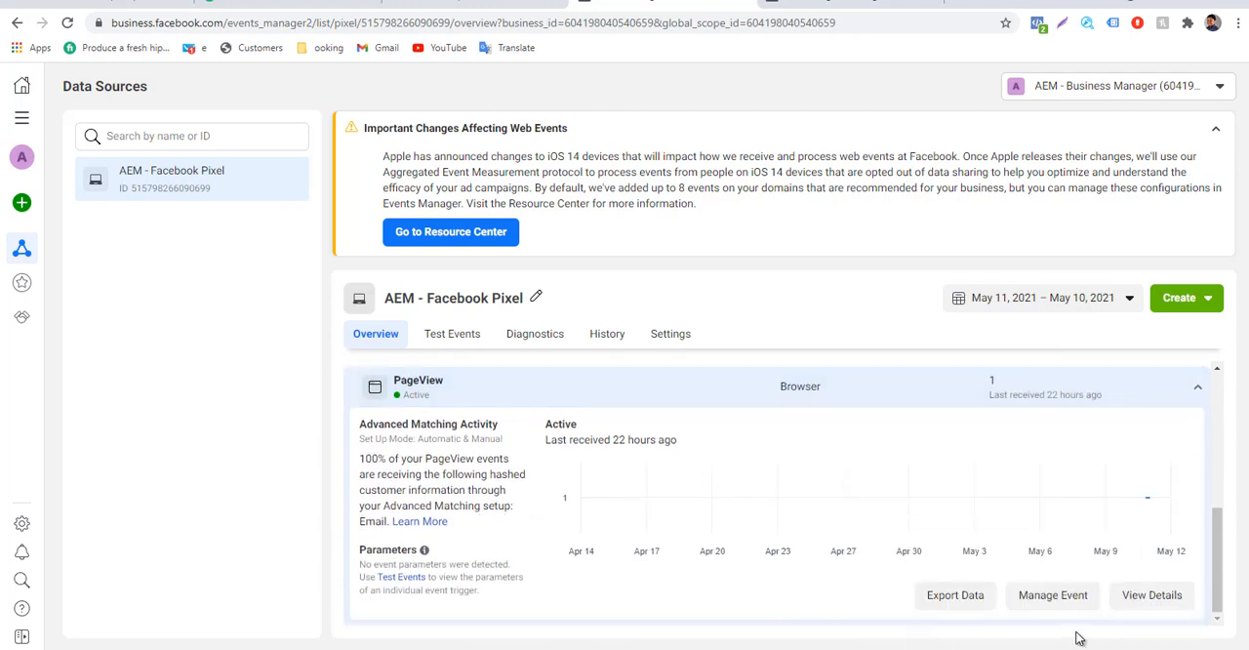
{"action": "left_click", "coordinate": [1149, 598]}
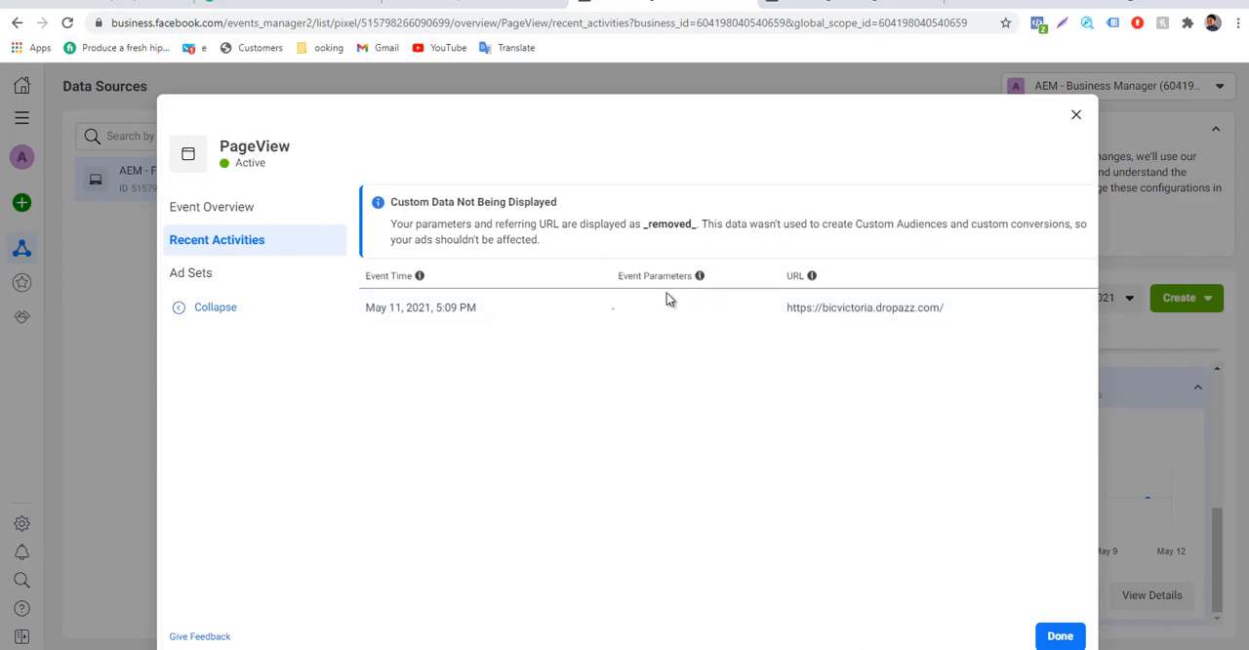
{"action": "left_click_drag", "start_coordinate": [738, 305], "coordinate": [982, 334]}
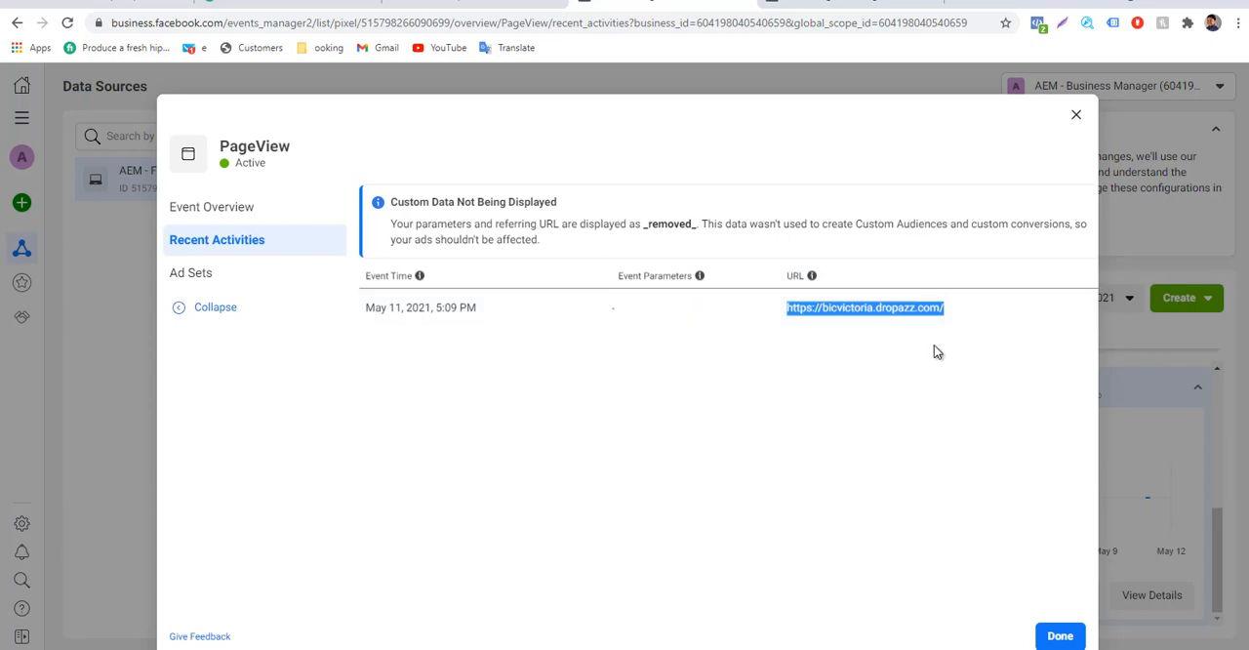
{"action": "left_click", "coordinate": [1077, 117]}
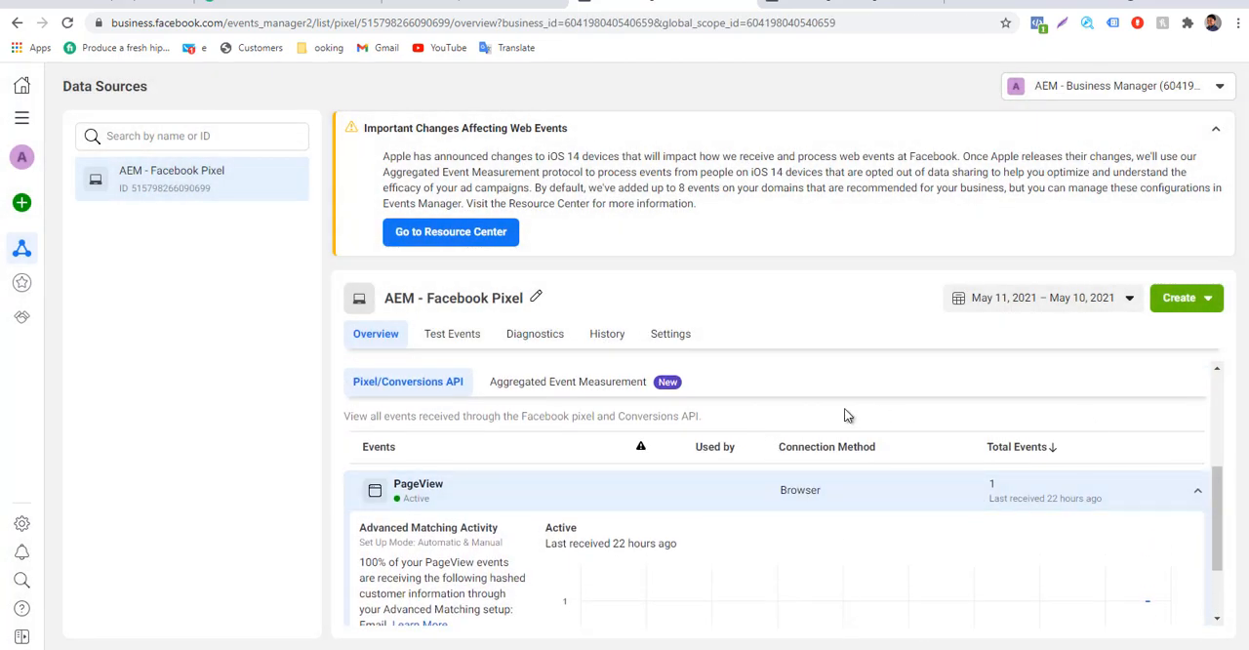
Show the pixel's Aggregated Event Measurement view and open the linked Custom Conversions page.
{"action": "left_click", "coordinate": [564, 391]}
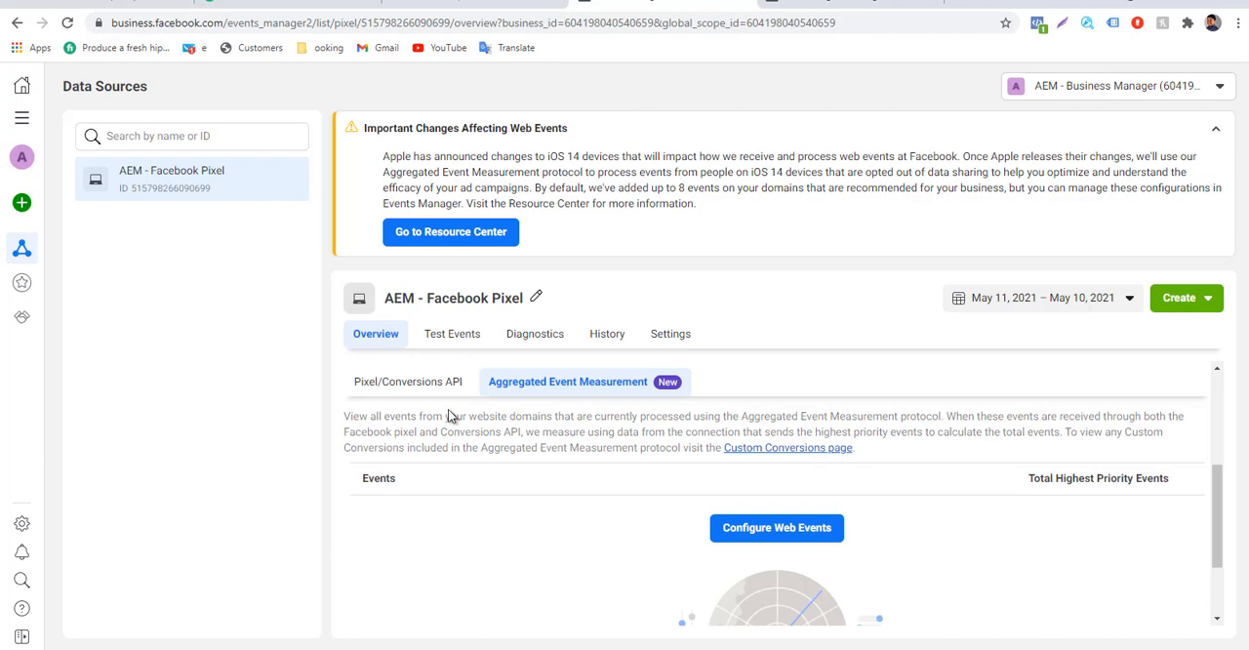
{"action": "mouse_move", "coordinate": [8, 208]}
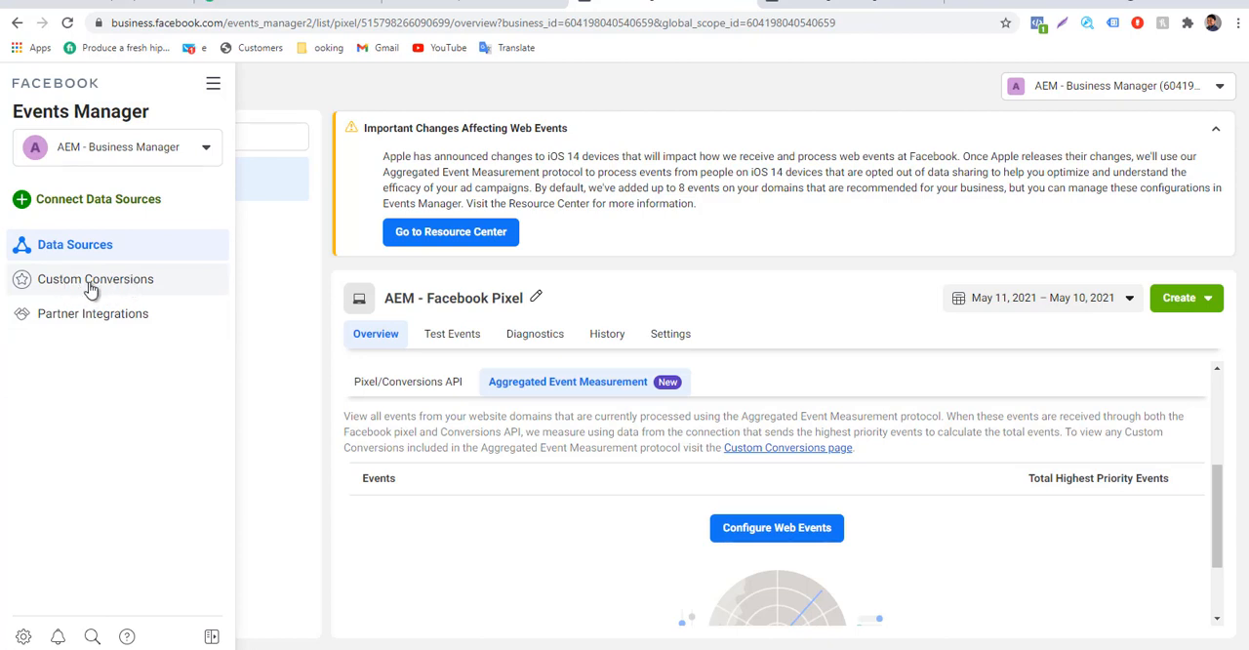
{"action": "left_click", "coordinate": [768, 448]}
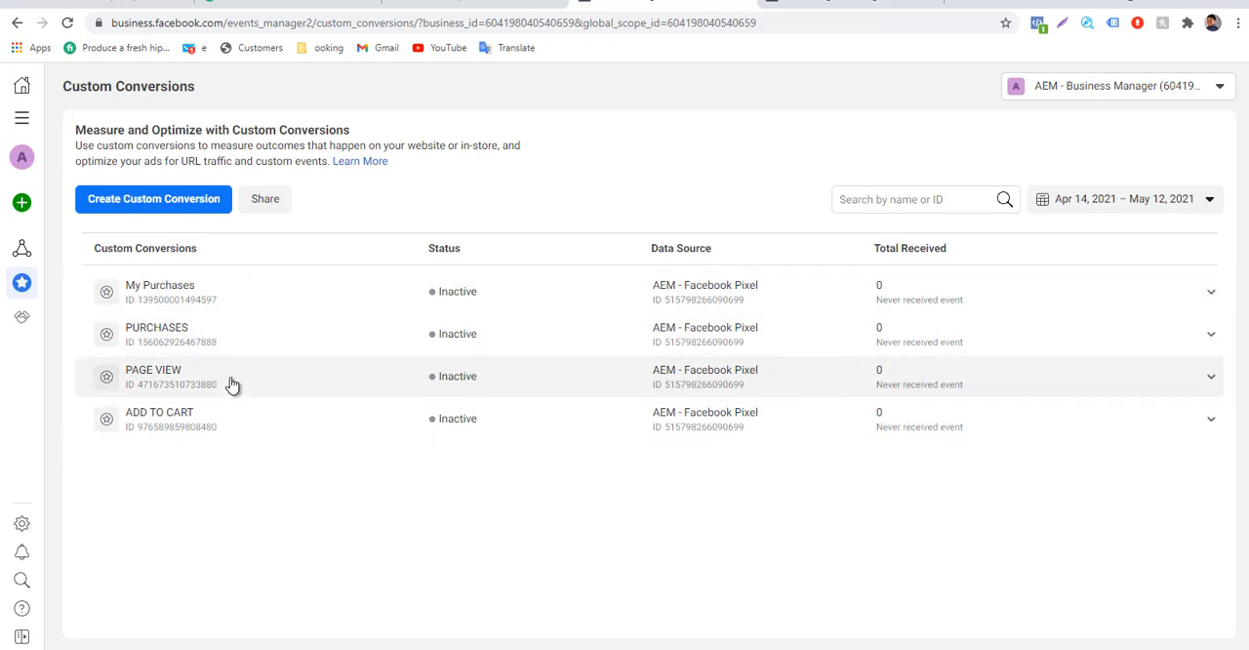
{"action": "left_click", "coordinate": [145, 202]}
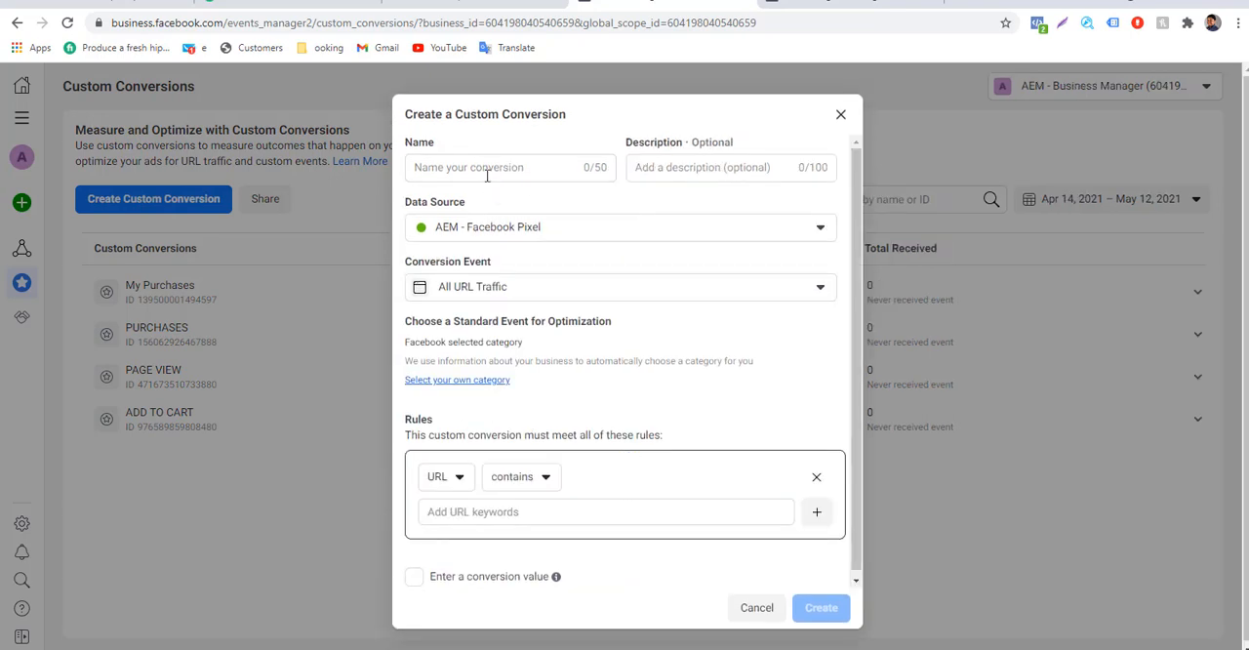
{"action": "left_click", "coordinate": [482, 173]}
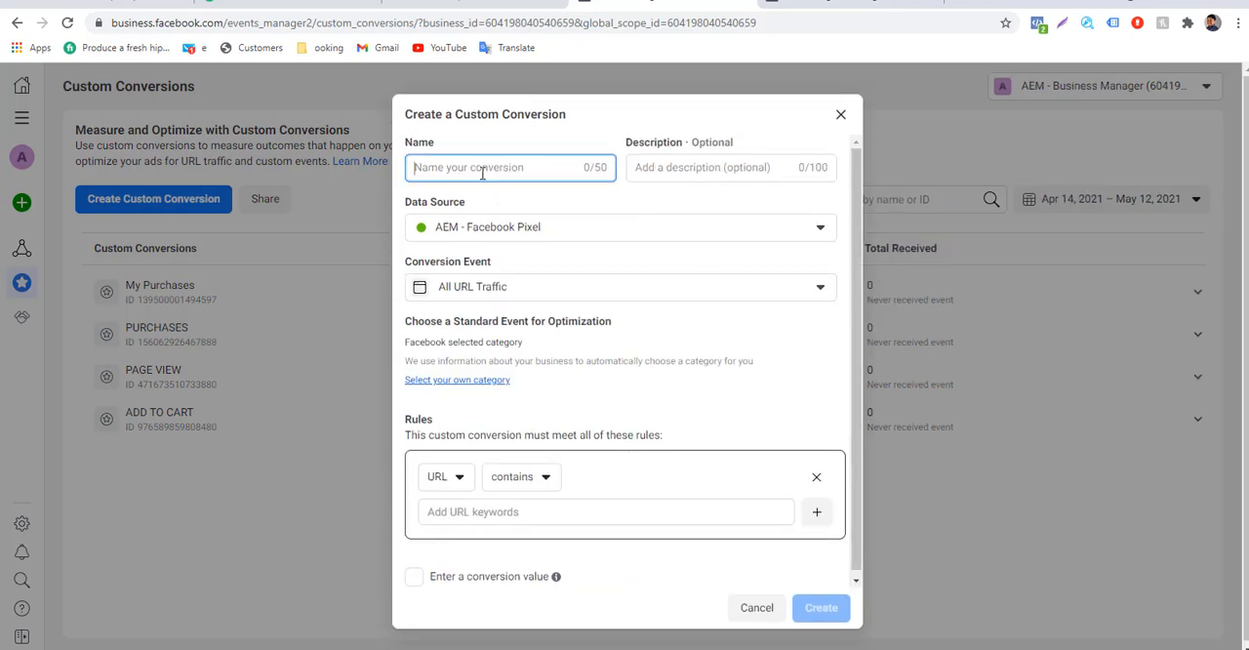
{"action": "type", "text": "SALES"}
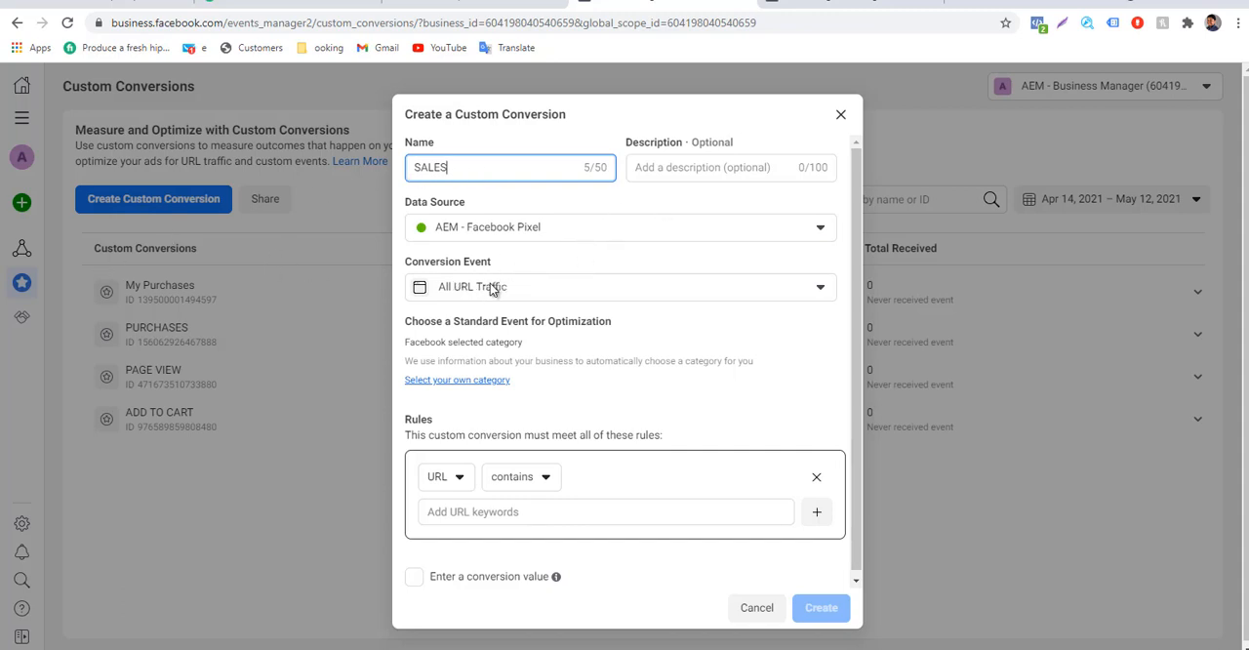
{"action": "left_click", "coordinate": [475, 380]}
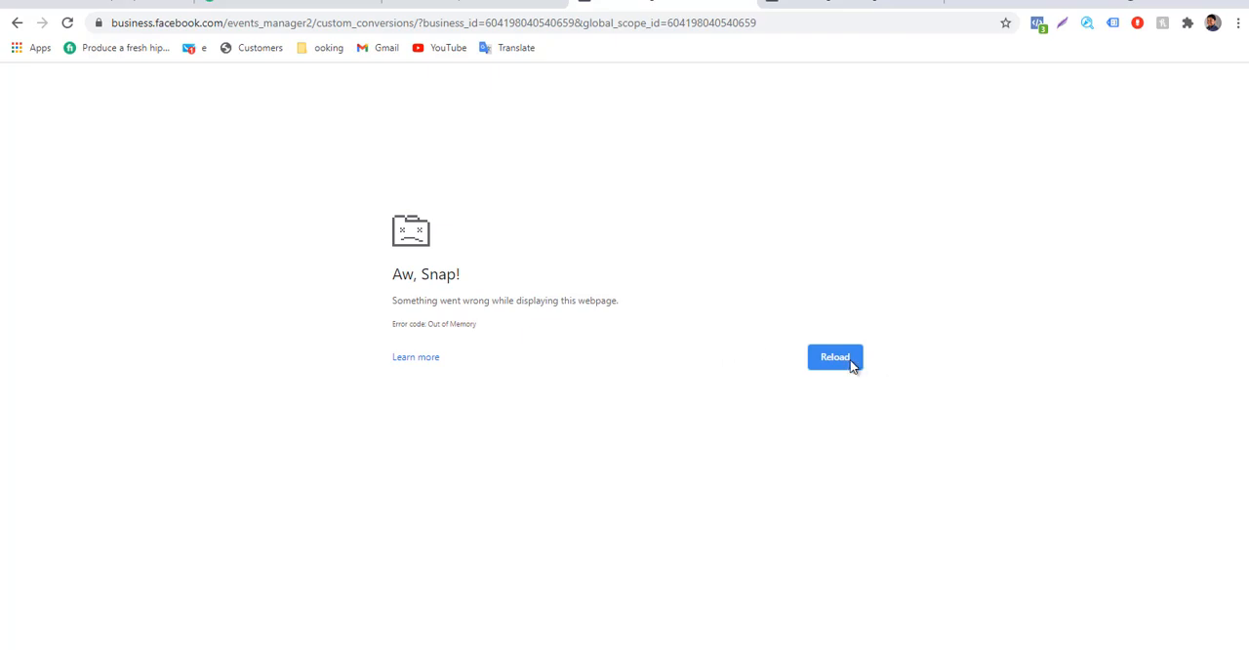
{"action": "left_click", "coordinate": [851, 364]}
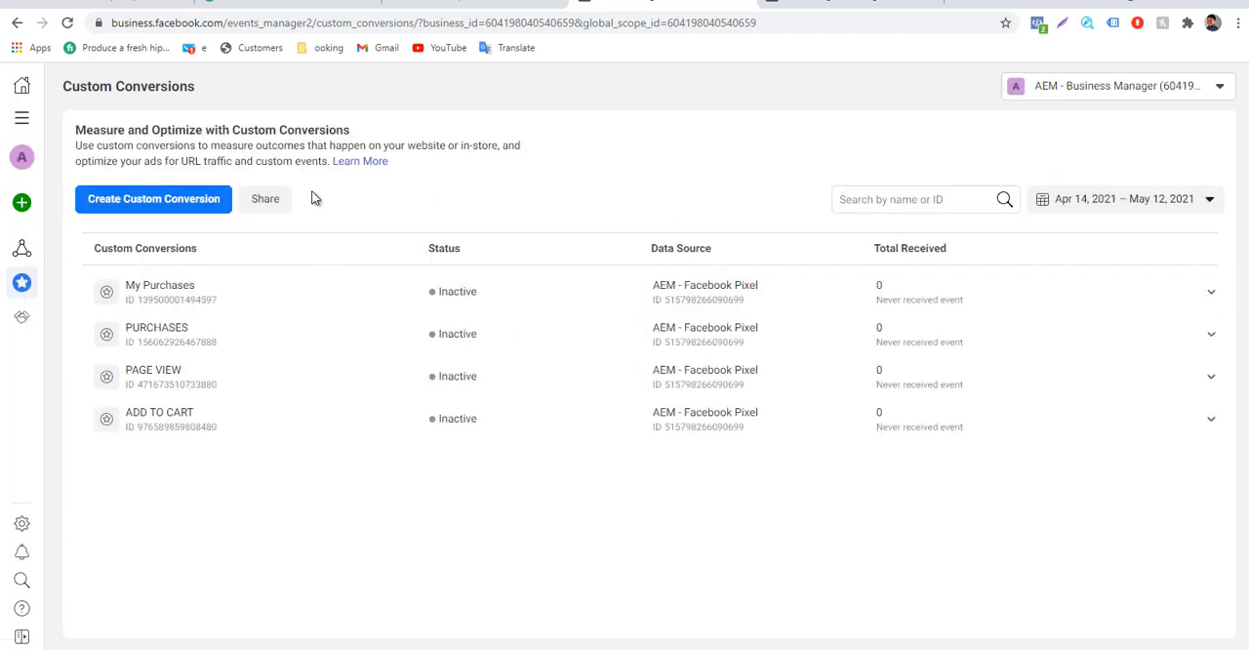
Start a new custom conversion named SALES with Purchase as its standard event for optimization.
{"action": "left_click", "coordinate": [127, 200]}
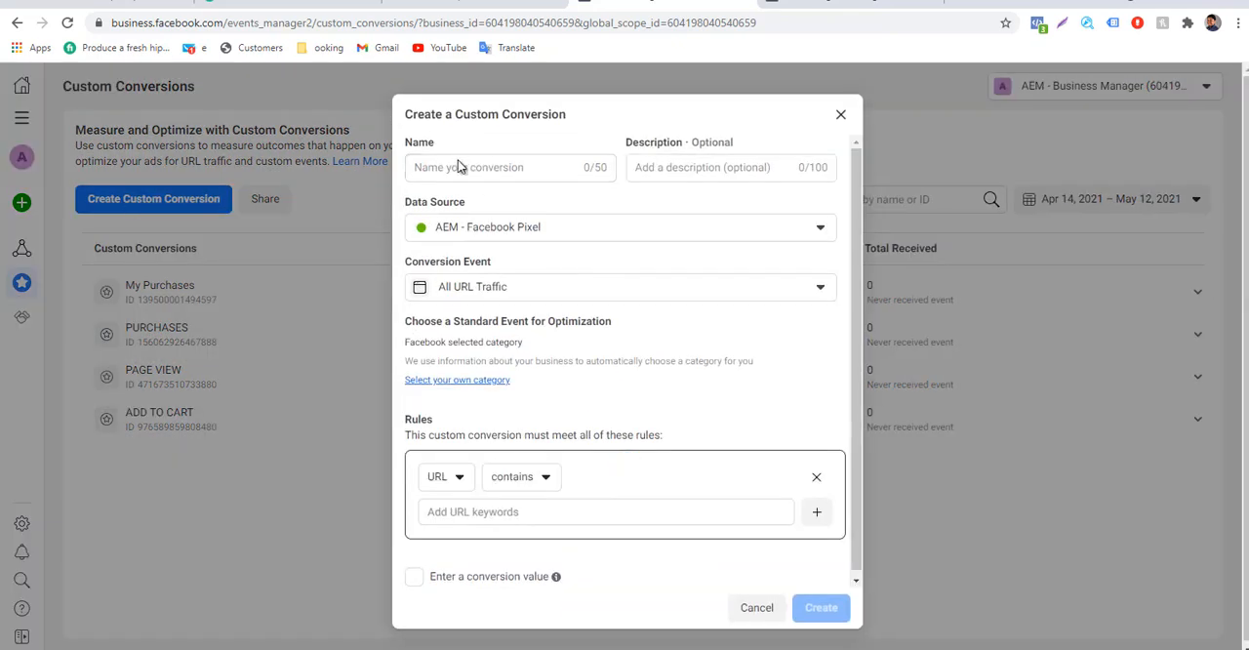
{"action": "left_click", "coordinate": [436, 169]}
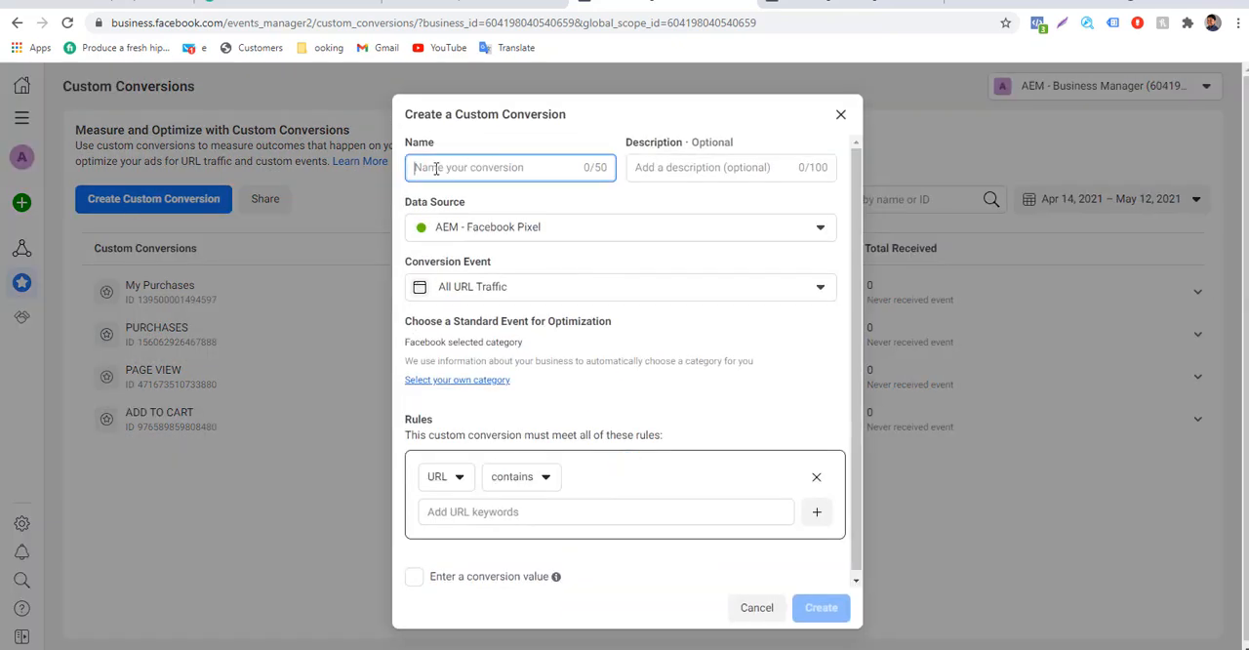
{"action": "type", "text": "SALES"}
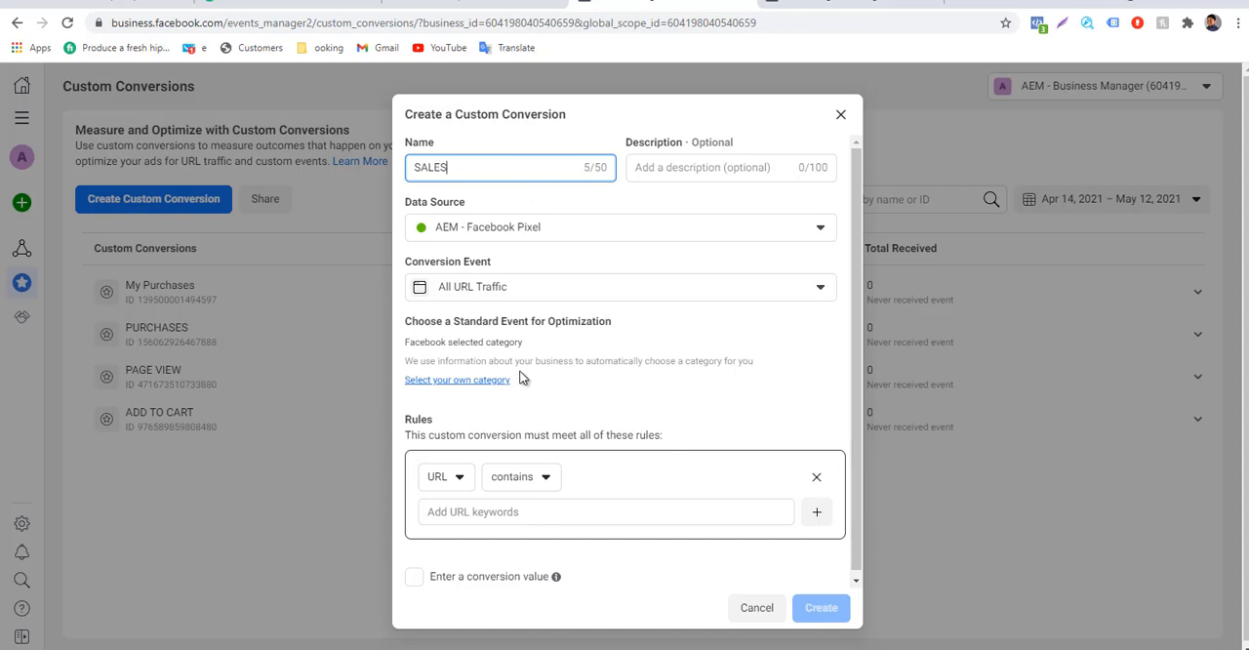
{"action": "left_click", "coordinate": [446, 389]}
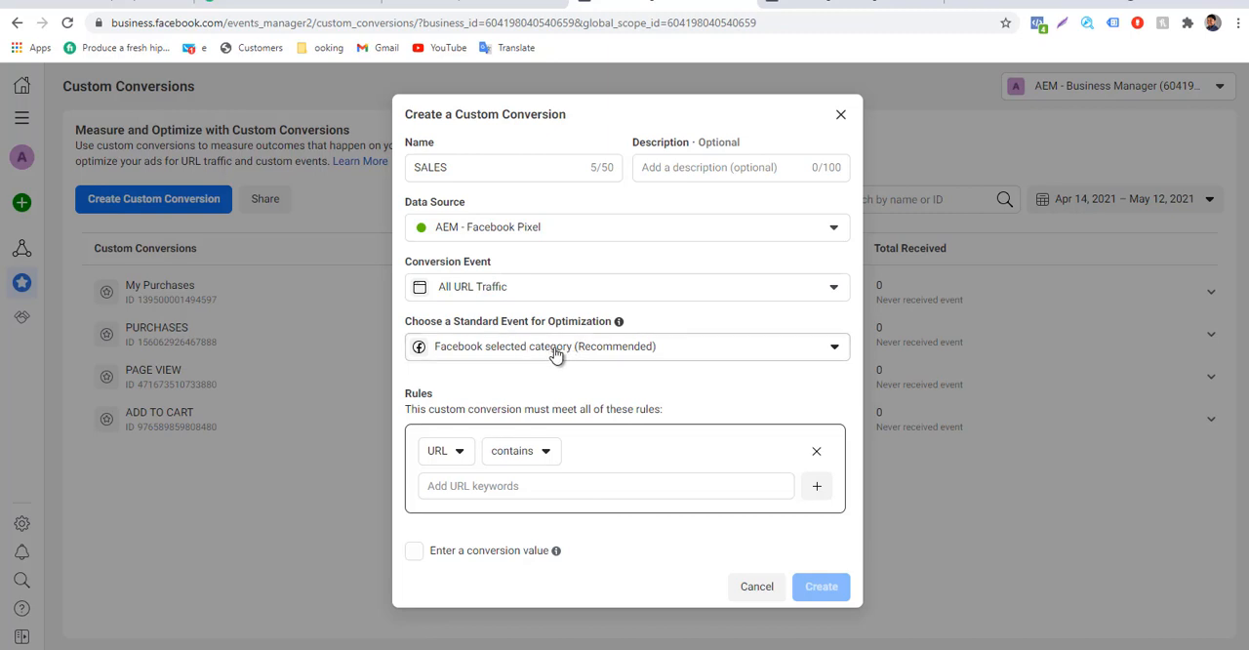
{"action": "left_click", "coordinate": [554, 351]}
{"action": "scroll", "coordinate": [641, 527], "scroll_direction": "down", "scroll_amount": 3}
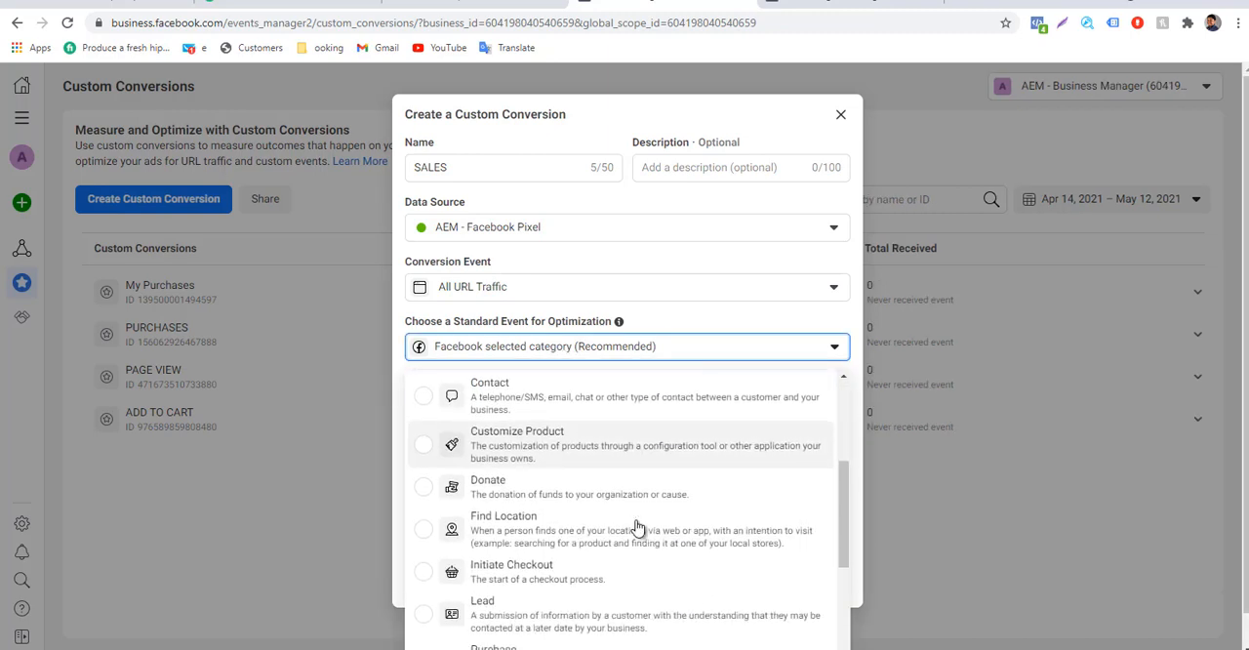
{"action": "scroll", "coordinate": [635, 527], "scroll_direction": "down", "scroll_amount": 1}
{"action": "scroll", "coordinate": [542, 556], "scroll_direction": "down", "scroll_amount": 2}
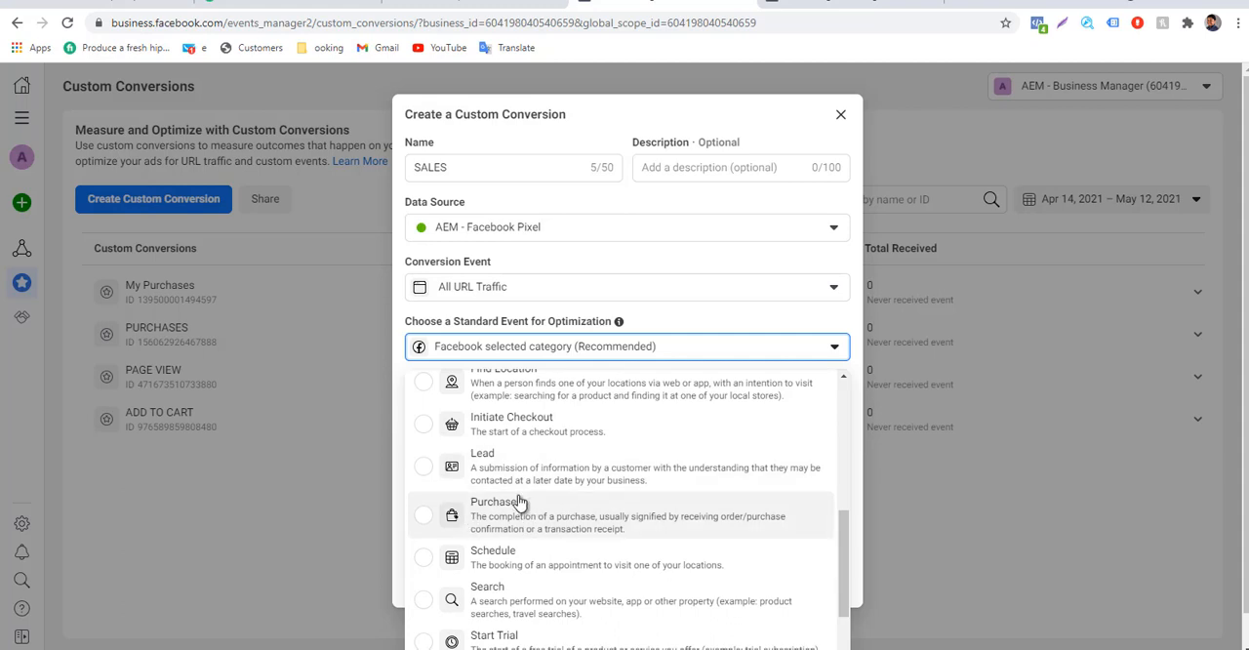
{"action": "left_click", "coordinate": [519, 503]}
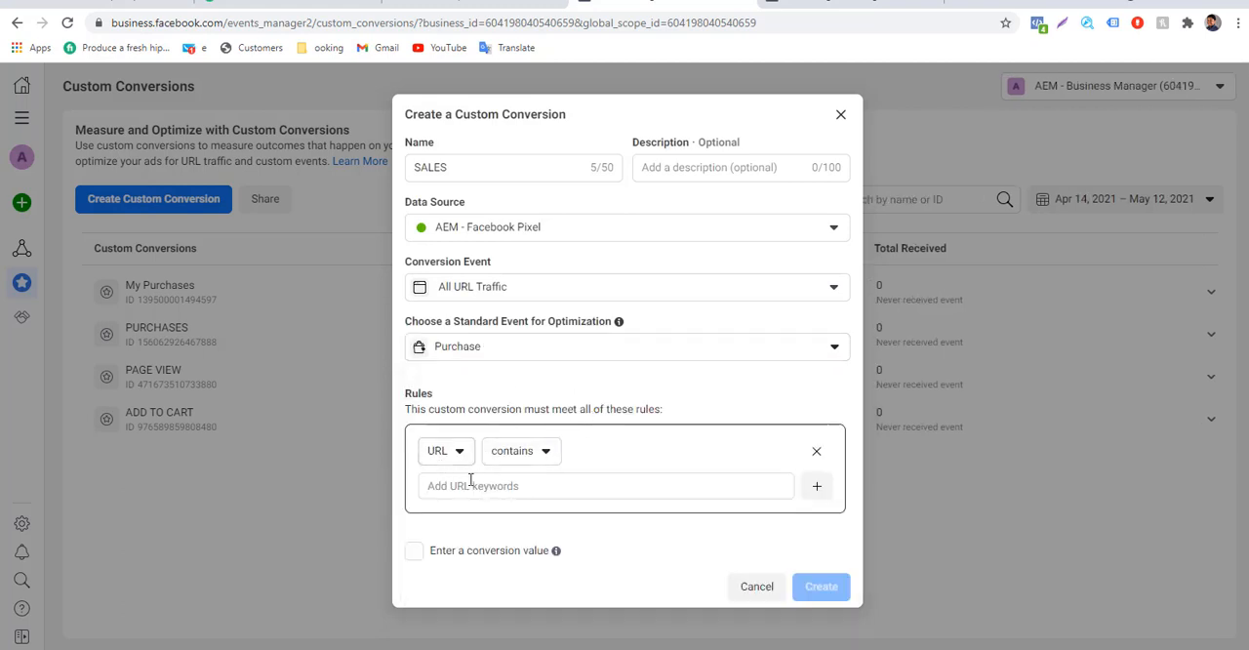
Add the keywords my-account and bicvictoria.dropazz.com to the conversion's URL contains rule.
{"action": "left_click", "coordinate": [479, 490]}
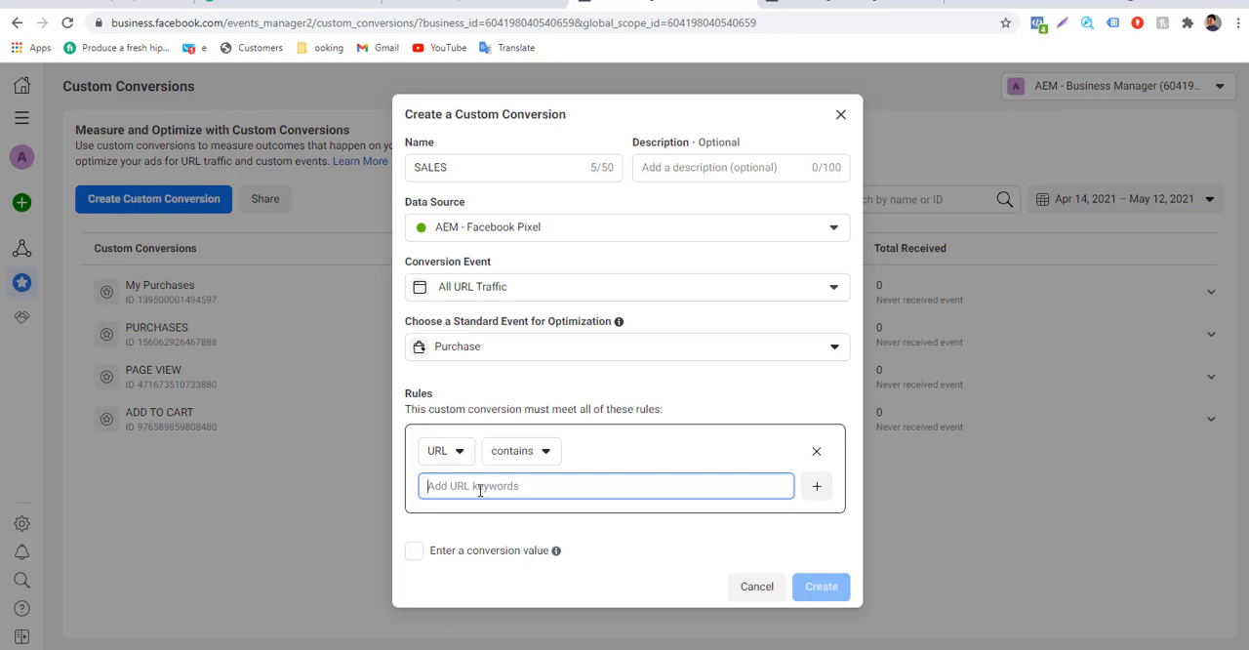
{"action": "type", "text": "my-account"}
{"action": "key", "text": "Return"}
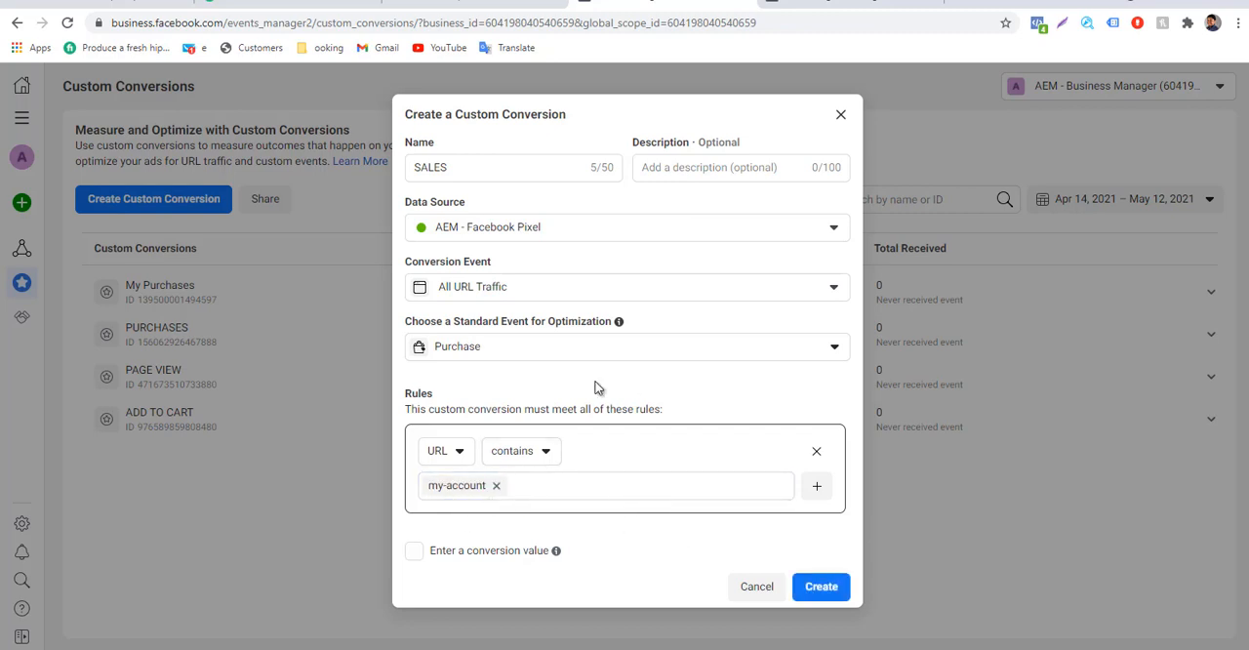
{"action": "left_click", "coordinate": [576, 483]}
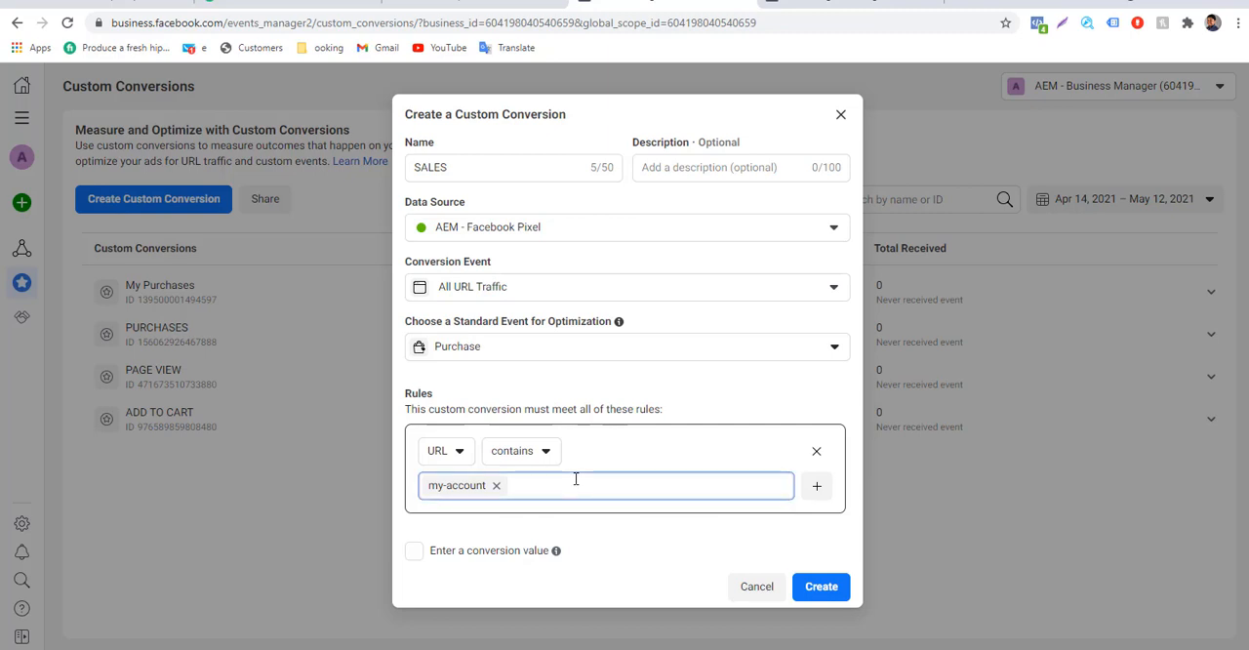
{"action": "type", "text": "bicvictoria."}
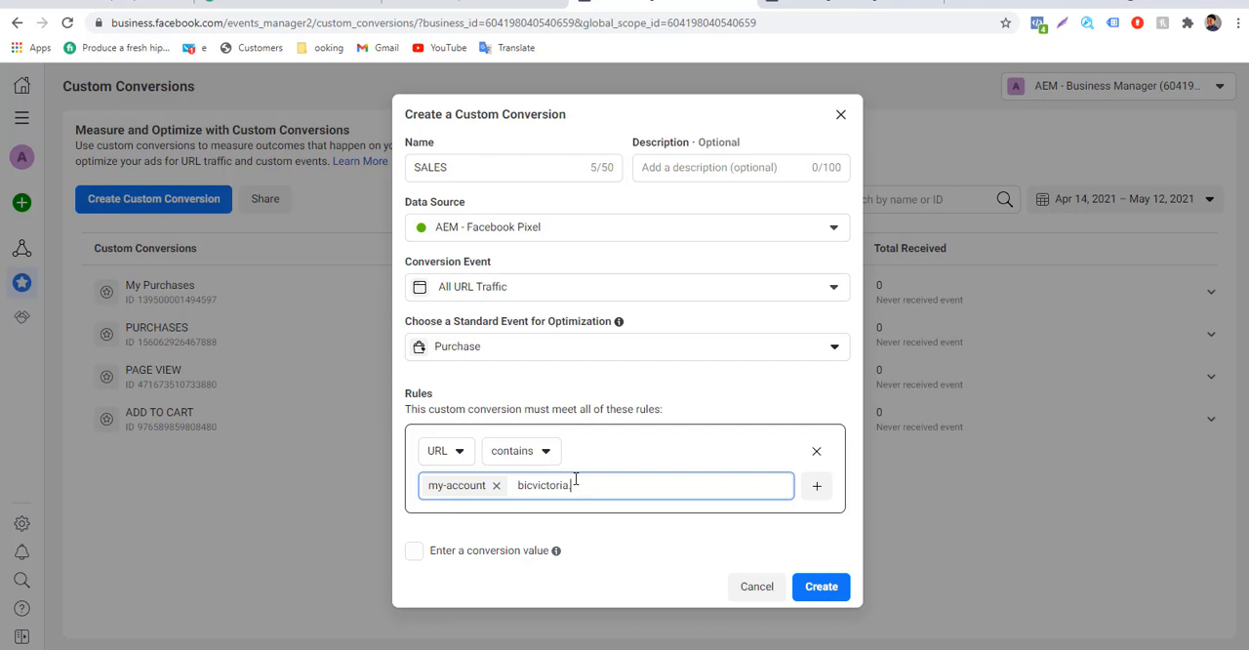
{"action": "type", "text": "z.com"}
{"action": "key", "text": "Return"}
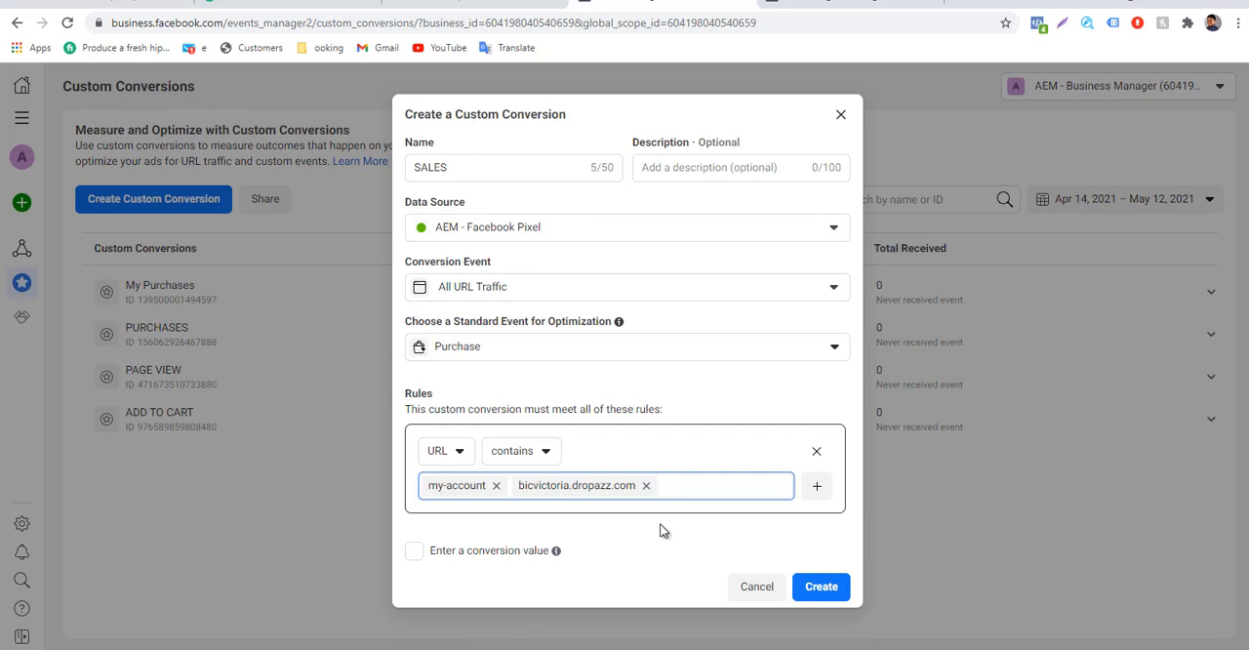
Enable a conversion value of 20 for SALES and create the custom conversion.
{"action": "left_click", "coordinate": [436, 555]}
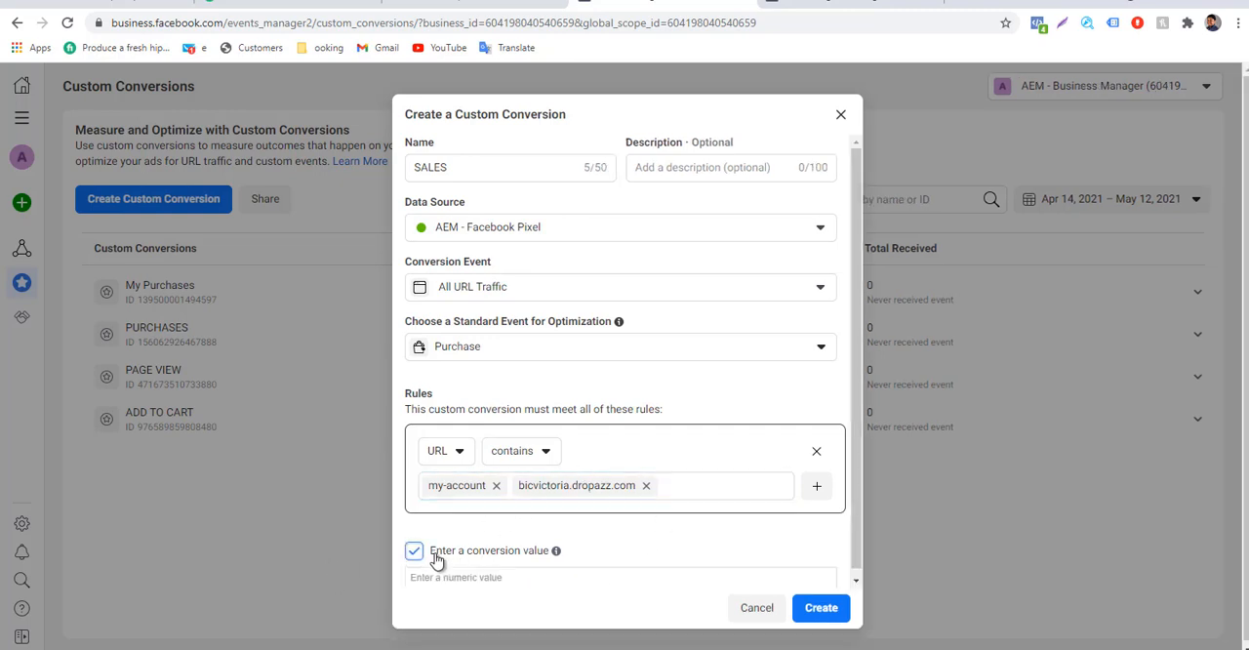
{"action": "left_click", "coordinate": [466, 576]}
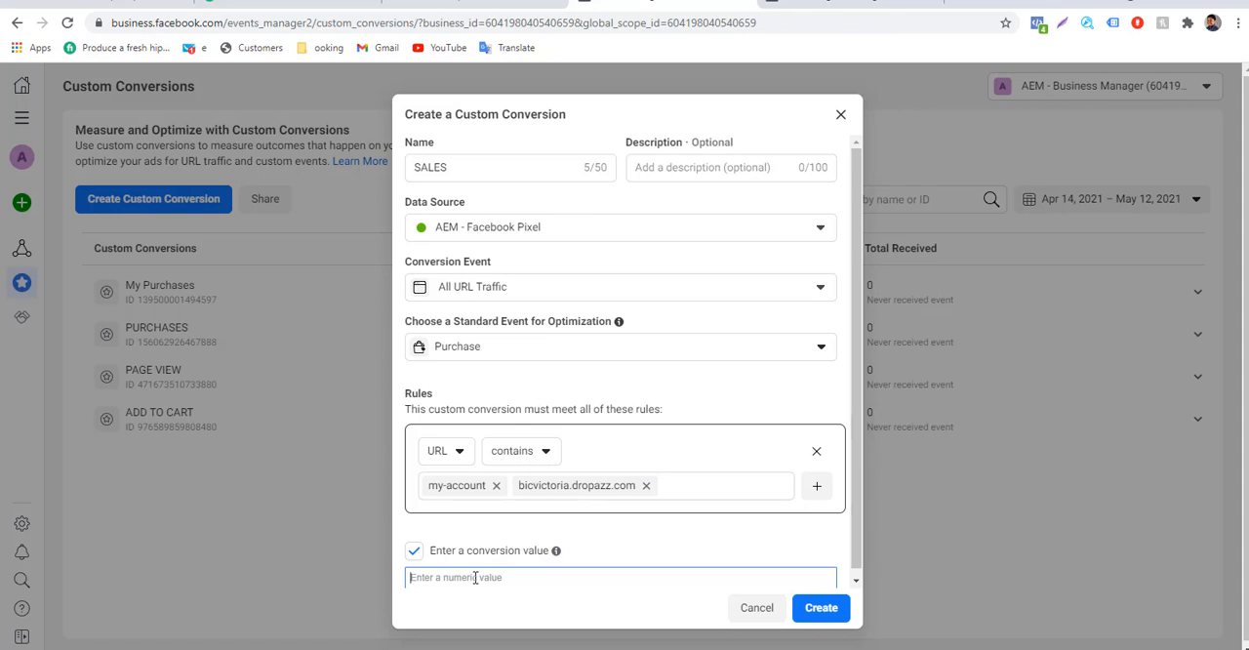
{"action": "type", "text": "20"}
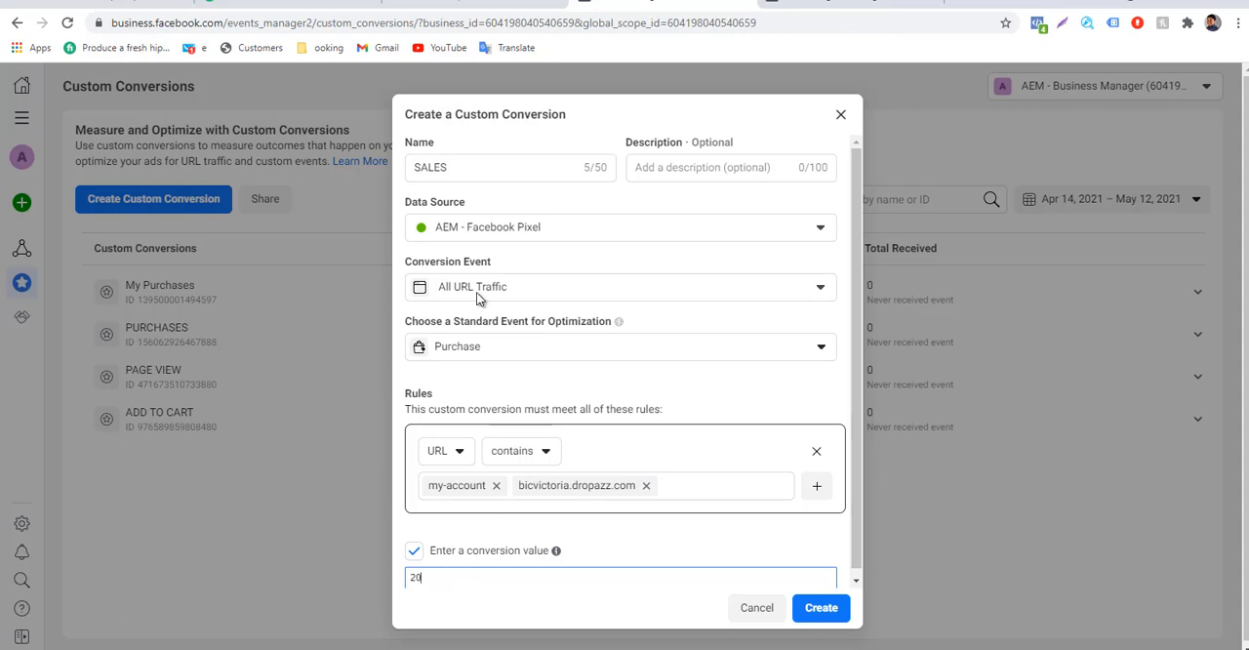
{"action": "double_click", "coordinate": [445, 167]}
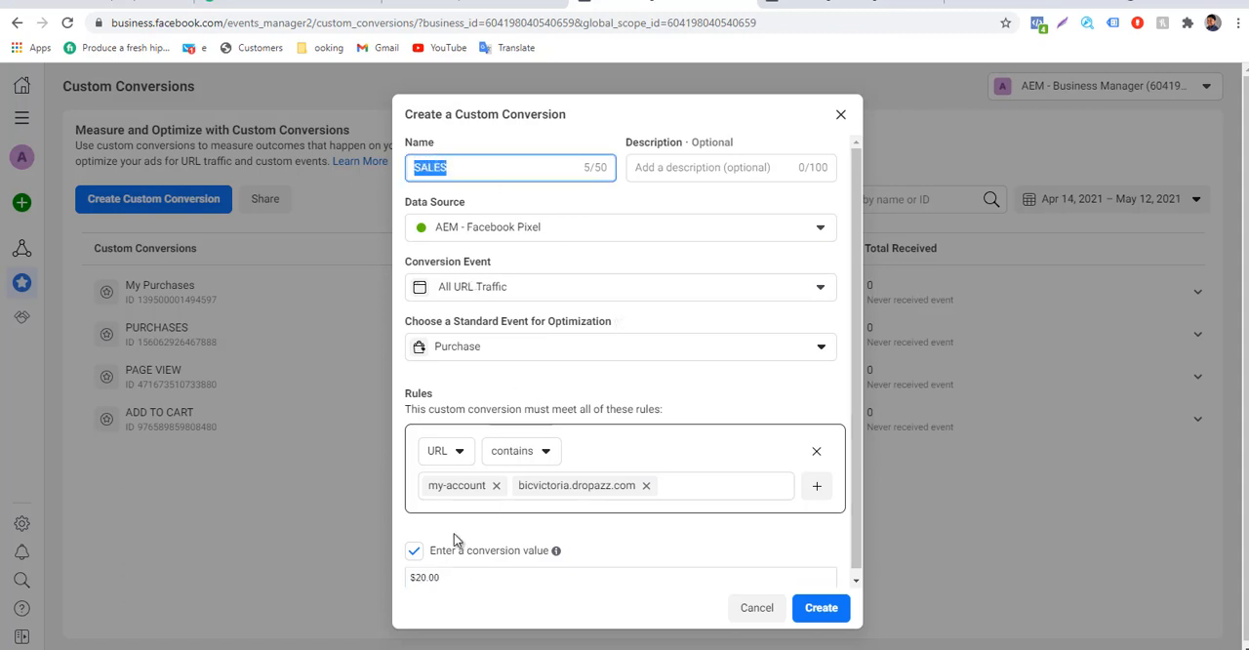
{"action": "left_click_drag", "start_coordinate": [455, 577], "coordinate": [402, 578]}
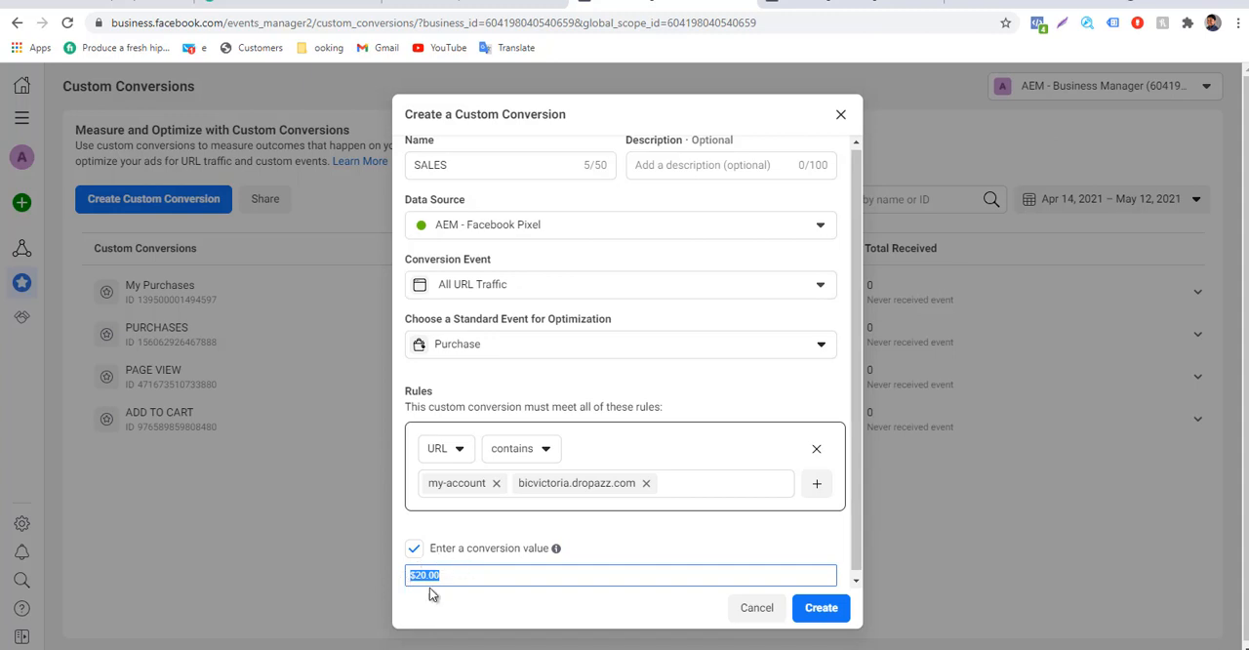
{"action": "left_click", "coordinate": [820, 607]}
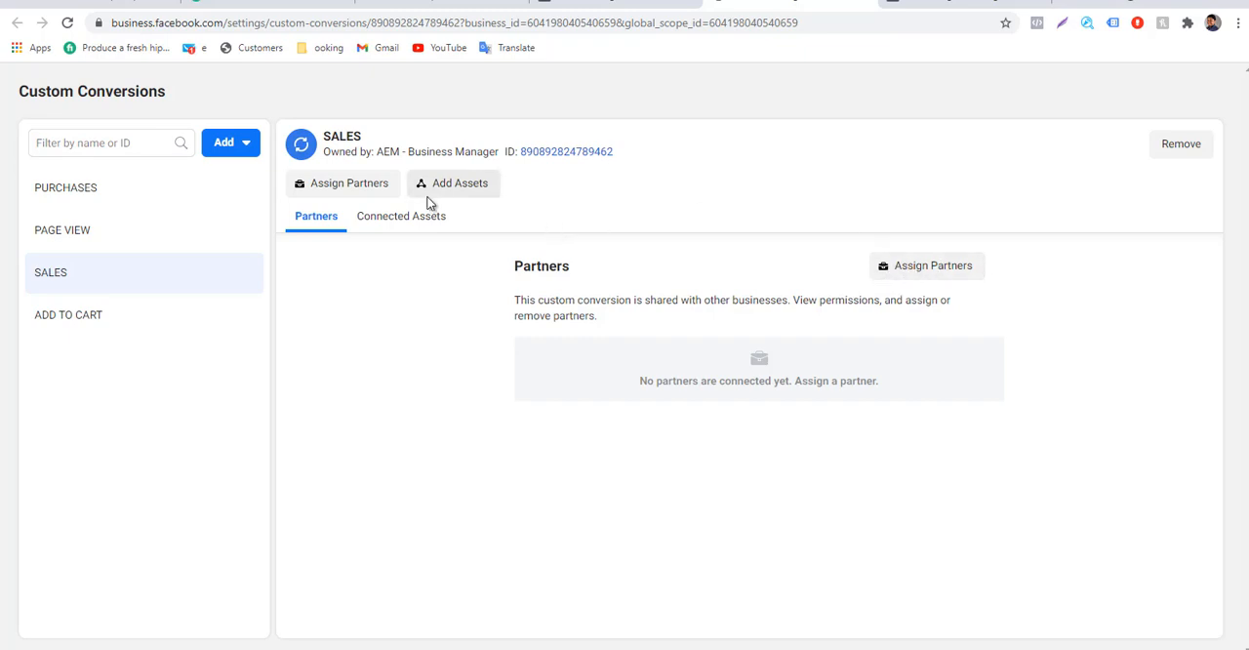
Try to share the SALES custom conversion with full control using the business ID as partner, and close the sharing dialog.
{"action": "left_click", "coordinate": [922, 268]}
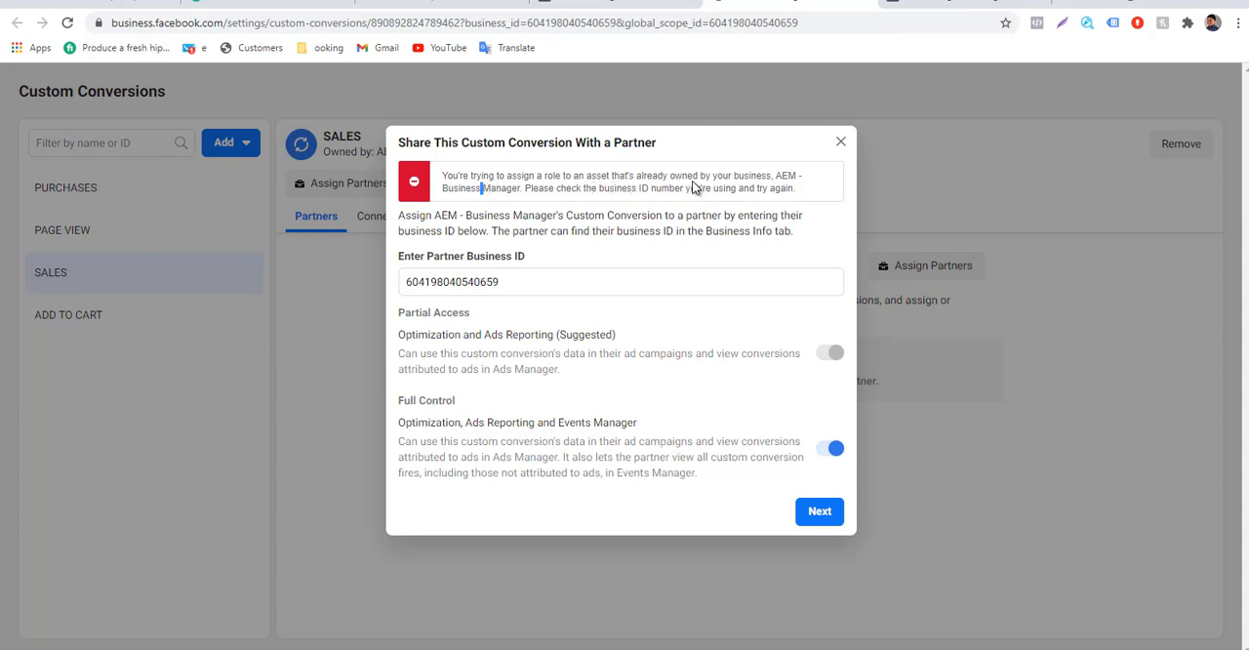
{"action": "left_click_drag", "start_coordinate": [761, 177], "coordinate": [589, 185]}
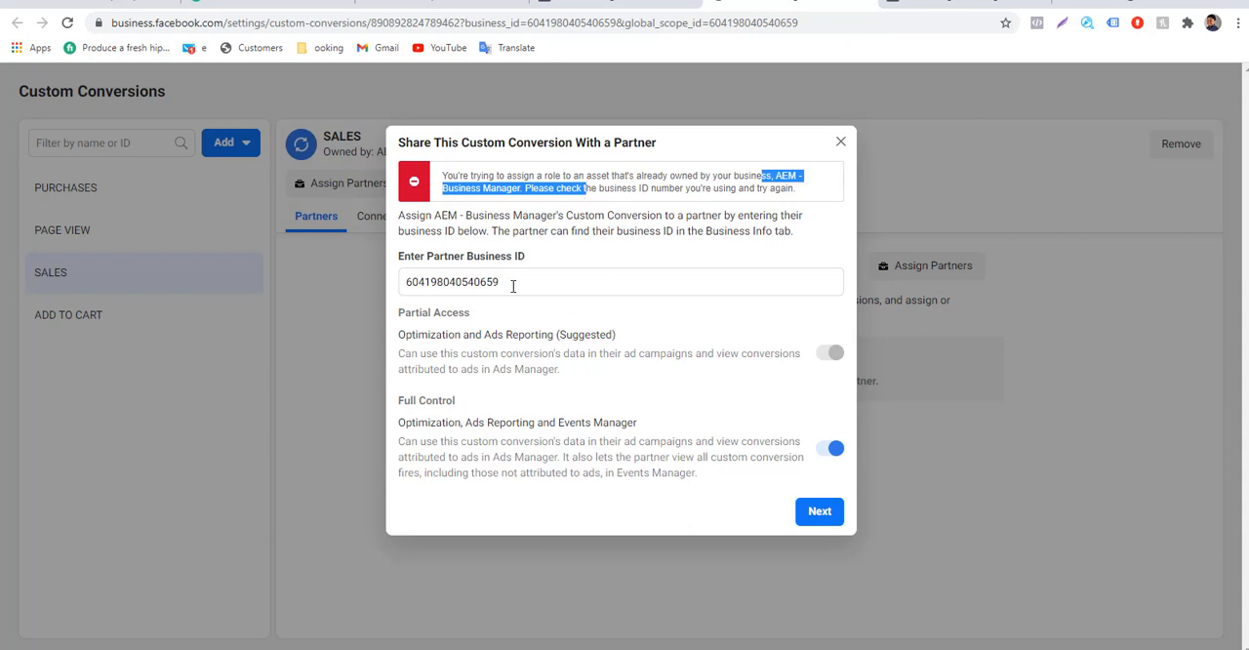
{"action": "left_click_drag", "start_coordinate": [512, 284], "coordinate": [393, 294]}
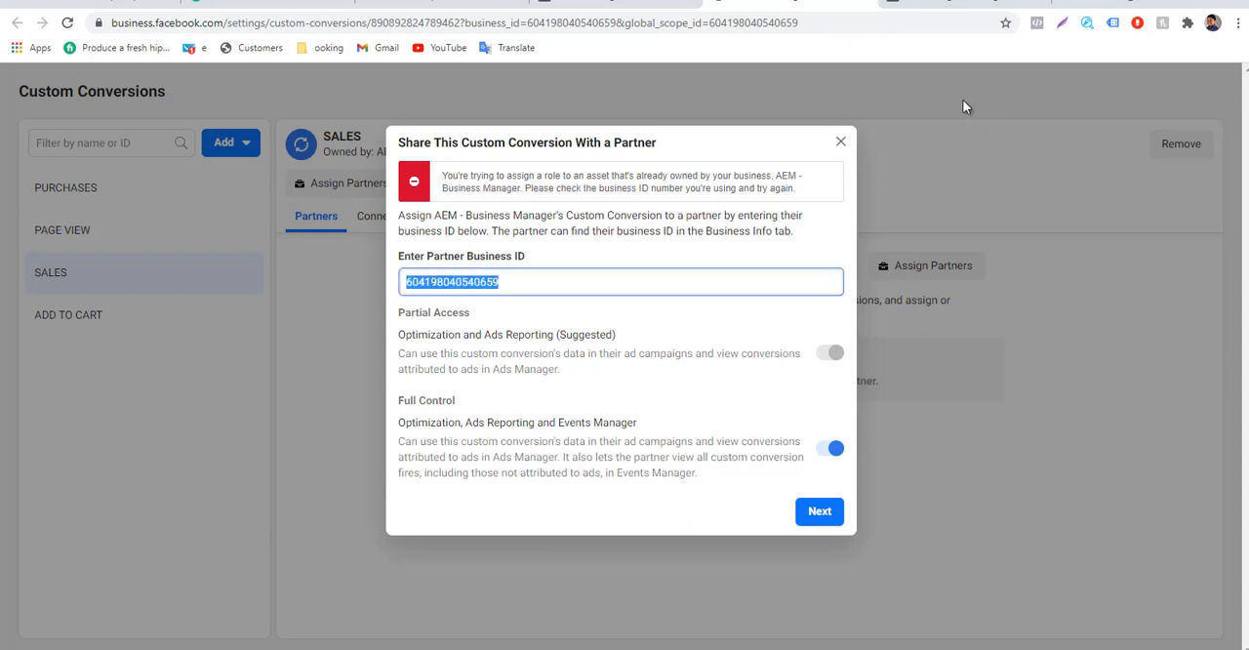
{"action": "left_click", "coordinate": [841, 141]}
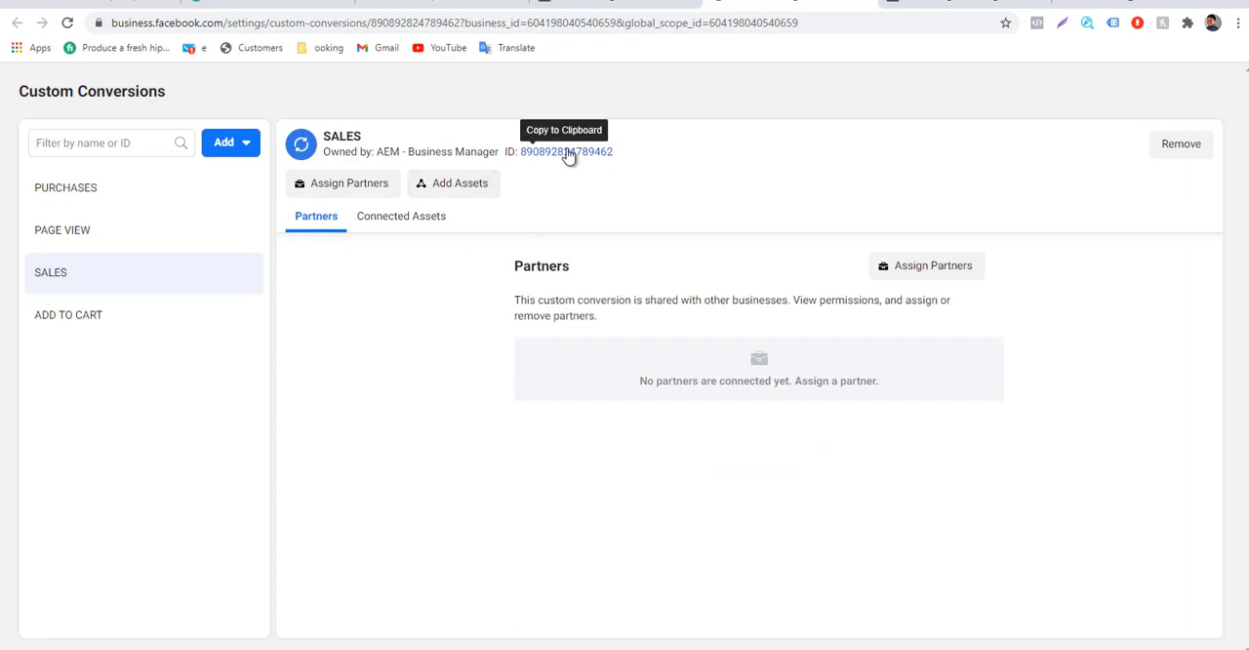
Examine the ID and the owning business of the SALES custom conversion.
{"action": "left_click_drag", "start_coordinate": [622, 153], "coordinate": [508, 153]}
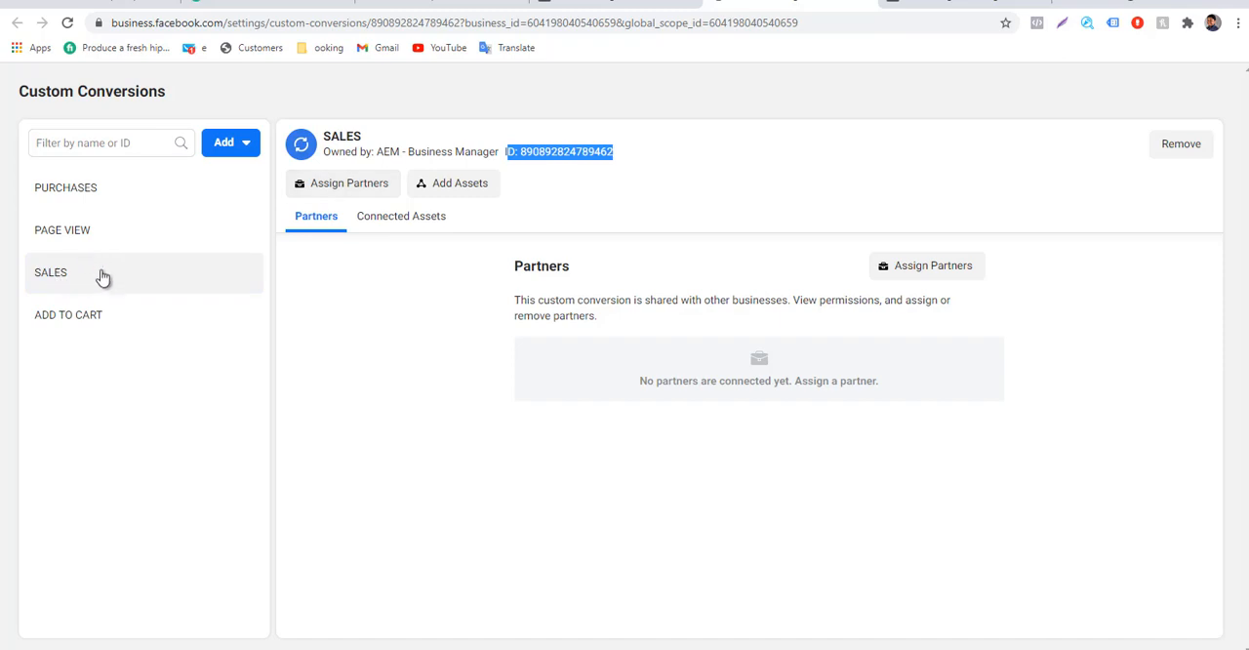
{"action": "left_click", "coordinate": [72, 279]}
{"action": "left_click_drag", "start_coordinate": [375, 152], "coordinate": [502, 158]}
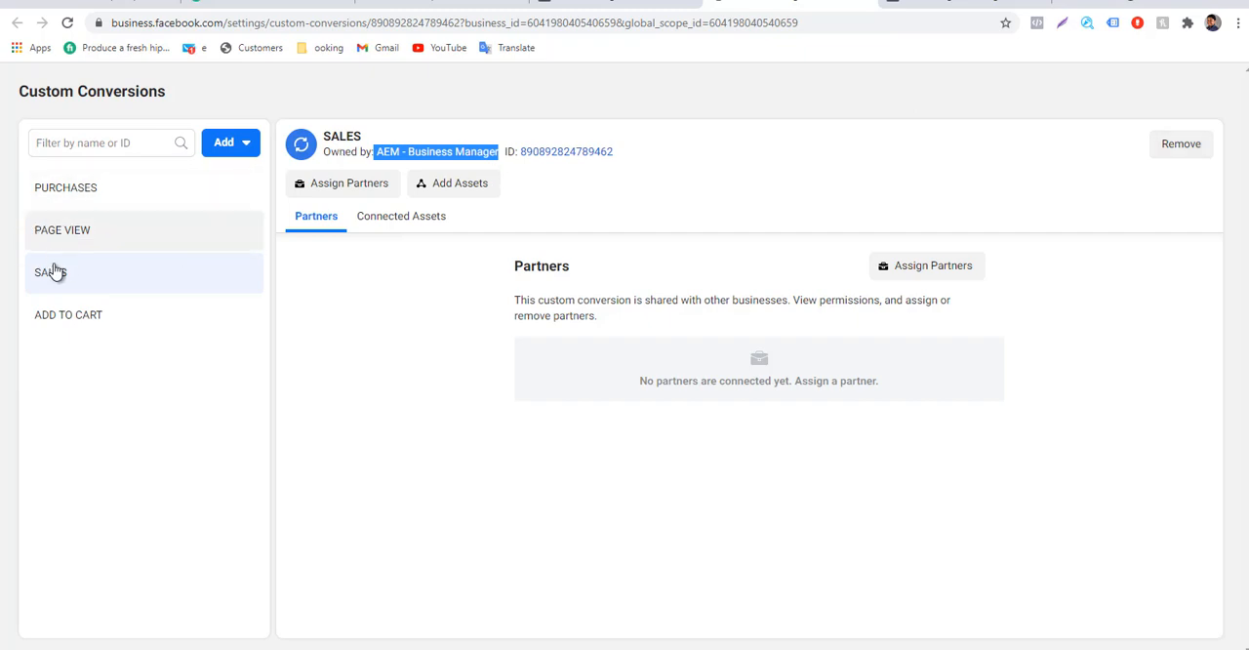
Return to the Custom Conversions page in Events Manager and start a new custom conversion named LEADS.
{"action": "left_click", "coordinate": [966, 5]}
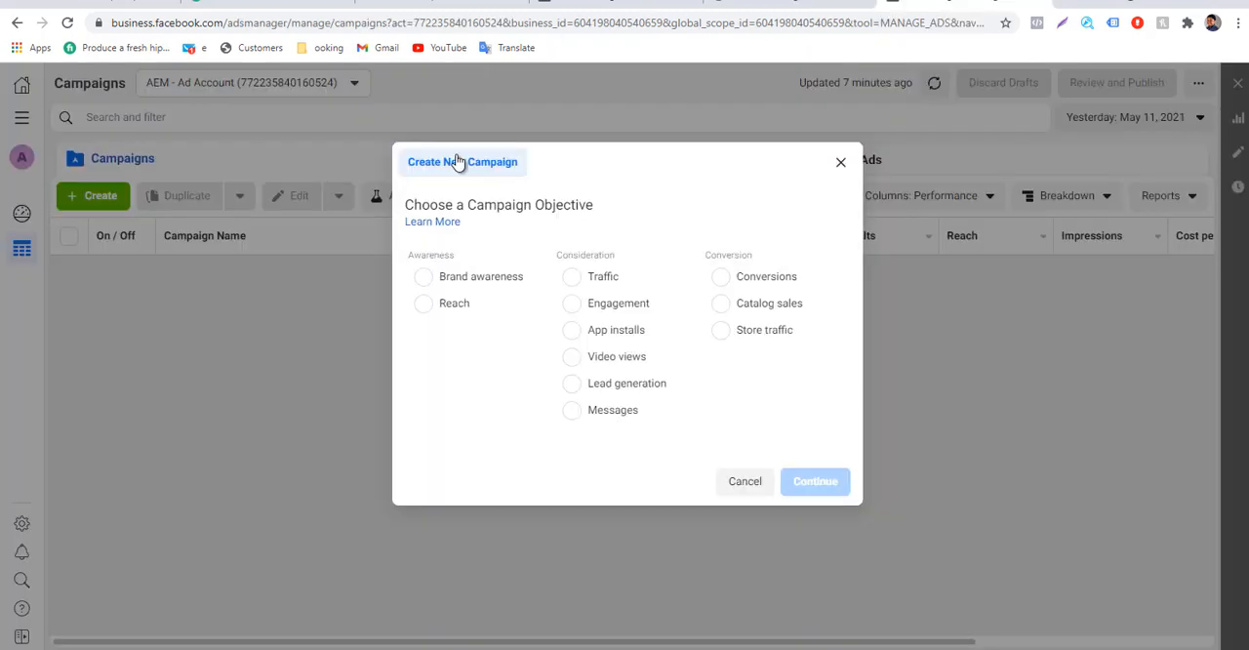
{"action": "left_click", "coordinate": [615, 4]}
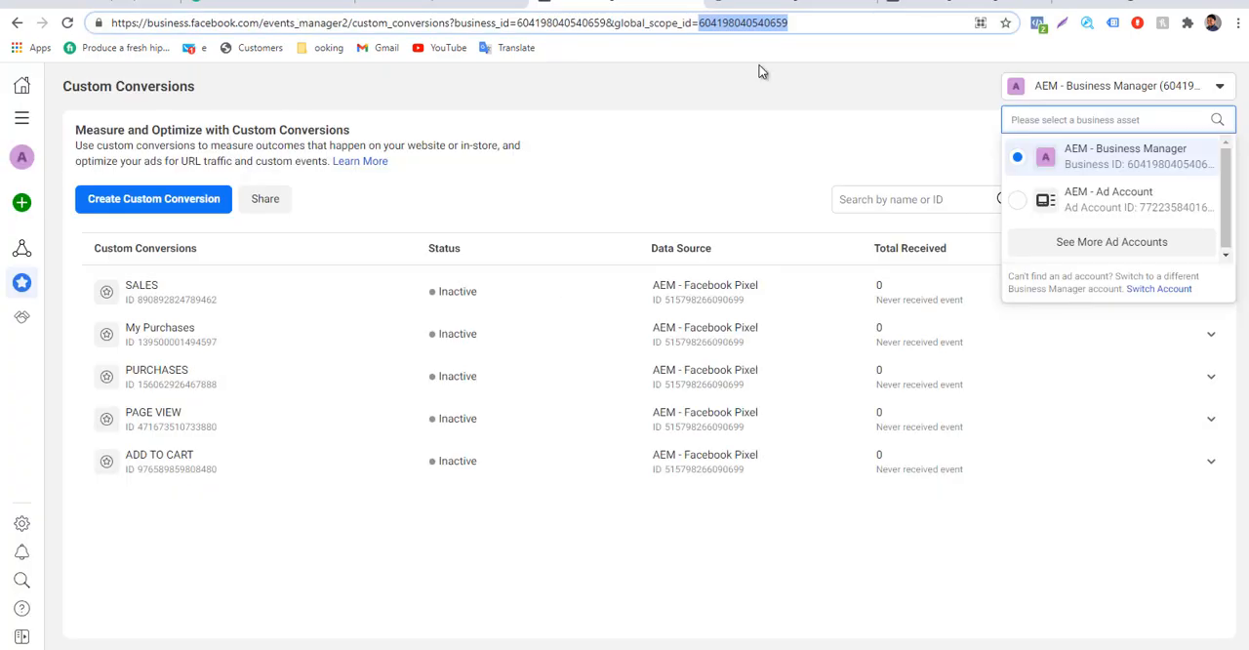
{"action": "left_click", "coordinate": [176, 198]}
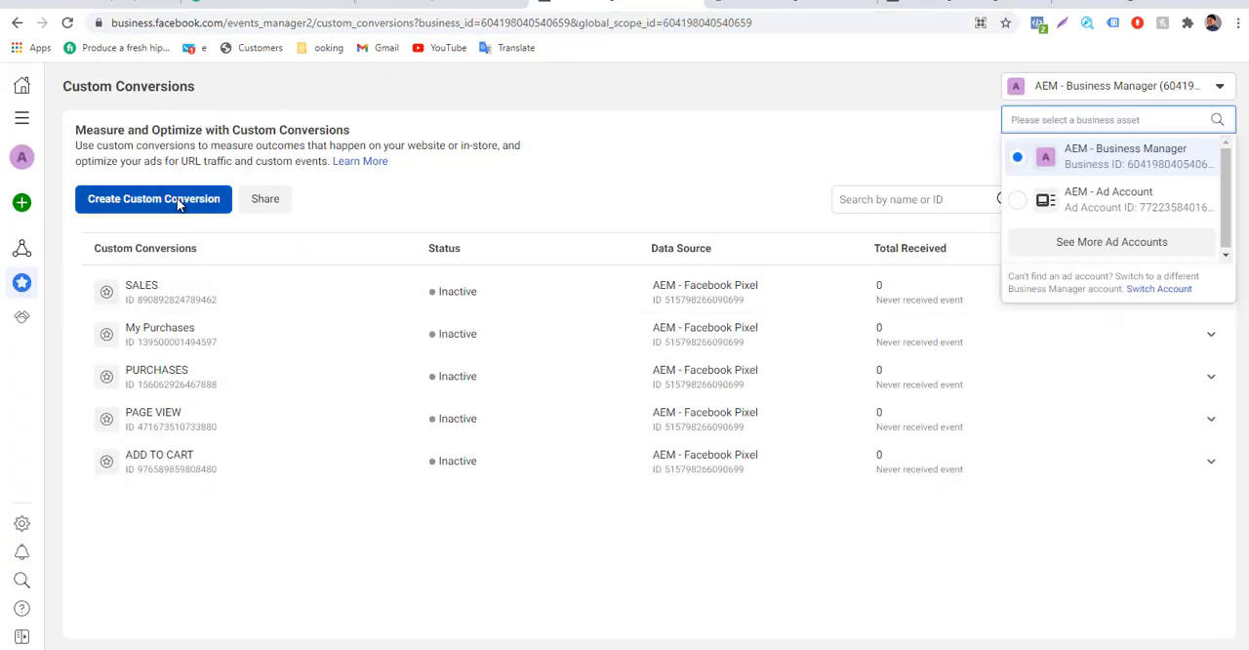
{"action": "left_click", "coordinate": [472, 170]}
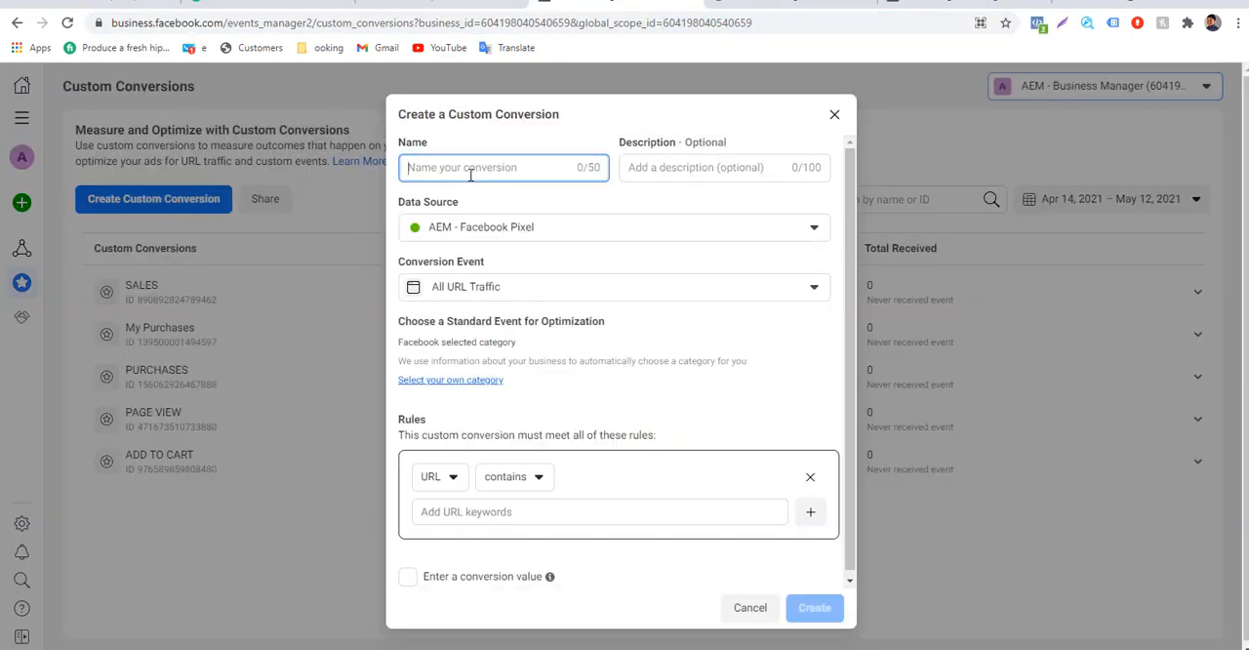
{"action": "type", "text": "LEADS"}
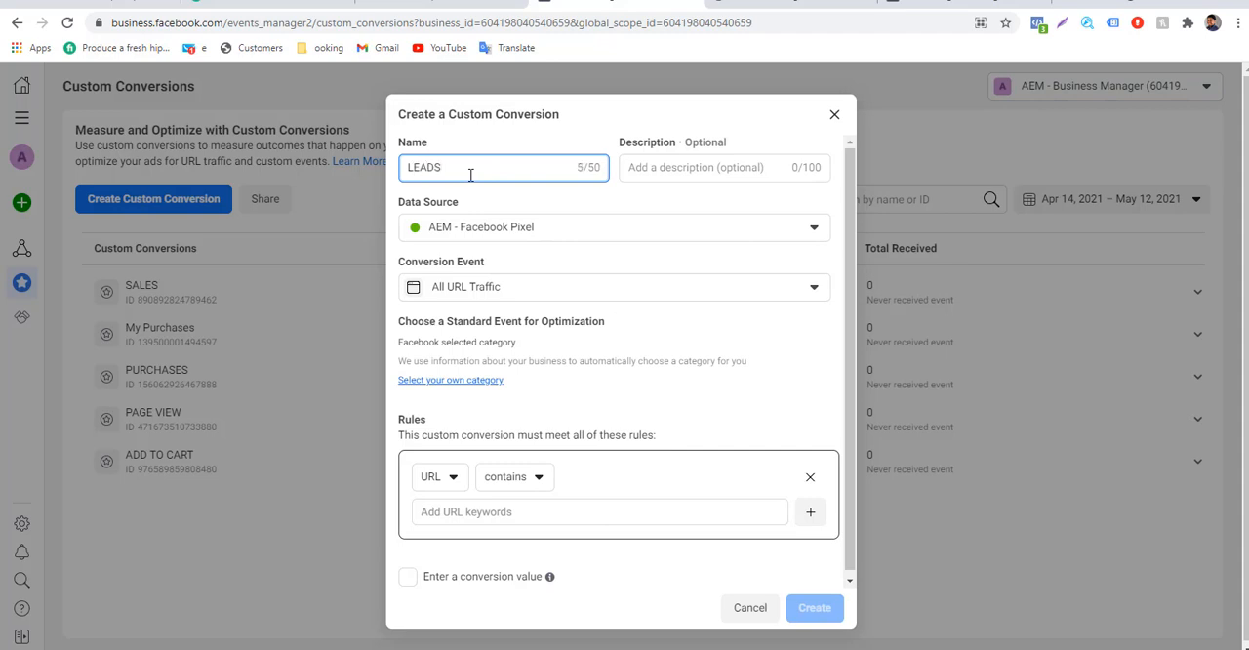
Choose Lead as the LEADS conversion's standard event for optimization, replacing the category selected by Facebook.
{"action": "left_click", "coordinate": [451, 382]}
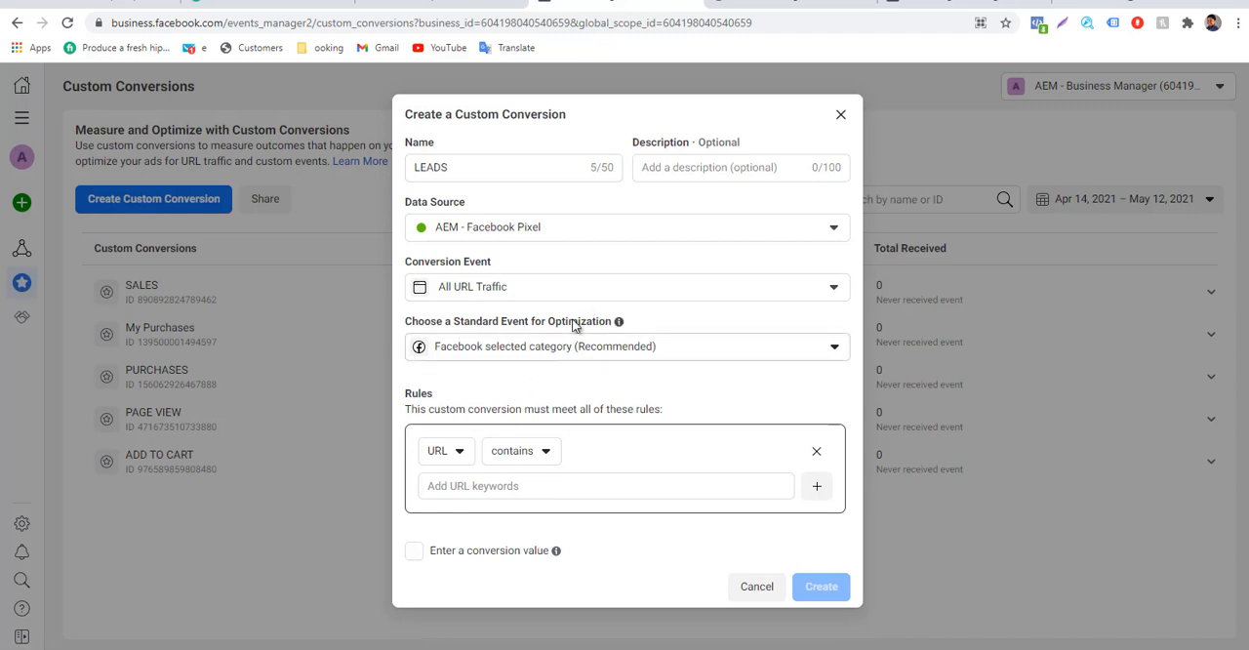
{"action": "left_click", "coordinate": [441, 353]}
{"action": "scroll", "coordinate": [543, 533], "scroll_direction": "down", "scroll_amount": 2}
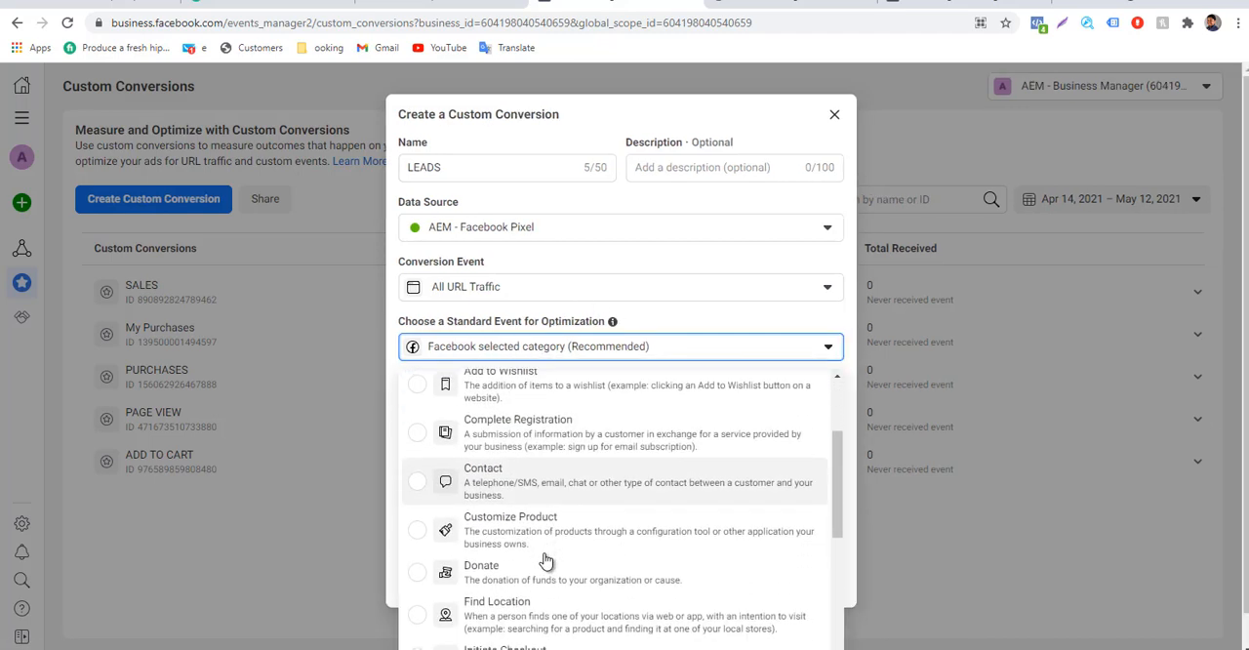
{"action": "scroll", "coordinate": [496, 547], "scroll_direction": "down", "scroll_amount": 1}
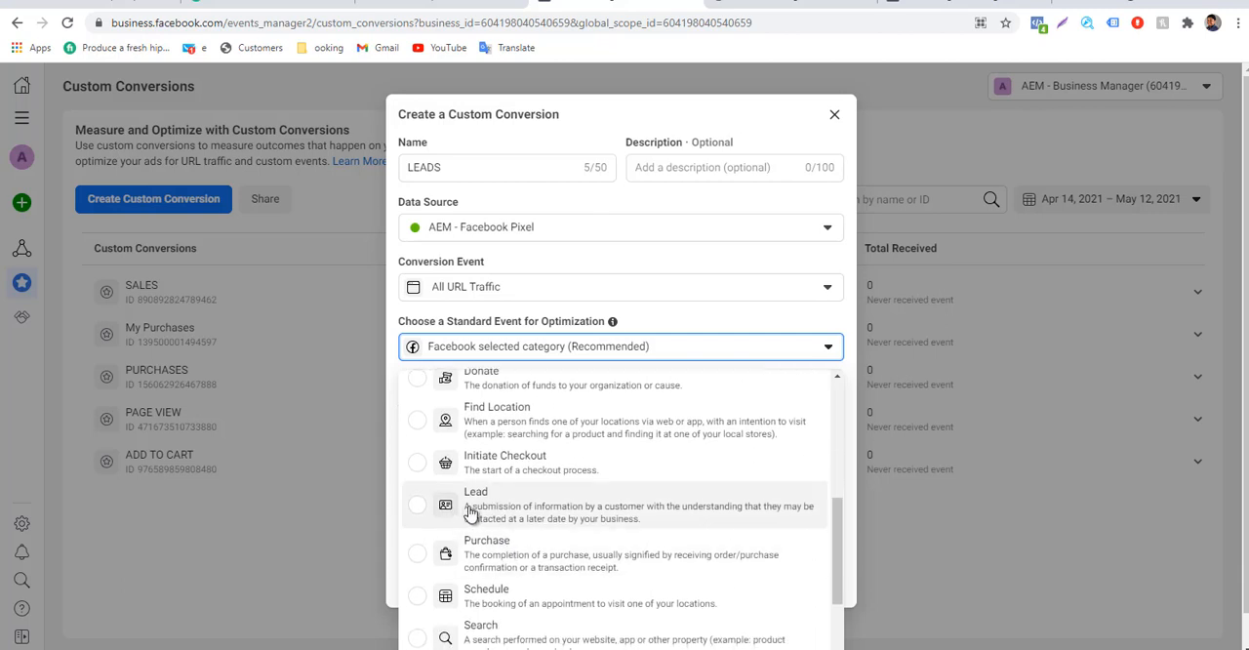
{"action": "left_click", "coordinate": [495, 516]}
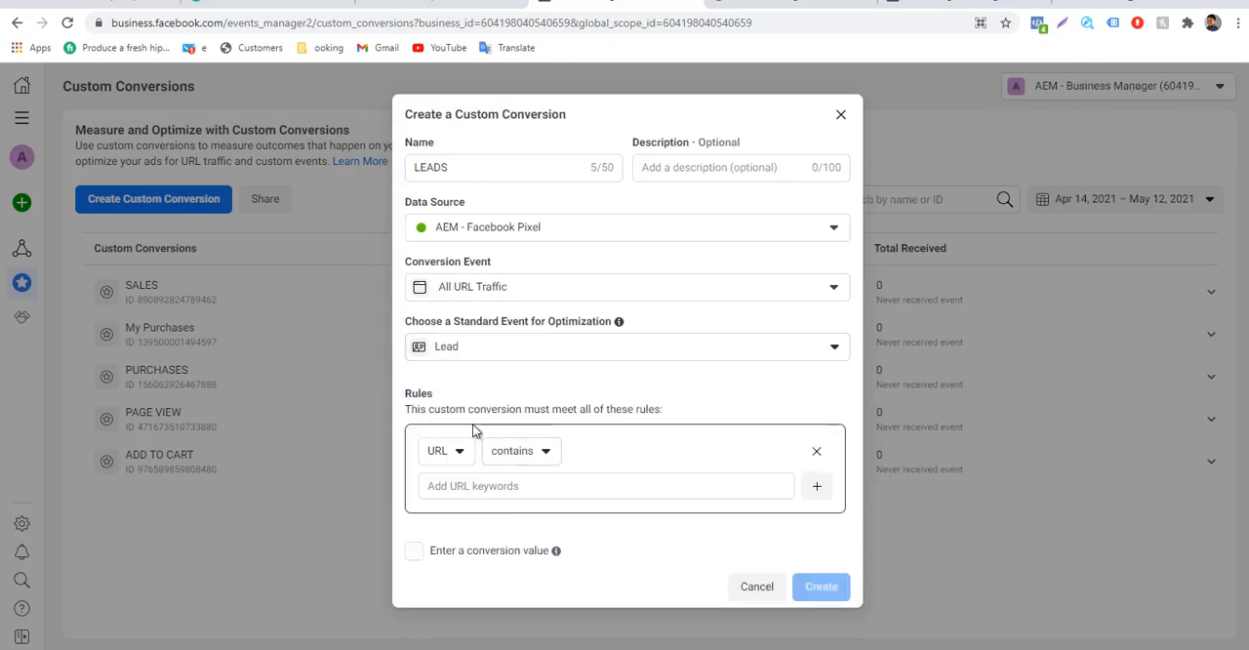
{"action": "left_click", "coordinate": [460, 487]}
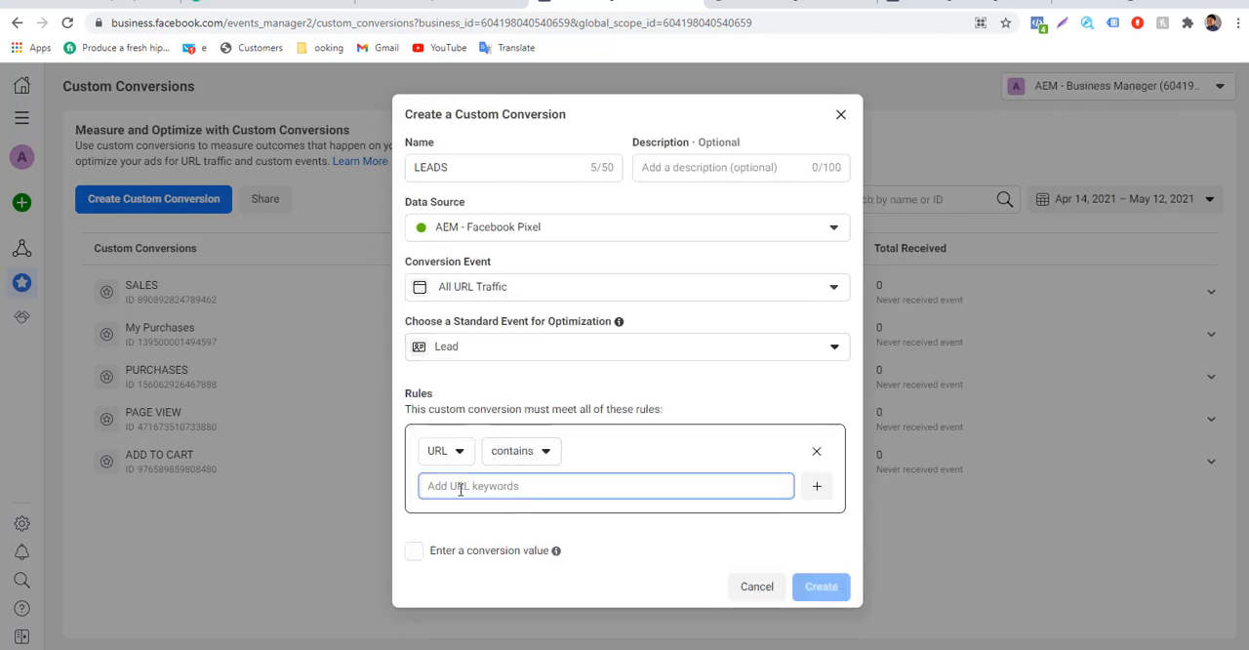
Switch to the Dropazz store dashboard and open the list of the store's pages.
{"action": "left_click", "coordinate": [439, 3]}
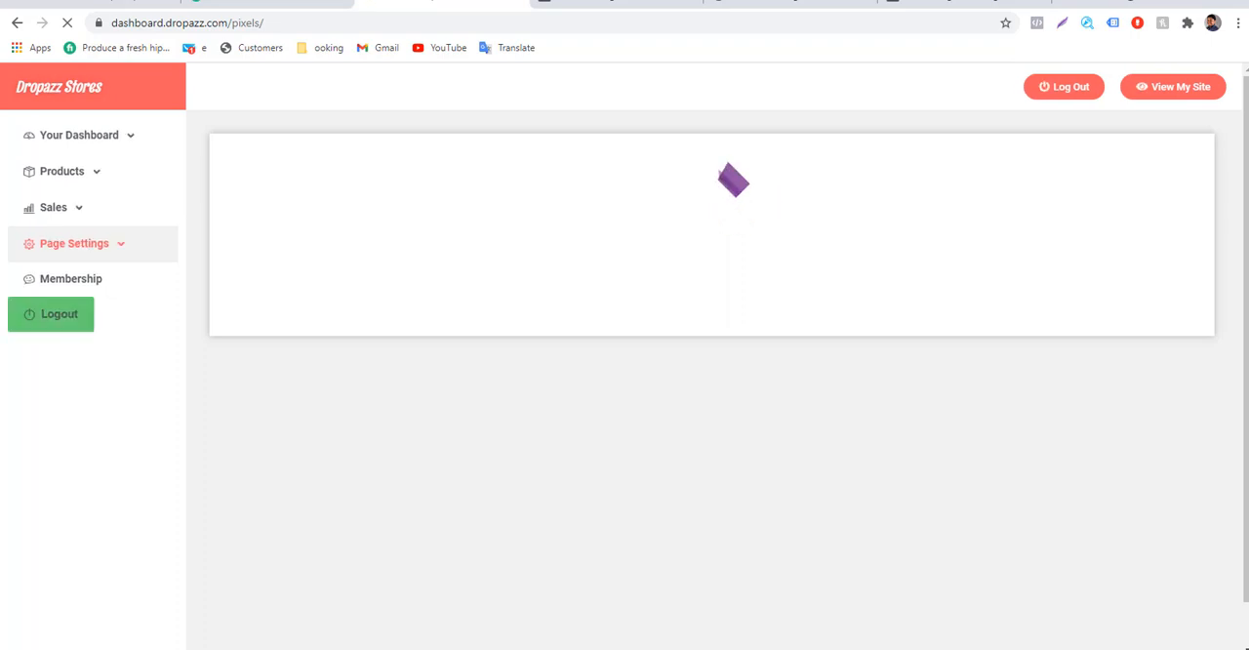
{"action": "scroll", "coordinate": [713, 356], "scroll_direction": "down", "scroll_amount": 2}
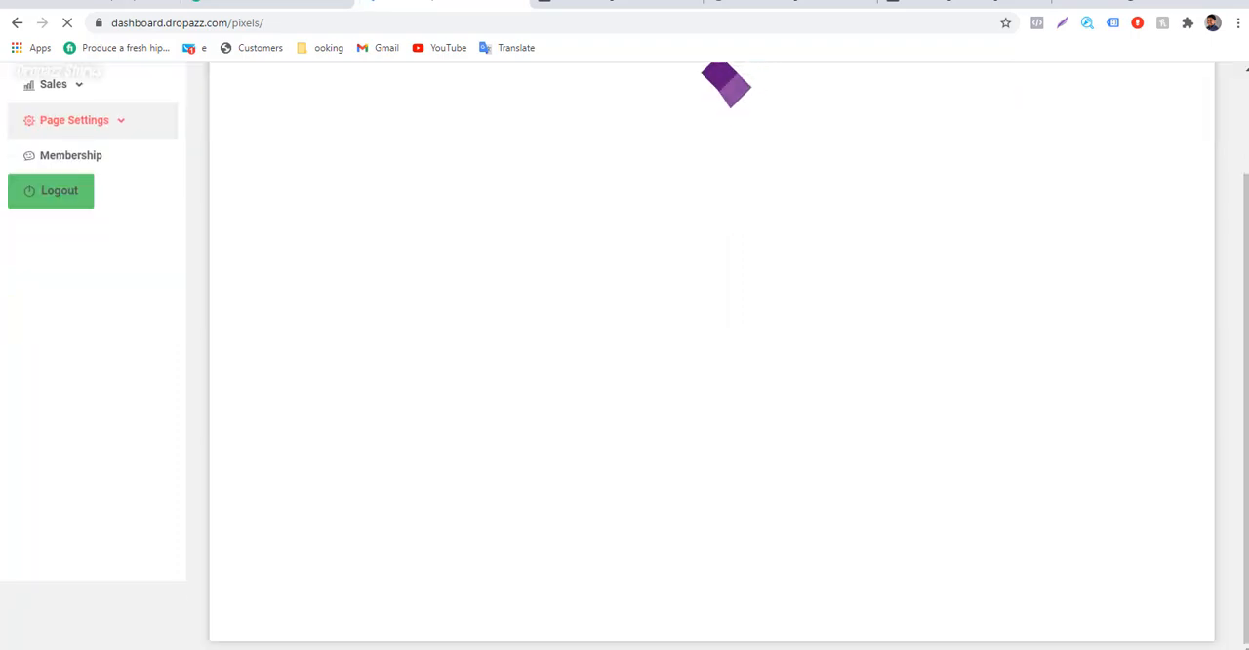
{"action": "scroll", "coordinate": [624, 153], "scroll_direction": "up", "scroll_amount": 2}
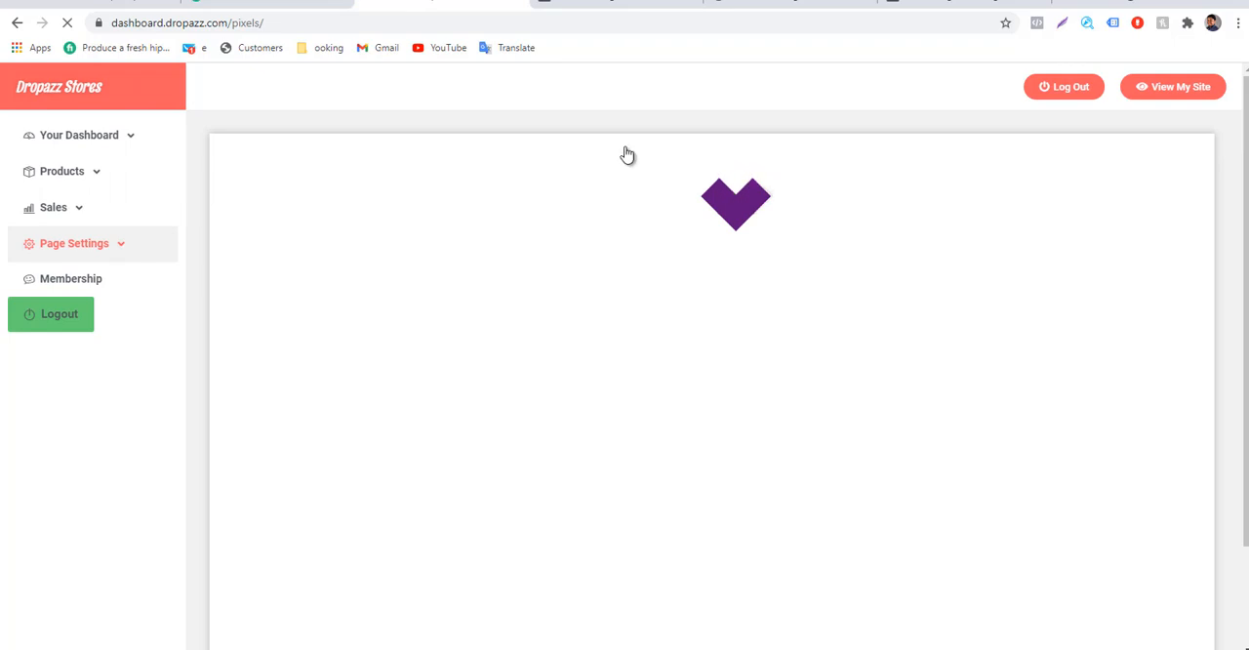
{"action": "left_click", "coordinate": [125, 246]}
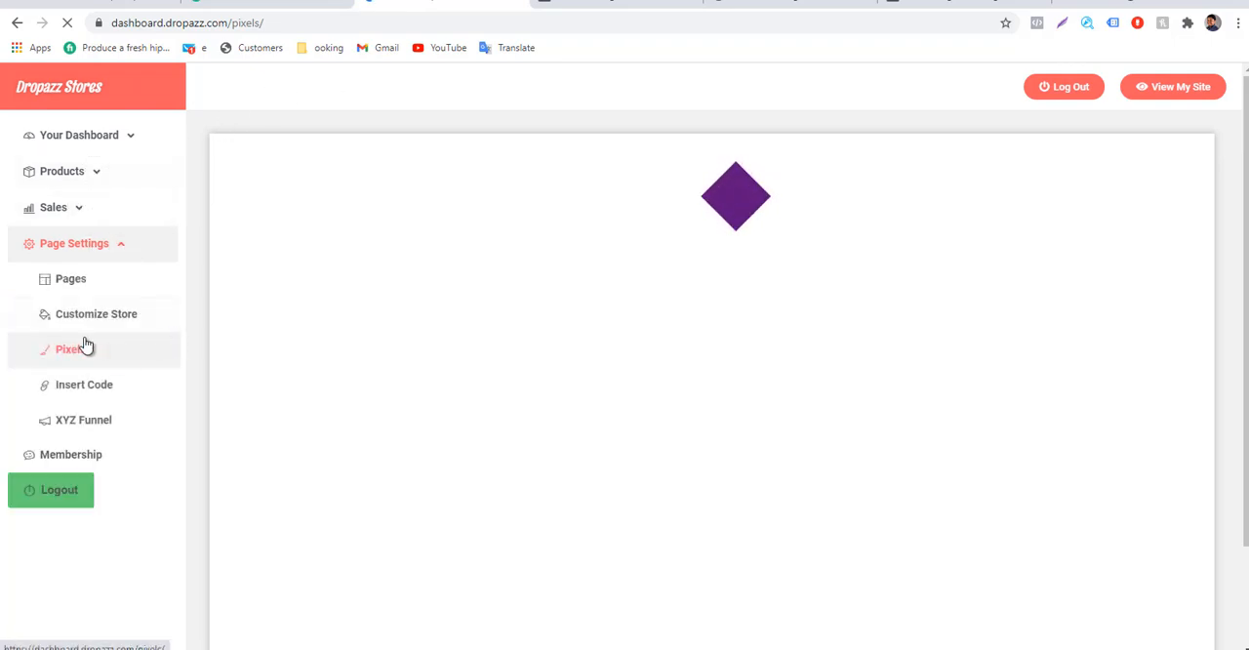
{"action": "left_click", "coordinate": [72, 283]}
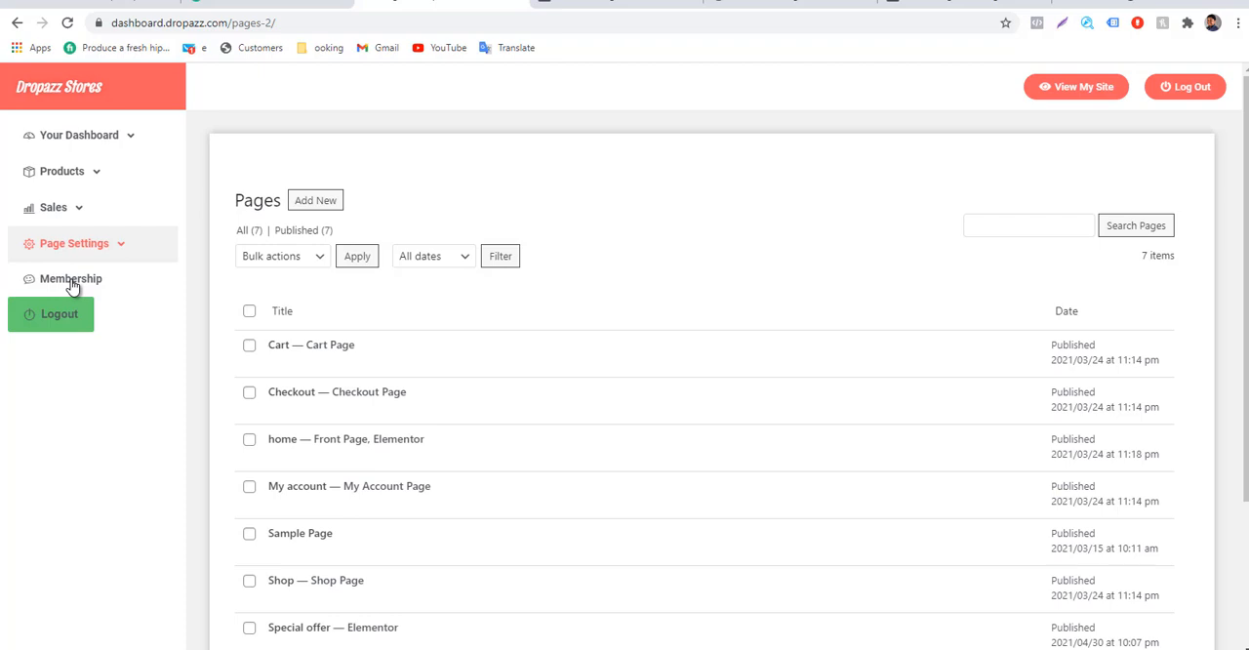
{"action": "scroll", "coordinate": [446, 491], "scroll_direction": "down", "scroll_amount": 2}
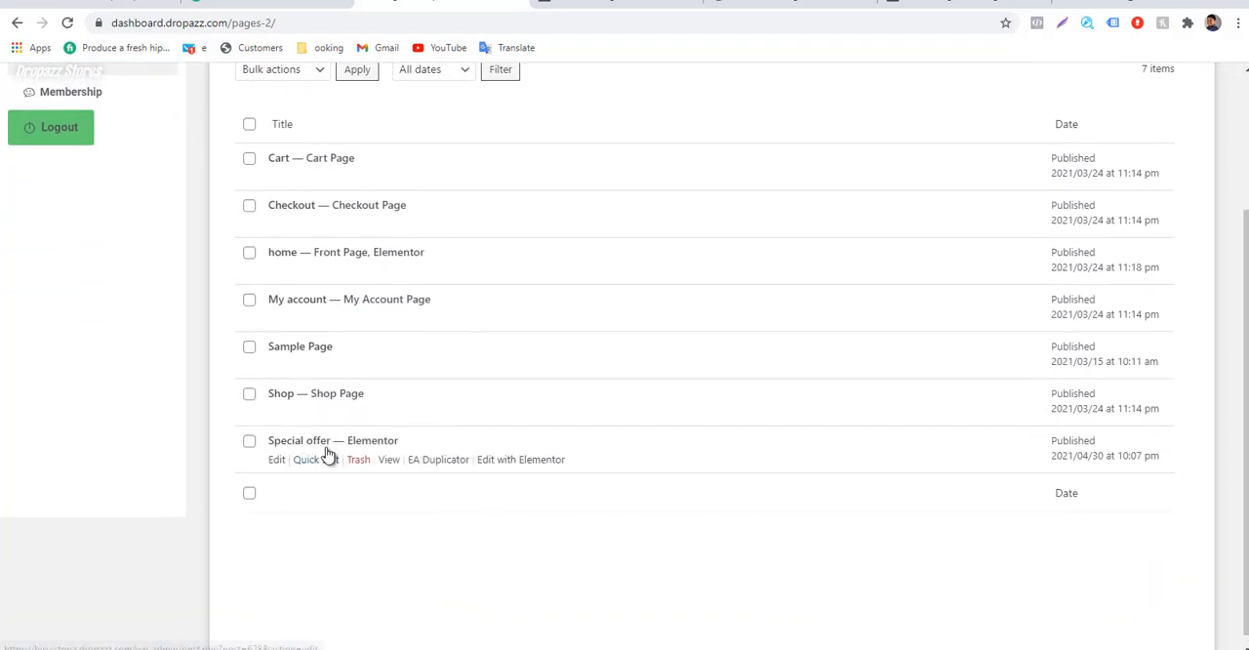
{"action": "scroll", "coordinate": [328, 455], "scroll_direction": "up", "scroll_amount": 1}
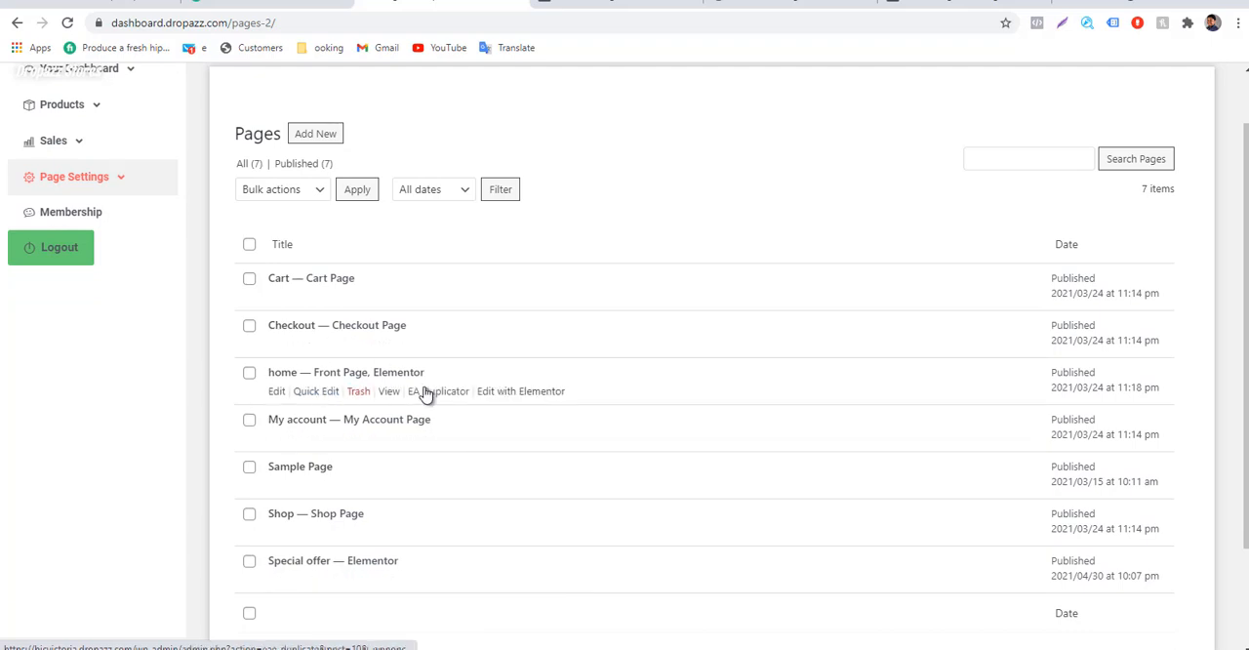
{"action": "scroll", "coordinate": [425, 395], "scroll_direction": "up", "scroll_amount": 1}
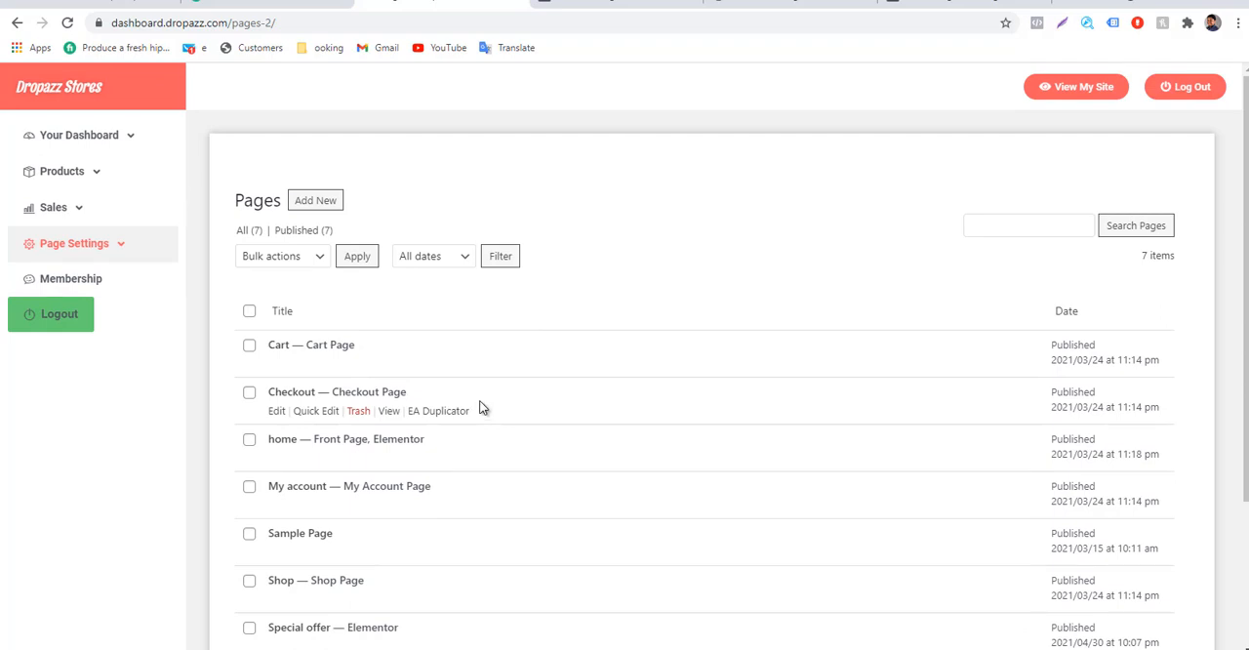
Add a new page to the store and dismiss the block editor's welcome guide.
{"action": "left_click", "coordinate": [310, 207]}
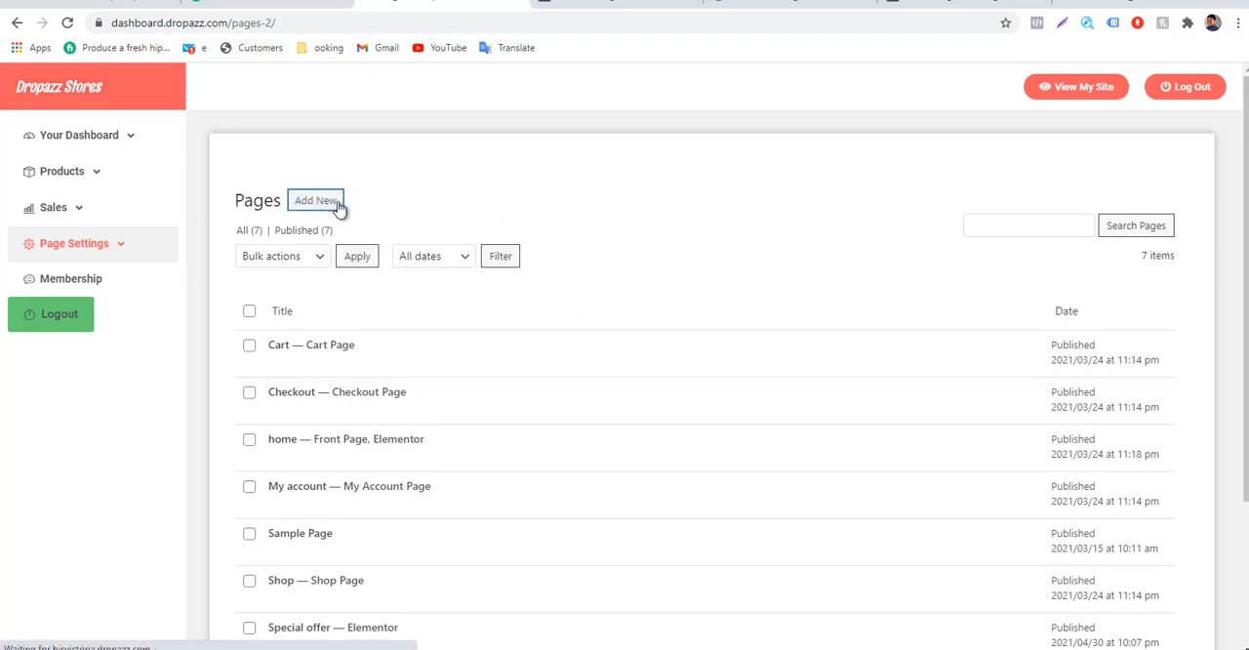
{"action": "left_click", "coordinate": [338, 204]}
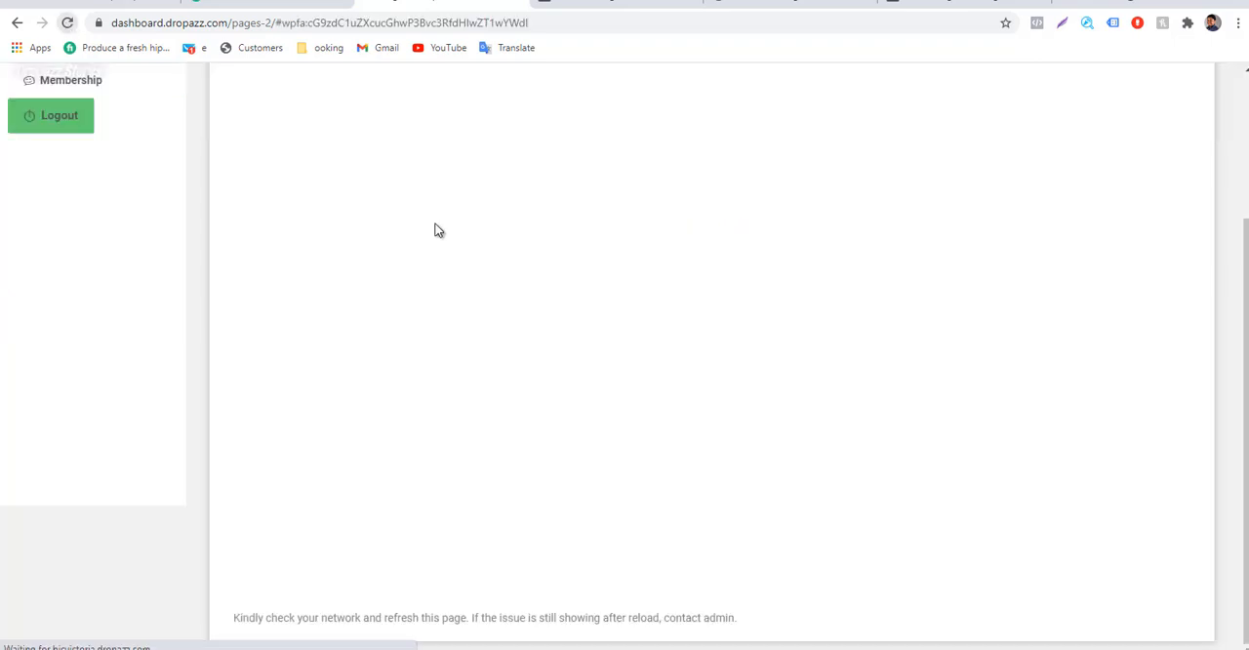
{"action": "left_click", "coordinate": [68, 25]}
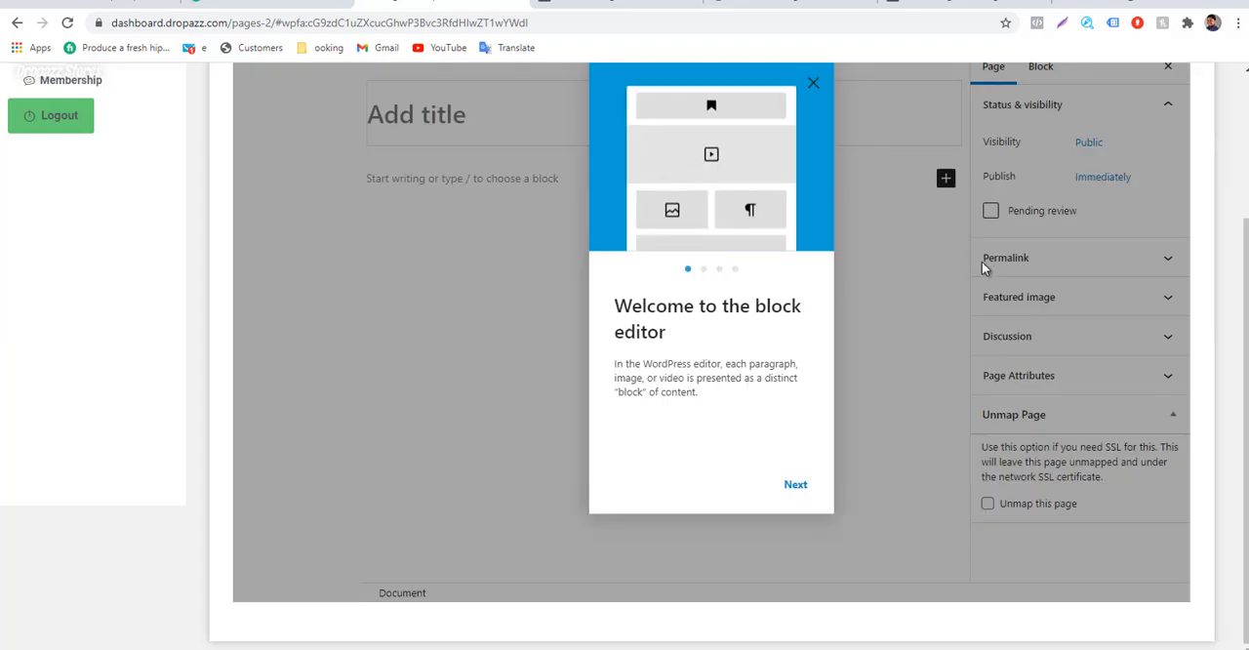
{"action": "scroll", "coordinate": [967, 290], "scroll_direction": "up", "scroll_amount": 3}
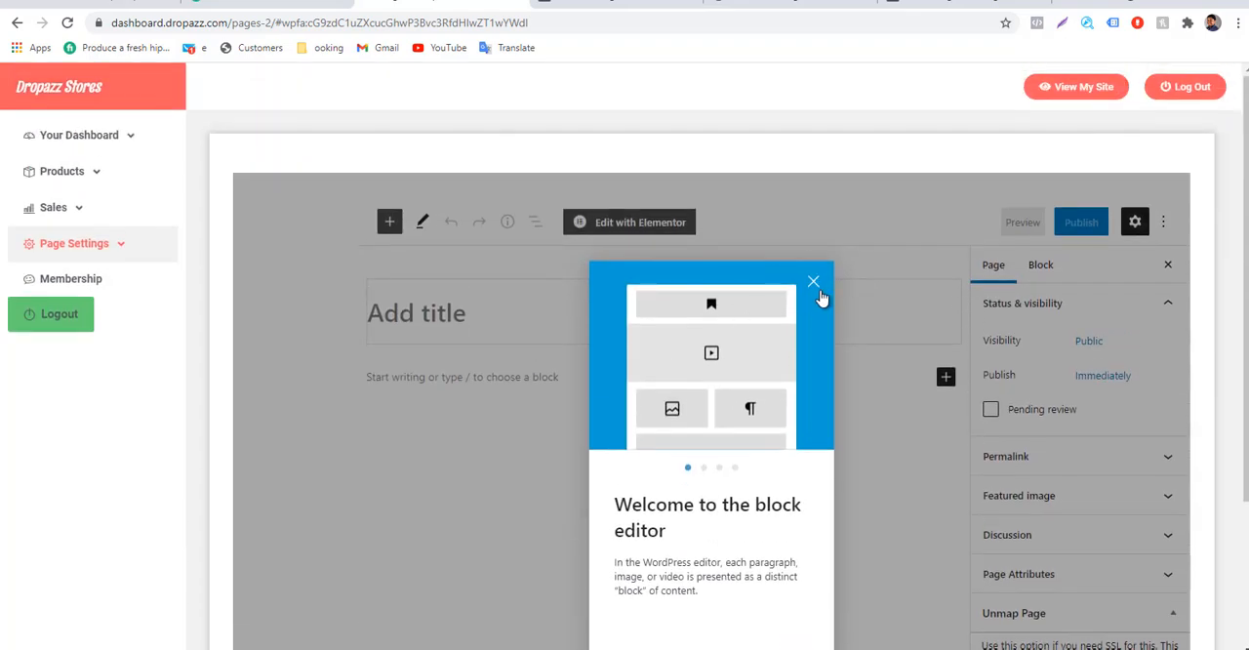
{"action": "left_click", "coordinate": [814, 283]}
Title the new page thank-you.
{"action": "left_click", "coordinate": [448, 336]}
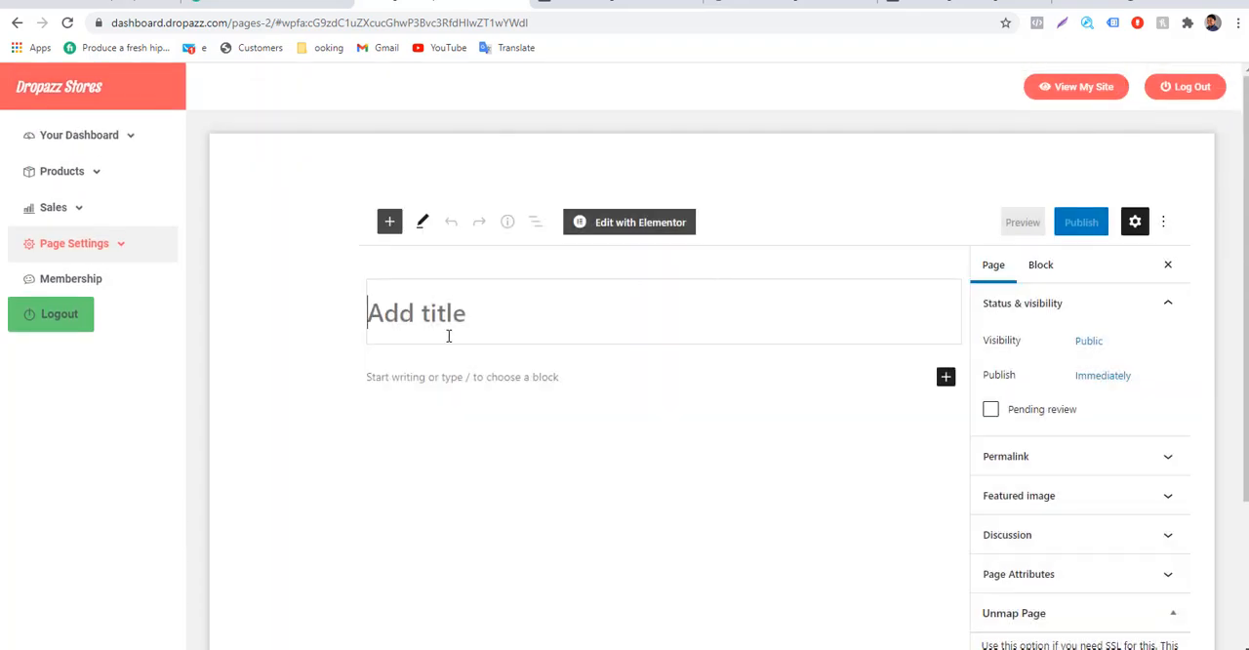
{"action": "type", "text": "thak"}
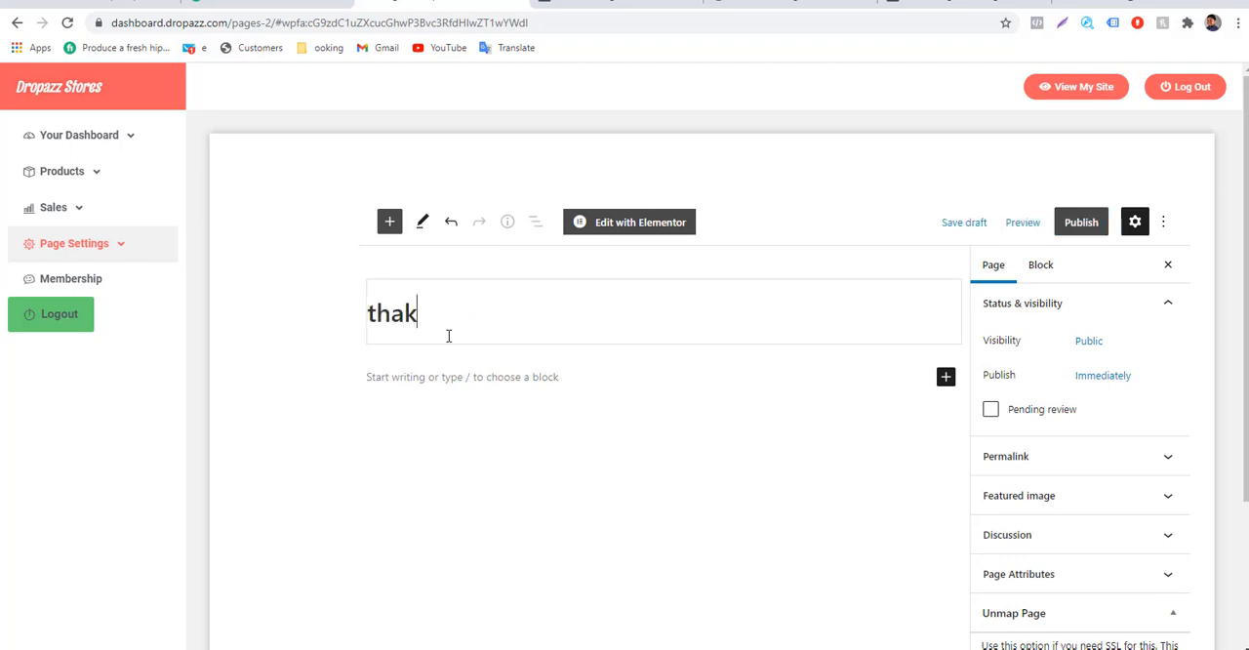
{"action": "key", "text": "BackSpace"}
{"action": "type", "text": "nk0"}
{"action": "key", "text": "BackSpace"}
{"action": "type", "text": "-th"}
{"action": "type", "text": "you"}
Write the page text "Thank you for claiming your deal and offer. Kindly check your email for verification mail and claiming your deal with COUPON.".
{"action": "left_click", "coordinate": [500, 372]}
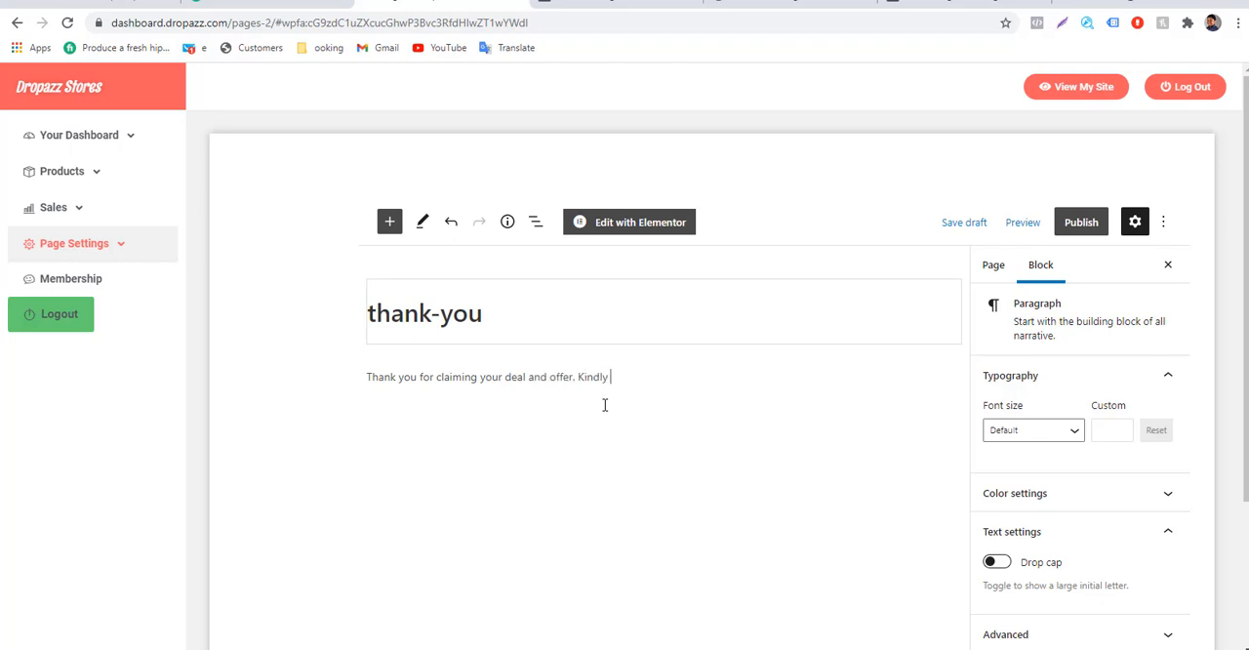
{"action": "type", "text": "mail for yerification mai"}
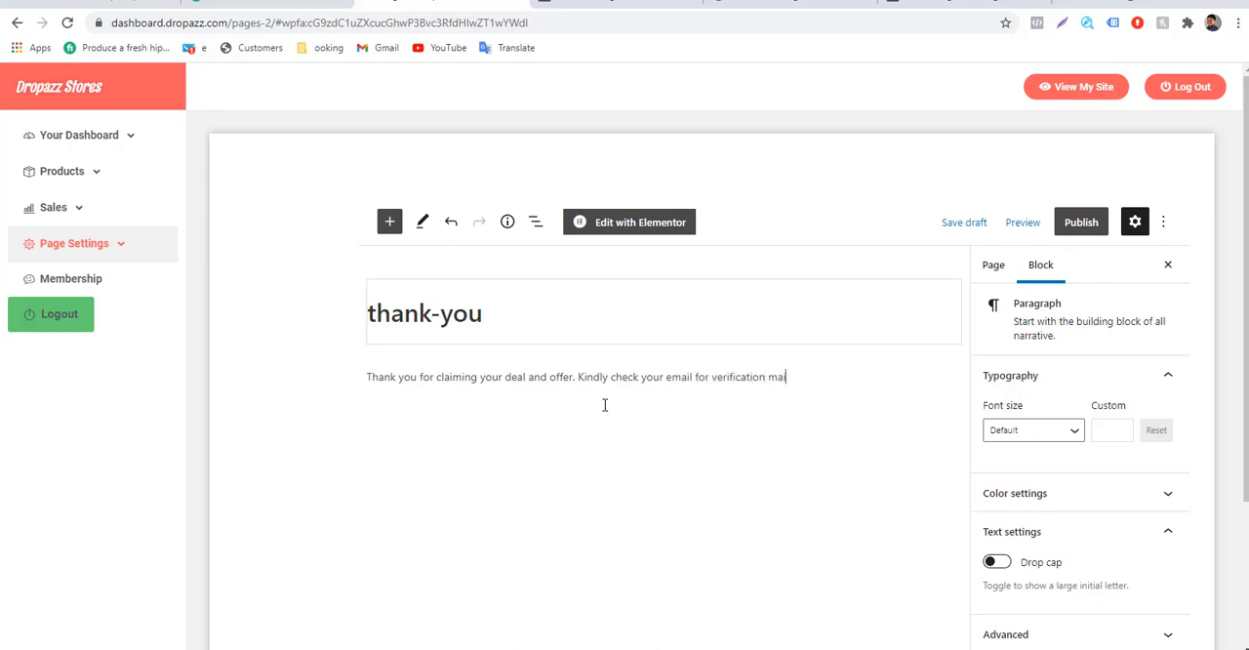
{"action": "type", "text": "l and claiming your "}
{"action": "type", "text": "deal "}
{"action": "type", "text": "w"}
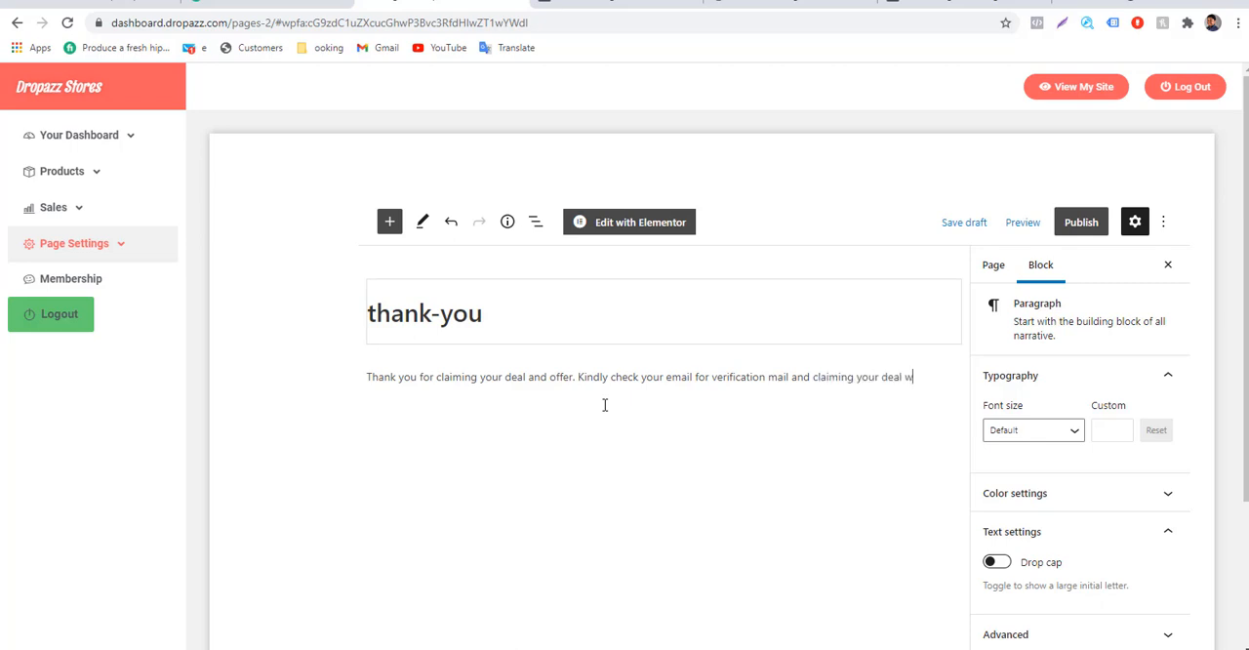
{"action": "type", "text": "ith COUPON."}
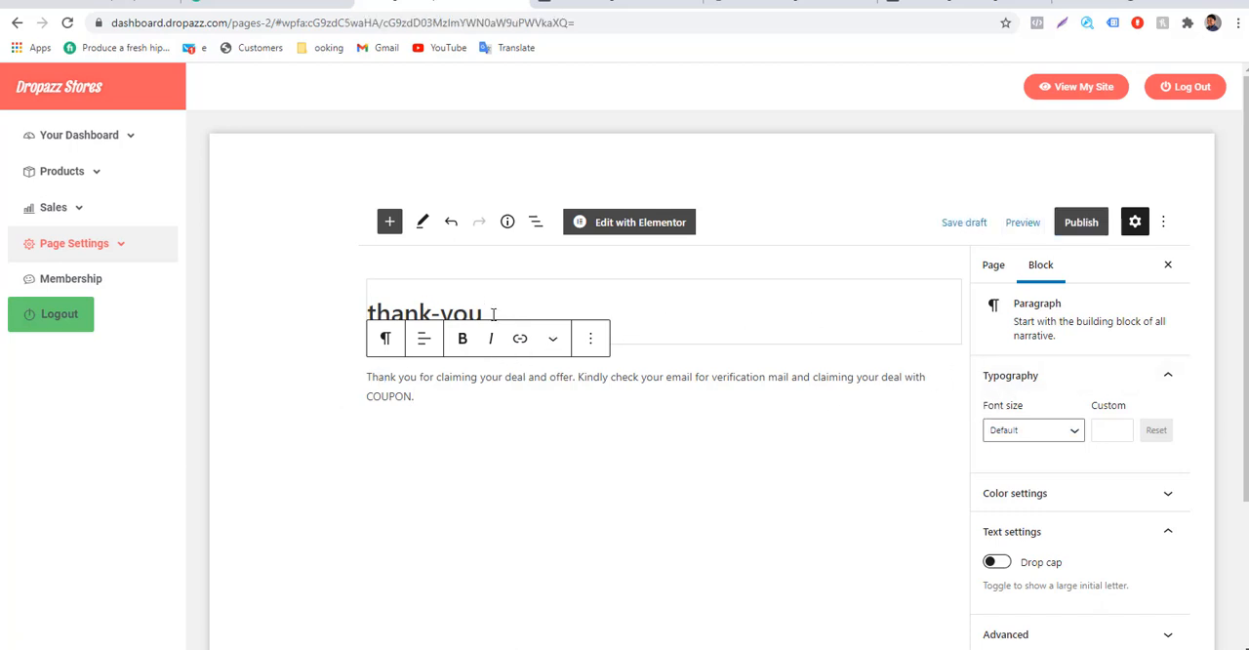
Publish the thank-you page, copy its link, and switch back to Facebook.
{"action": "left_click_drag", "start_coordinate": [489, 312], "coordinate": [455, 282]}
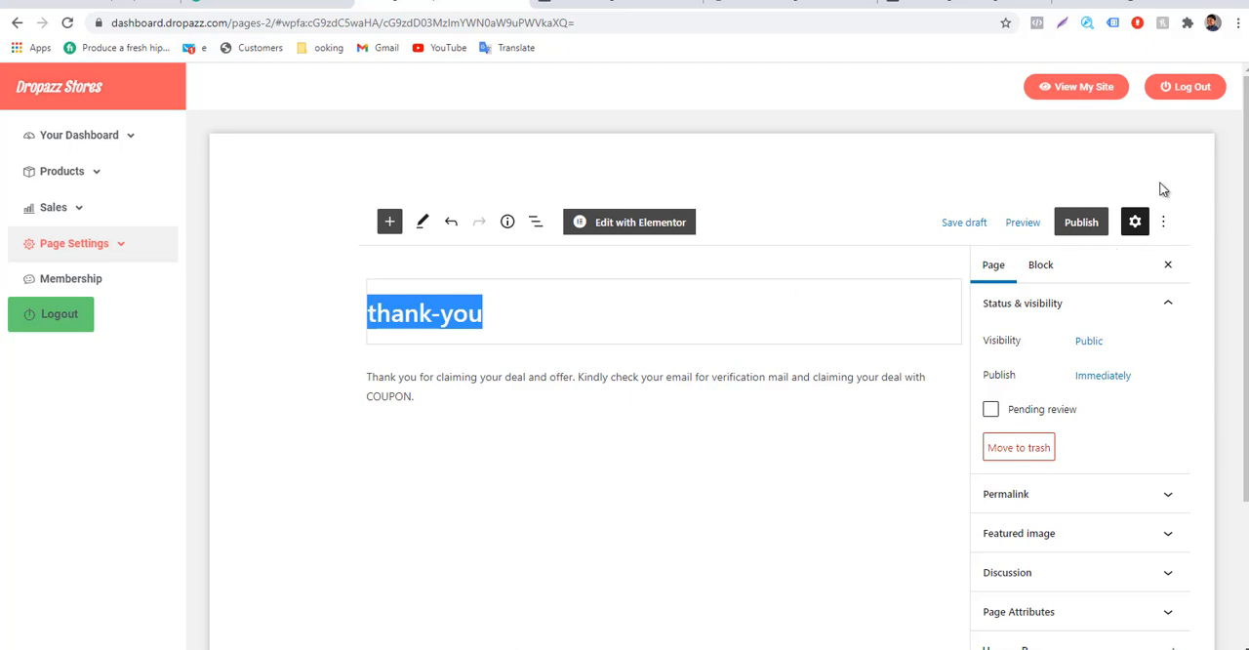
{"action": "left_click", "coordinate": [1088, 223]}
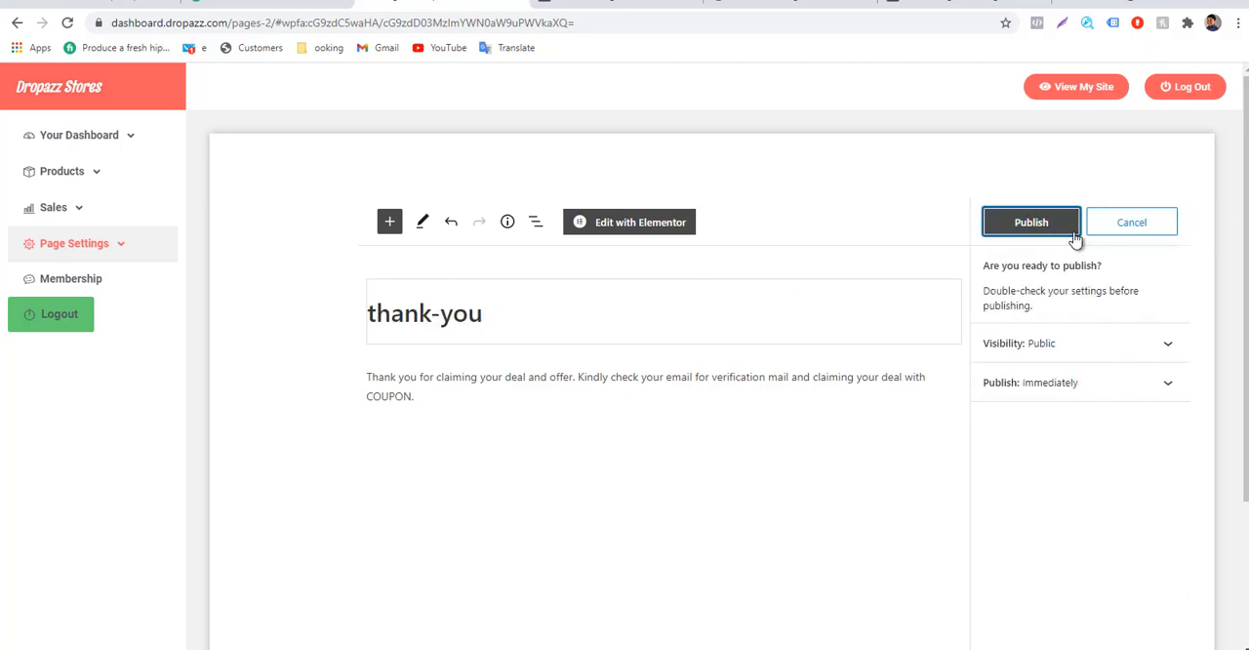
{"action": "left_click", "coordinate": [1019, 223]}
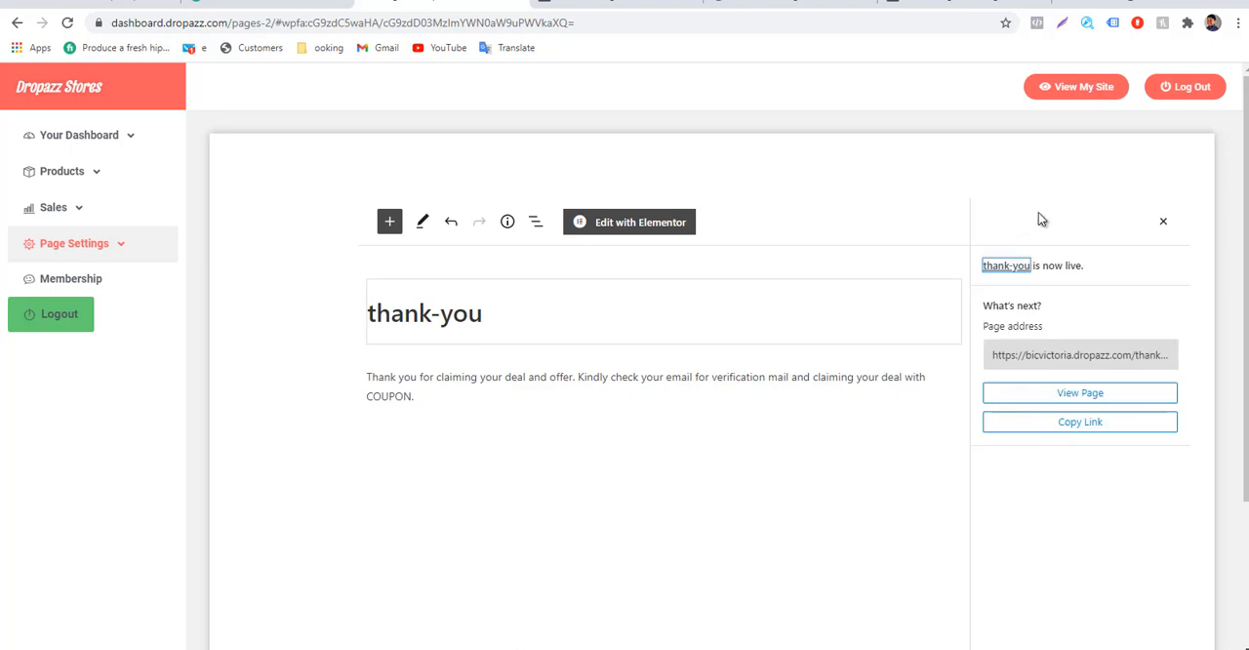
{"action": "left_click", "coordinate": [1065, 351]}
{"action": "left_click", "coordinate": [1069, 425]}
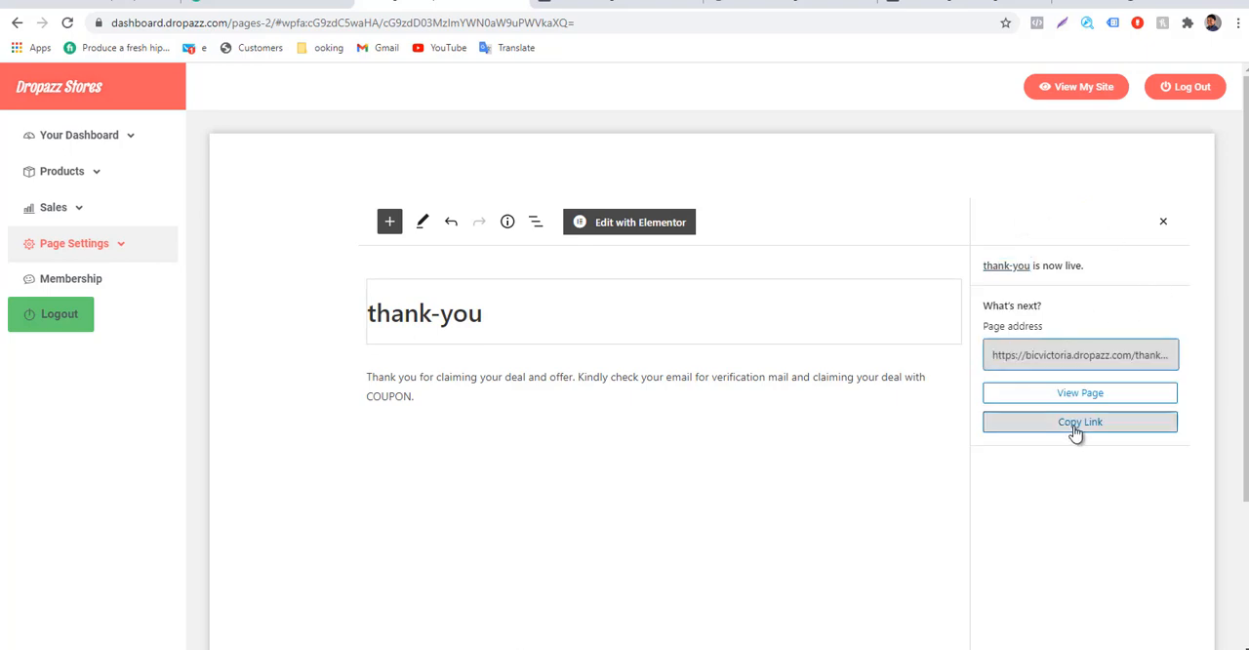
{"action": "left_click", "coordinate": [924, 4]}
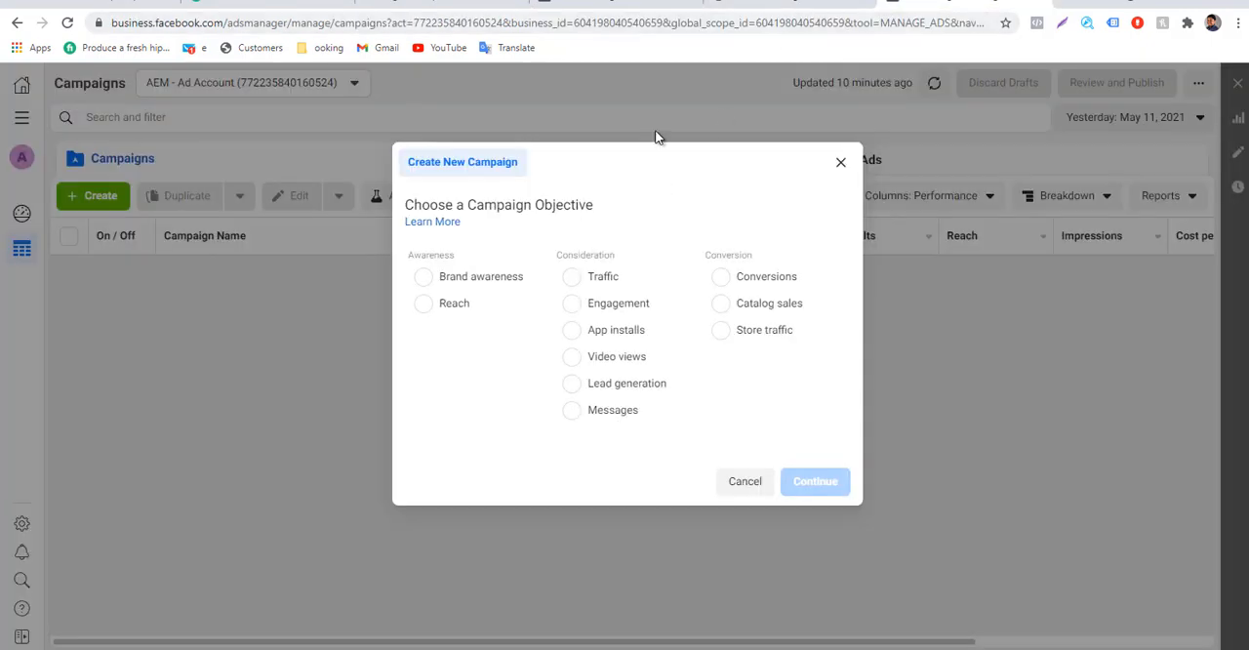
{"action": "left_click", "coordinate": [615, 5]}
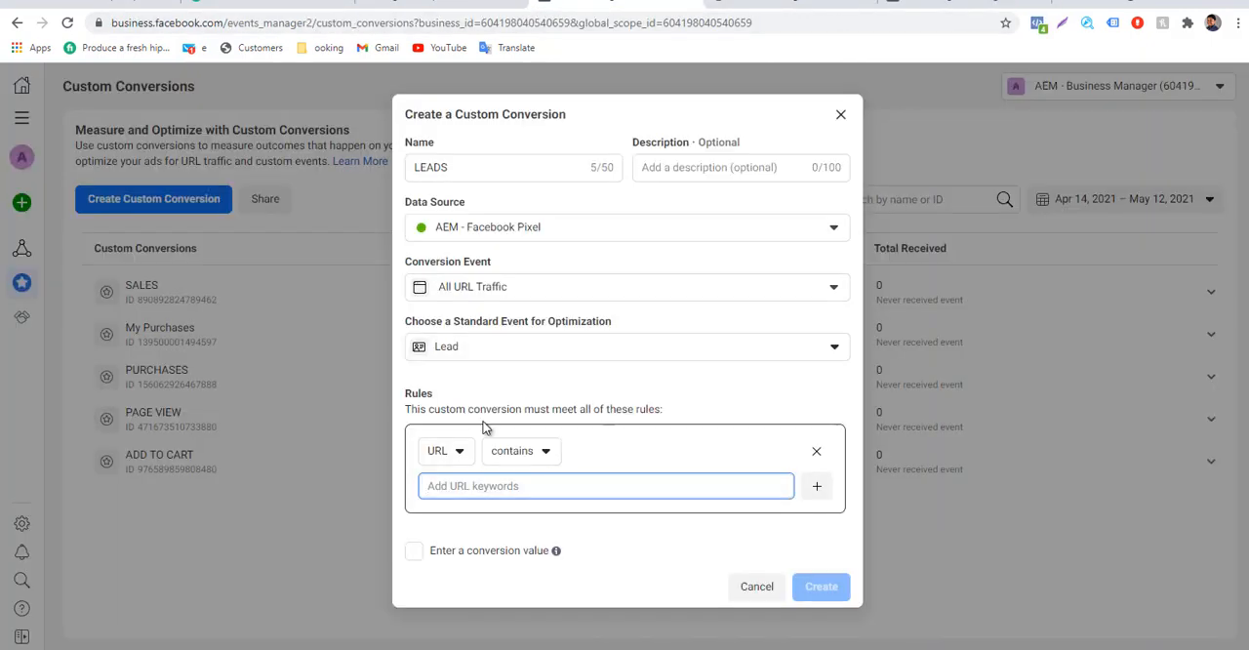
{"action": "left_click", "coordinate": [477, 488]}
{"action": "key", "text": "ctrl+v"}
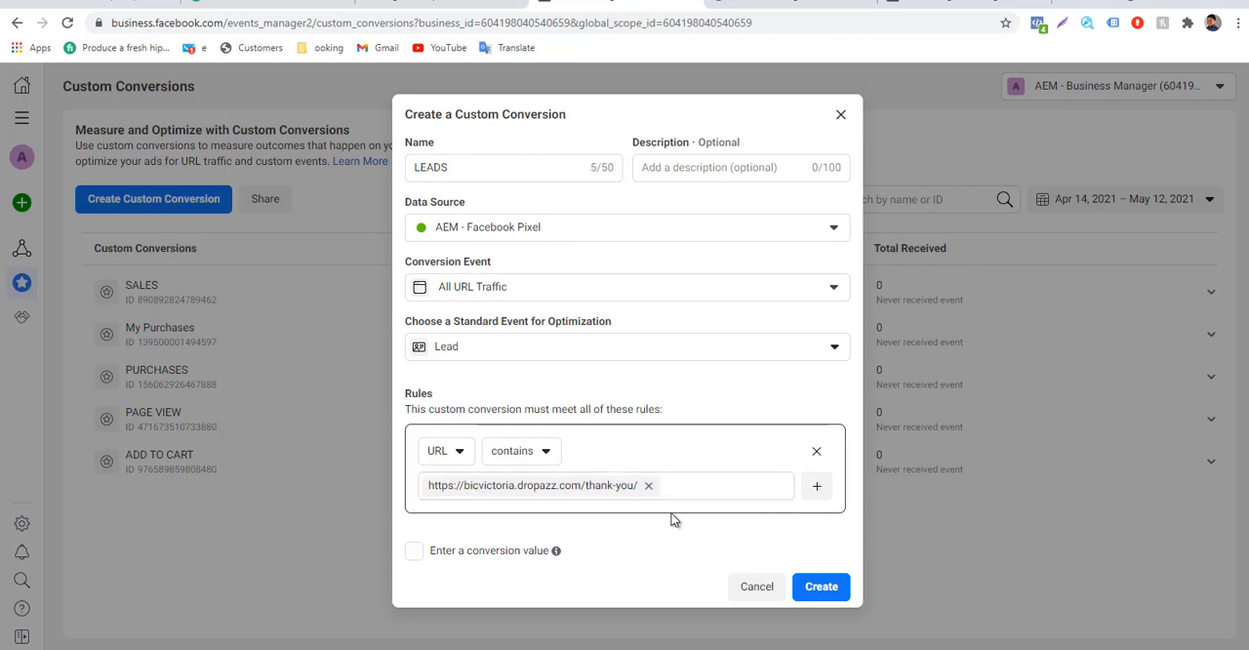
{"action": "left_click", "coordinate": [820, 585]}
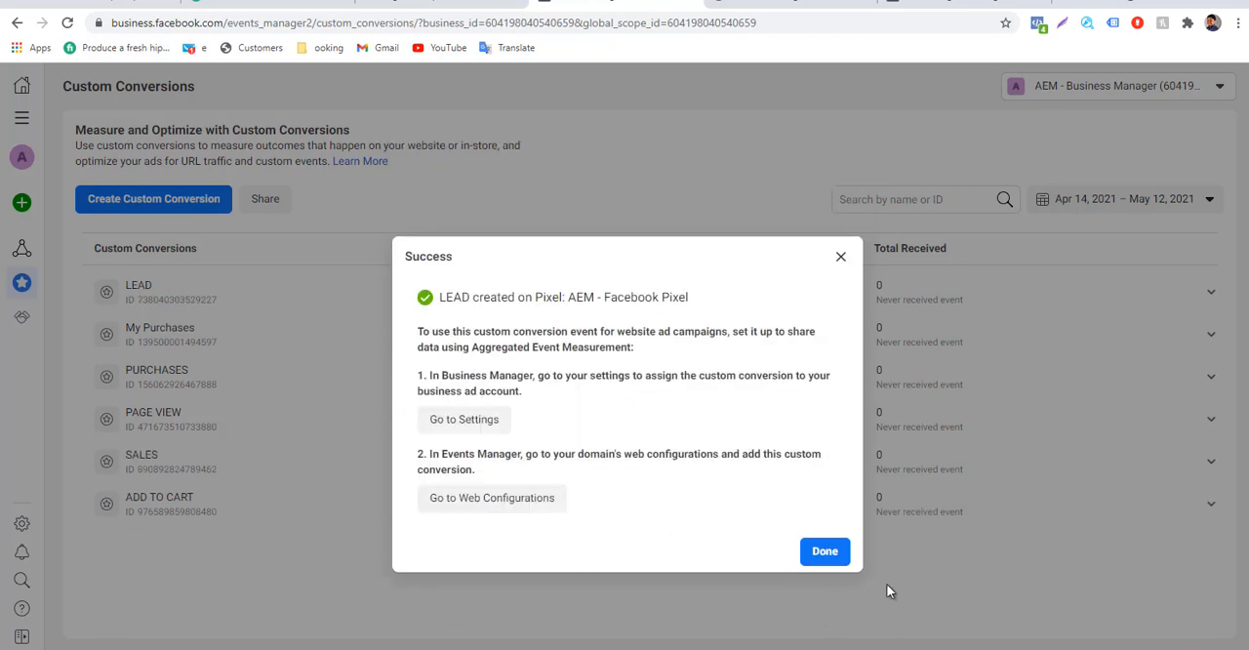
{"action": "left_click", "coordinate": [828, 554]}
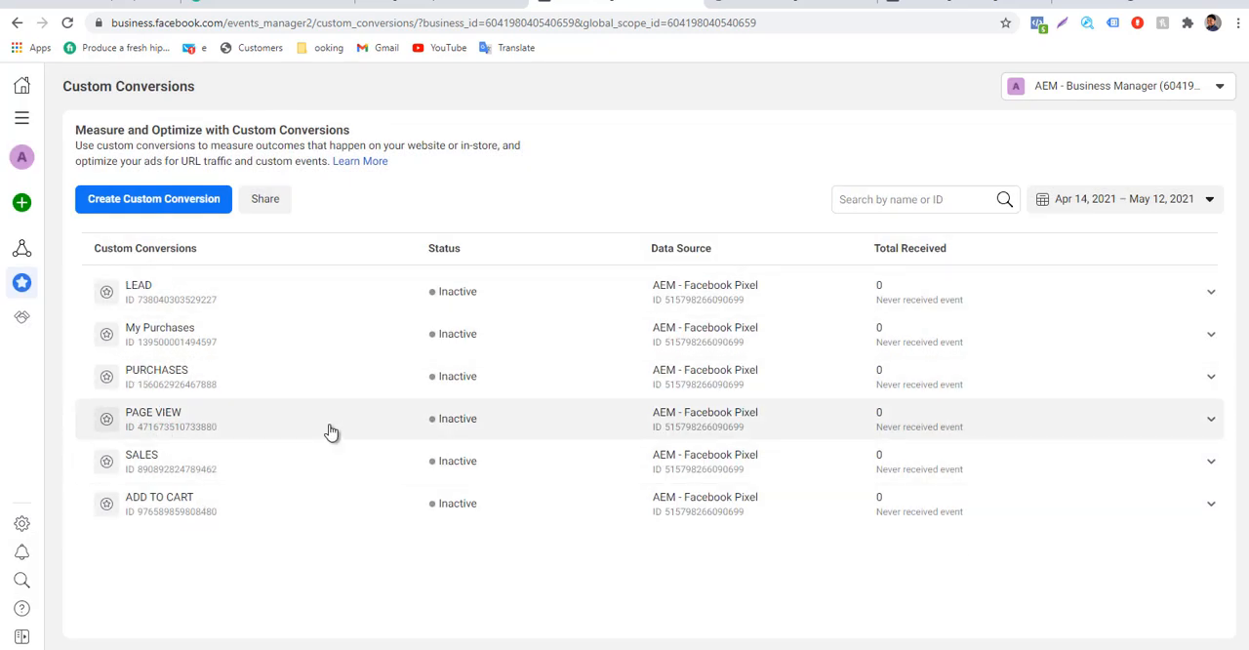
Switch to the Dropazz store dashboard and open the XYZ Funnel settings to view the Upsell Redirect option.
{"action": "left_click", "coordinate": [459, 4]}
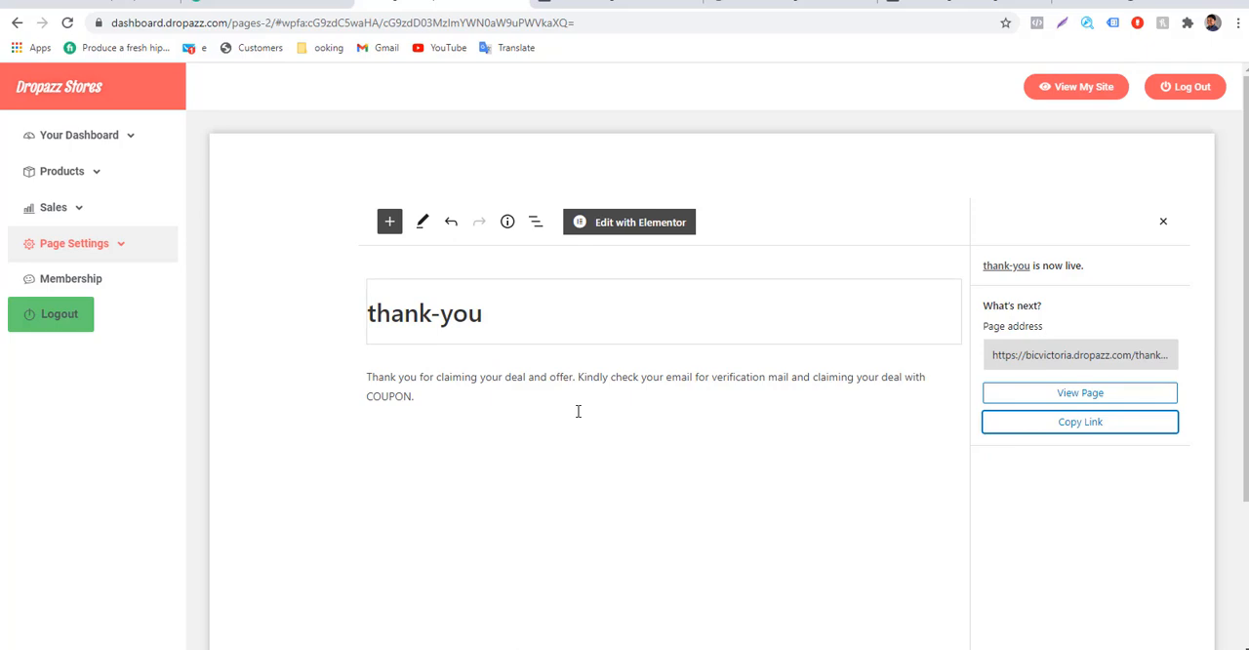
{"action": "left_click", "coordinate": [123, 246]}
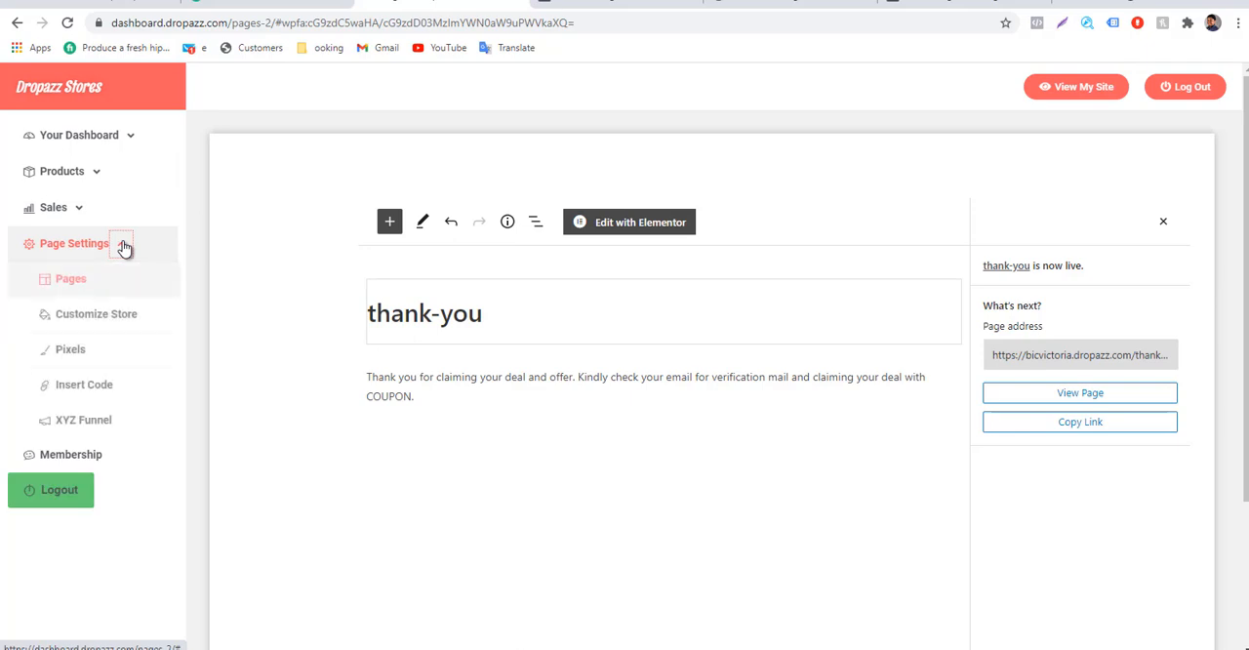
{"action": "left_click", "coordinate": [87, 430]}
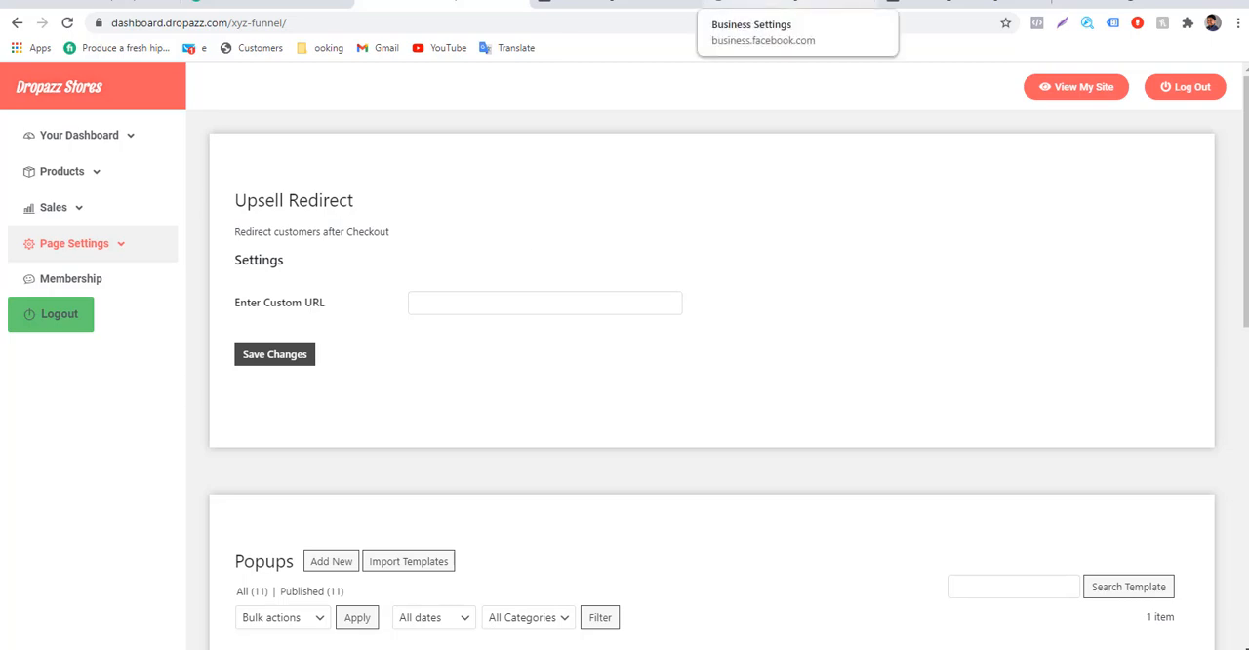
Return to Facebook's custom conversions and examine the event, rules and value of the My Purchases conversion.
{"action": "left_click", "coordinate": [733, 3]}
{"action": "left_click", "coordinate": [624, 3]}
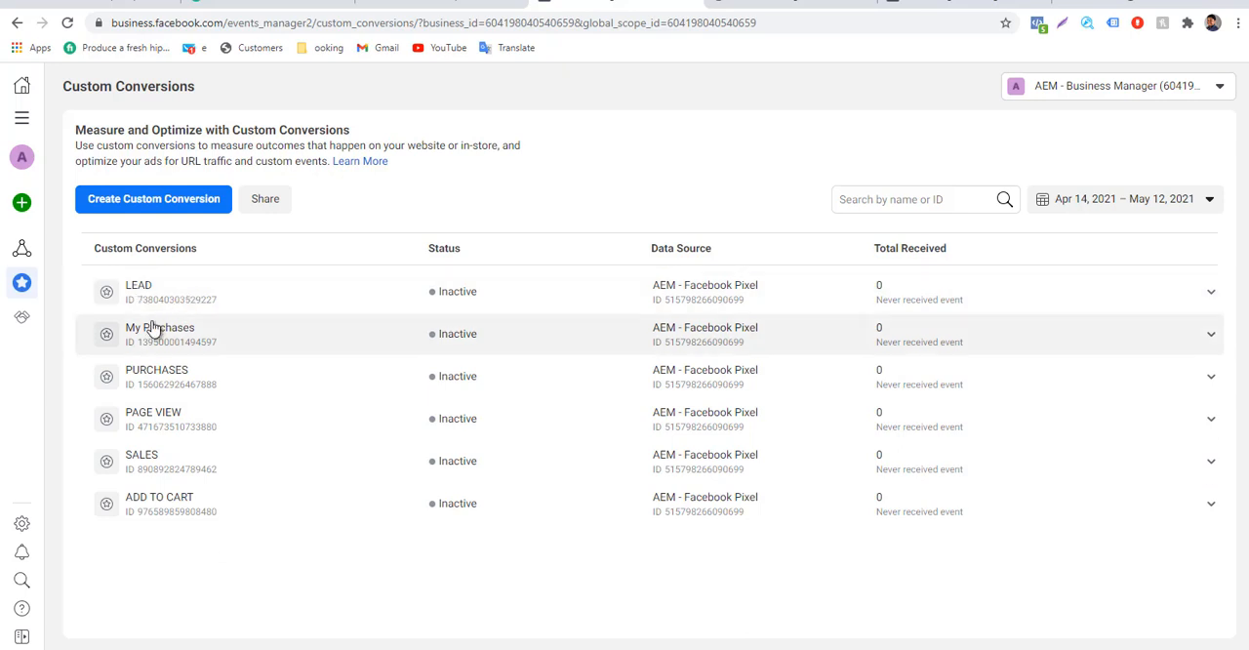
{"action": "left_click", "coordinate": [156, 330]}
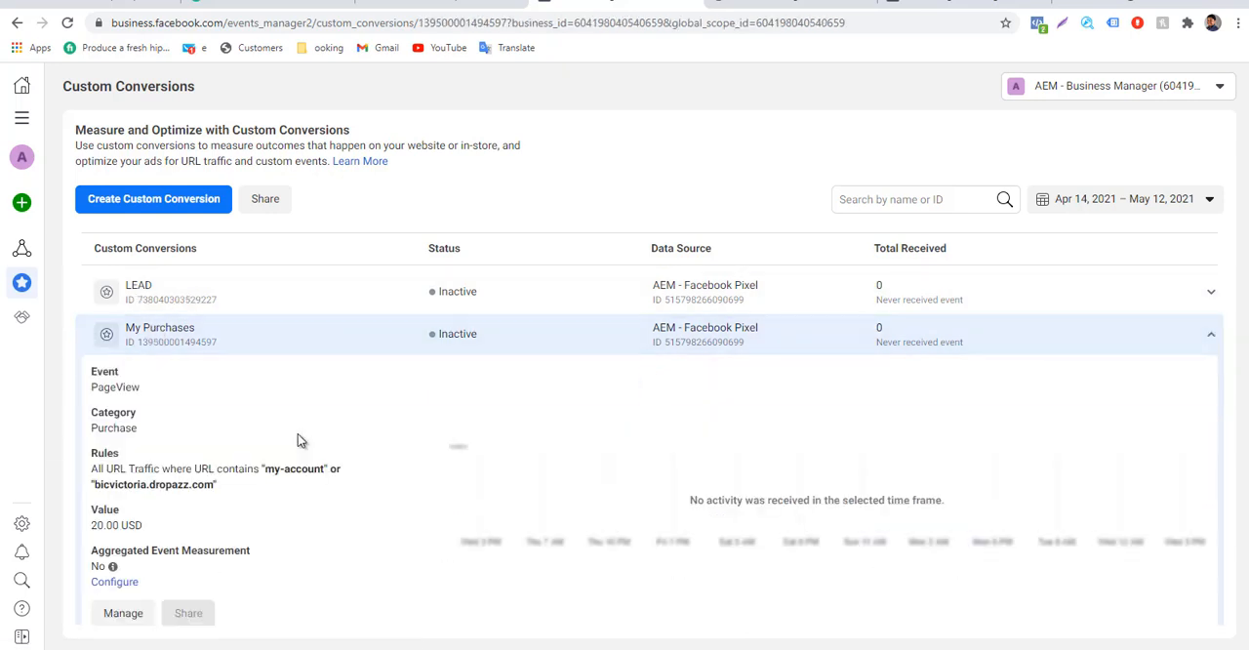
{"action": "left_click_drag", "start_coordinate": [143, 542], "coordinate": [94, 535]}
{"action": "left_click", "coordinate": [93, 533]}
{"action": "scroll", "coordinate": [411, 514], "scroll_direction": "down", "scroll_amount": 2}
{"action": "scroll", "coordinate": [411, 517], "scroll_direction": "up", "scroll_amount": 2}
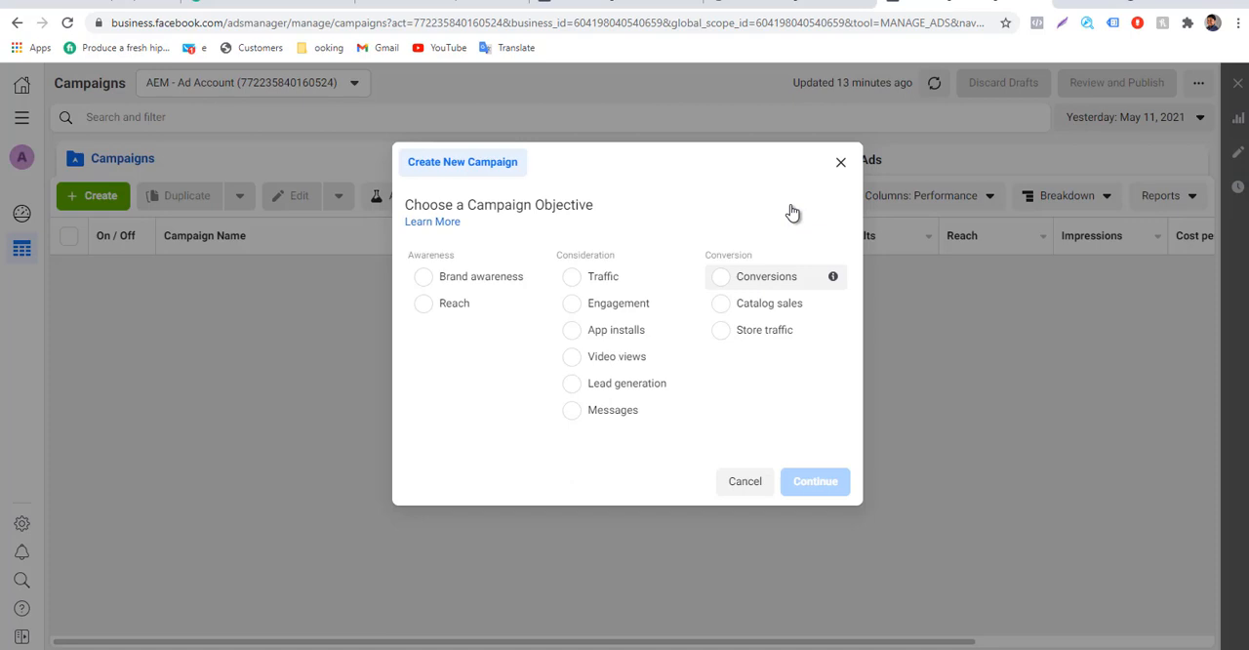
{"action": "left_click", "coordinate": [840, 162]}
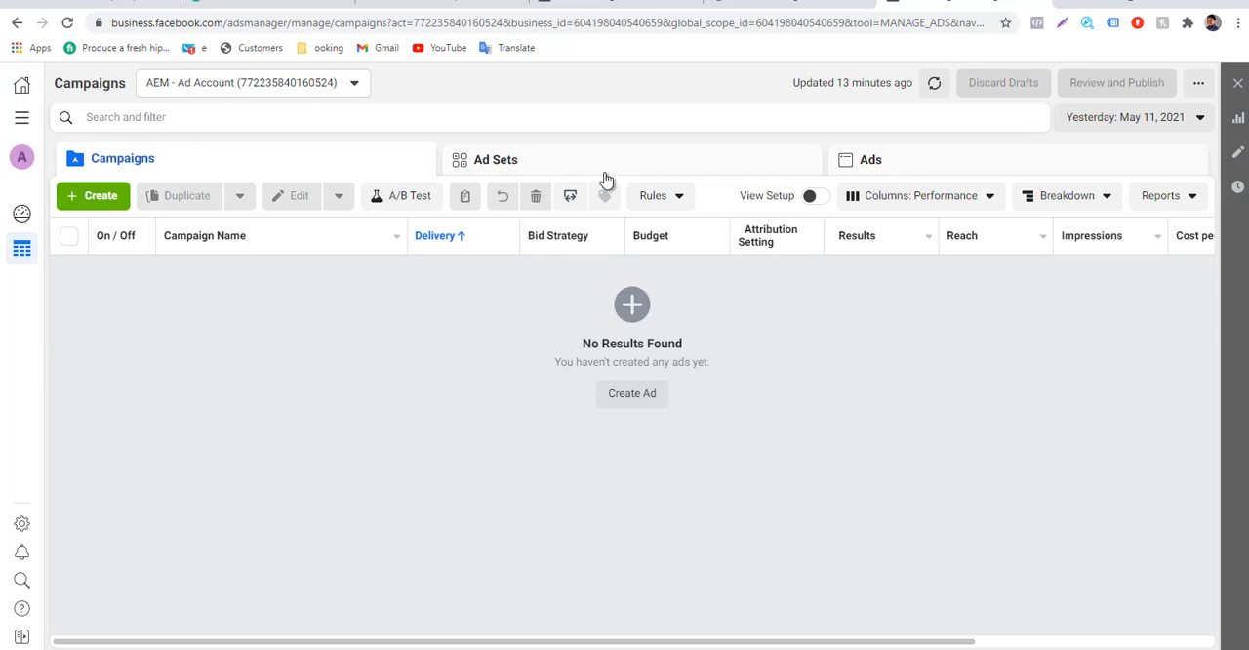
{"action": "left_click", "coordinate": [21, 118]}
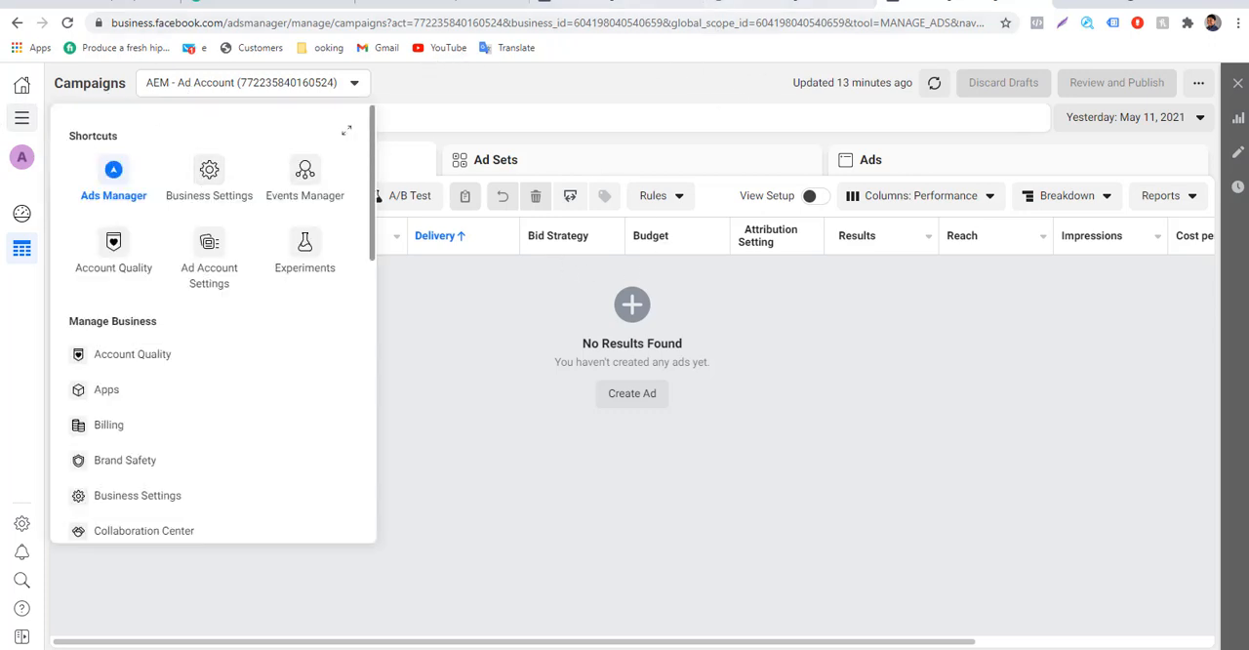
{"action": "left_click", "coordinate": [630, 3]}
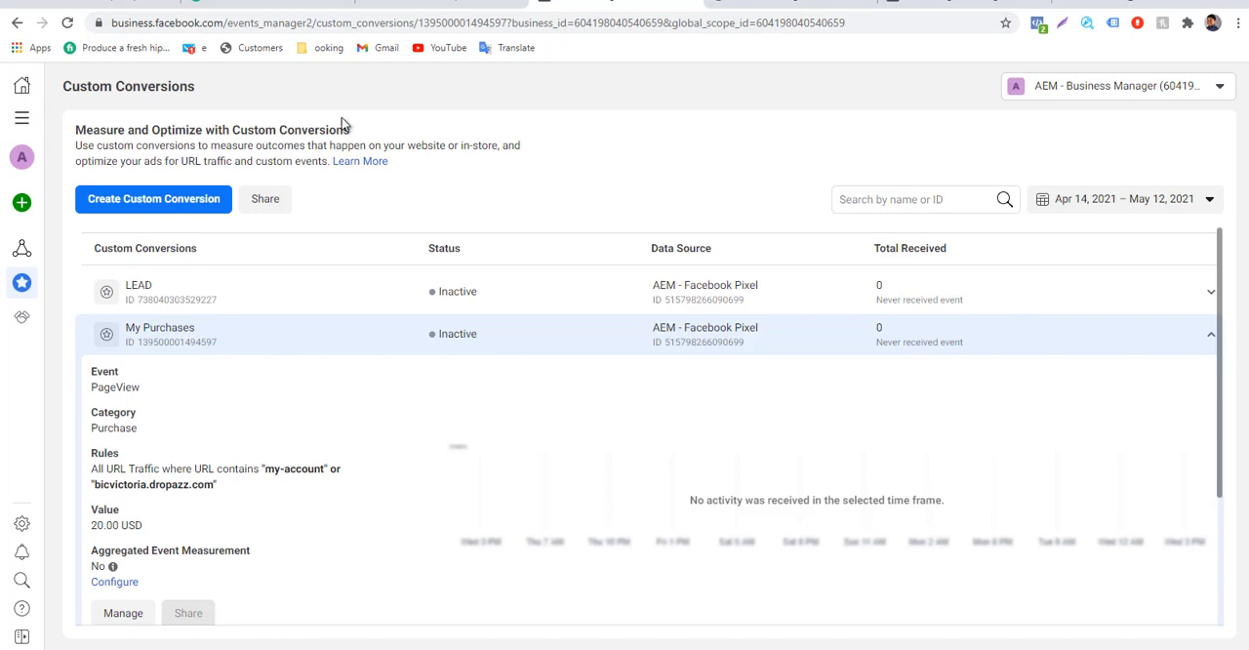
{"action": "left_click", "coordinate": [22, 118]}
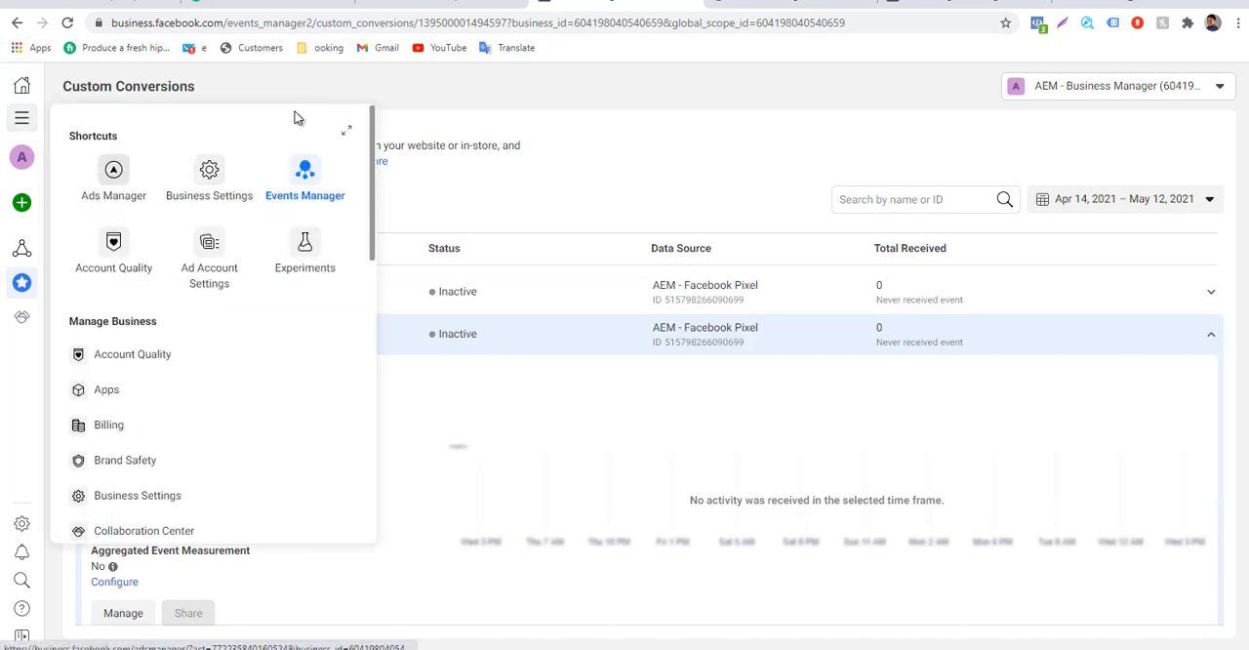
{"action": "left_click", "coordinate": [942, 4]}
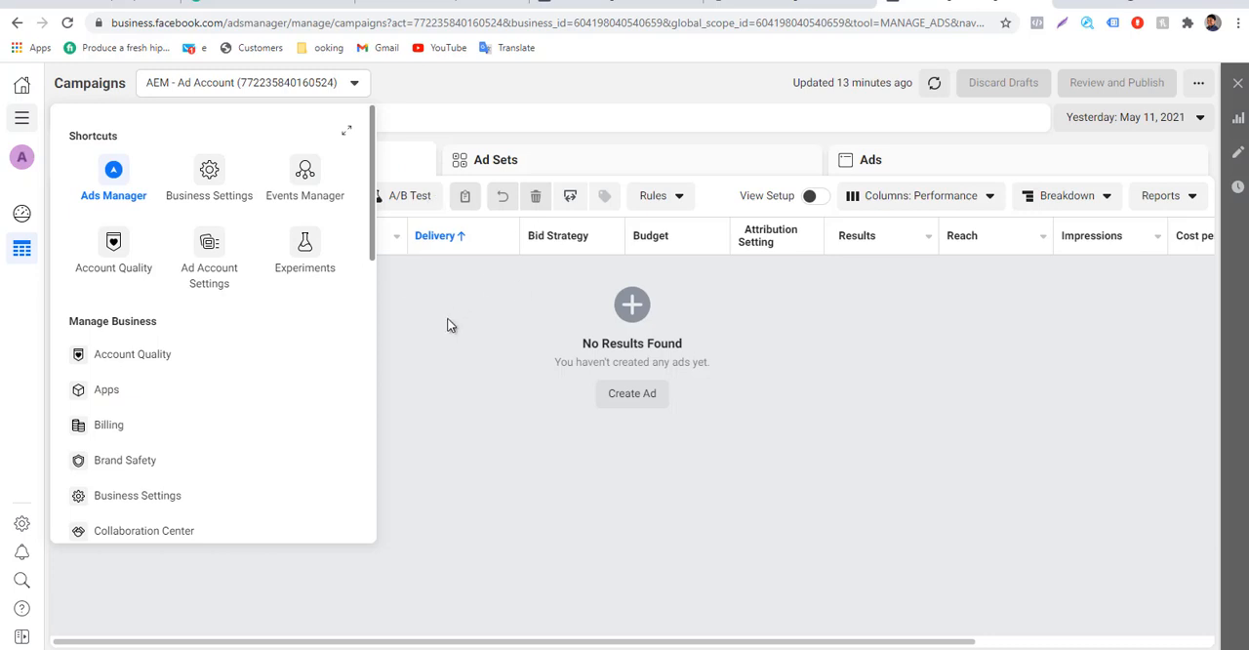
Create a new ad campaign with the Conversions objective and reload the crashed campaign editor.
{"action": "left_click", "coordinate": [125, 195]}
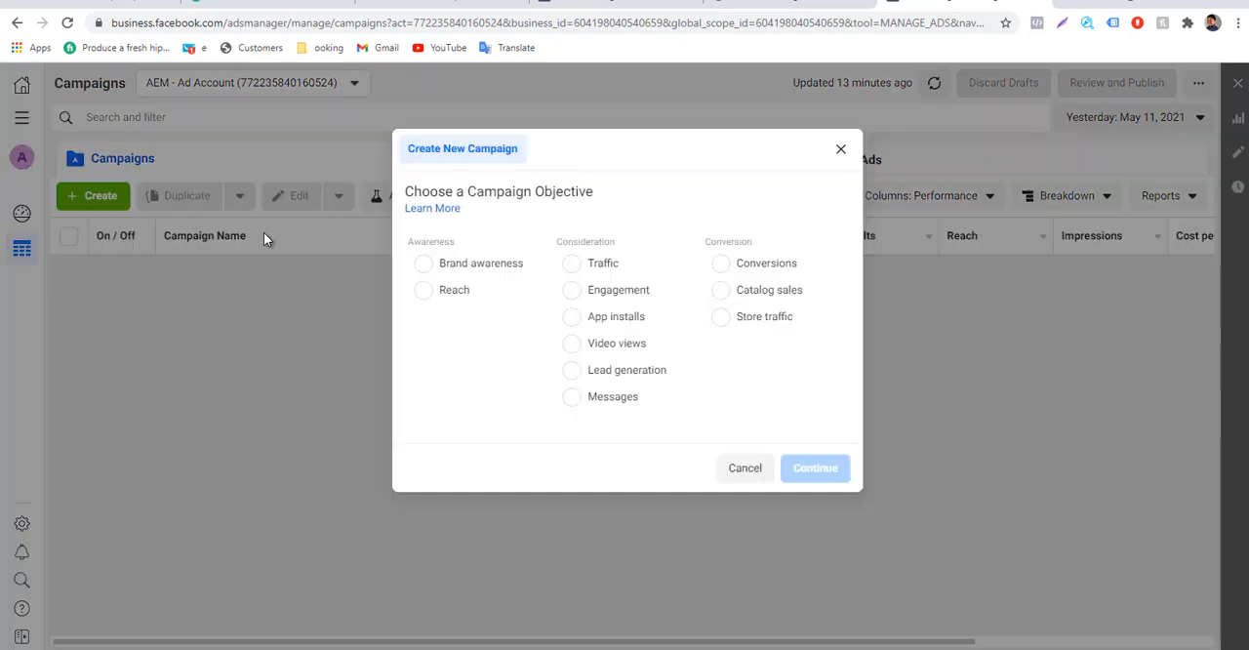
{"action": "left_click", "coordinate": [609, 271]}
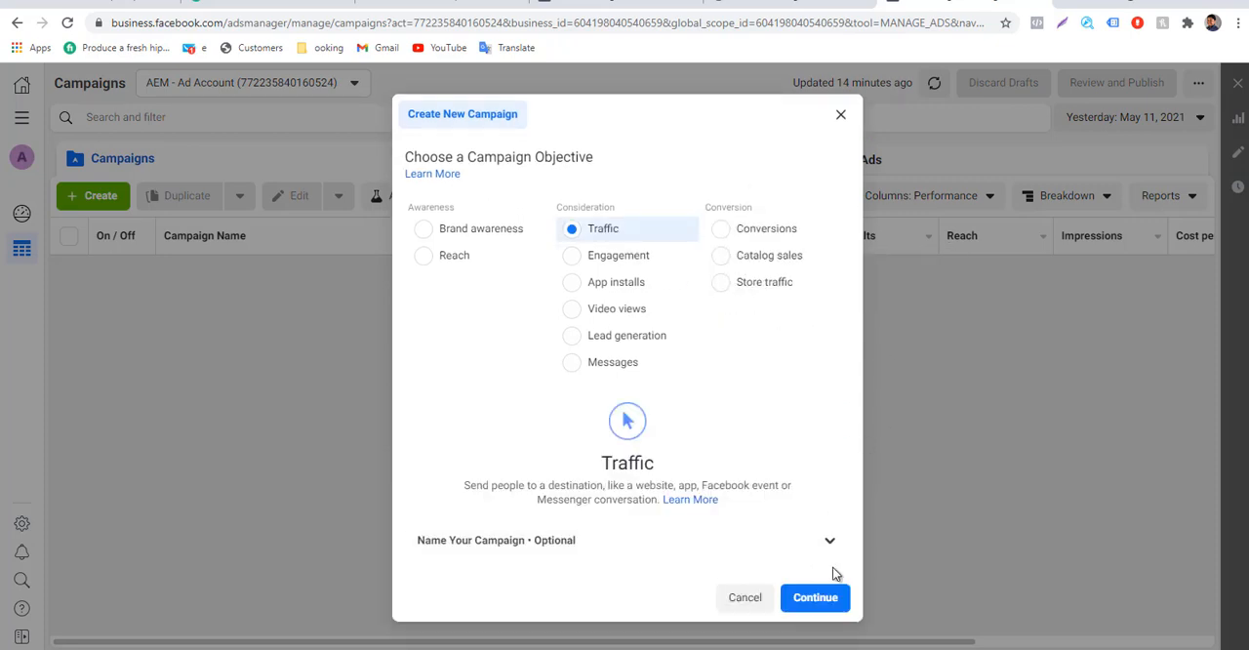
{"action": "left_click", "coordinate": [825, 602]}
{"action": "left_click", "coordinate": [744, 228]}
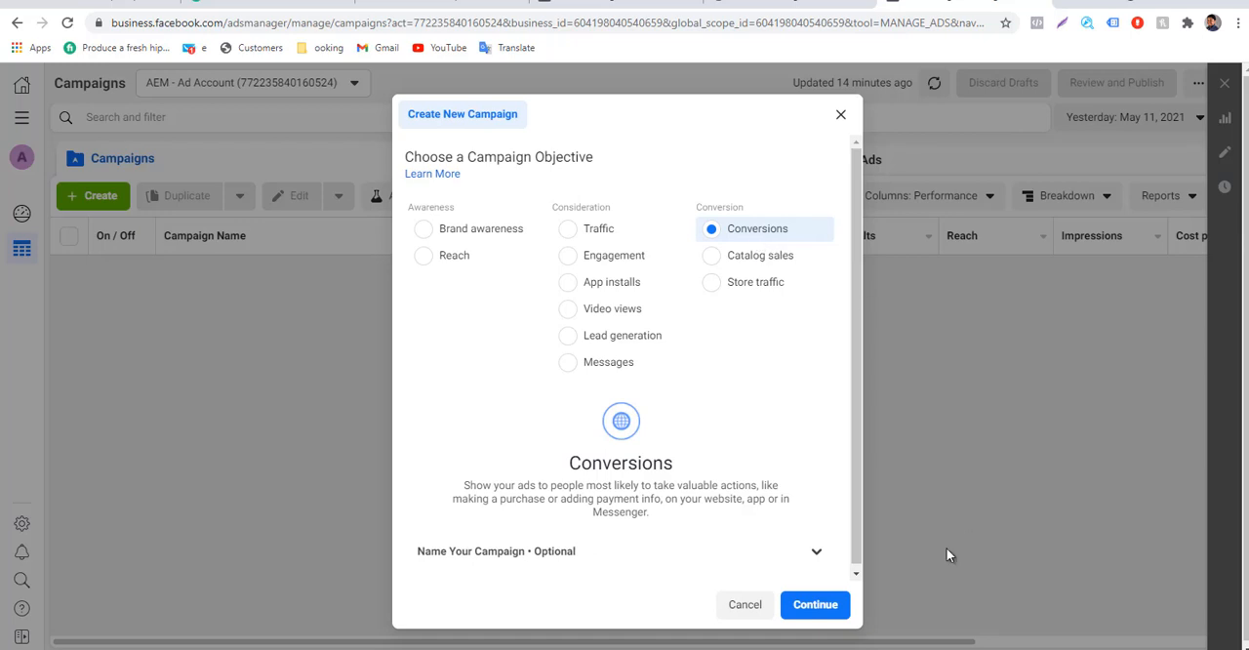
{"action": "scroll", "coordinate": [841, 508], "scroll_direction": "down", "scroll_amount": 1}
{"action": "left_click", "coordinate": [810, 607]}
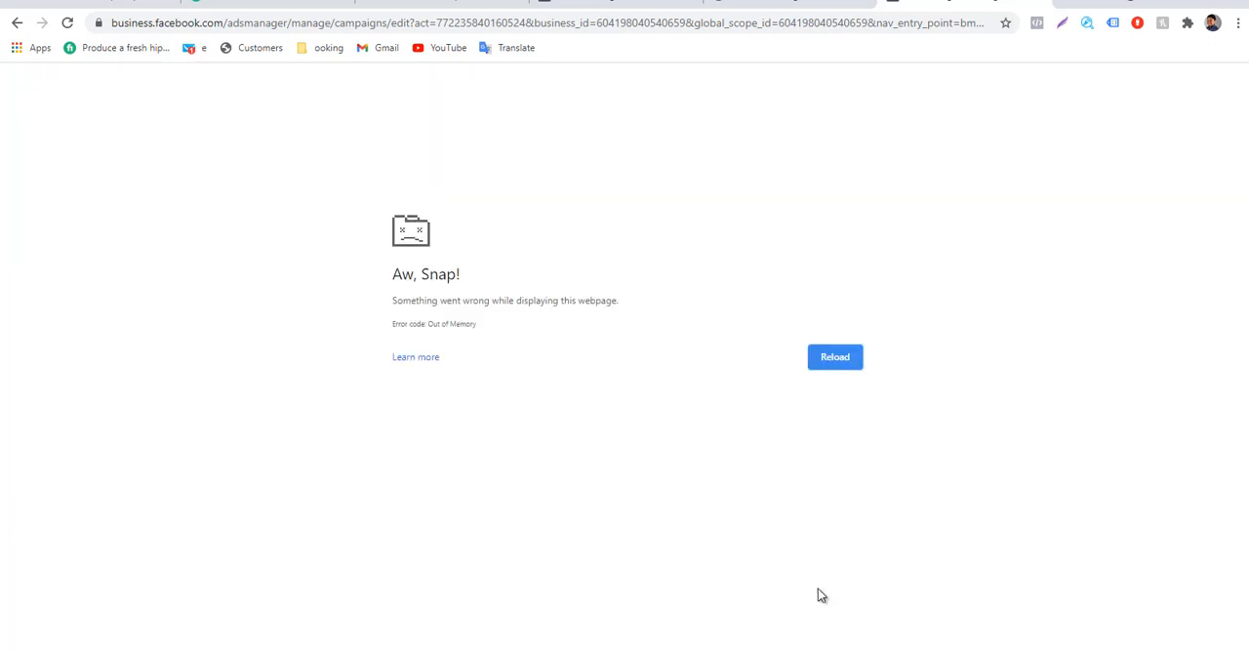
{"action": "left_click", "coordinate": [845, 363]}
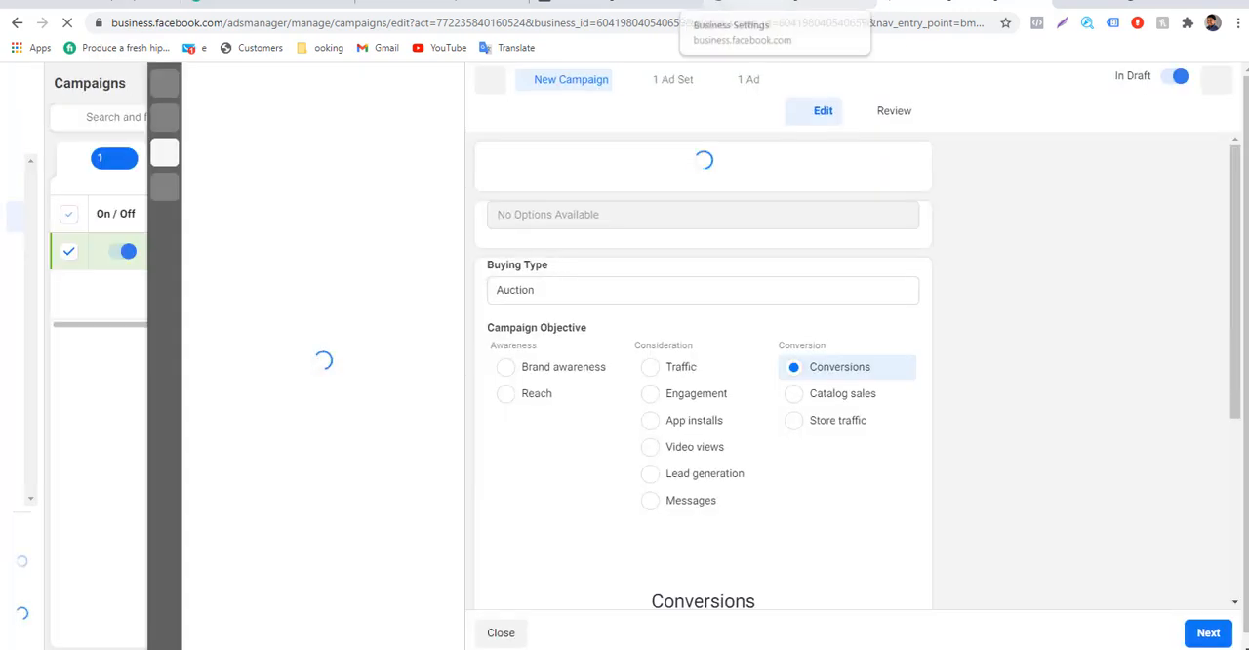
Collapse the My Purchases details in the custom conversions list and return to the draft campaign.
{"action": "left_click", "coordinate": [617, 2]}
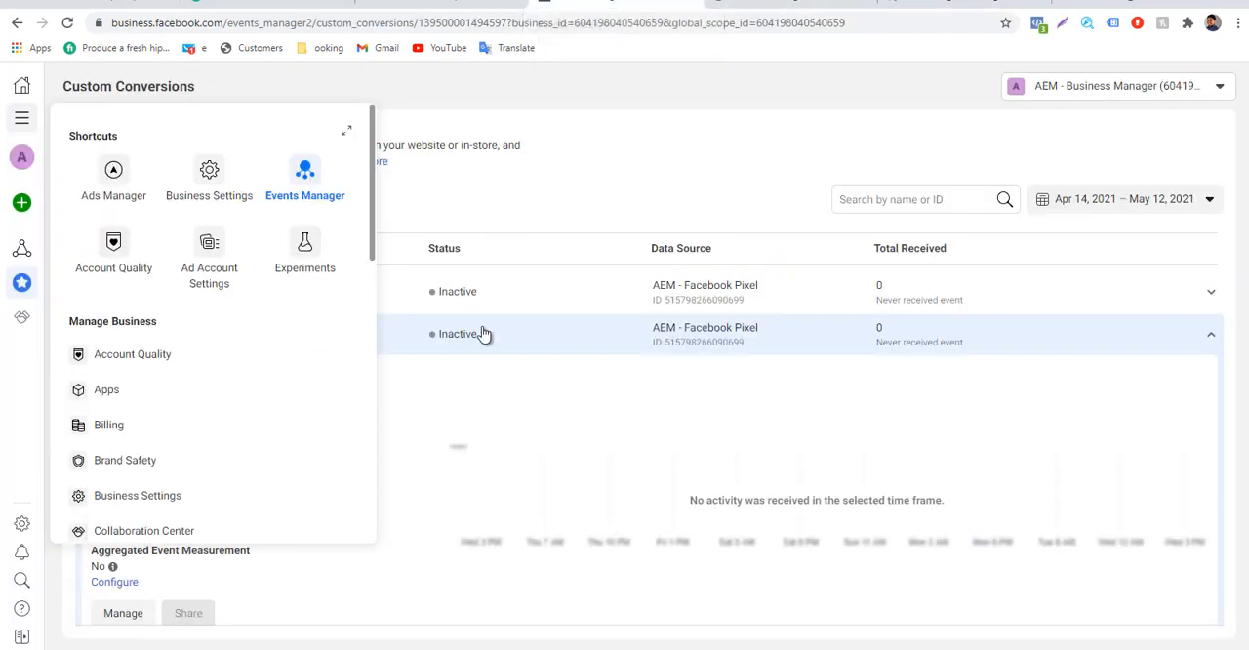
{"action": "left_click", "coordinate": [567, 191]}
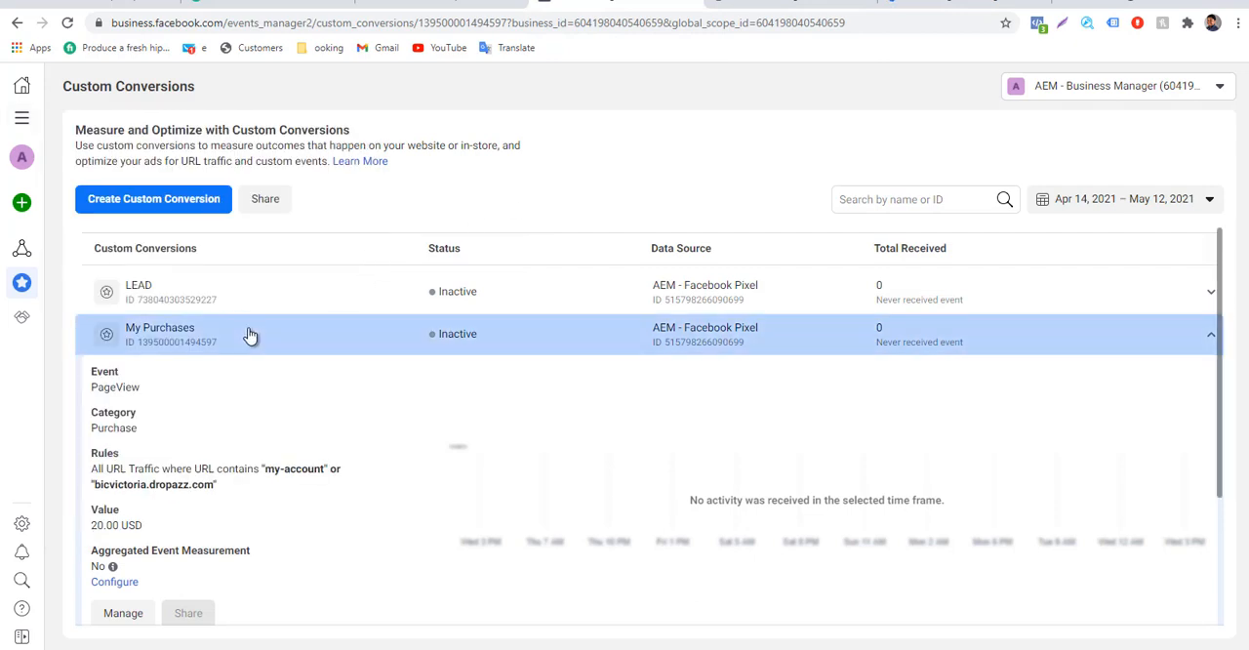
{"action": "left_click", "coordinate": [250, 331]}
{"action": "left_click", "coordinate": [849, 4]}
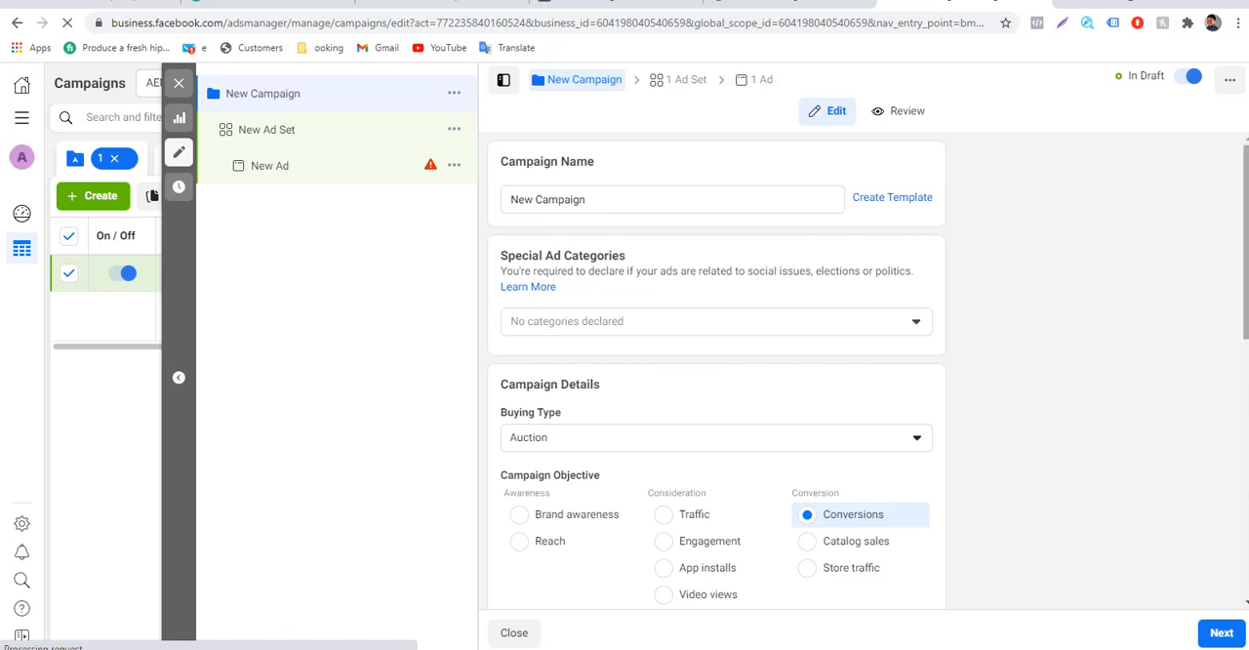
Review the new campaign's objective, A/B test and budget optimization settings, and continue to the ad set.
{"action": "scroll", "coordinate": [717, 371], "scroll_direction": "down", "scroll_amount": 4}
{"action": "scroll", "coordinate": [798, 452], "scroll_direction": "down", "scroll_amount": 3}
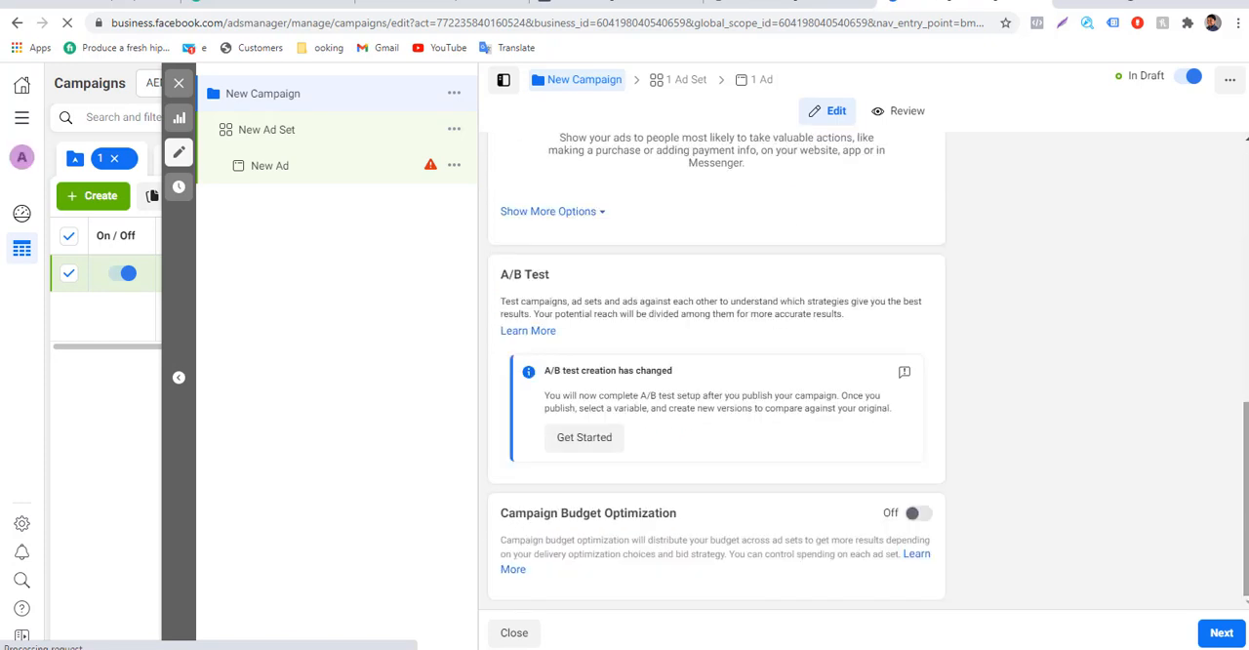
{"action": "scroll", "coordinate": [1062, 369], "scroll_direction": "up", "scroll_amount": 8}
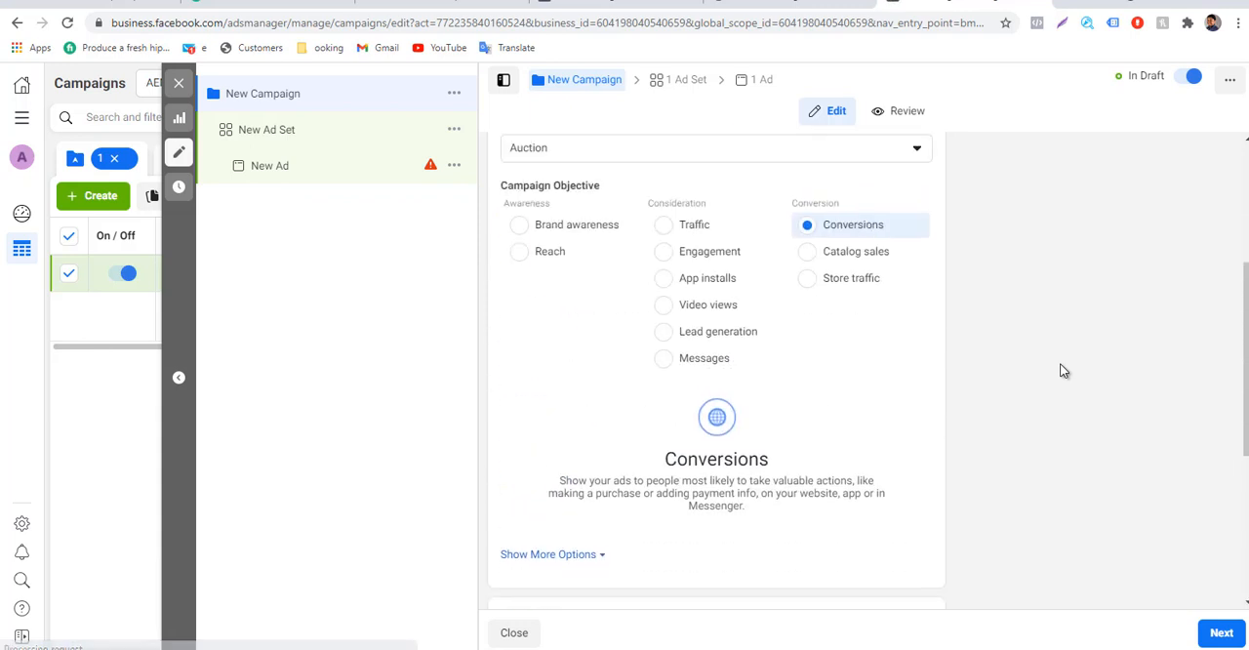
{"action": "scroll", "coordinate": [1061, 369], "scroll_direction": "down", "scroll_amount": 1}
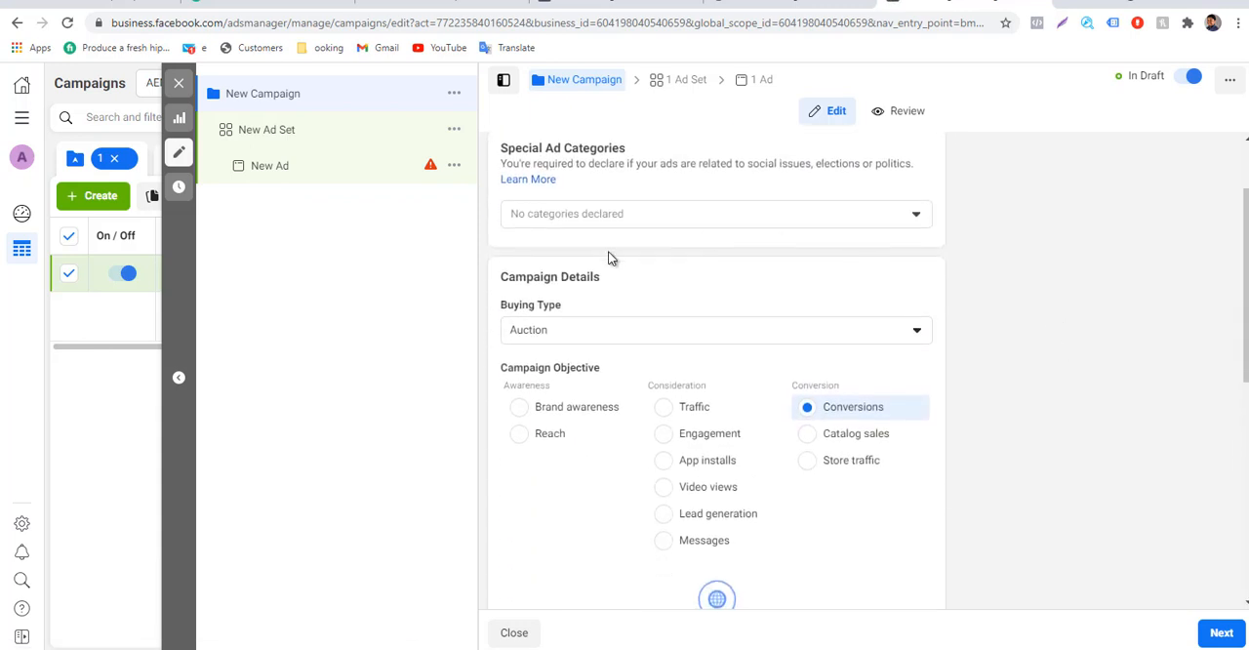
{"action": "scroll", "coordinate": [896, 583], "scroll_direction": "down", "scroll_amount": 5}
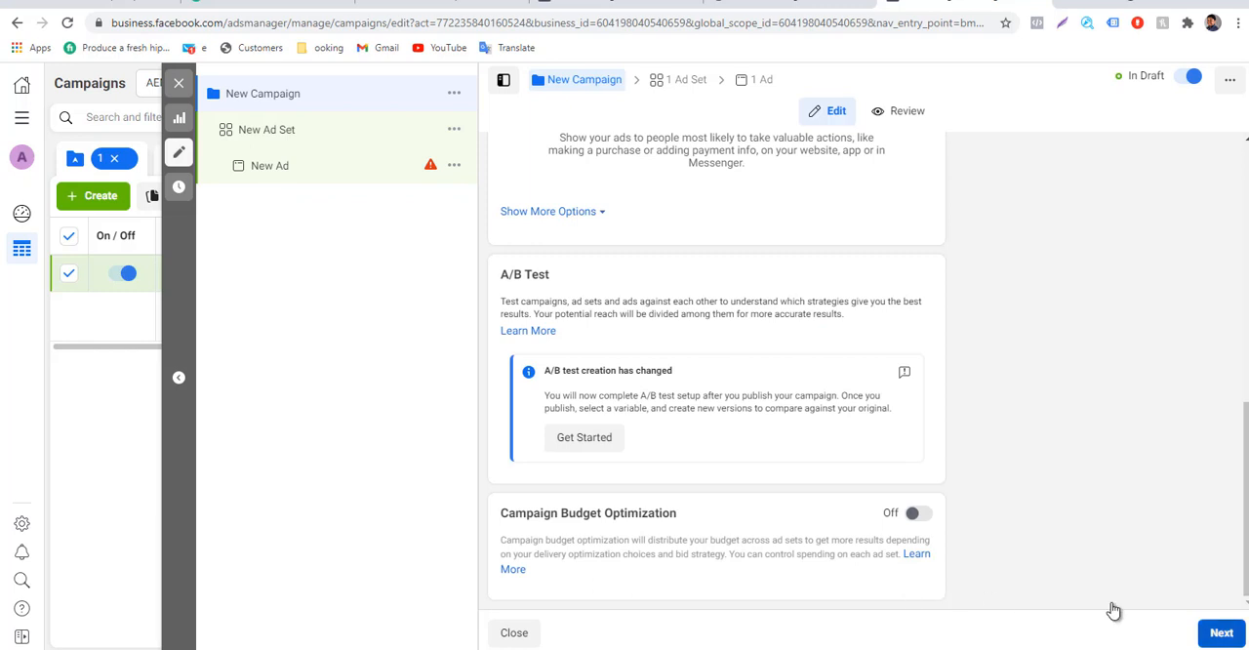
{"action": "left_click", "coordinate": [1221, 632]}
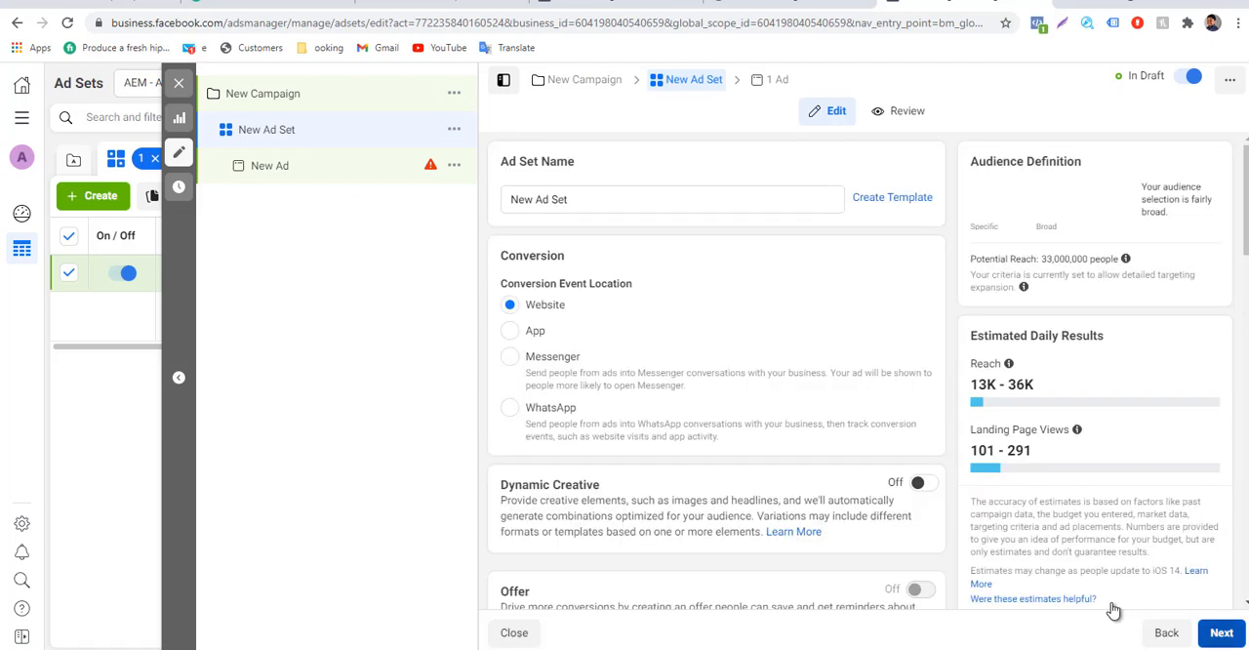
Continue from the ad set to the ad and examine the pixel in its Tracking section.
{"action": "left_click", "coordinate": [1222, 632]}
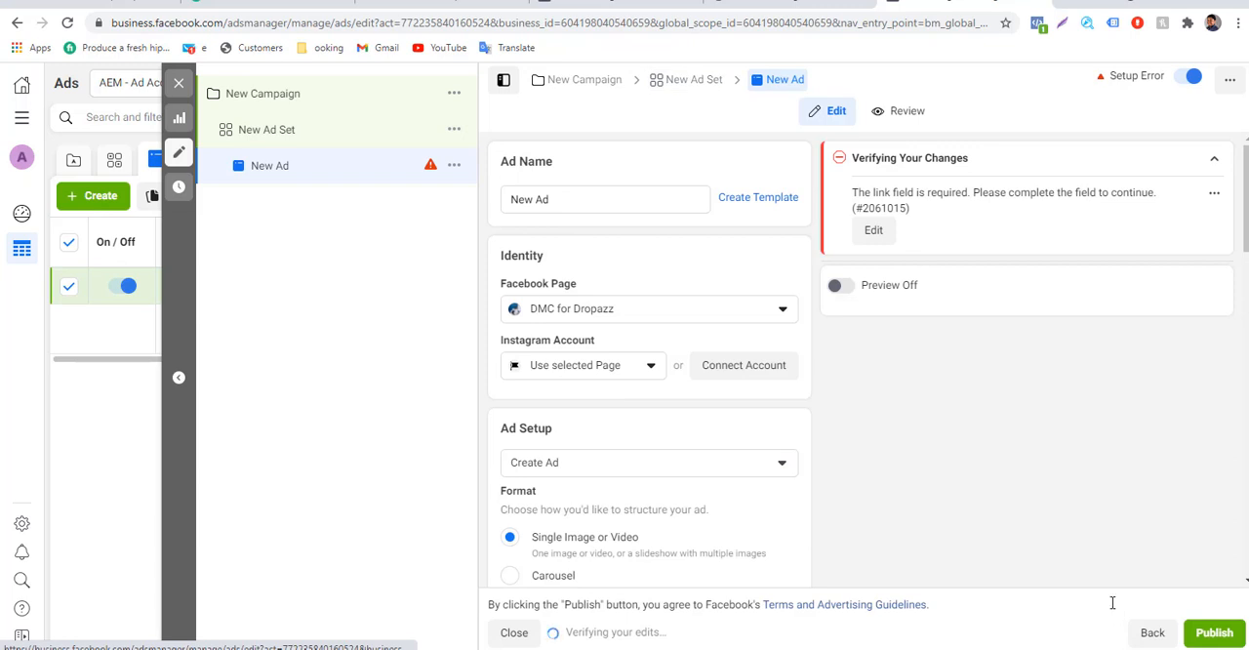
{"action": "scroll", "coordinate": [1113, 609], "scroll_direction": "down", "scroll_amount": 10}
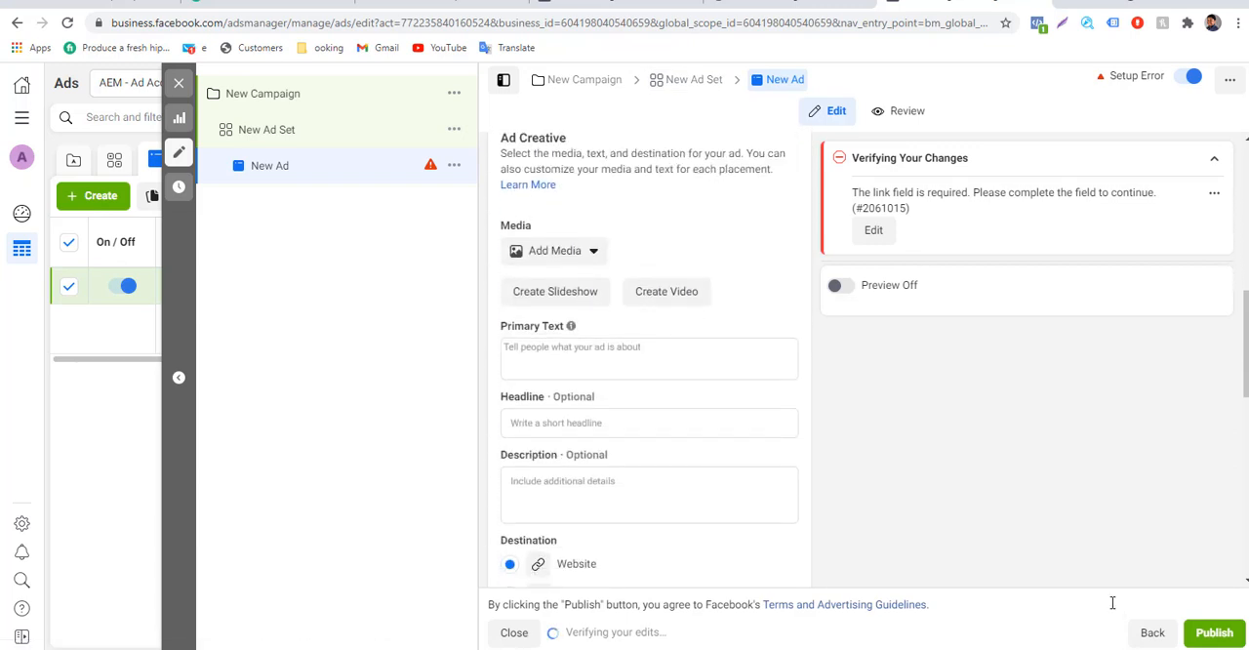
{"action": "scroll", "coordinate": [1113, 609], "scroll_direction": "down", "scroll_amount": 3}
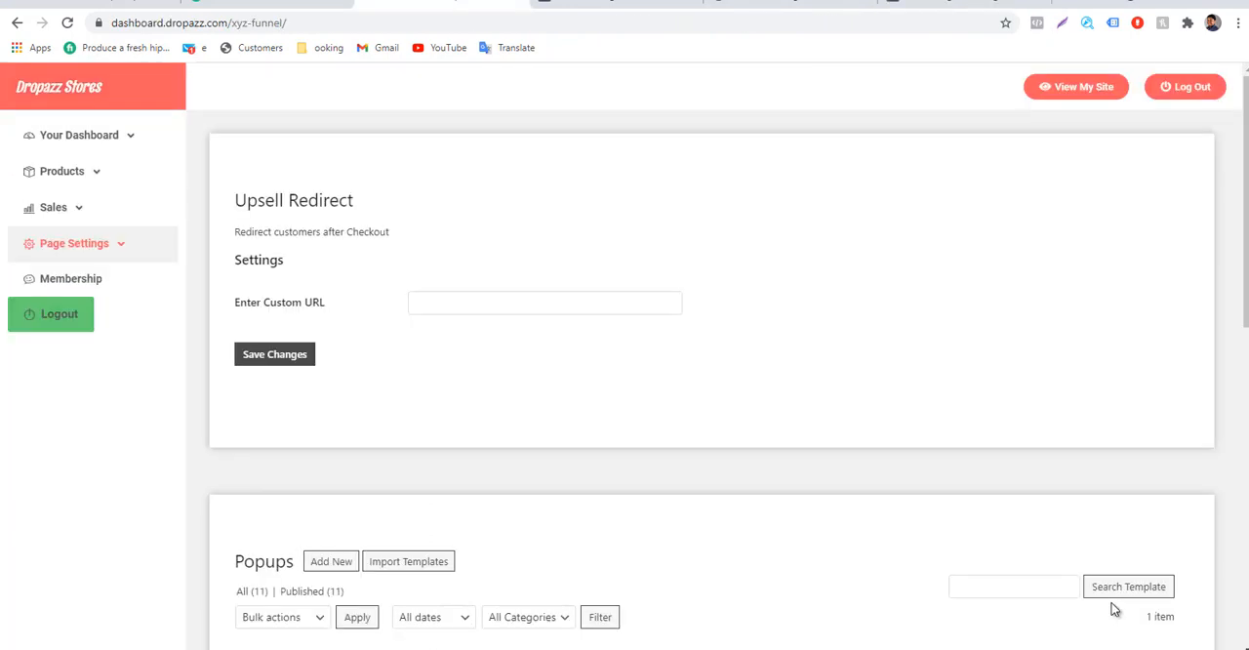
Open the live store site from the Dropazz dashboard in a new tab, glancing back at the draft ad while it loads.
{"action": "right_click", "coordinate": [1029, 85]}
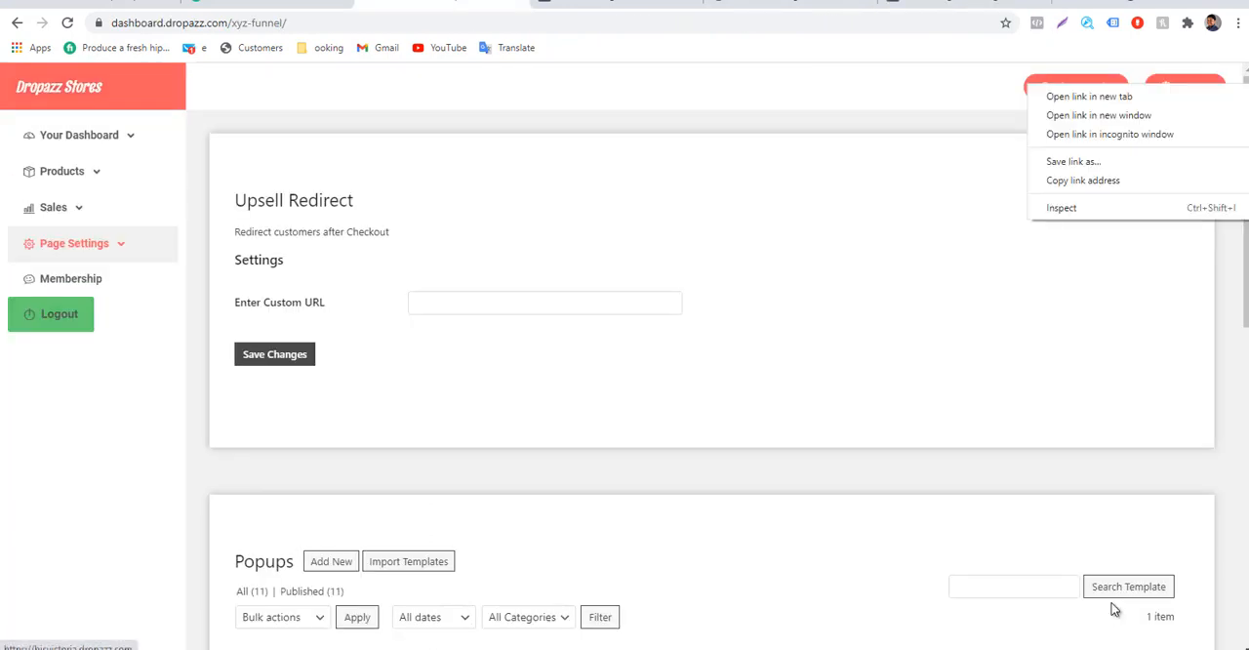
{"action": "left_click", "coordinate": [1089, 96]}
{"action": "left_click", "coordinate": [535, 2]}
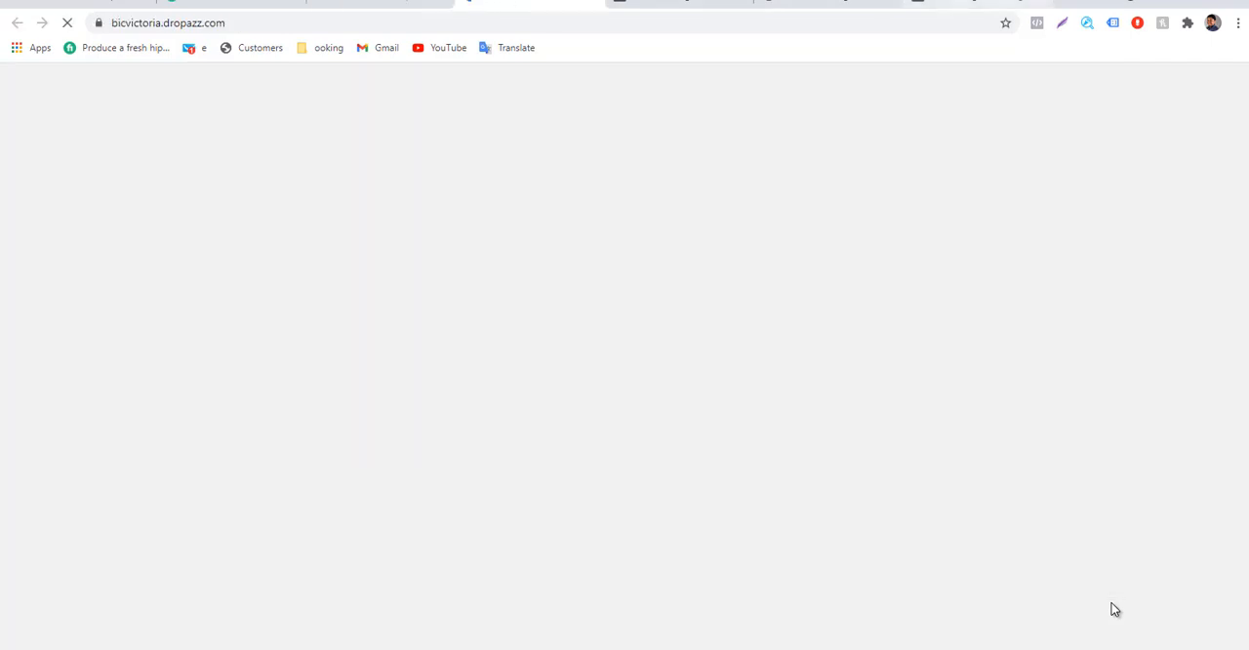
{"action": "left_click", "coordinate": [978, 3]}
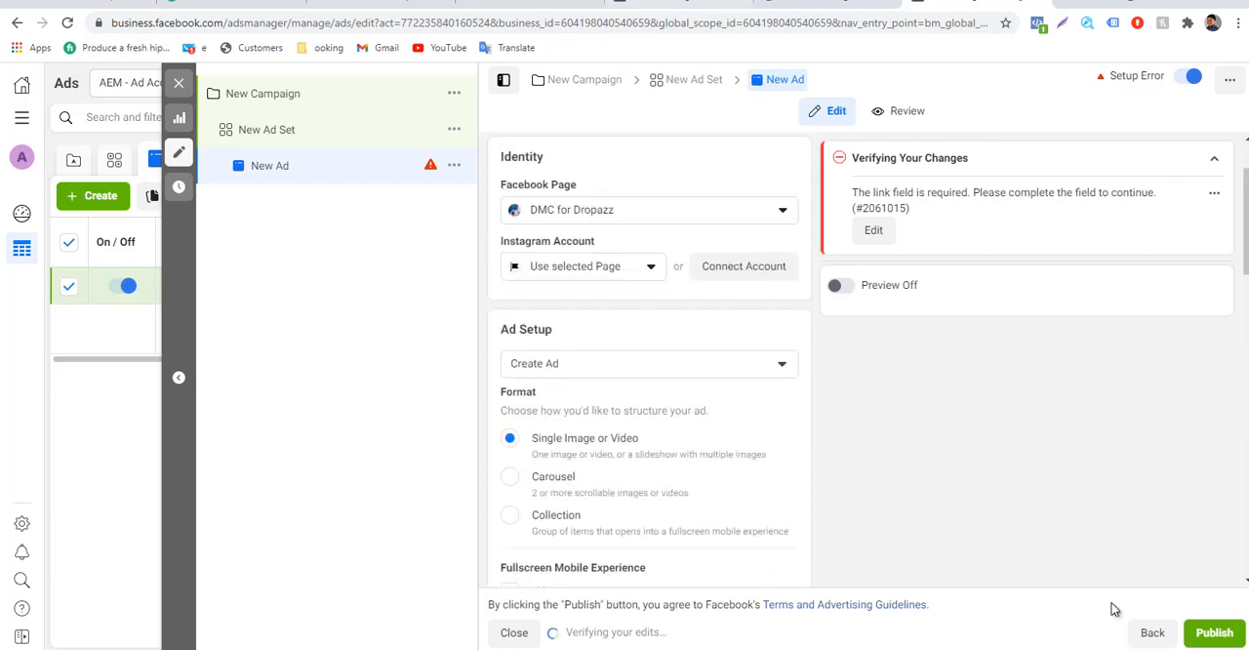
{"action": "key", "text": "ctrl+4"}
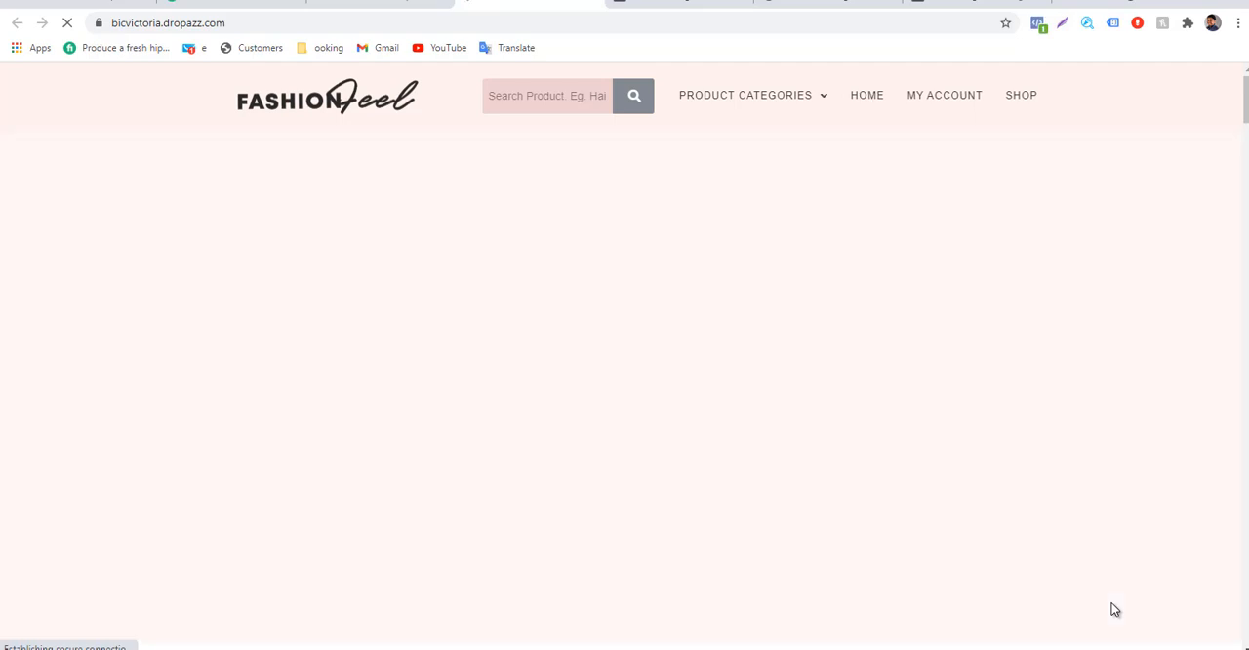
Return to the live store, dismiss the coupon popup, and examine the My Purchases and SALES events in Facebook Pixel Helper.
{"action": "key", "text": "ctrl+7"}
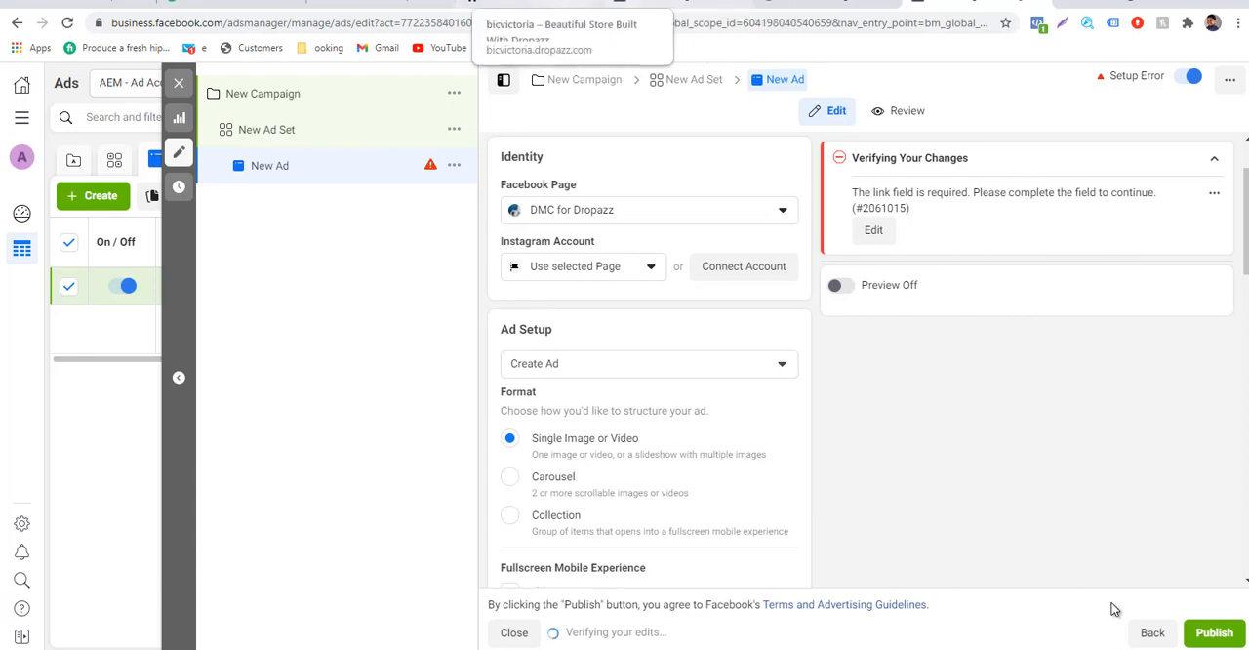
{"action": "left_click", "coordinate": [532, 3]}
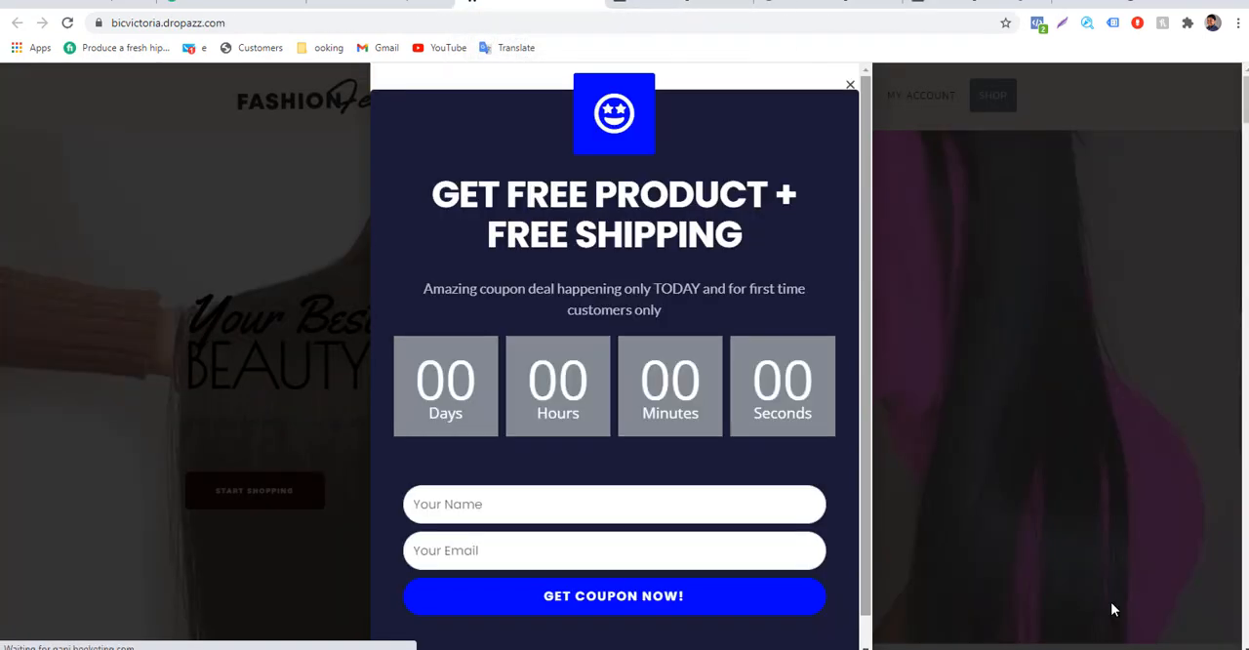
{"action": "left_click", "coordinate": [1112, 610]}
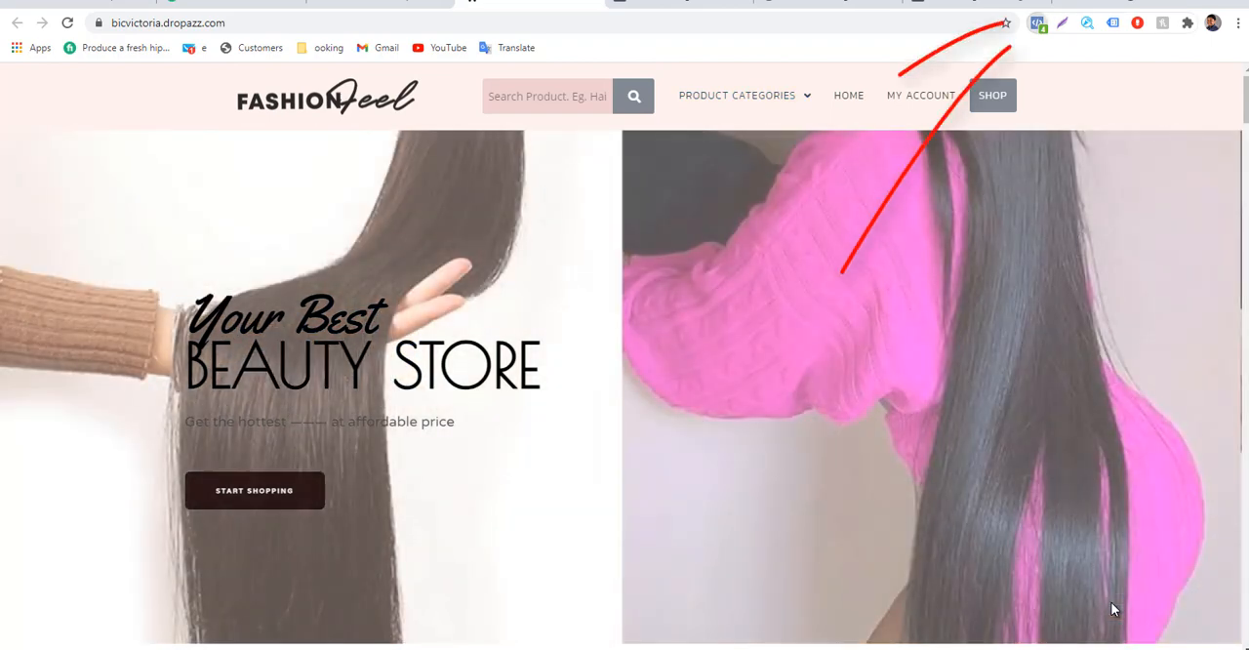
{"action": "left_click", "coordinate": [1037, 23]}
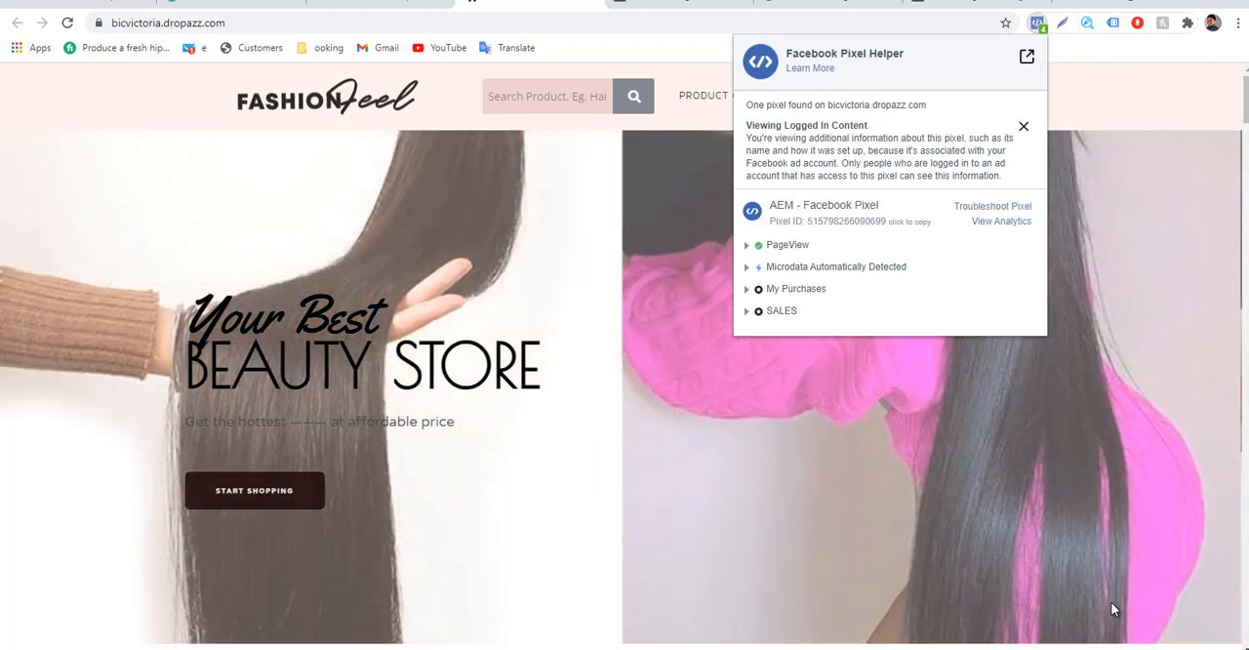
{"action": "left_click", "coordinate": [1113, 610]}
{"action": "left_click_drag", "start_coordinate": [800, 312], "coordinate": [754, 290]}
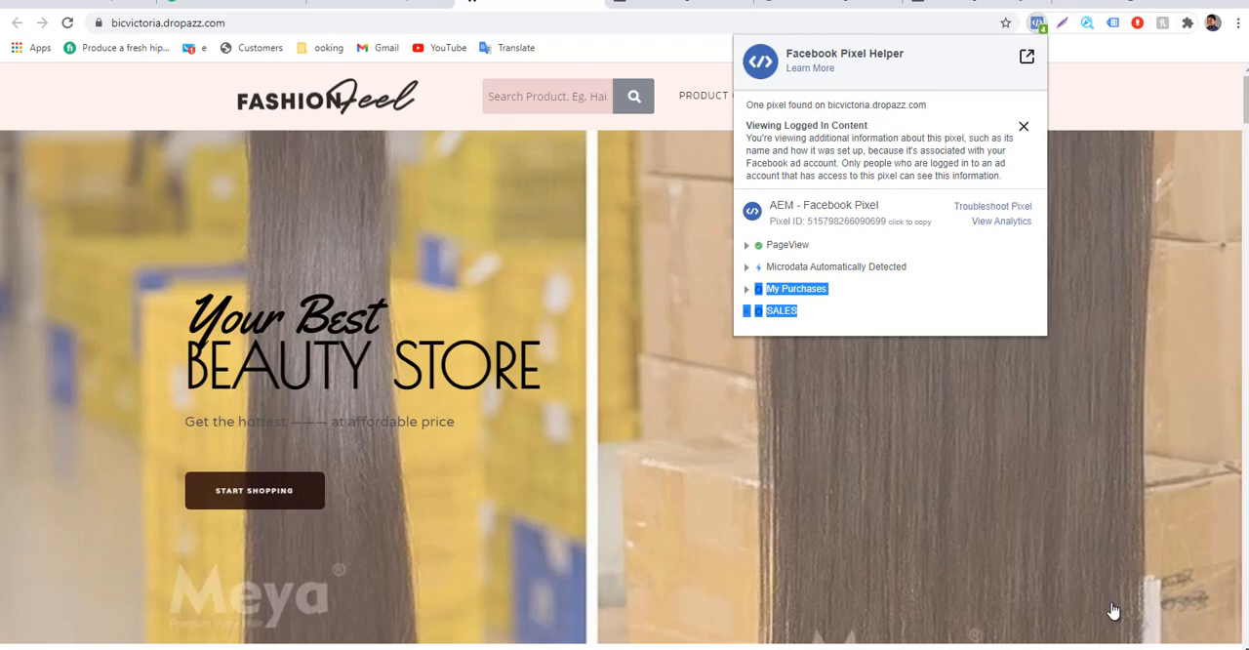
{"action": "left_click", "coordinate": [1114, 610]}
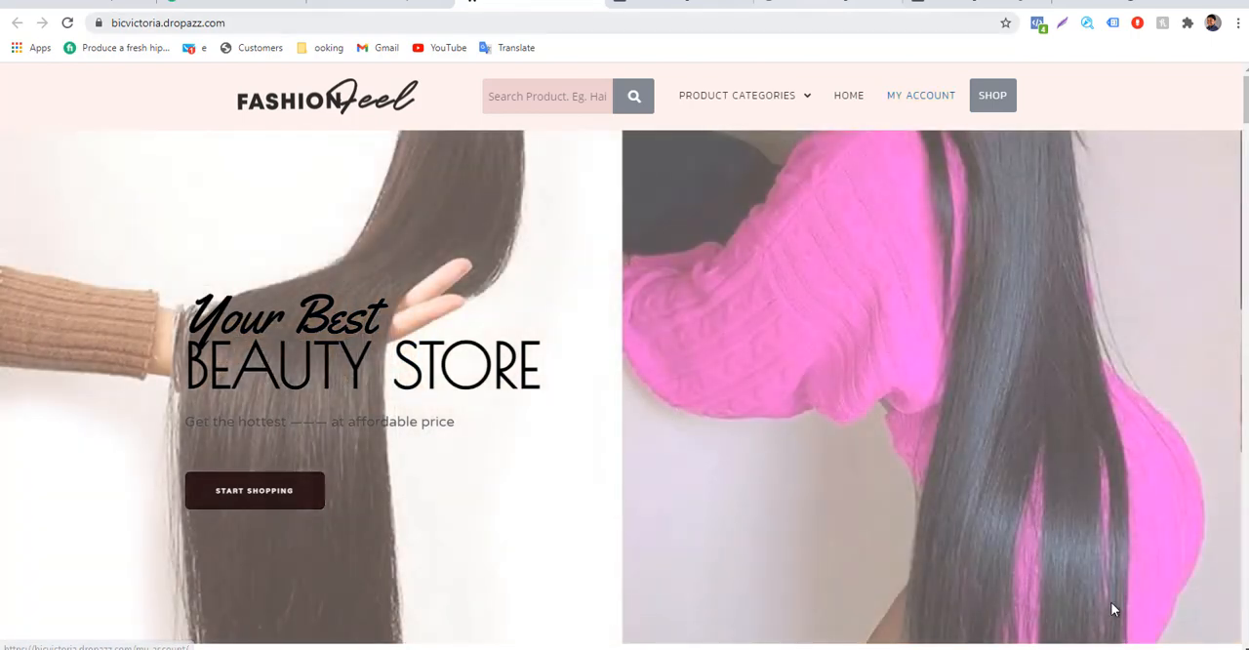
Go back to the custom conversions list and delete the My Purchases custom conversion.
{"action": "left_click", "coordinate": [828, 4]}
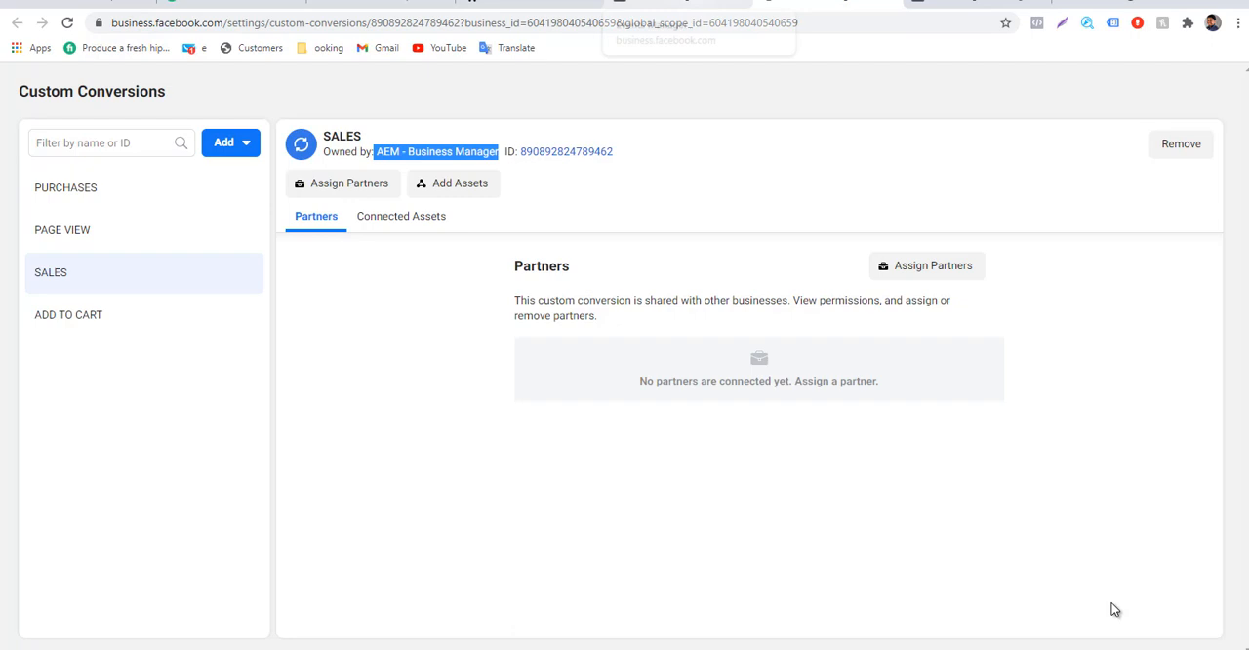
{"action": "left_click", "coordinate": [680, 4]}
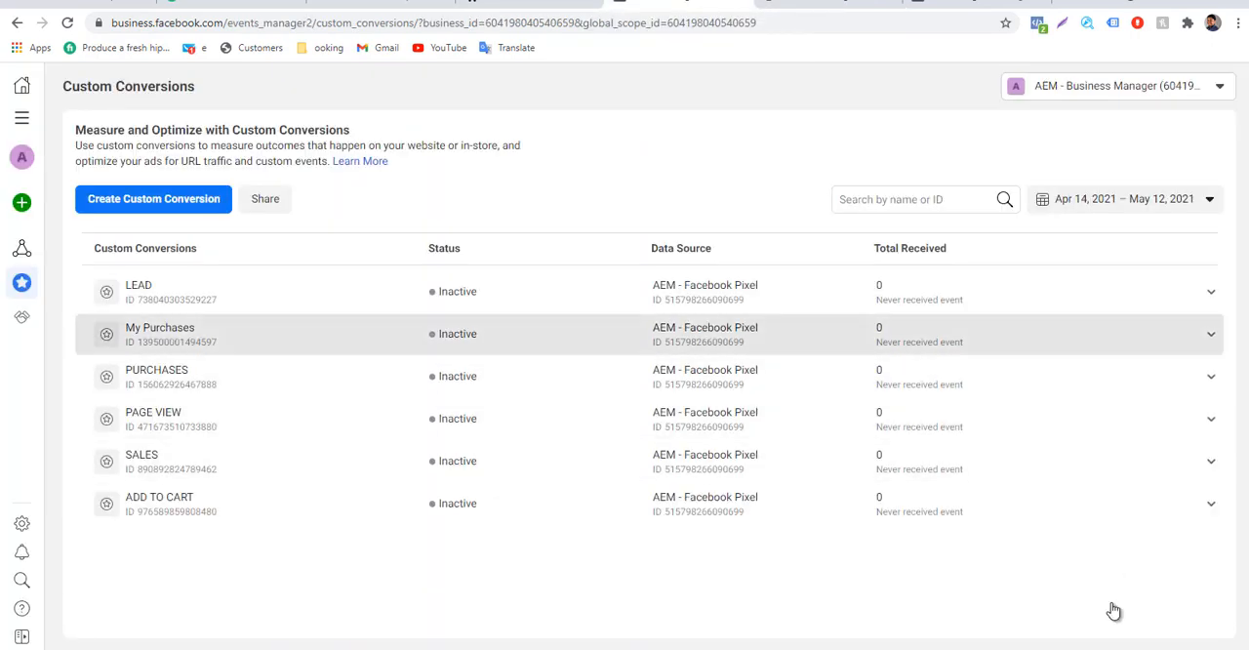
{"action": "left_click", "coordinate": [160, 334]}
{"action": "scroll", "coordinate": [122, 528], "scroll_direction": "down", "scroll_amount": 1}
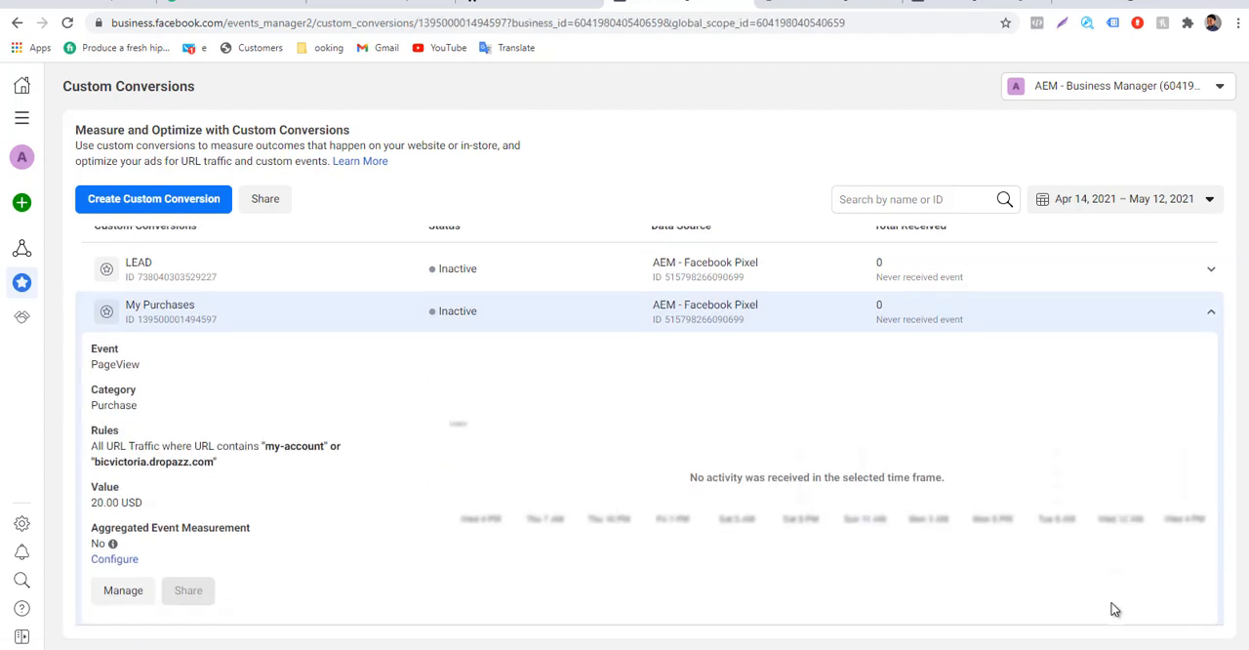
{"action": "left_click", "coordinate": [123, 527]}
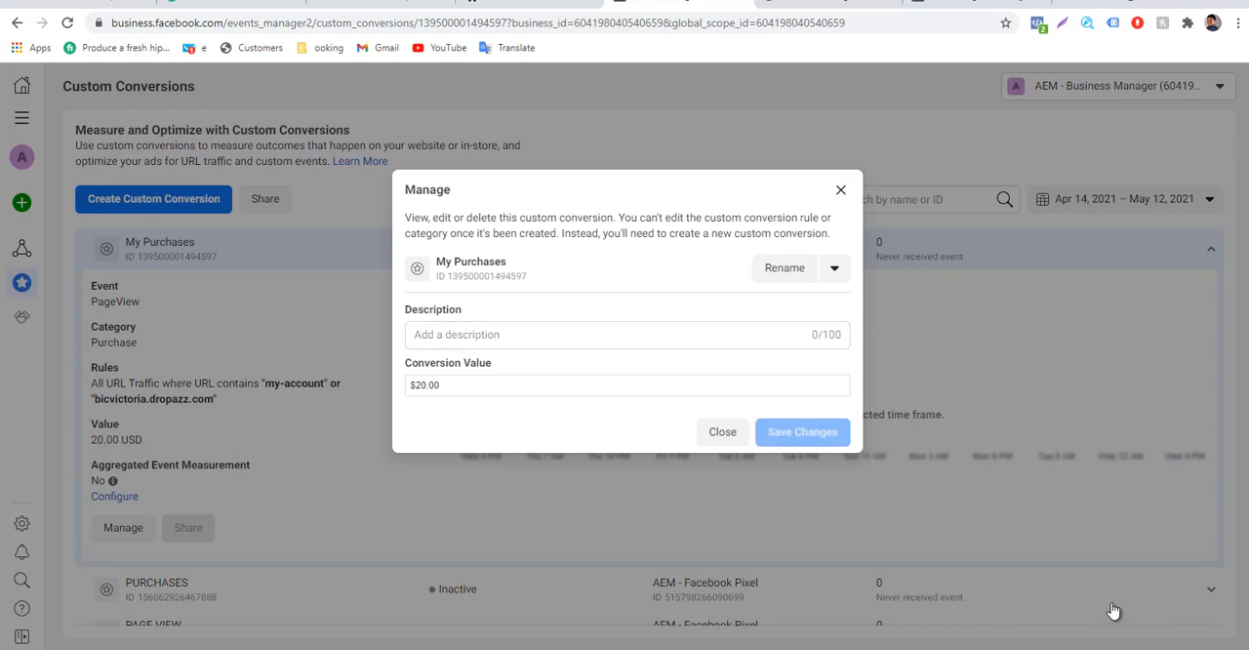
{"action": "left_click", "coordinate": [835, 267]}
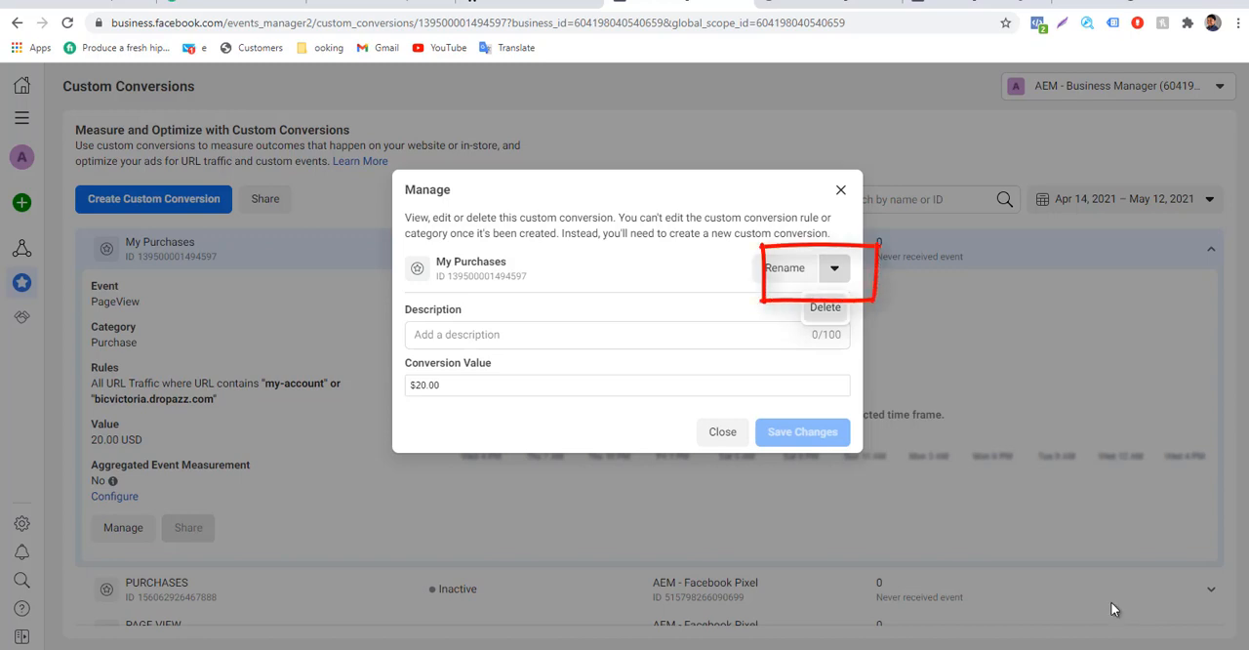
{"action": "left_click", "coordinate": [825, 306]}
{"action": "left_click", "coordinate": [821, 323]}
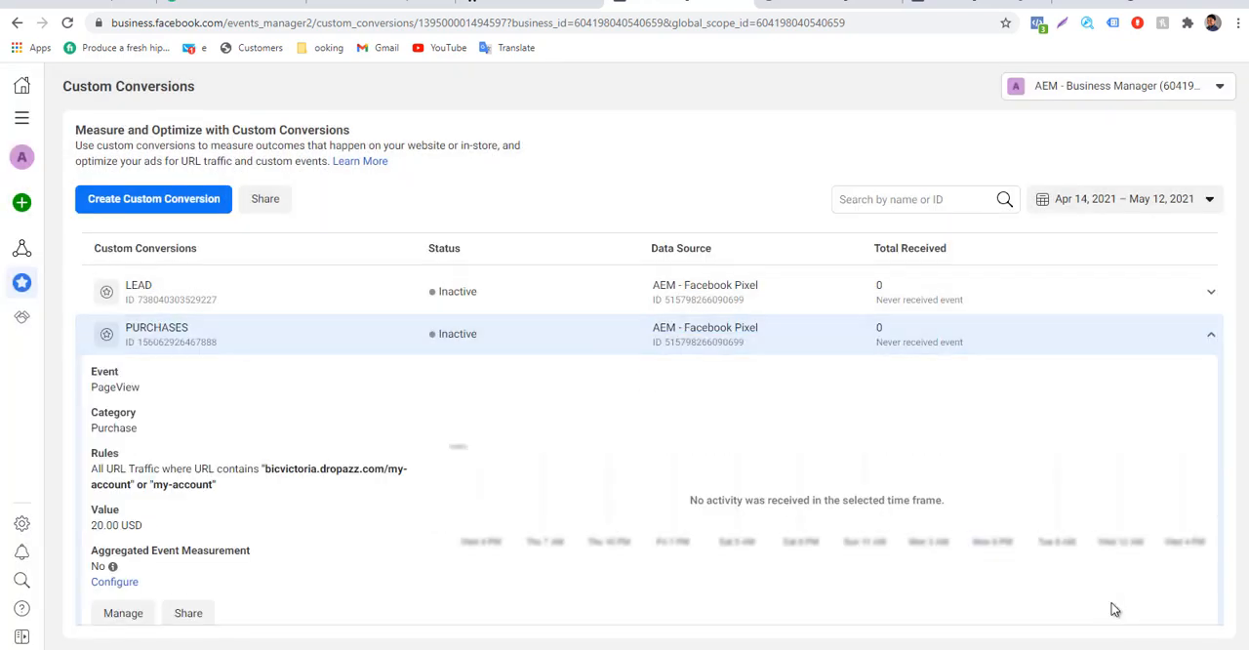
Delete the PURCHASES custom conversion from the list.
{"action": "scroll", "coordinate": [1114, 609], "scroll_direction": "down", "scroll_amount": 1}
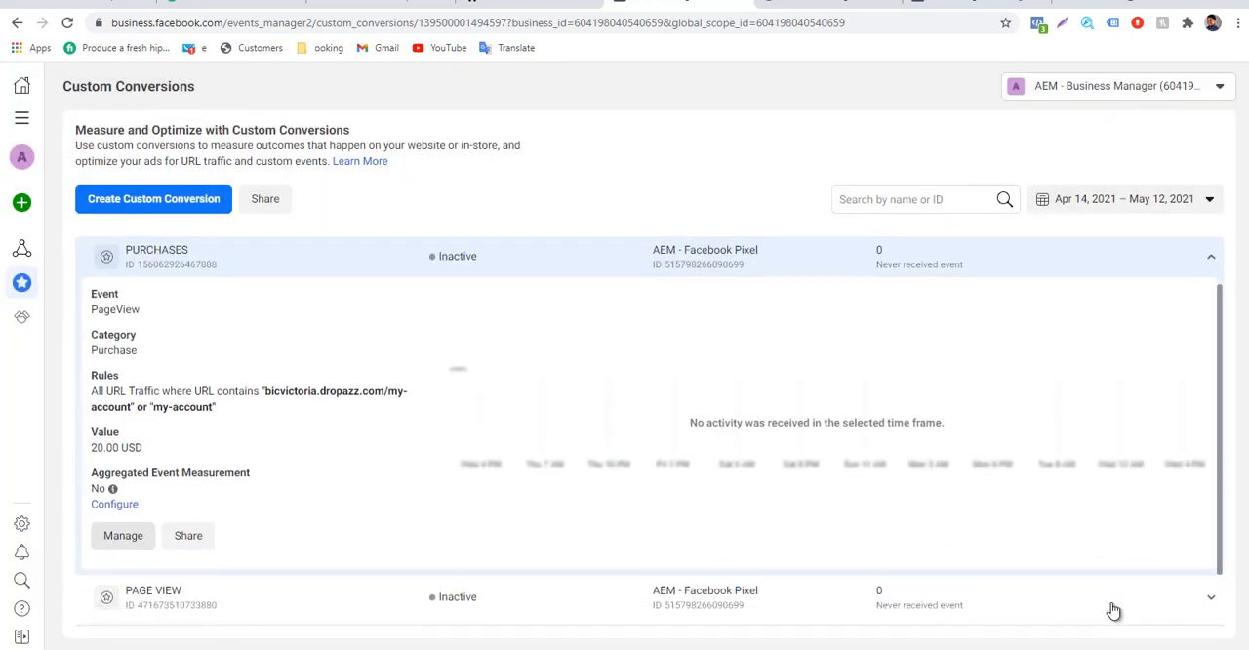
{"action": "left_click", "coordinate": [123, 536]}
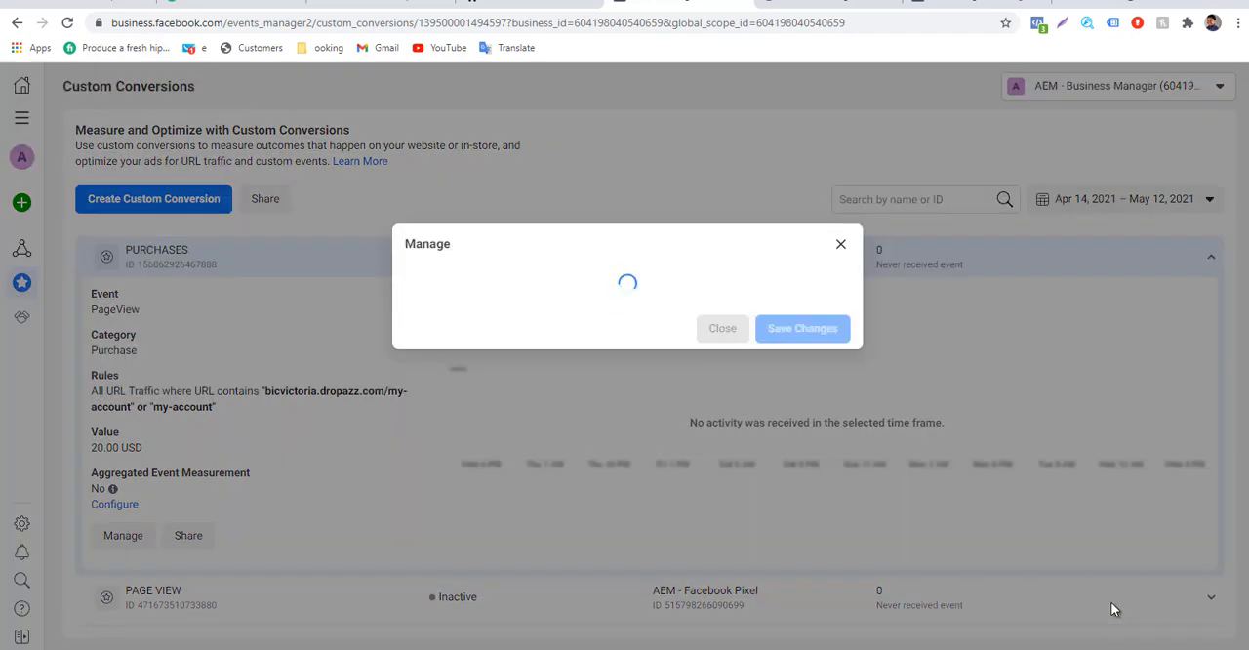
{"action": "left_click", "coordinate": [835, 267]}
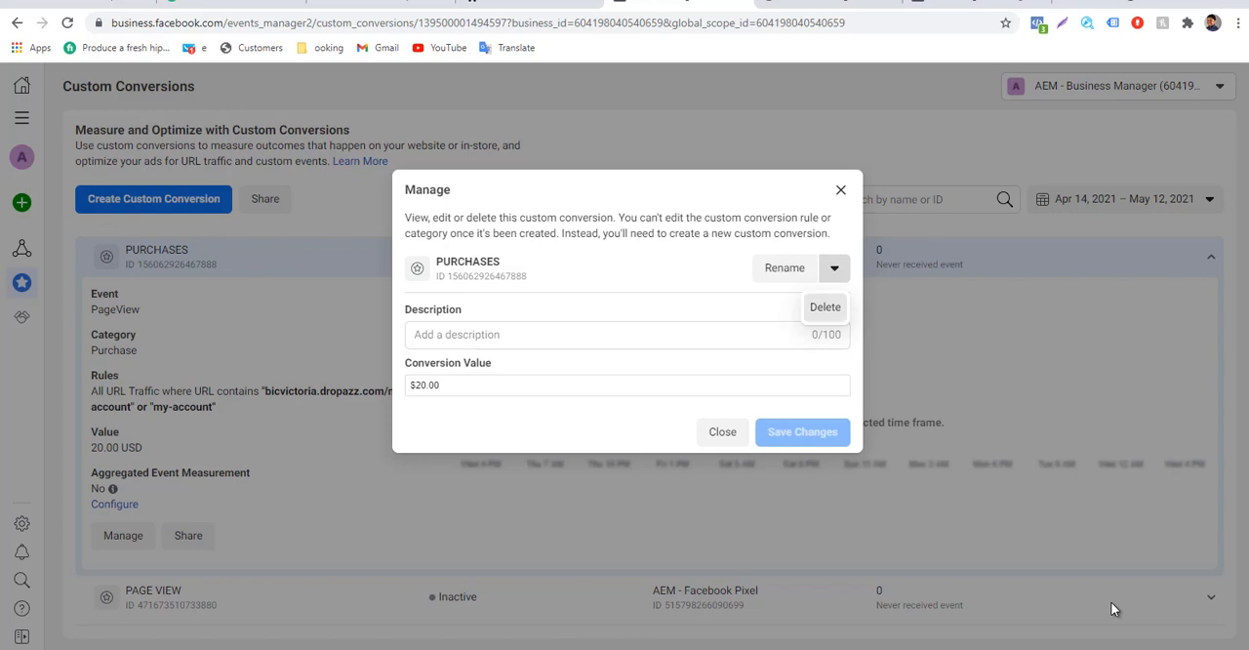
{"action": "left_click", "coordinate": [825, 306]}
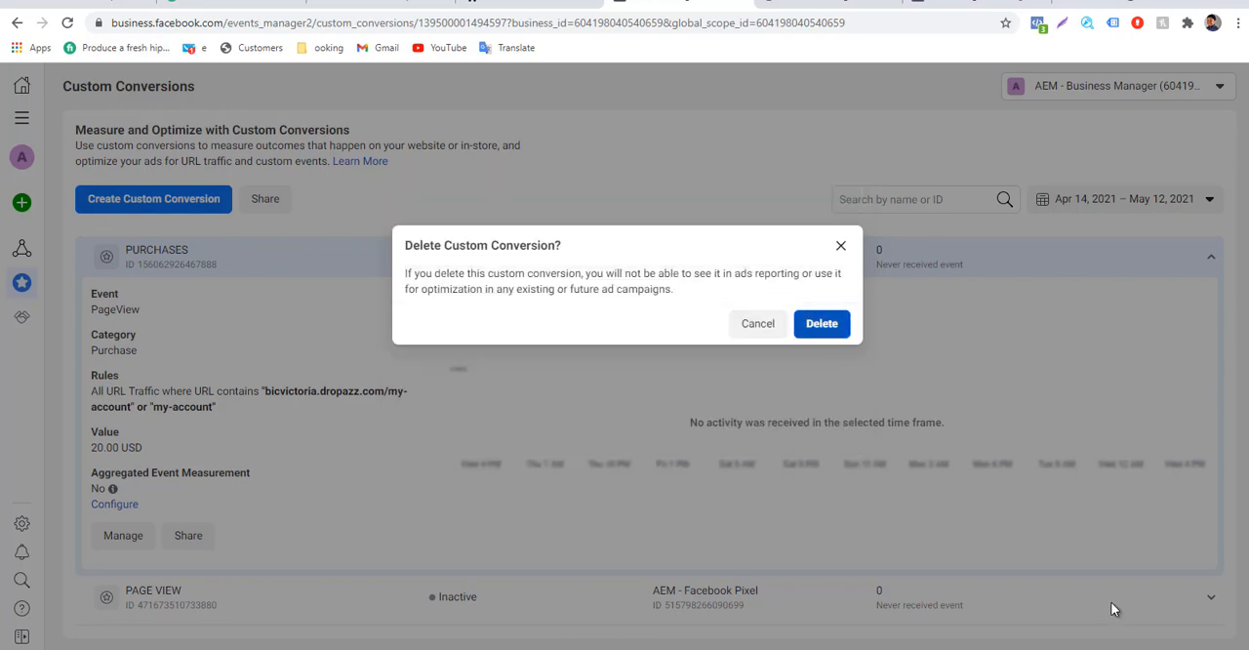
{"action": "left_click", "coordinate": [822, 323]}
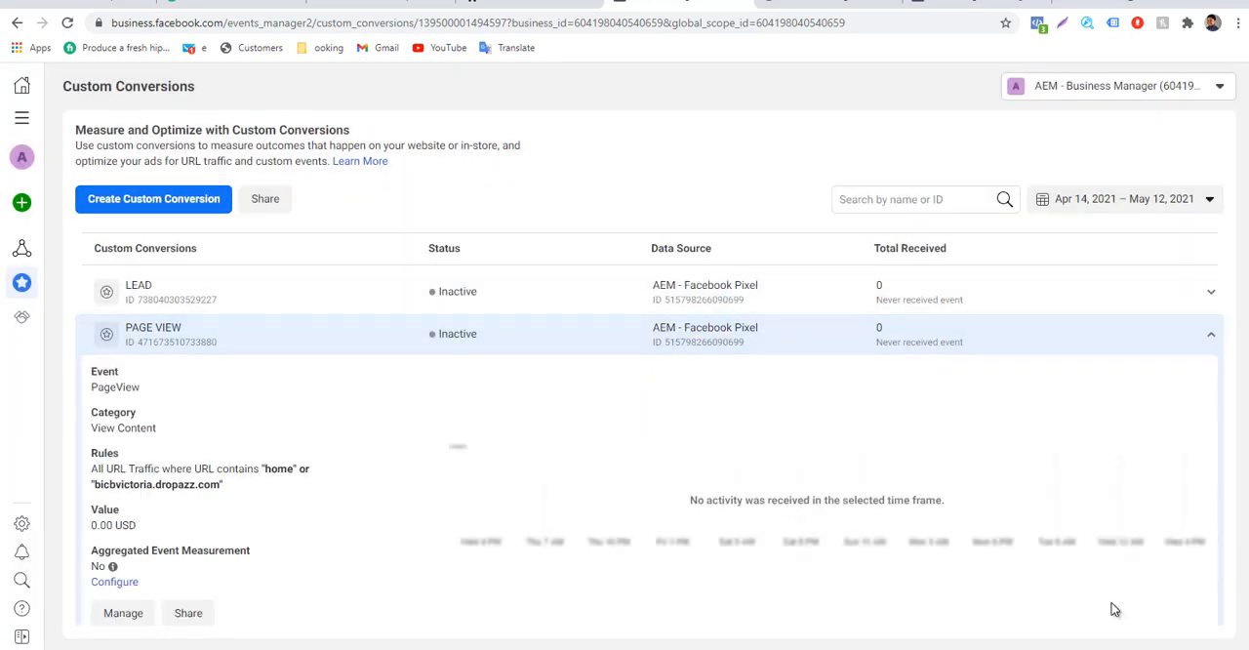
Start a new custom conversion named MY PURCHASE with Purchase as its standard event for optimization.
{"action": "left_click", "coordinate": [153, 198]}
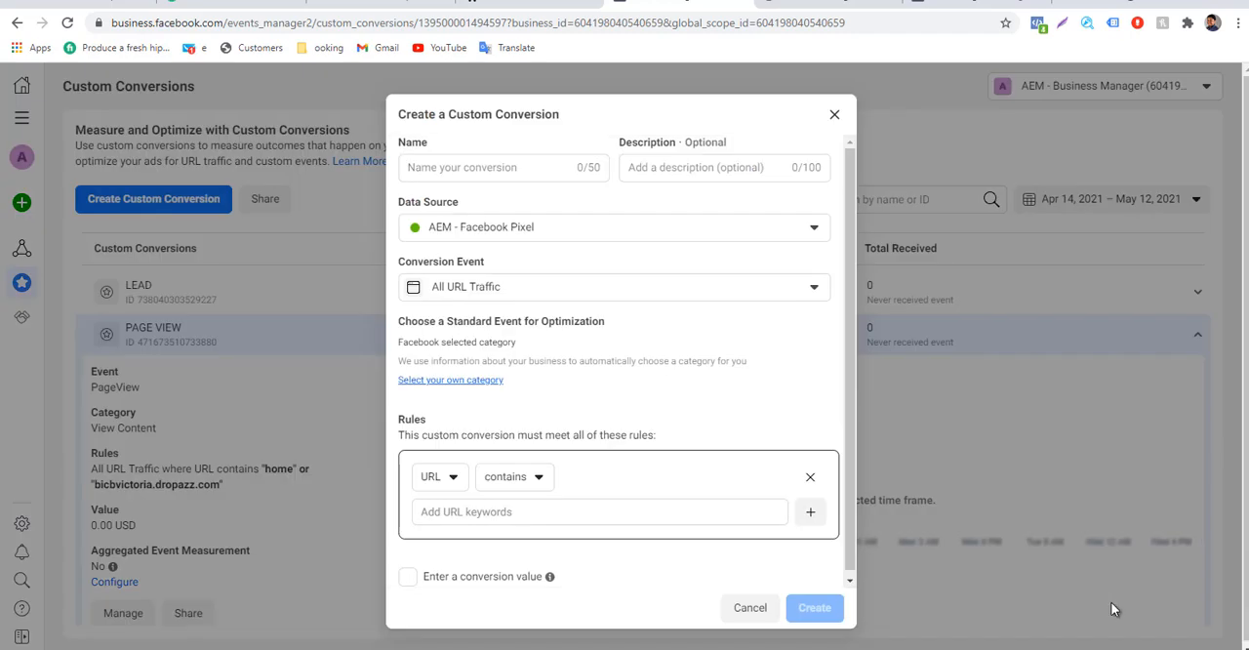
{"action": "type", "text": "MY"}
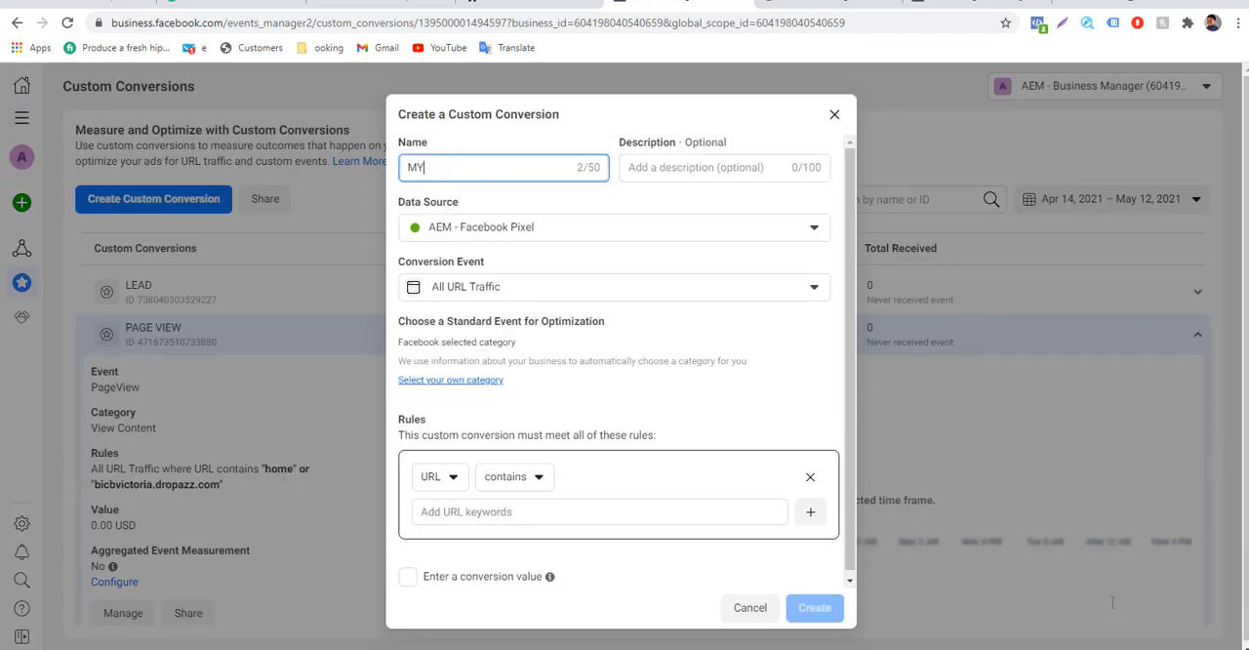
{"action": "type", "text": " PURCHASE"}
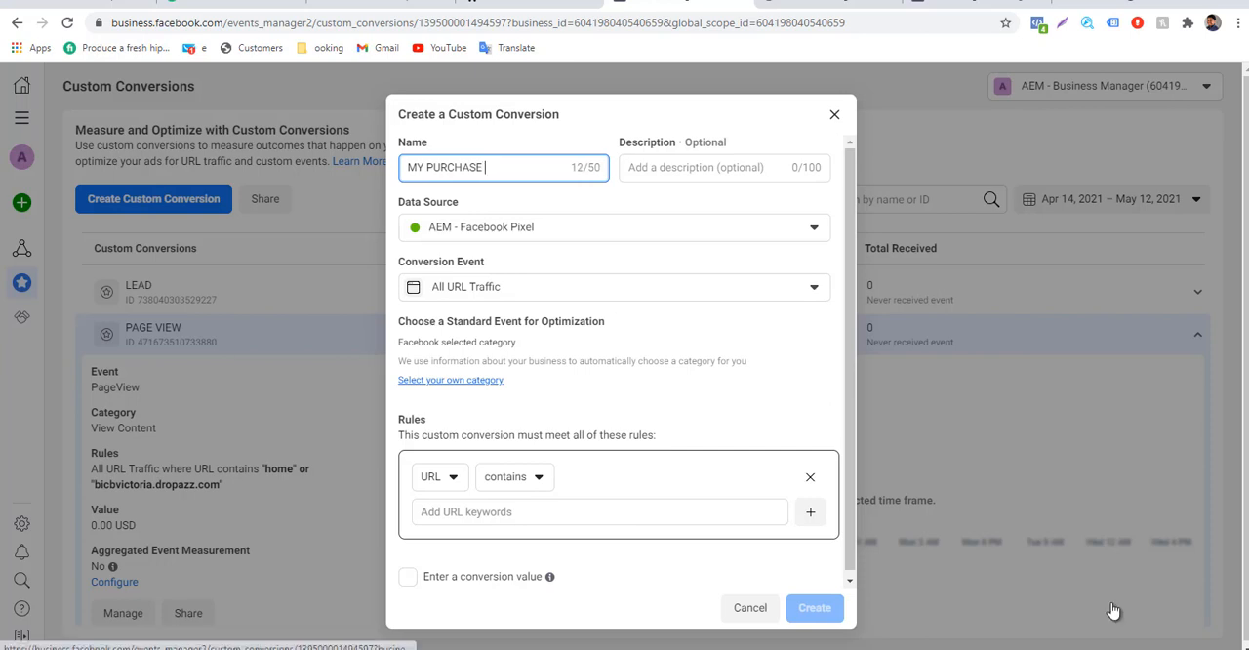
{"action": "left_click", "coordinate": [451, 379]}
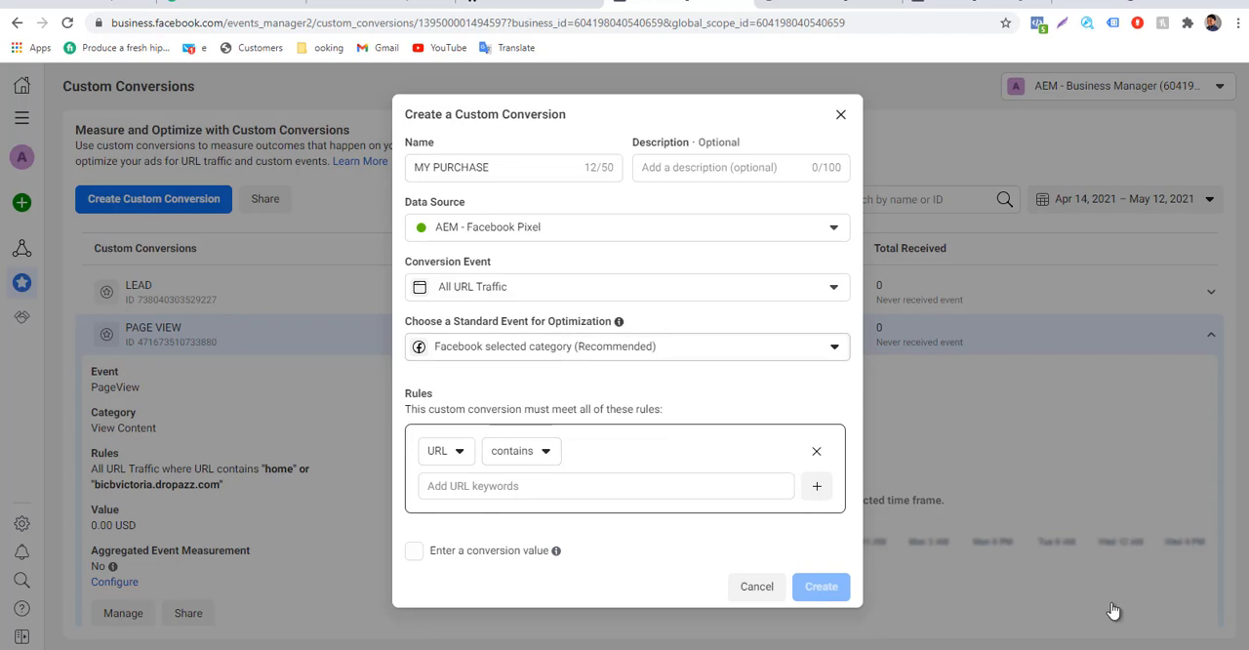
{"action": "left_click", "coordinate": [629, 346]}
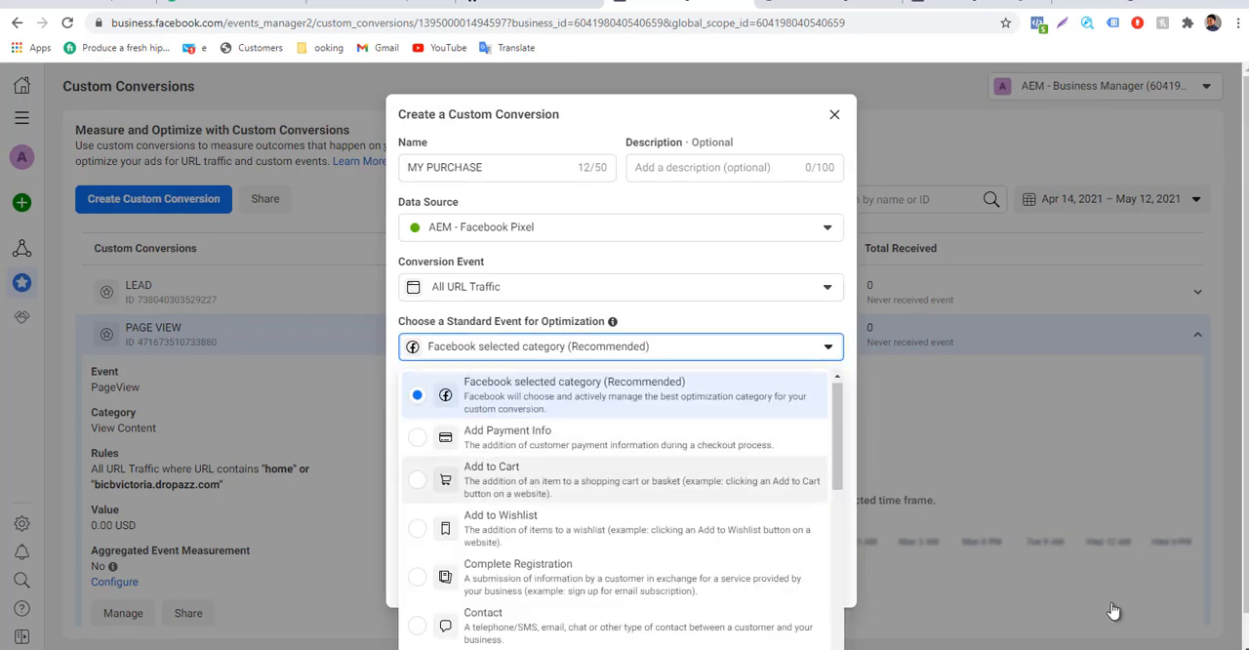
{"action": "scroll", "coordinate": [621, 507], "scroll_direction": "down", "scroll_amount": 5}
{"action": "scroll", "coordinate": [620, 493], "scroll_direction": "down", "scroll_amount": 3}
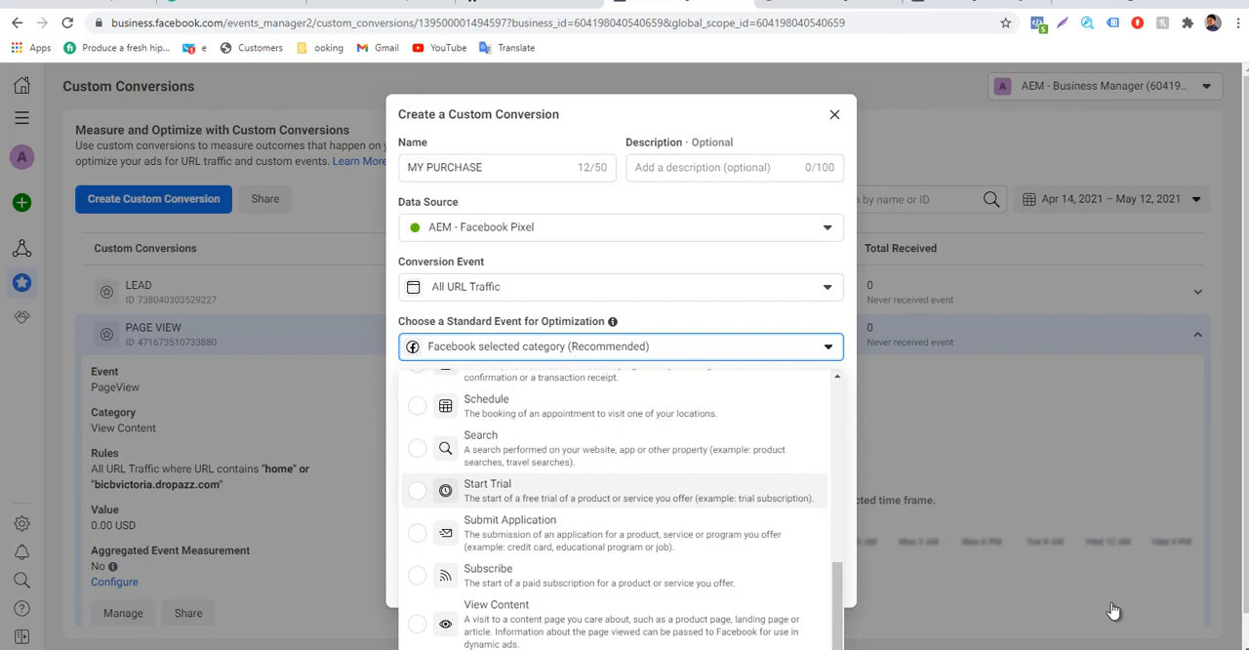
{"action": "scroll", "coordinate": [620, 571], "scroll_direction": "up", "scroll_amount": 3}
{"action": "left_click", "coordinate": [615, 572]}
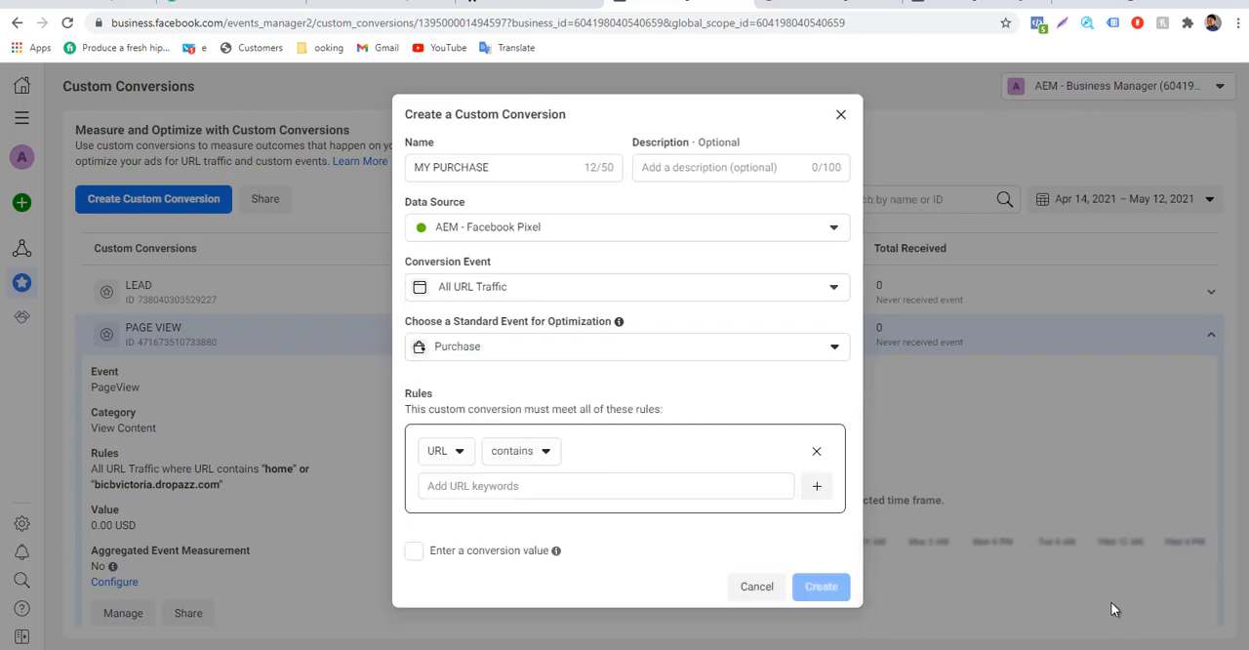
Set the conversion's rule to URL contains bicvictoria.dropazz.com/my-account, discarding the pasted thank-you address.
{"action": "left_click", "coordinate": [605, 486]}
{"action": "type", "text": "https://bicvictoria.dropazz.com/thank-you/"}
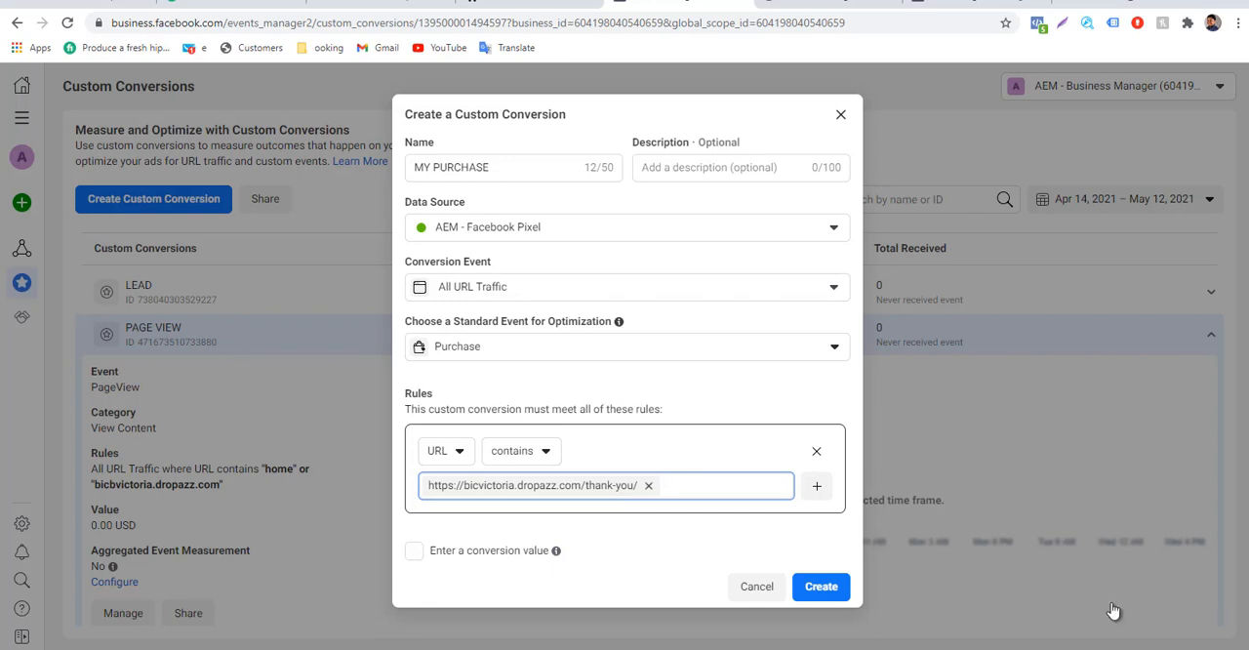
{"action": "key", "text": "BackSpace"}
{"action": "type", "text": "b"}
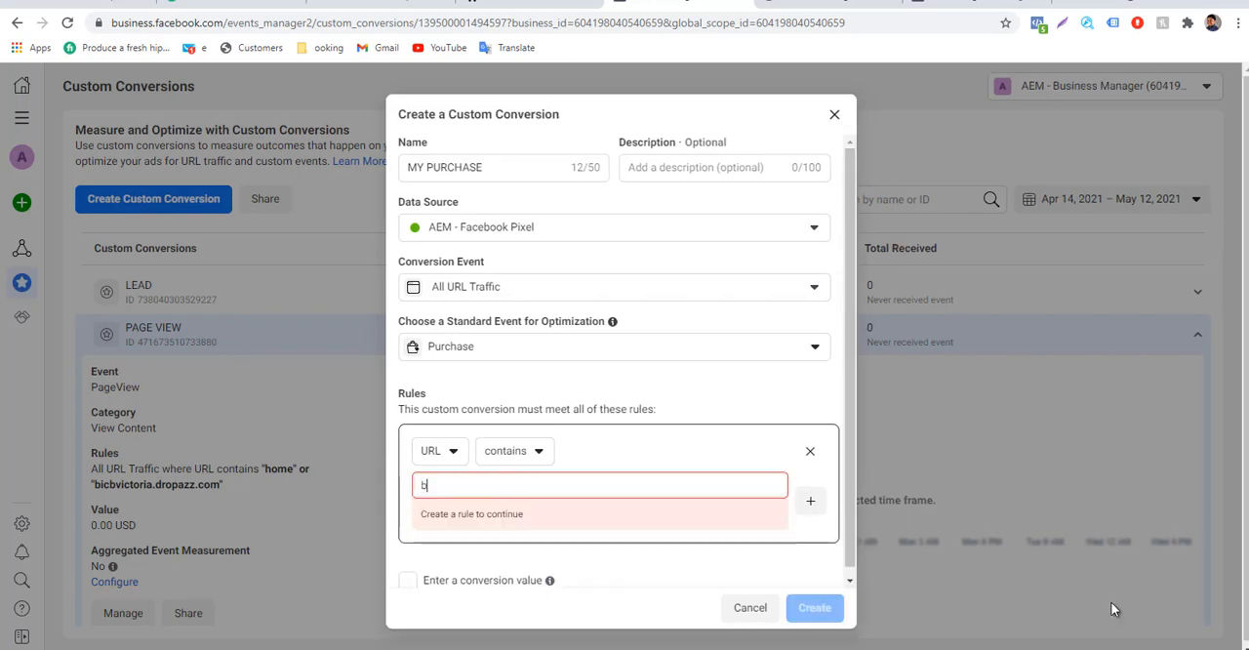
{"action": "type", "text": "icvi"}
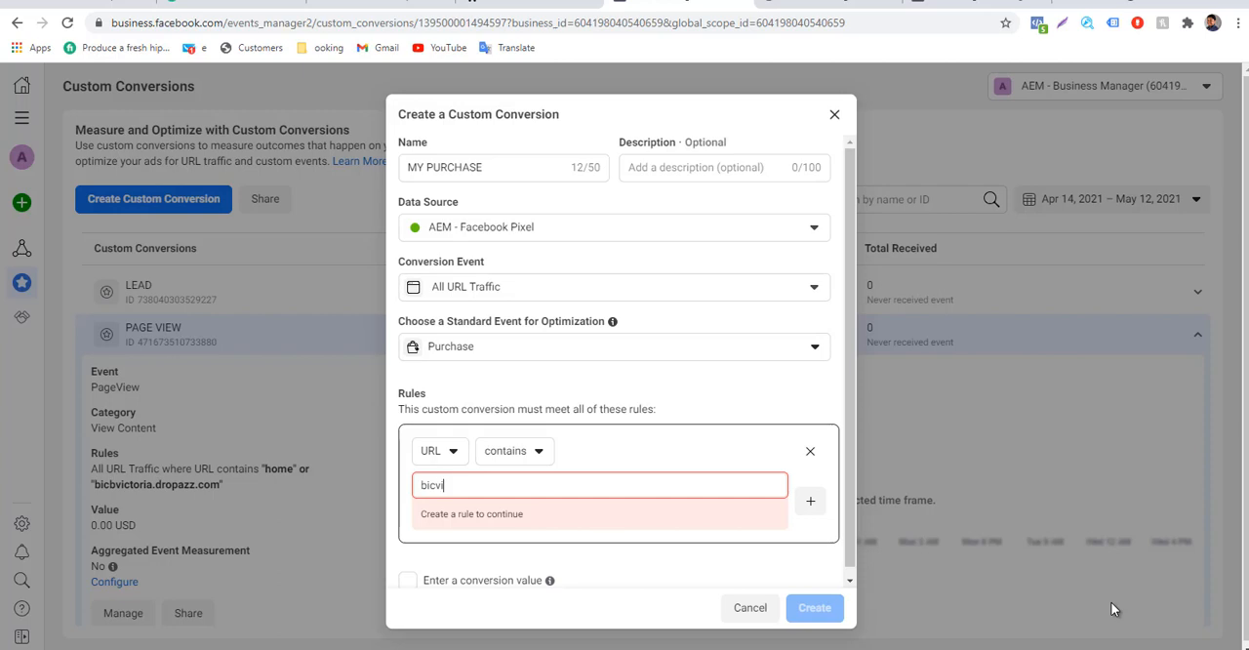
{"action": "type", "text": "ctoria.dropazz.com/my"}
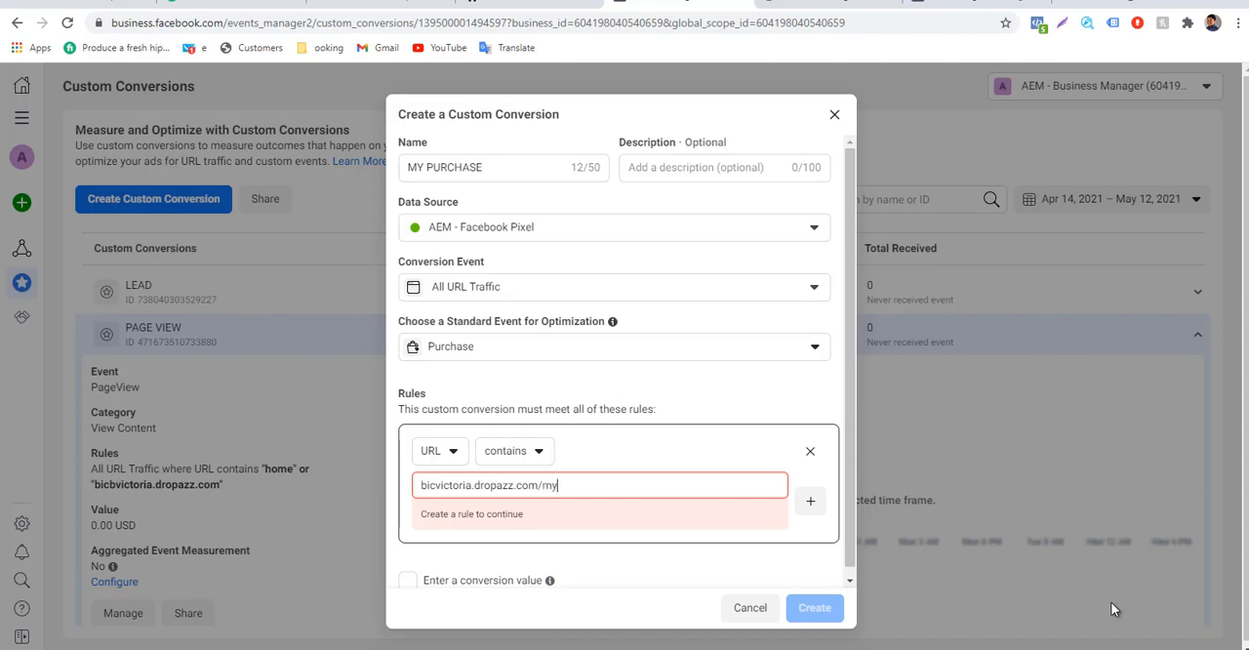
{"action": "type", "text": "-account"}
{"action": "key", "text": "Return"}
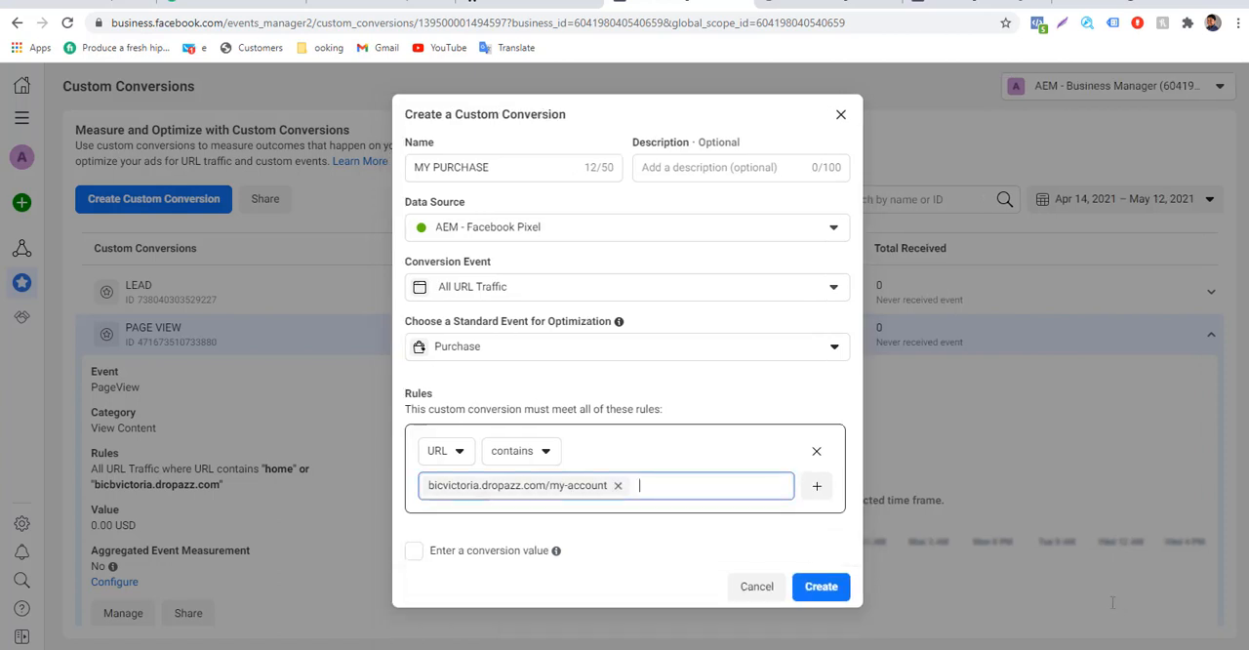
Enable a conversion value of 20 and create the MY PURCHASE custom conversion.
{"action": "key", "text": "Tab"}
{"action": "key", "text": "Tab"}
{"action": "key", "text": "space"}
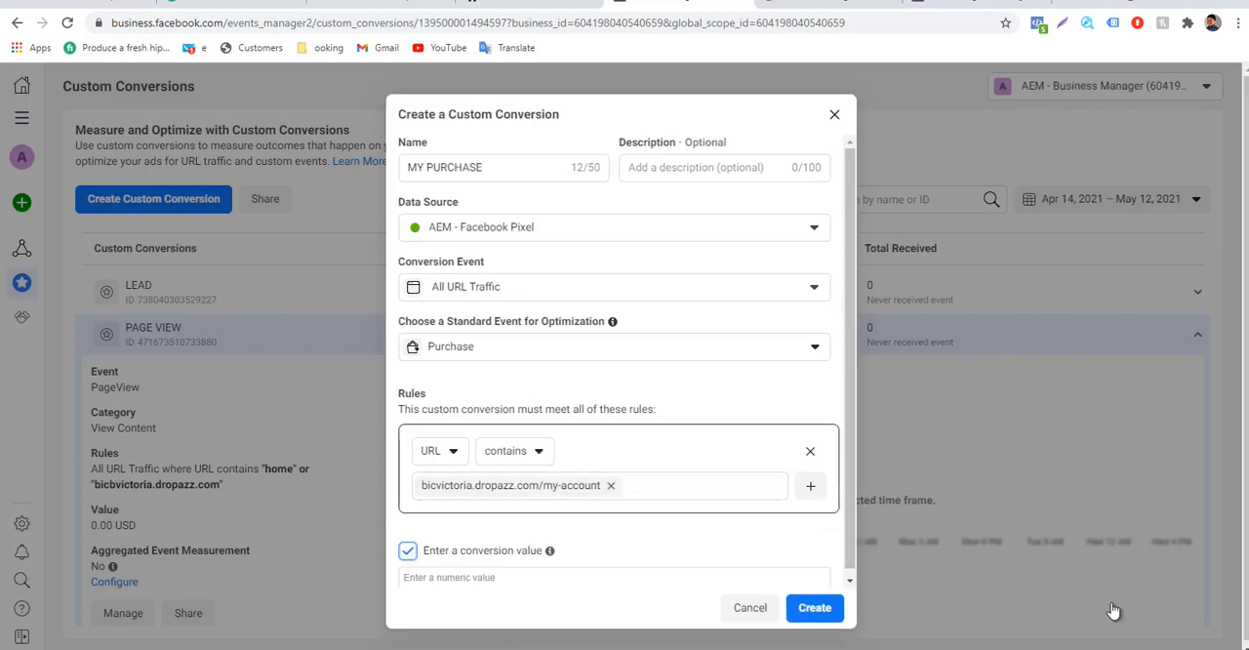
{"action": "key", "text": "Tab"}
{"action": "type", "text": "20"}
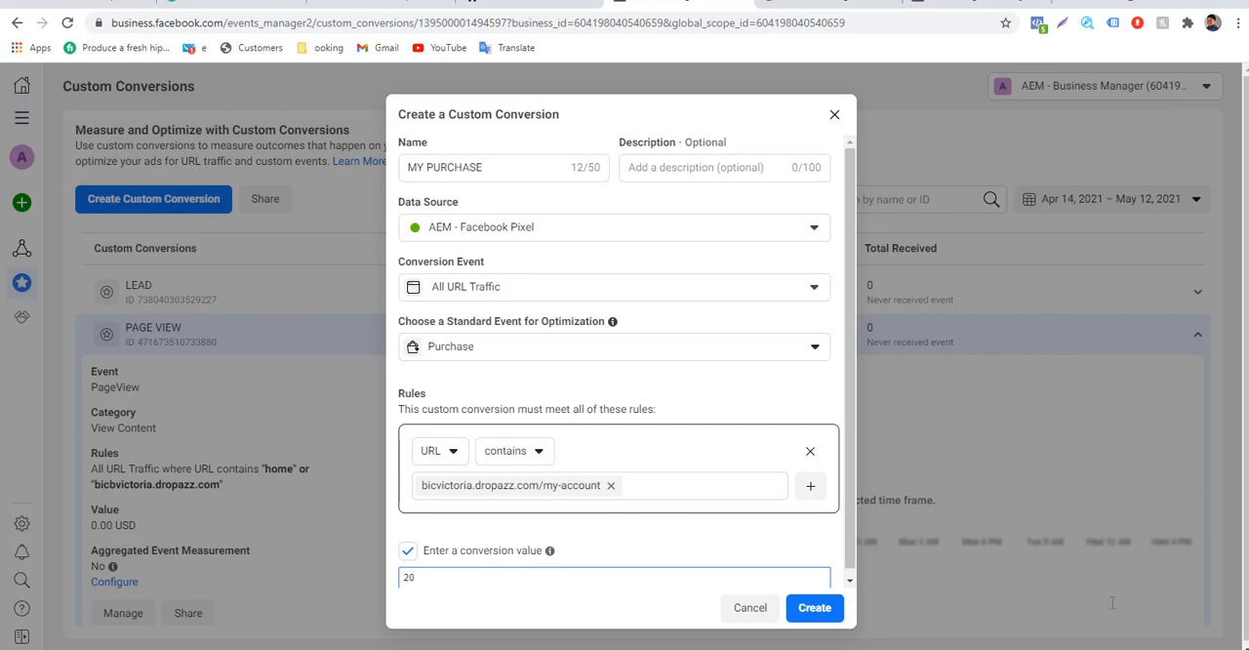
{"action": "key", "text": "Tab"}
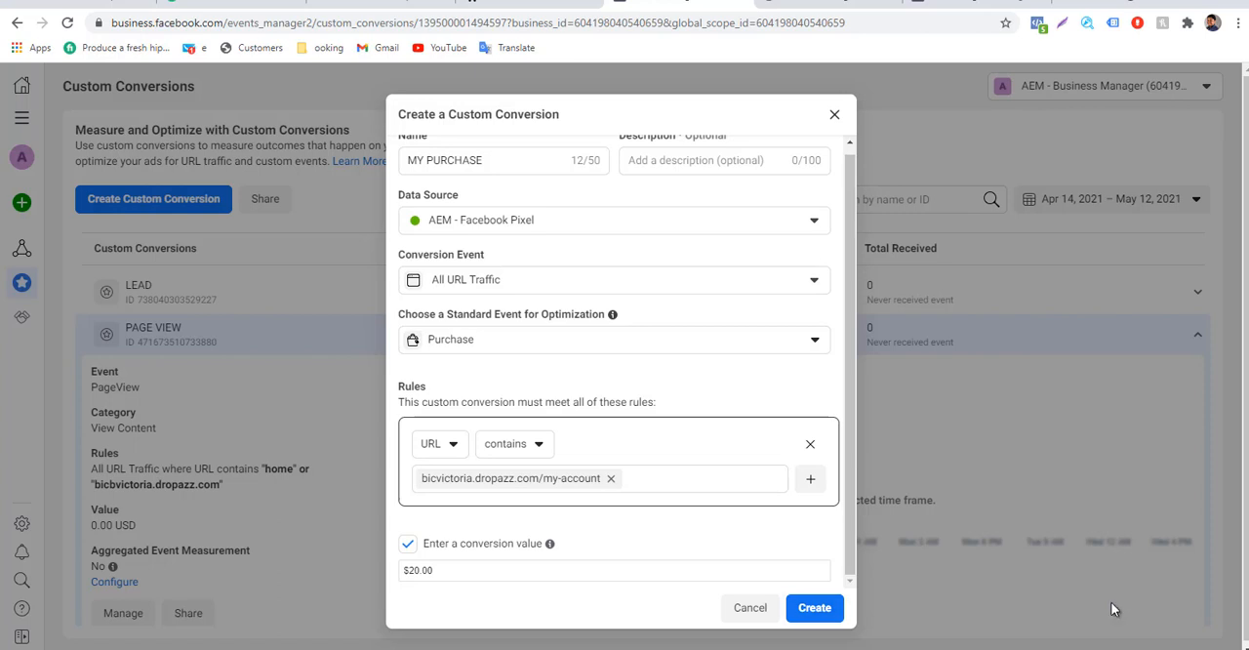
{"action": "left_click", "coordinate": [815, 608]}
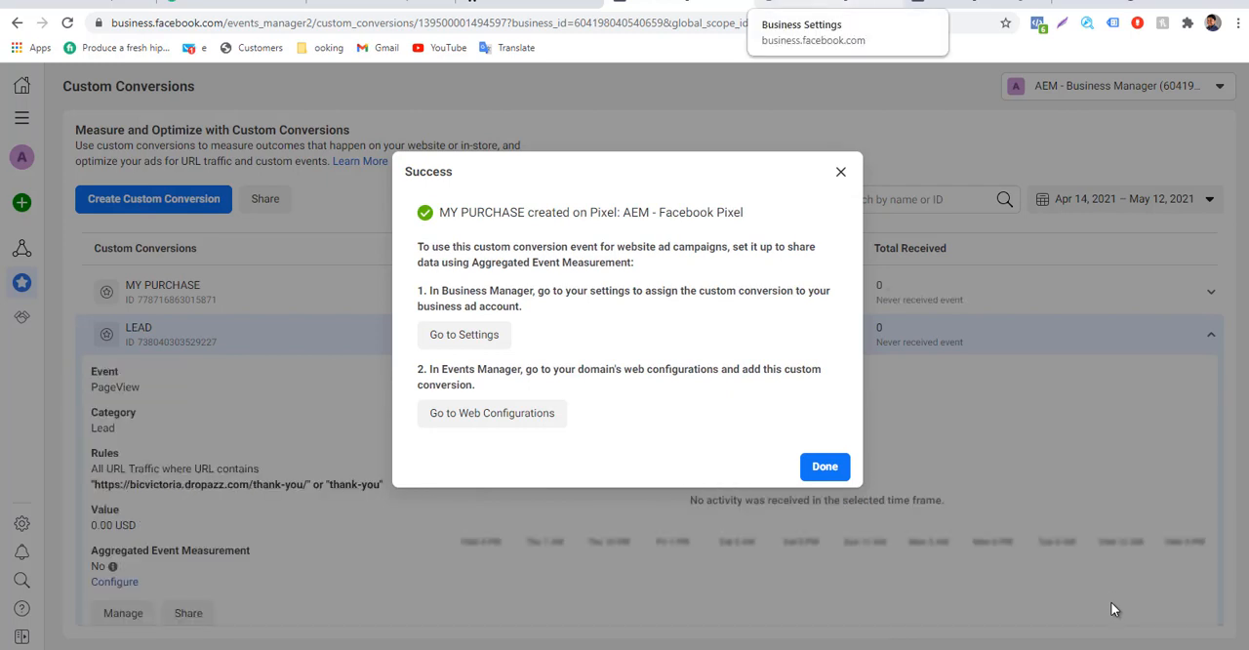
Reload the live store site and recheck its pixel events in Facebook Pixel Helper.
{"action": "left_click", "coordinate": [529, 3]}
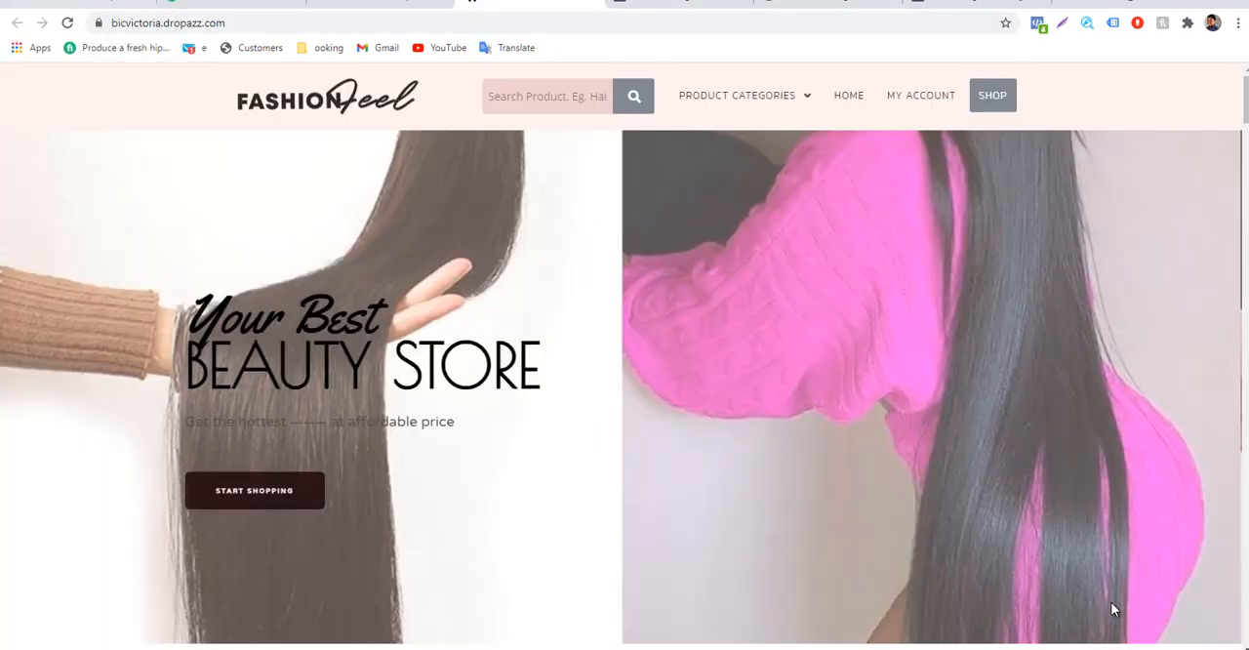
{"action": "key", "text": "F5"}
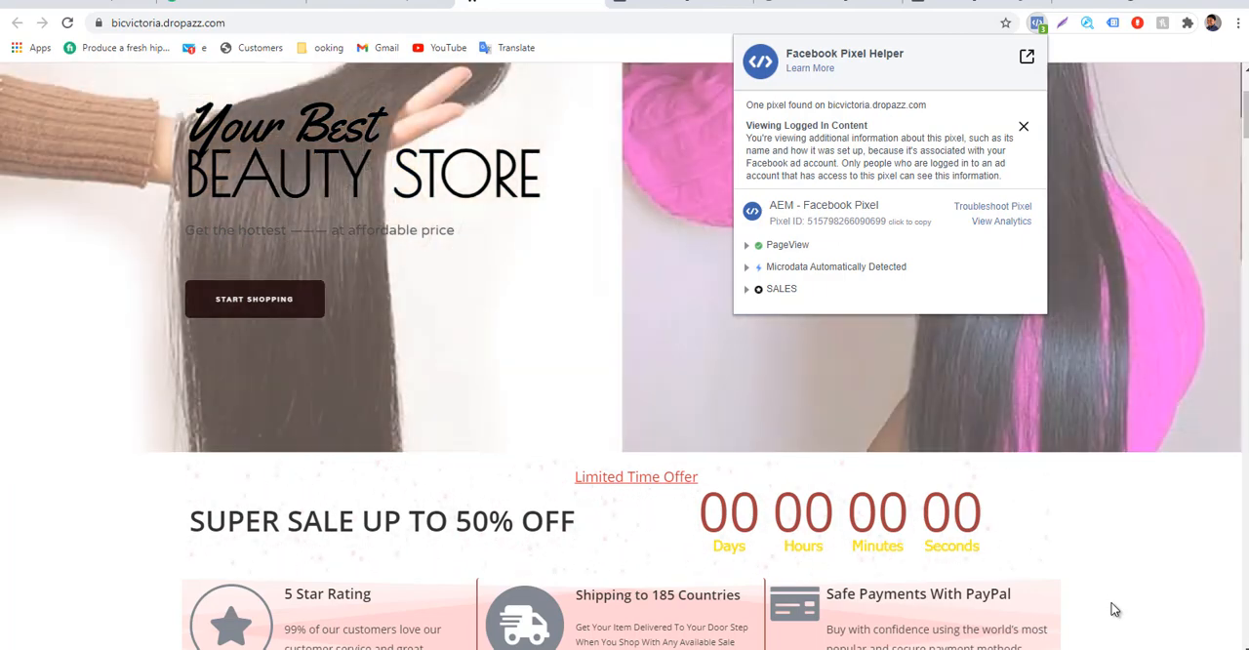
Dismiss the Pixel Helper details and open the live store's bicvictoria.dropazz.com/my-account page.
{"action": "left_click", "coordinate": [1115, 610]}
{"action": "scroll", "coordinate": [1116, 610], "scroll_direction": "up", "scroll_amount": 2}
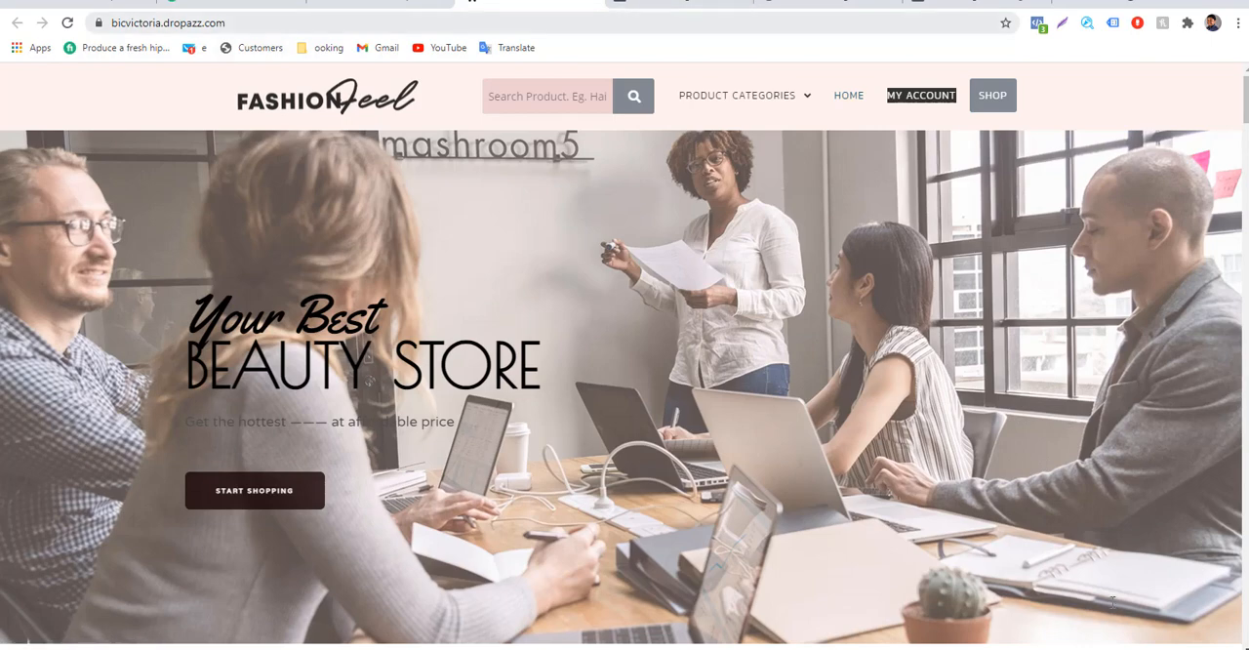
{"action": "key", "text": "ctrl+l"}
{"action": "key", "text": "Right"}
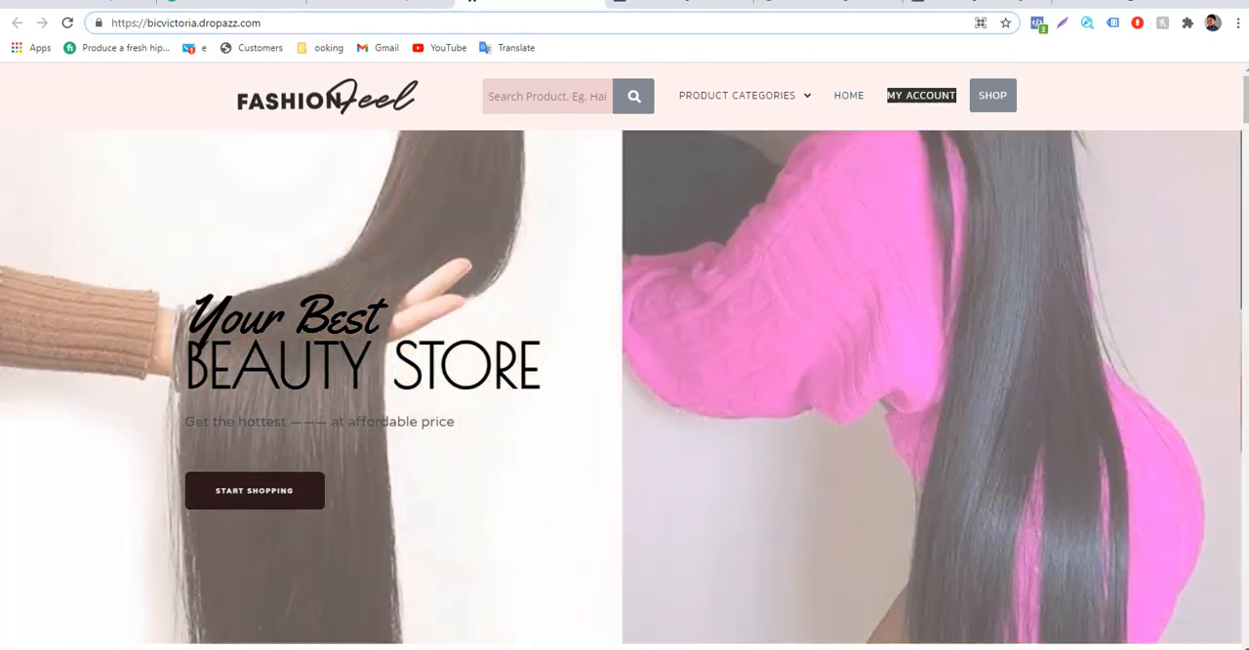
{"action": "type", "text": "/my"}
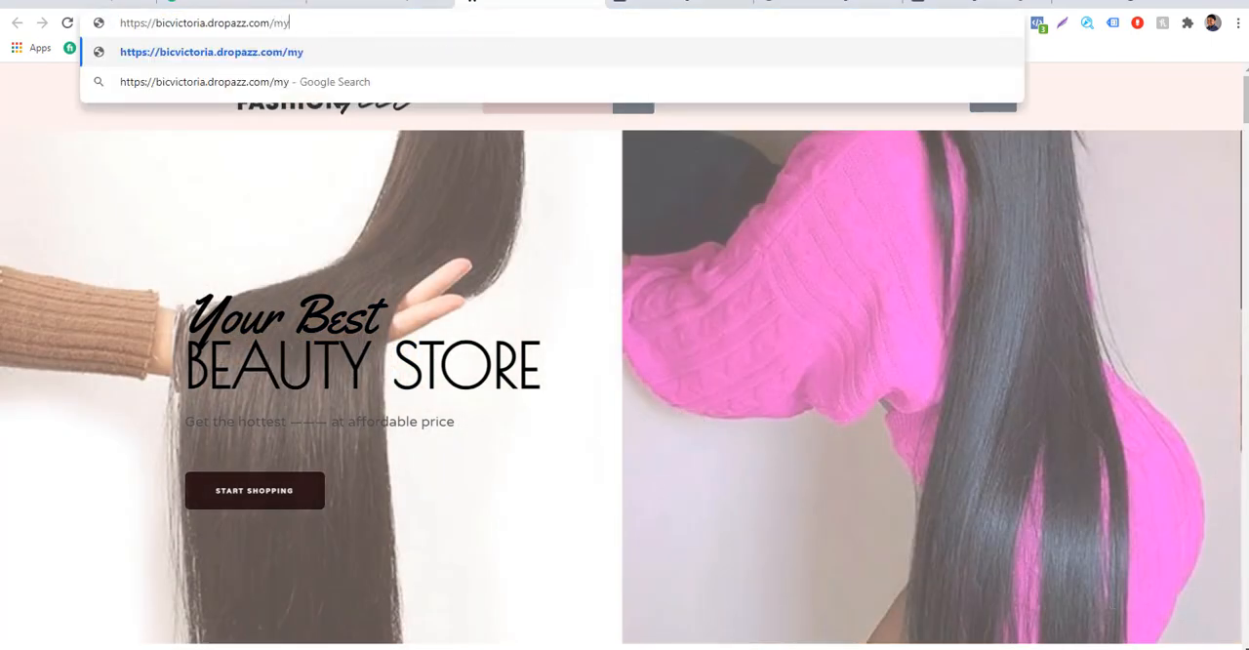
{"action": "type", "text": "-account"}
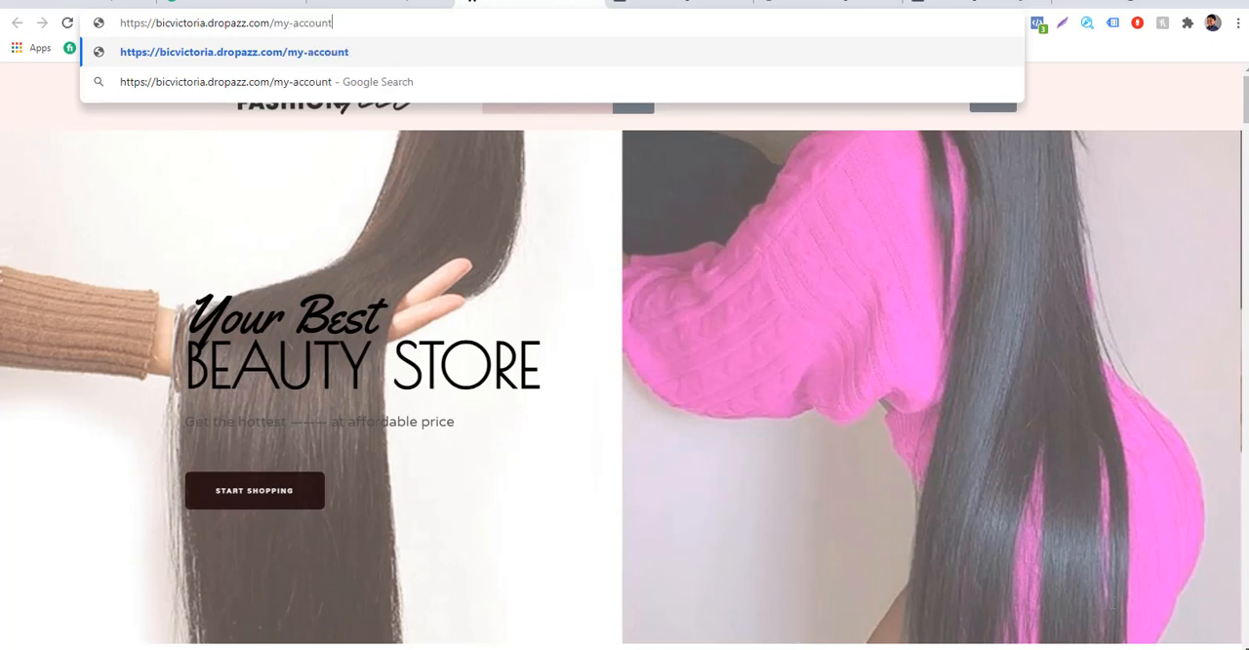
{"action": "key", "text": "Return"}
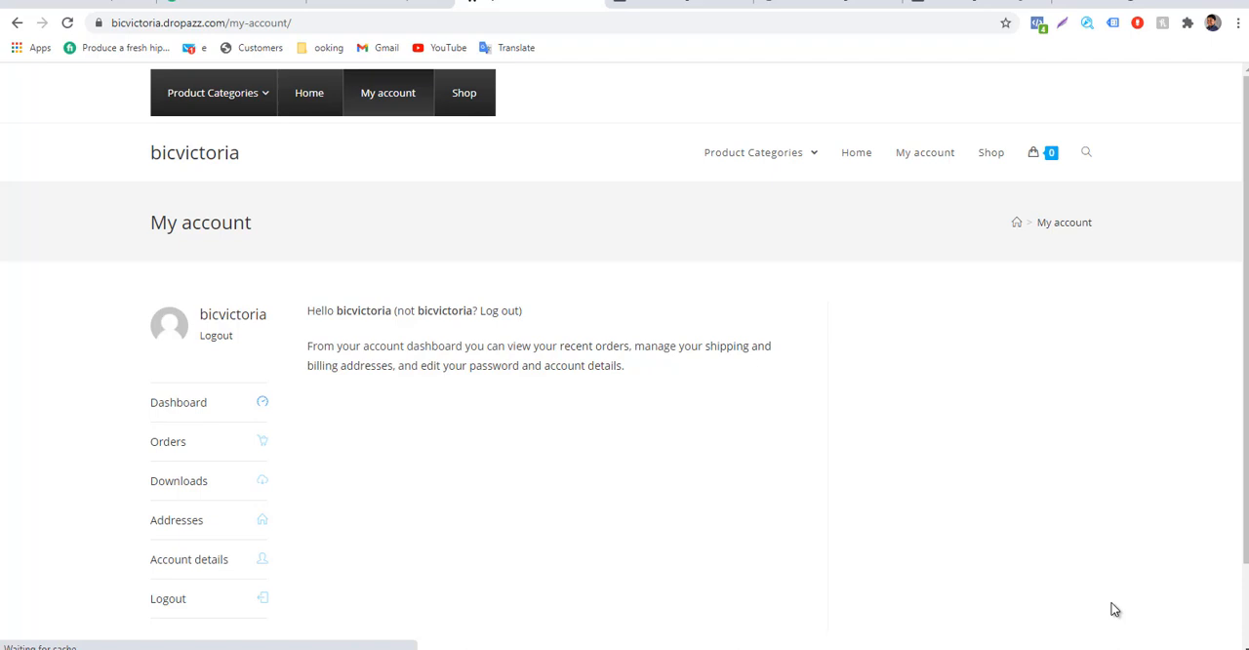
Check the my-account page's pixel events in Facebook Pixel Helper and inspect the MY PURCHASE event details.
{"action": "key", "text": "Tab"}
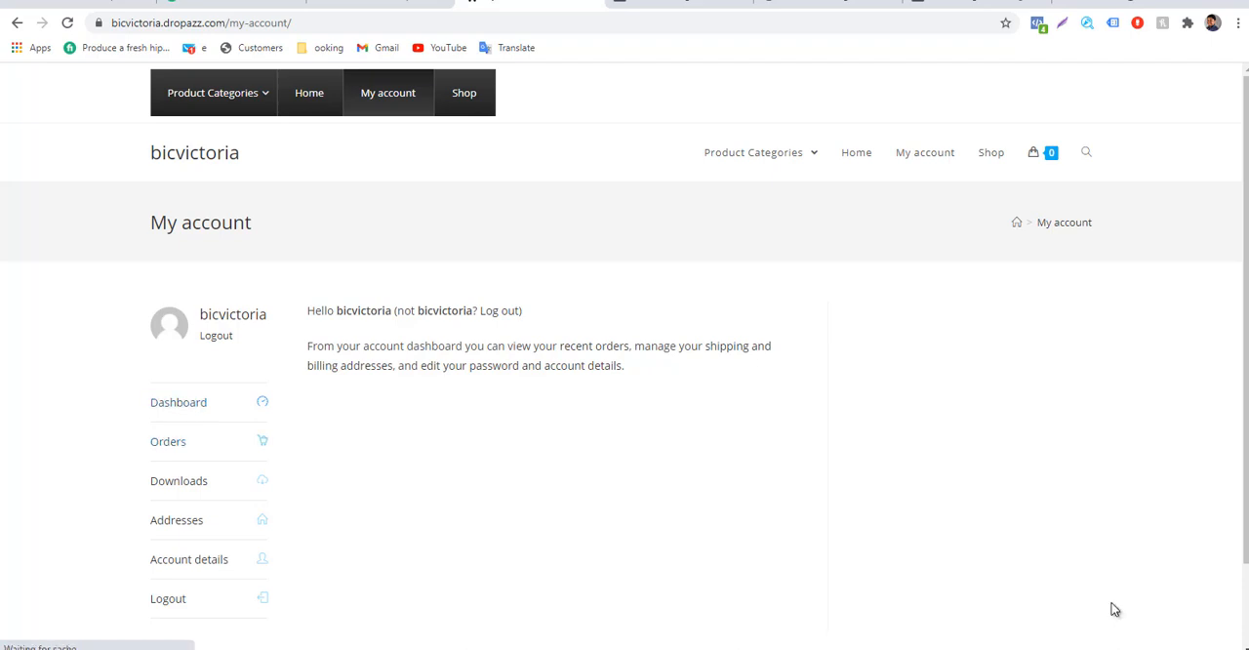
{"action": "key", "text": "Tab"}
{"action": "key", "text": "Tab"}
{"action": "key", "text": "Return"}
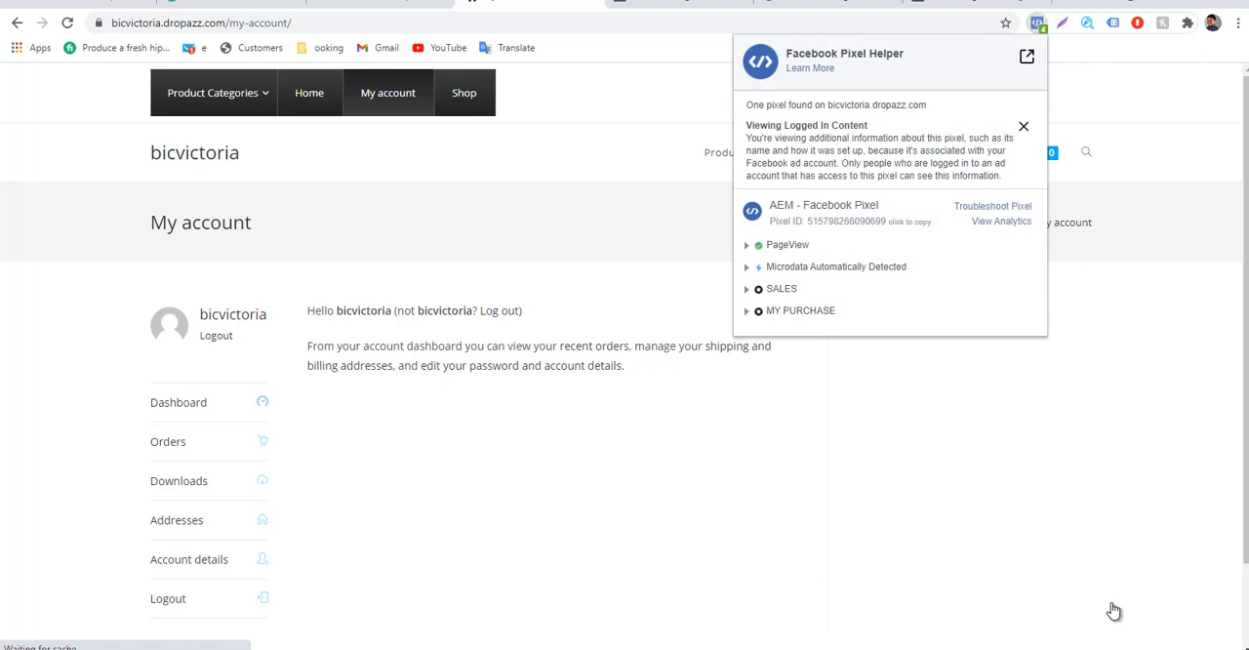
{"action": "left_click_drag", "start_coordinate": [781, 310], "coordinate": [835, 312]}
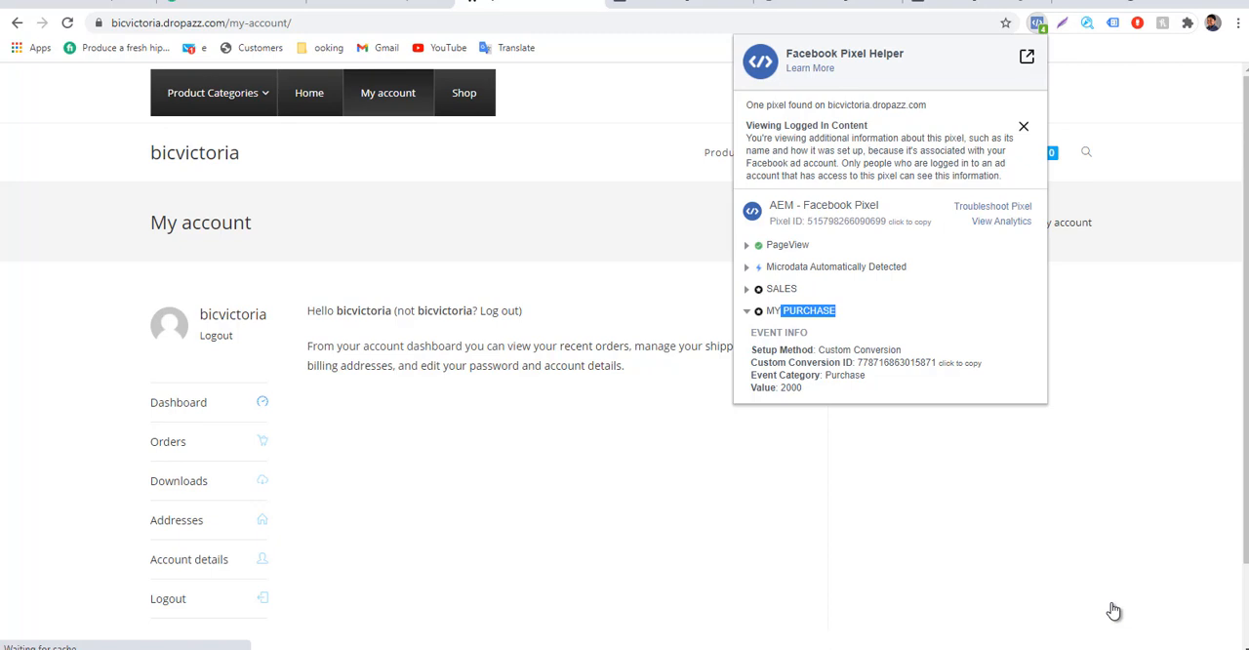
{"action": "left_click", "coordinate": [747, 312]}
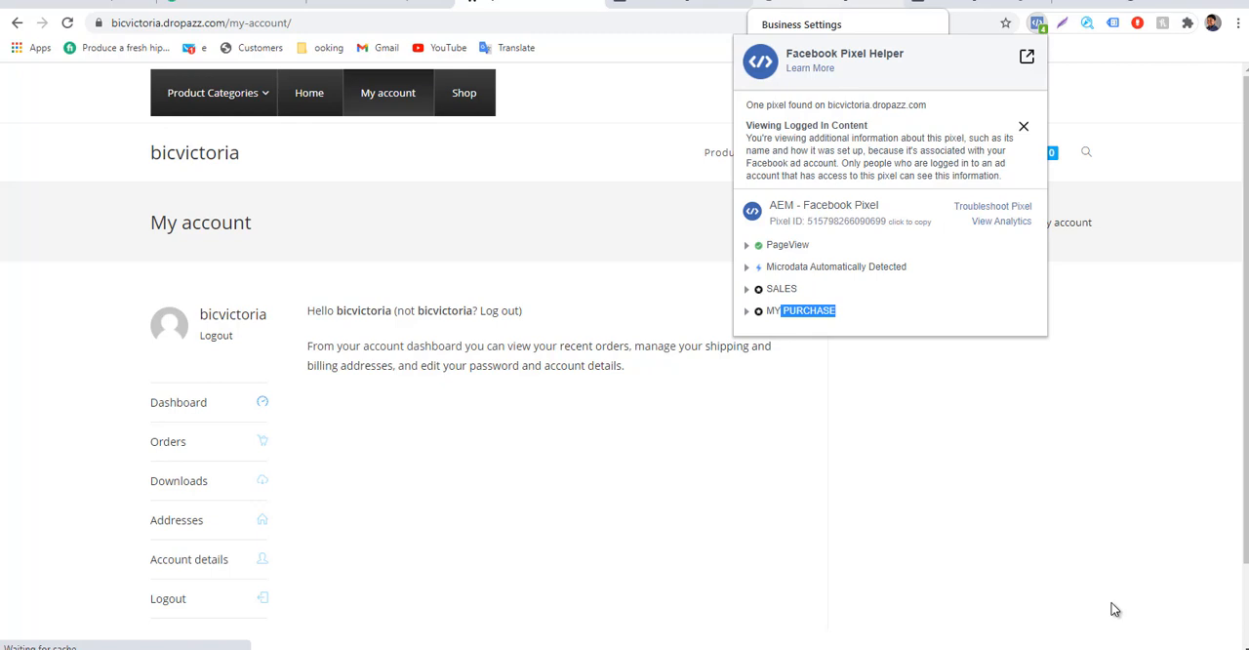
Return to the custom conversions in Events Manager and dismiss the MY PURCHASE creation message.
{"action": "left_click", "coordinate": [824, 3]}
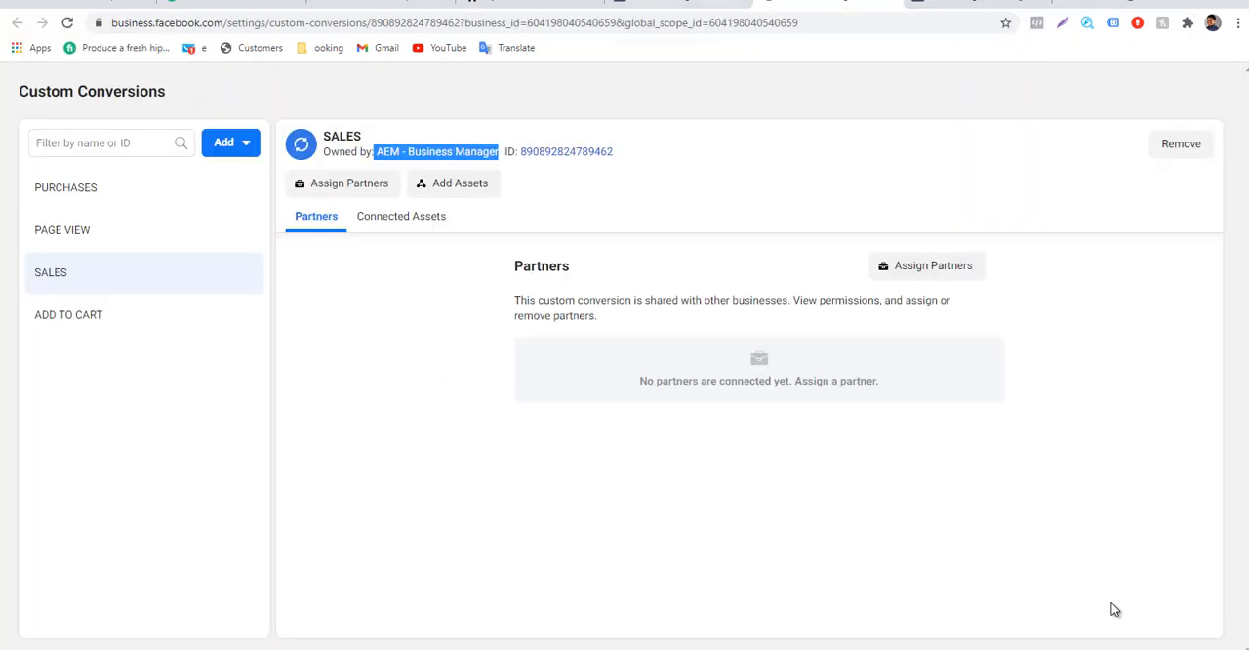
{"action": "left_click", "coordinate": [683, 3]}
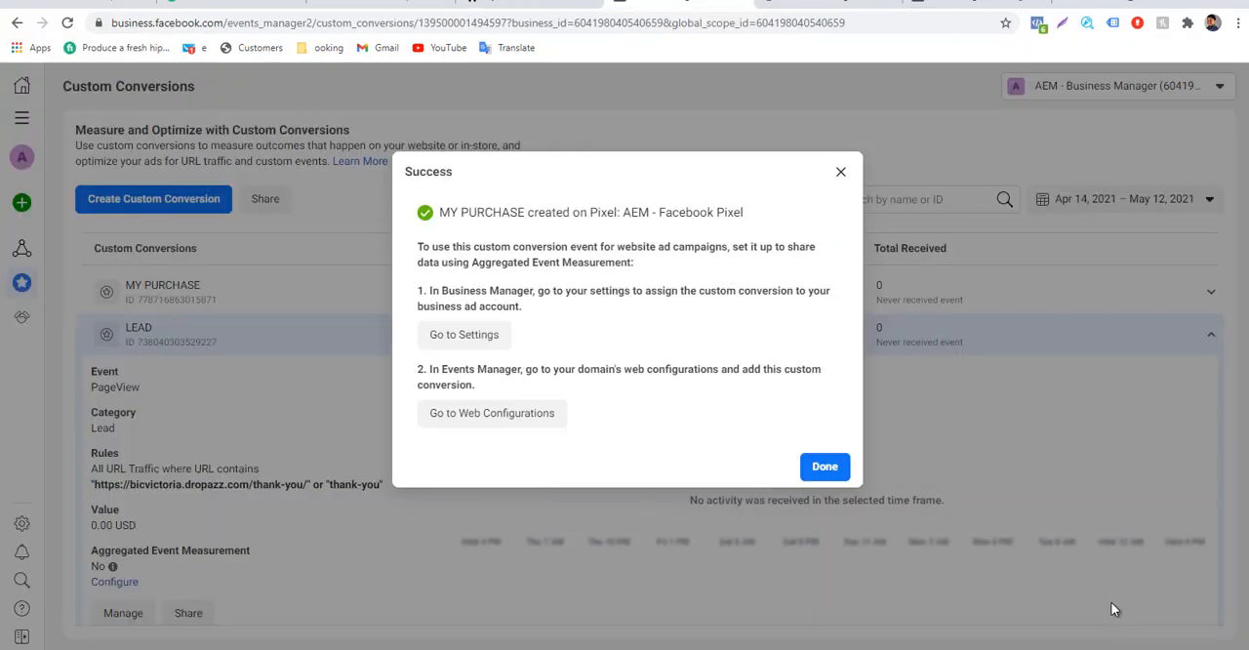
{"action": "left_click_drag", "start_coordinate": [440, 212], "coordinate": [528, 212]}
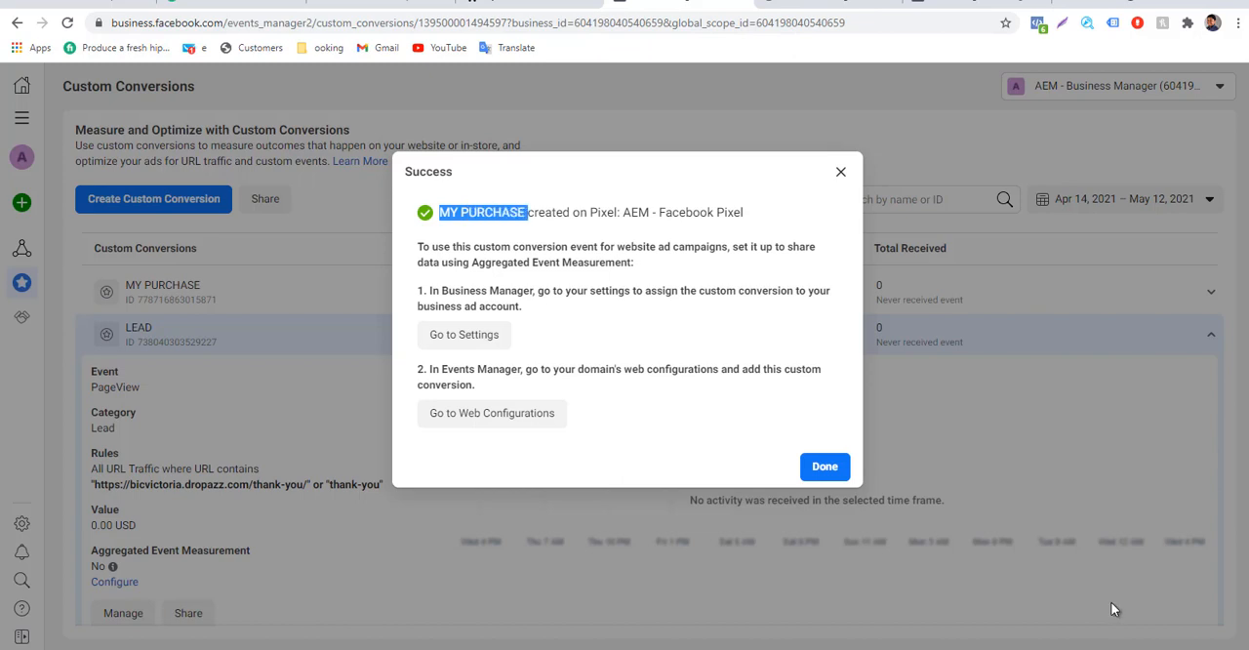
{"action": "left_click", "coordinate": [840, 171]}
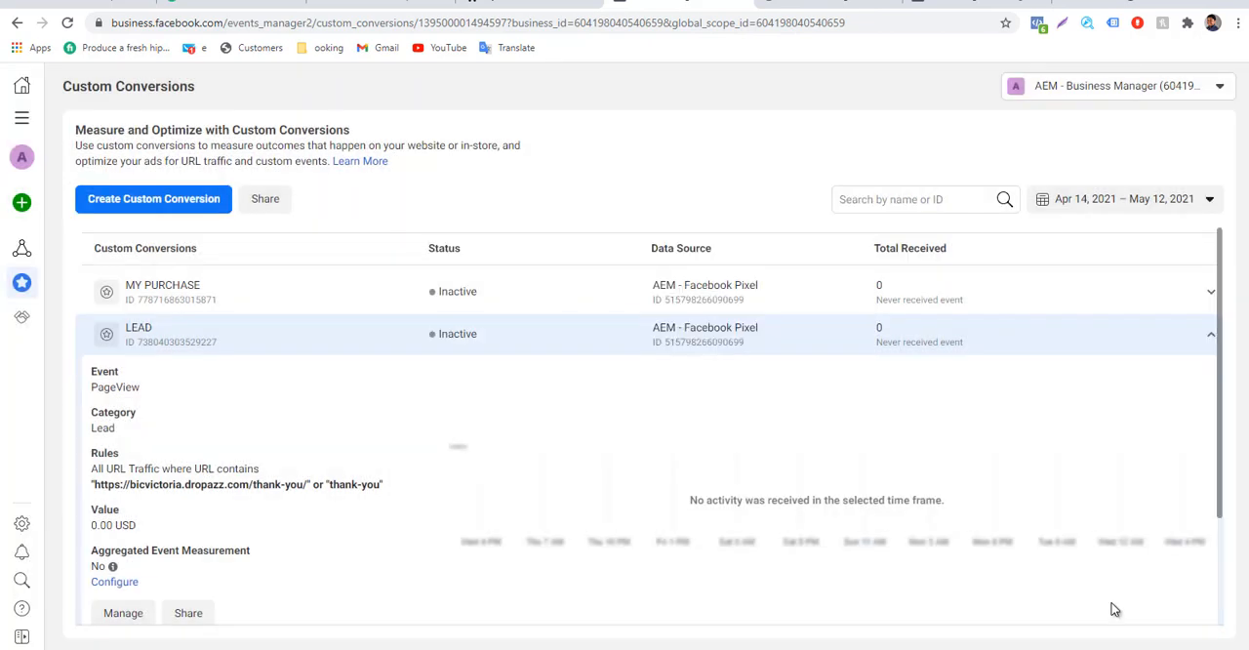
Collapse the LEAD details and delete the SALES custom conversion from the list.
{"action": "left_click", "coordinate": [1211, 335]}
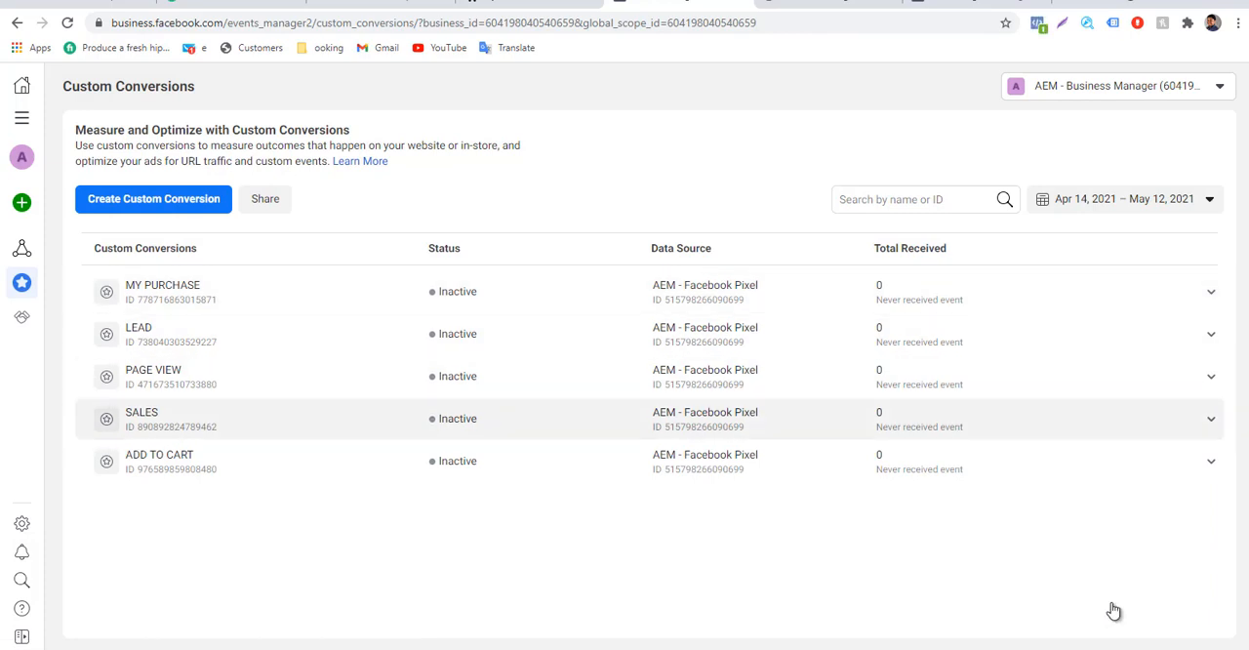
{"action": "left_click", "coordinate": [1211, 419]}
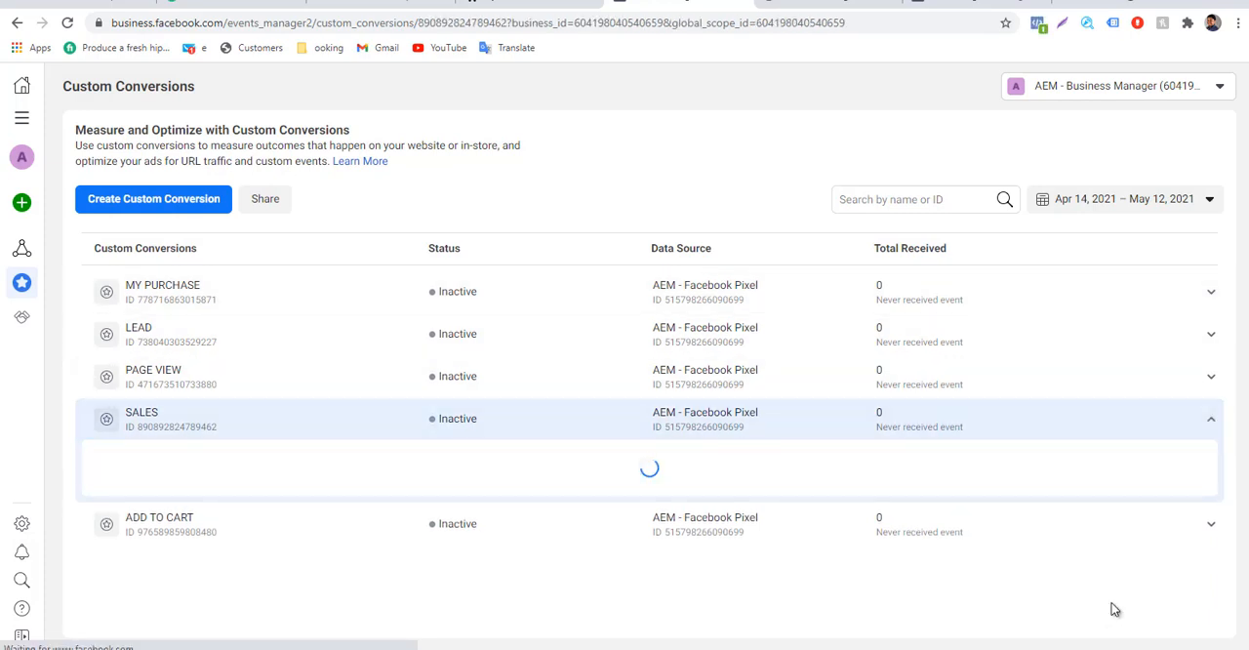
{"action": "scroll", "coordinate": [1115, 610], "scroll_direction": "down", "scroll_amount": 2}
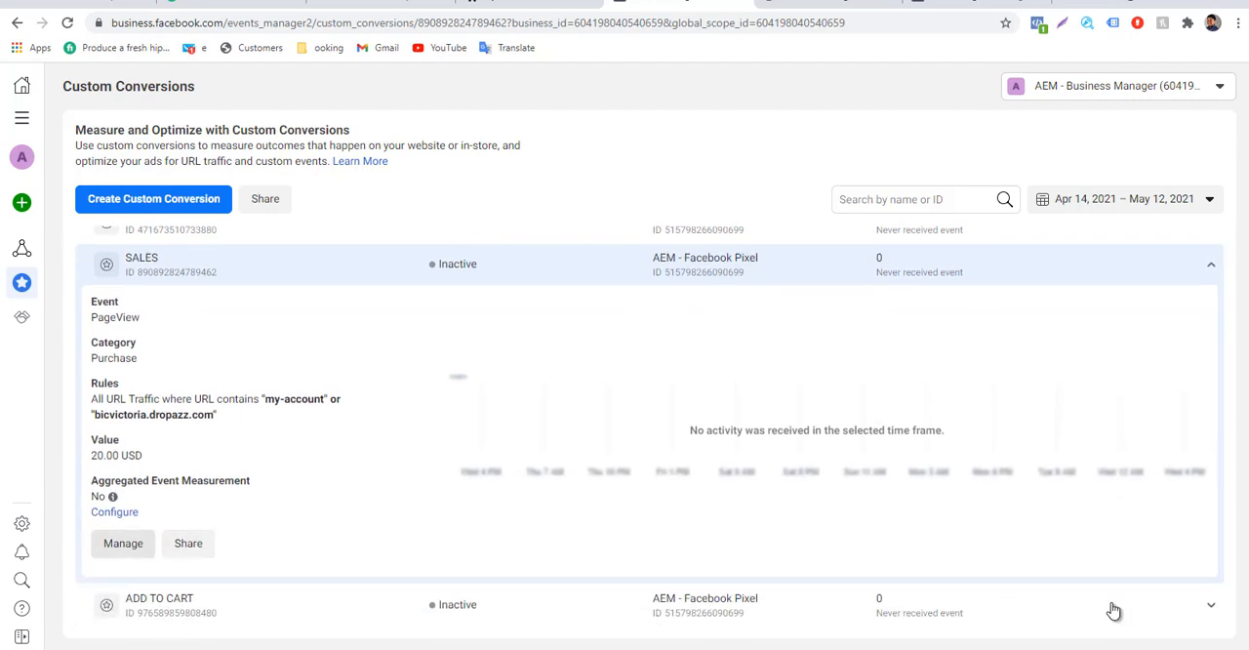
{"action": "left_click", "coordinate": [123, 542]}
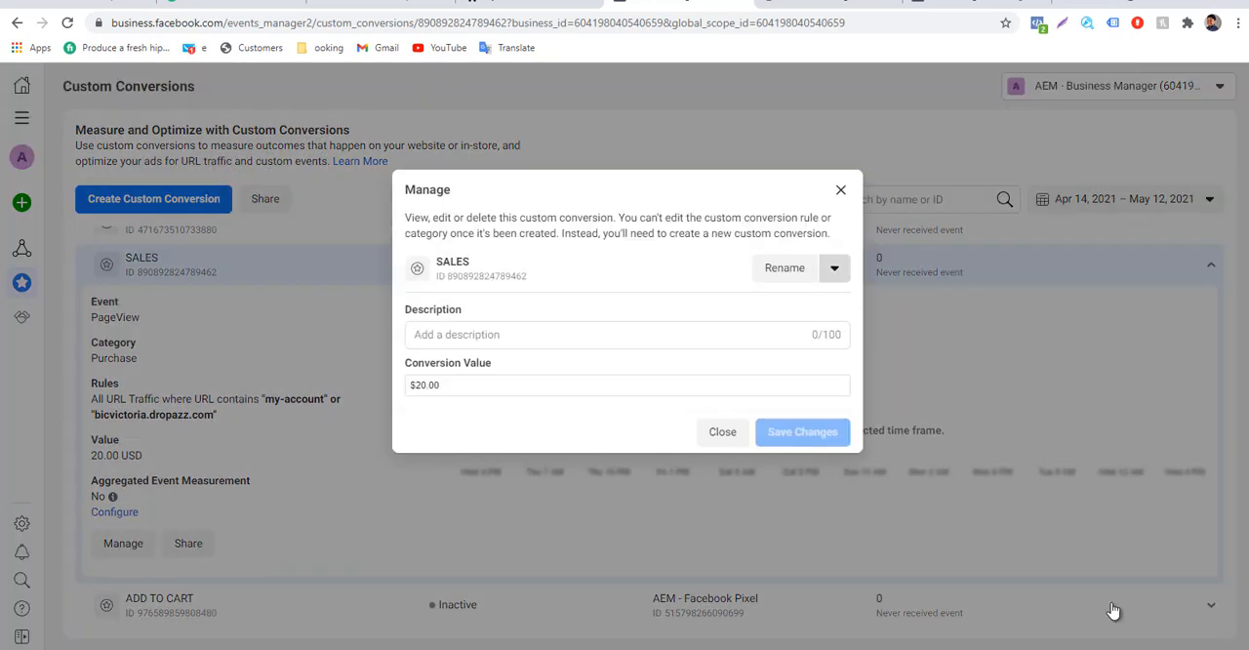
{"action": "left_click", "coordinate": [834, 269]}
{"action": "left_click", "coordinate": [825, 306]}
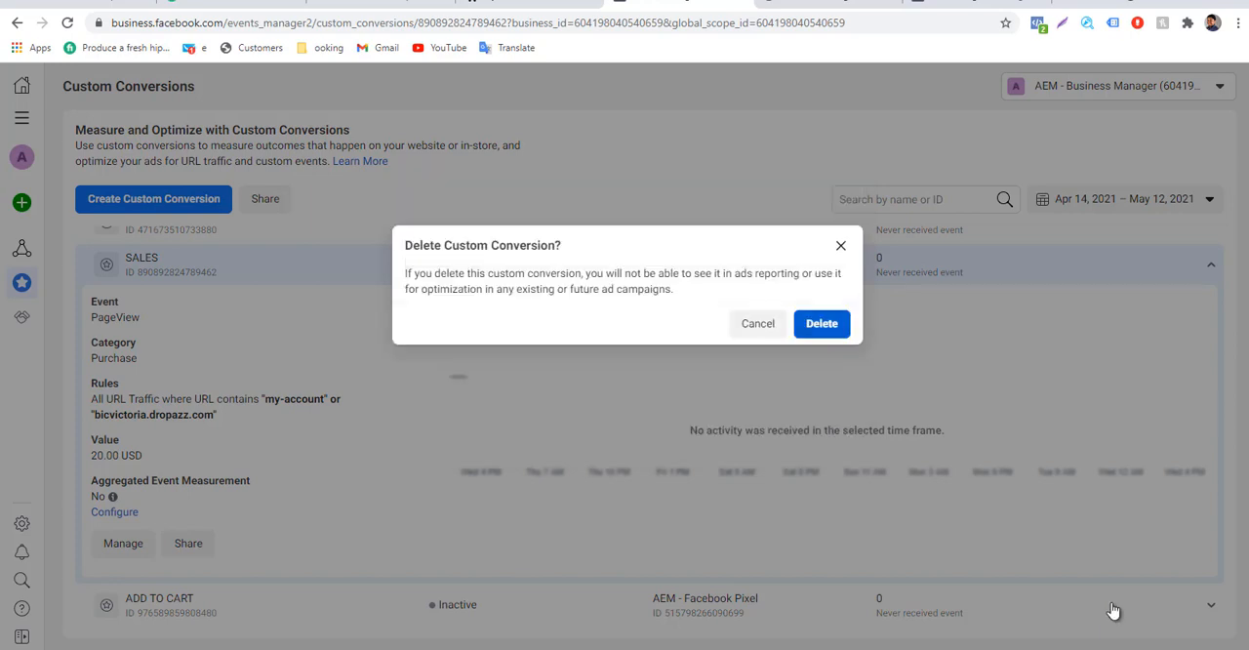
{"action": "left_click", "coordinate": [823, 324]}
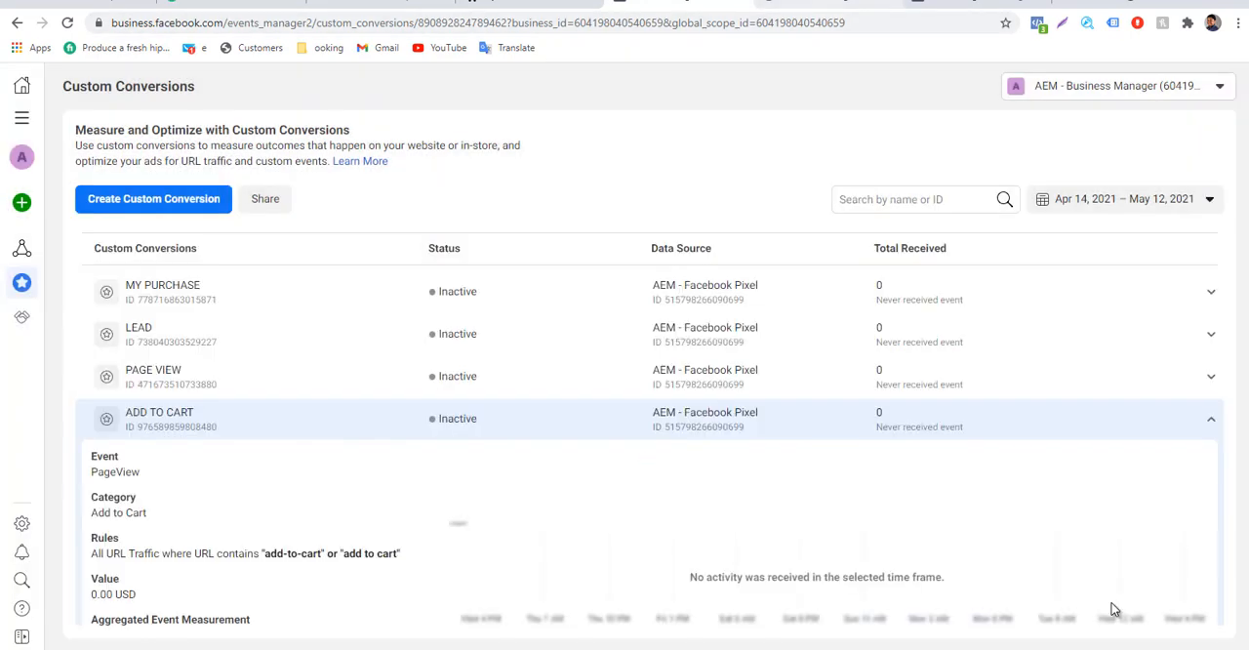
Look over the Business Settings, live store and Dropazz dashboard pages, and reload the custom conversions page in Events Manager.
{"action": "left_click", "coordinate": [829, 3]}
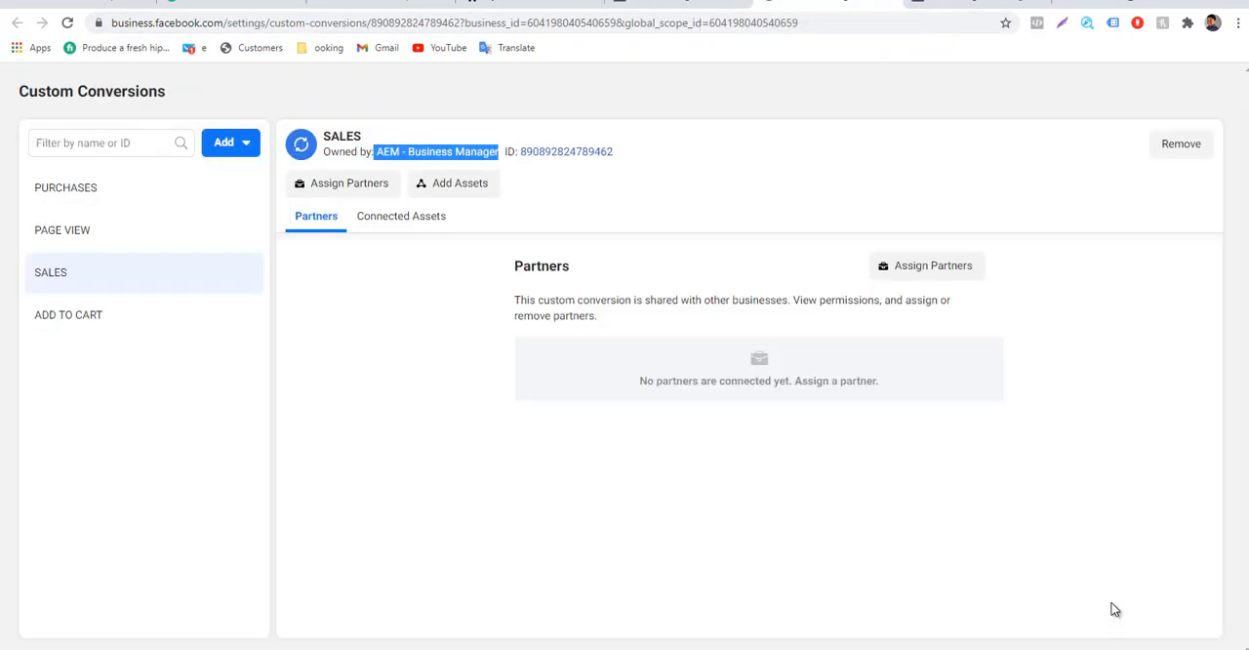
{"action": "left_click", "coordinate": [529, 3]}
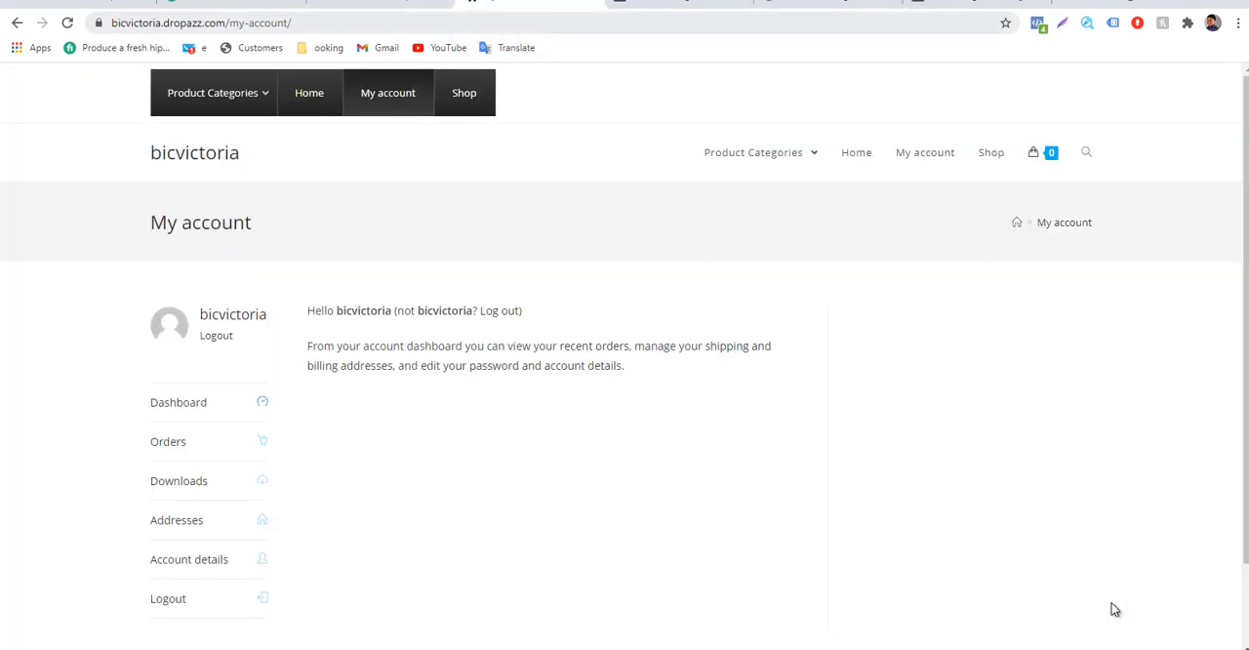
{"action": "left_click", "coordinate": [381, 2]}
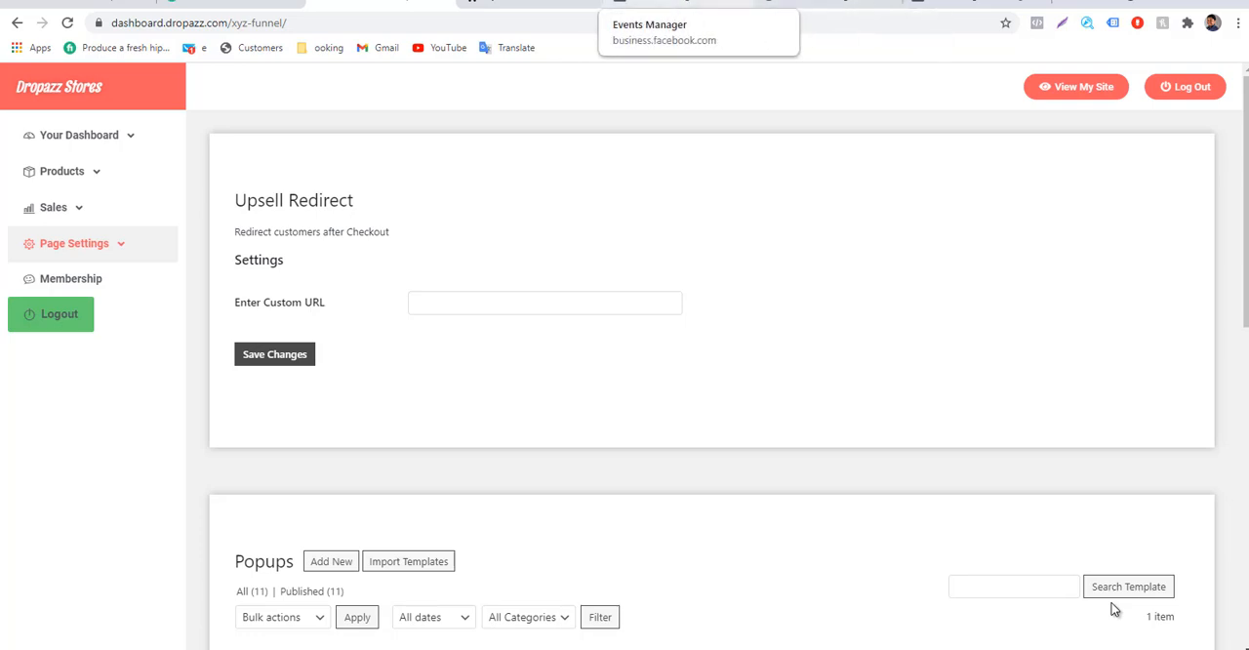
{"action": "left_click", "coordinate": [683, 3]}
{"action": "key", "text": "F5"}
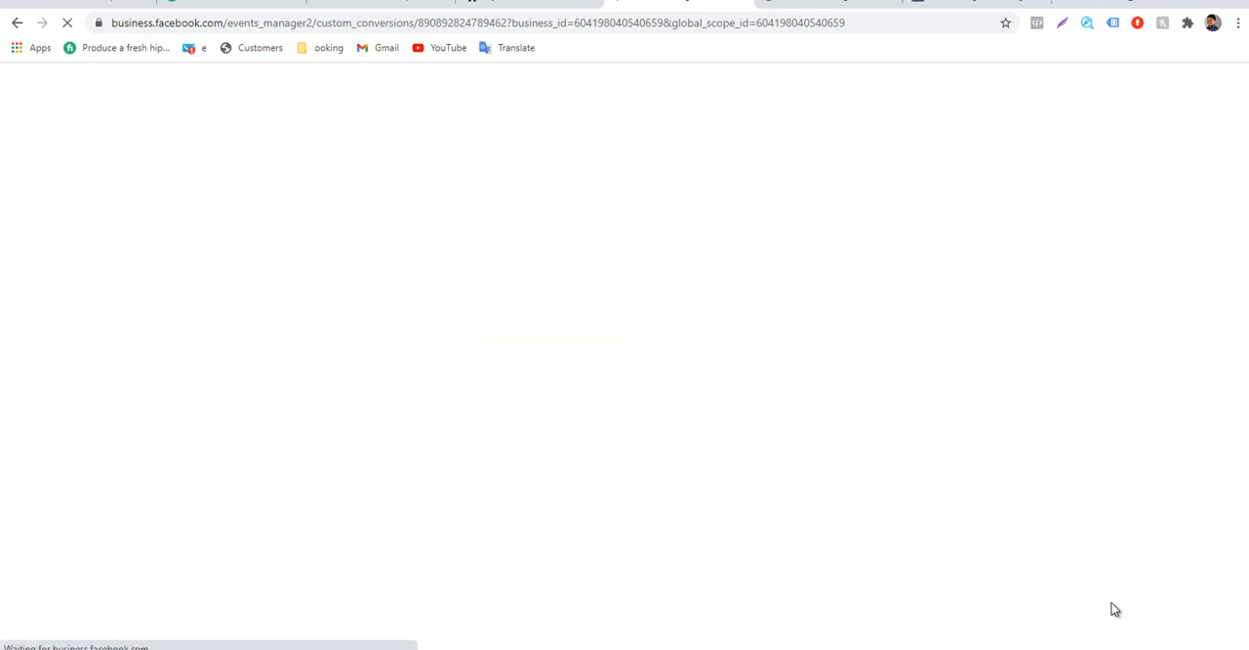